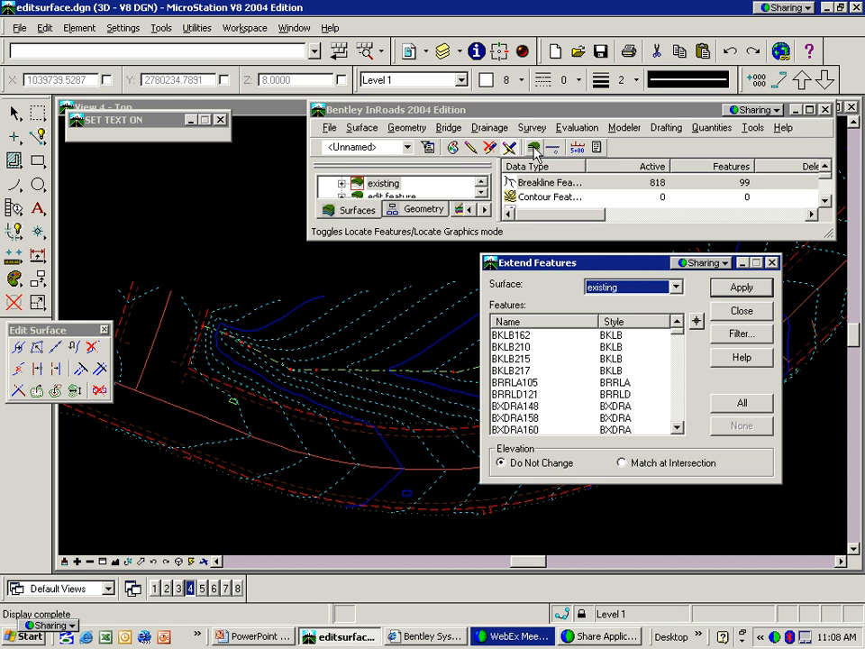
Start extending features of the existing surface with elevations unchanged, and switch locating from features to graphics.
click(742, 287)
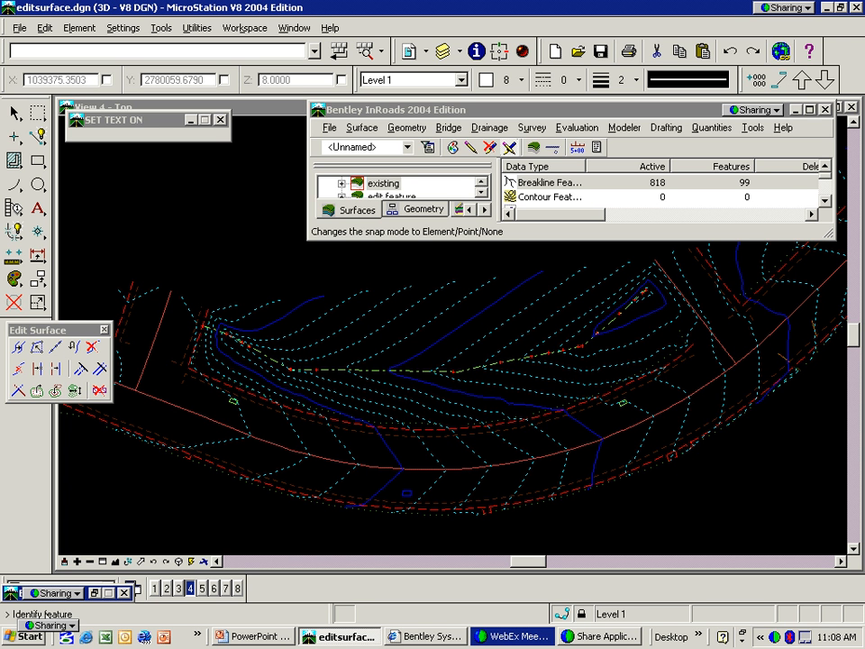
click(535, 149)
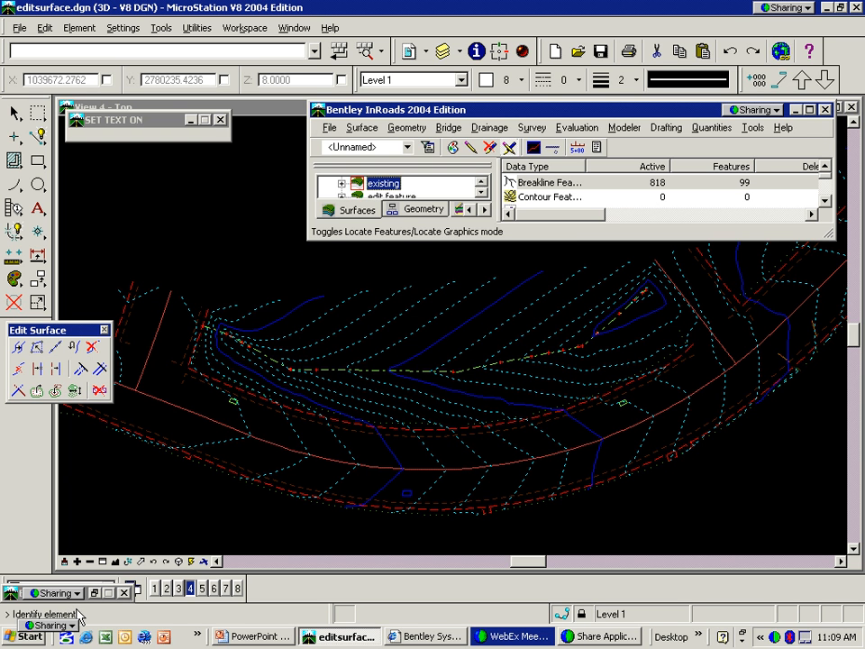
Switch to the PowerPoint slide show, reveal the Copy Single Feature topic, and return to MicroStation.
key(alt+Tab)
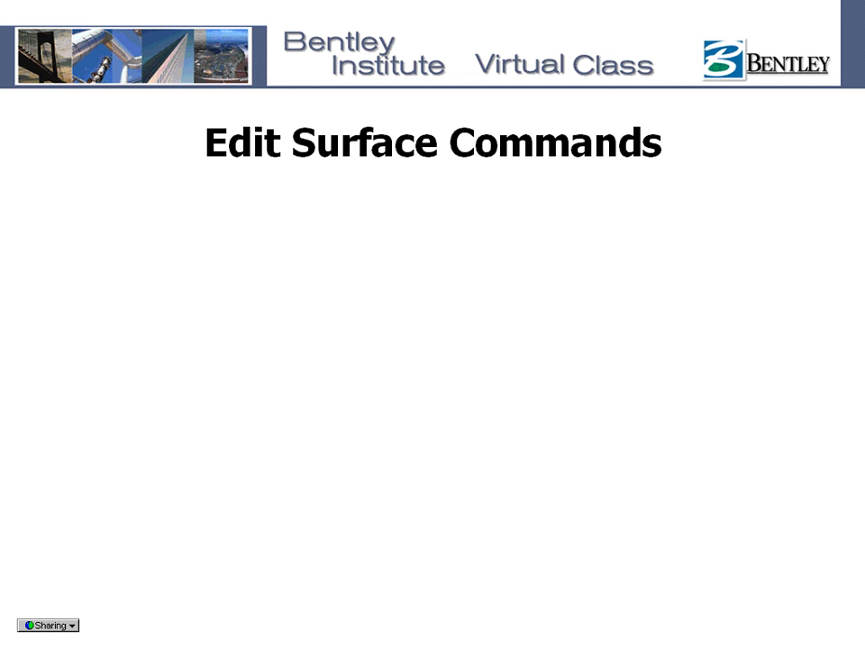
key(Right)
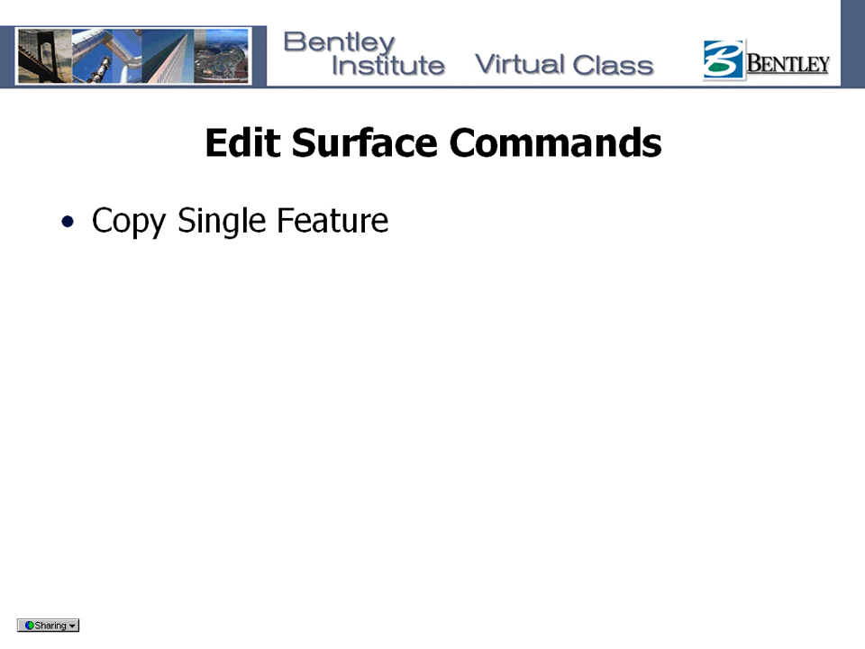
key(alt+Tab)
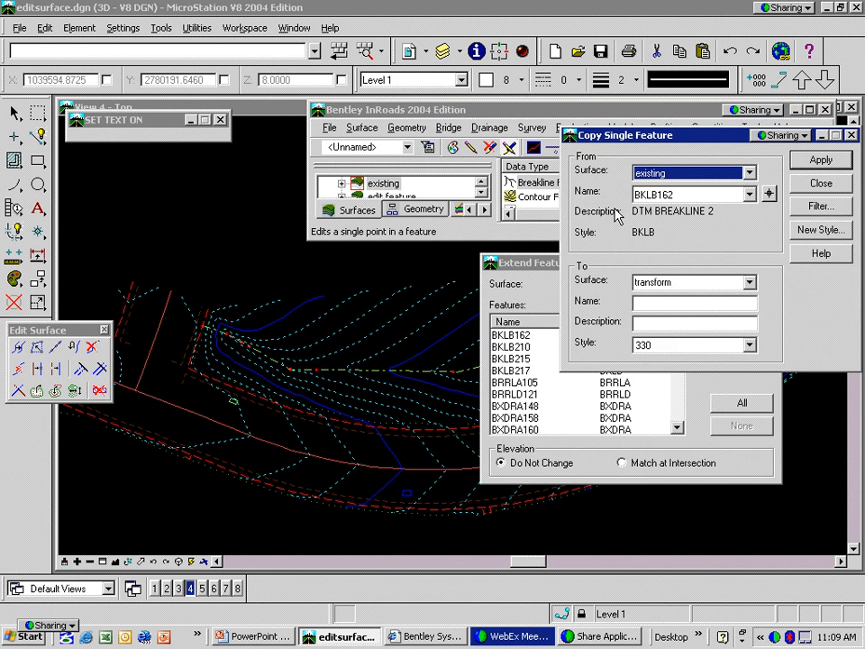
Close the Extend Features dialog and switch locating from graphics back to features.
drag(523, 257, 436, 264)
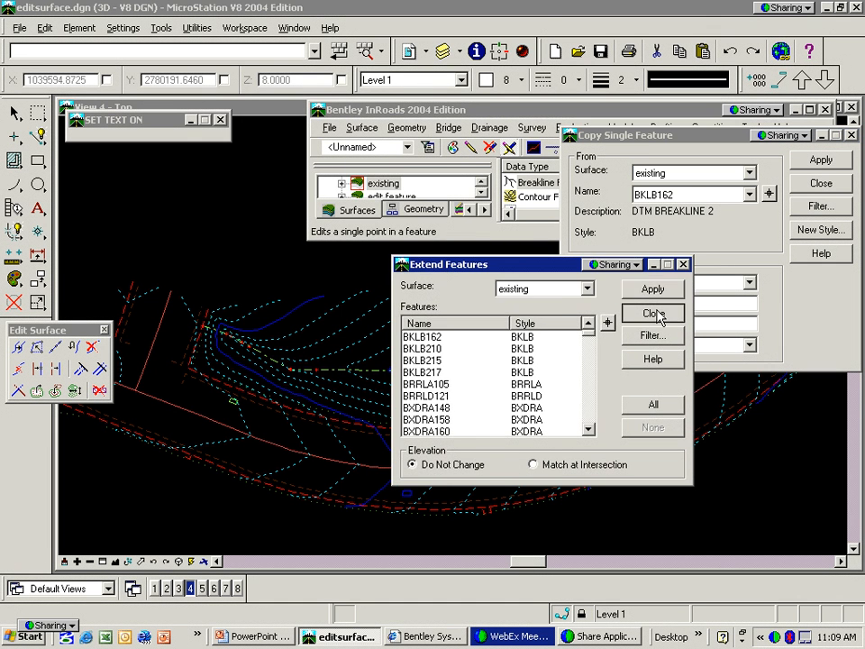
click(655, 313)
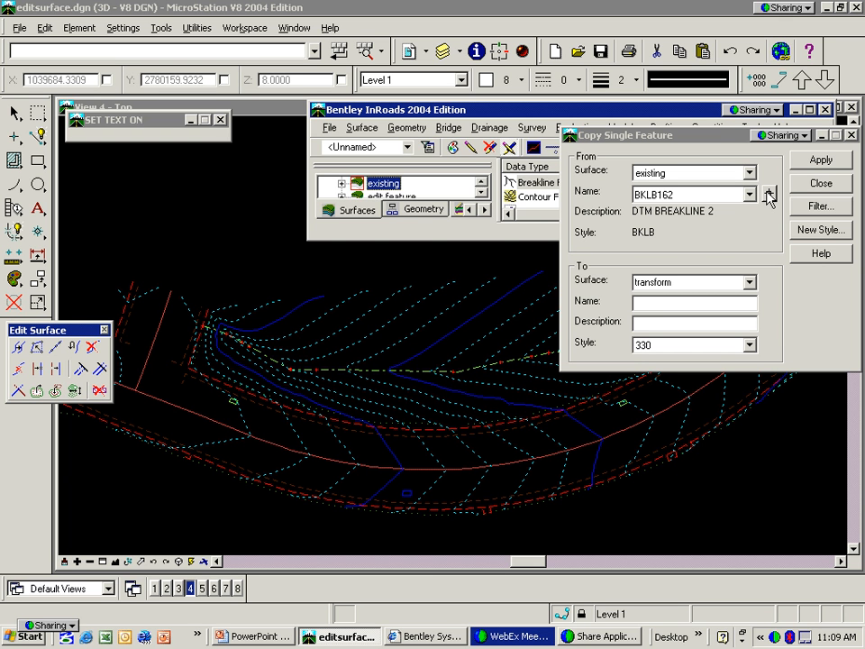
click(535, 149)
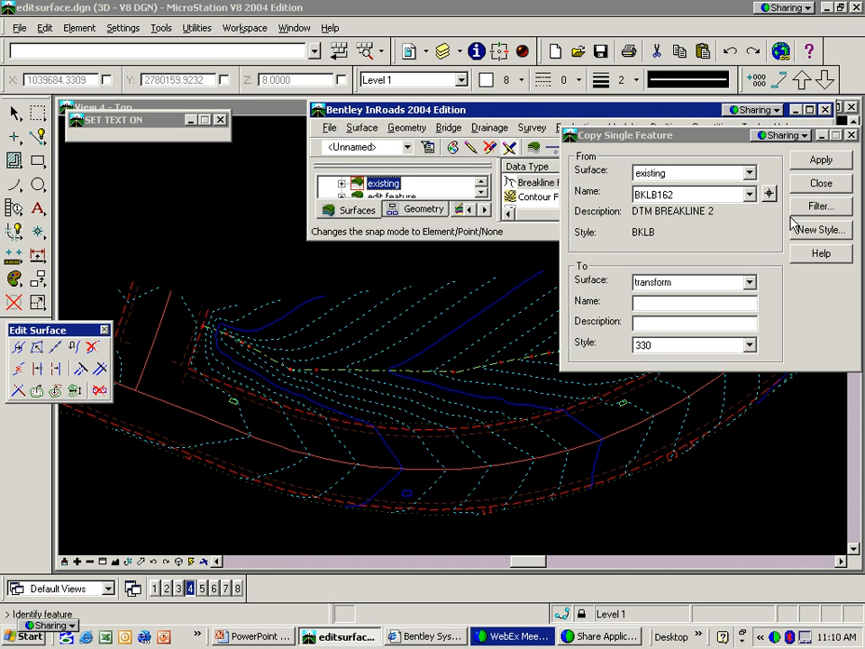
Pick the ditch toe feature DTOEB205 along the road's inner edge as the source for Copy Single Feature.
click(769, 196)
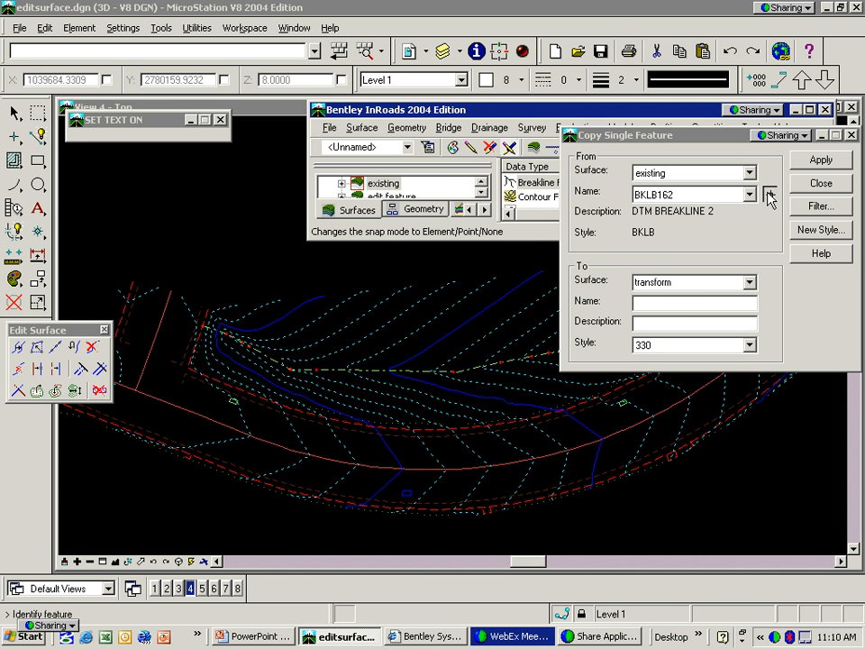
click(266, 408)
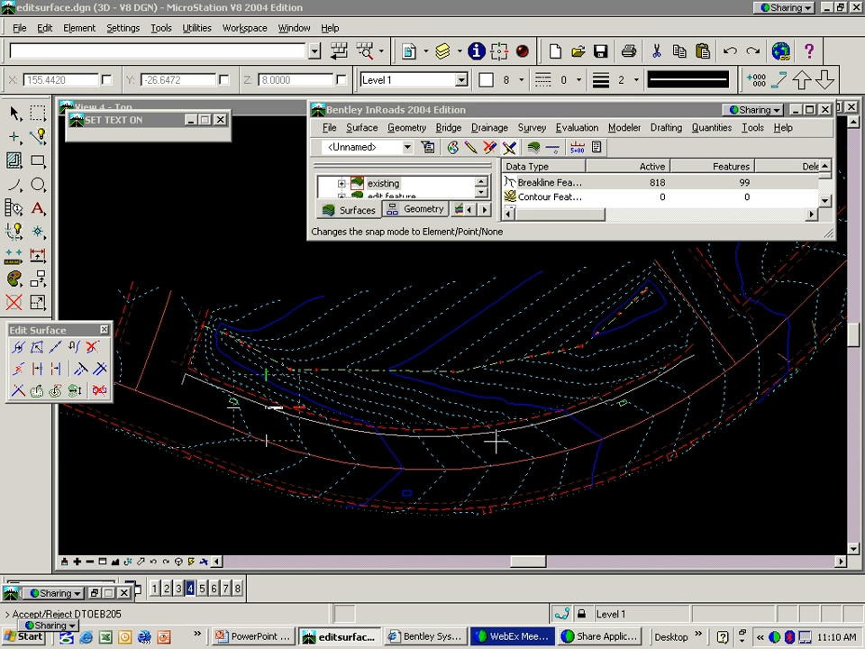
click(425, 408)
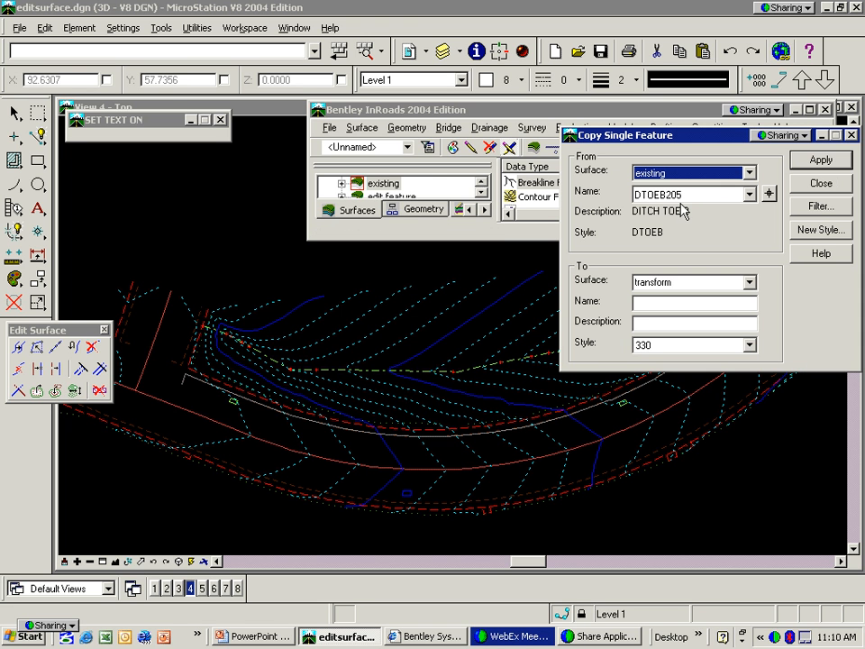
Copy feature BKLB162 from the existing surface to the PROPOSED surface, naming it EOP with the breakline style.
click(748, 282)
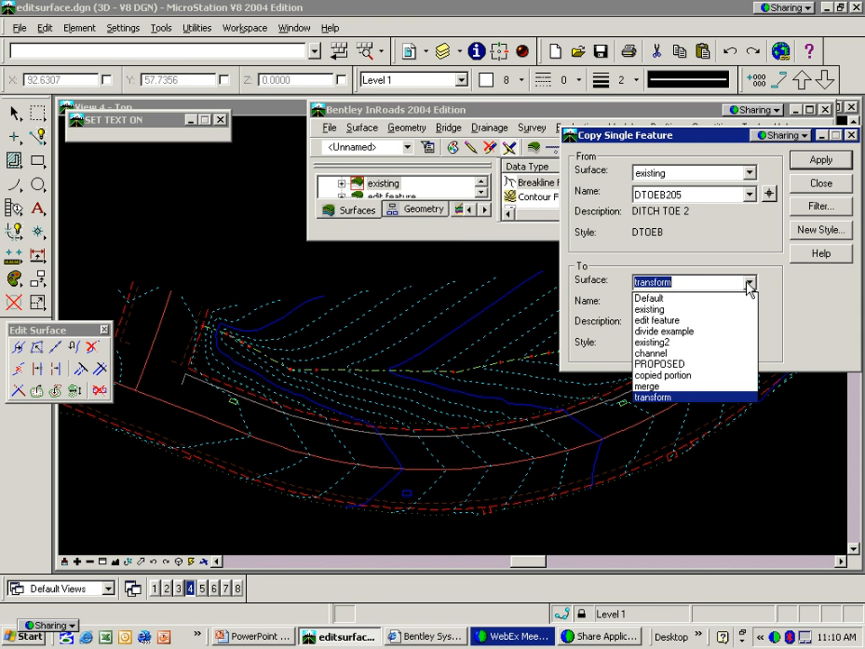
click(662, 363)
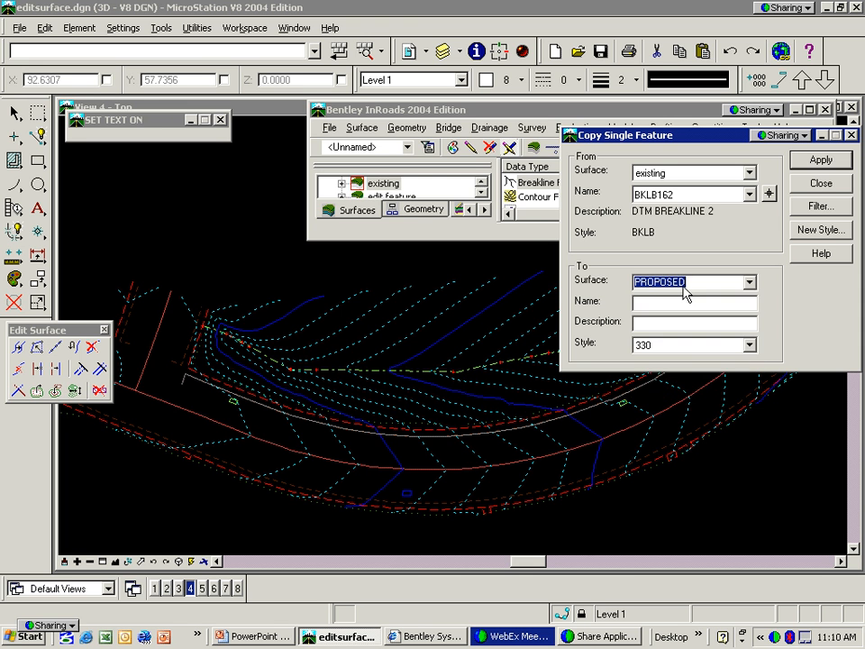
click(647, 303)
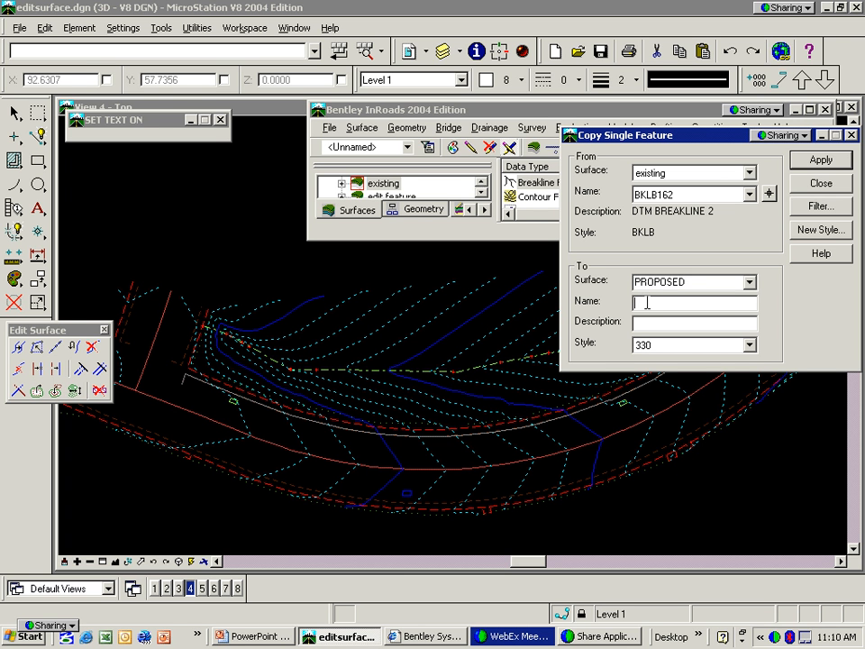
text(EOP)
click(656, 324)
click(749, 346)
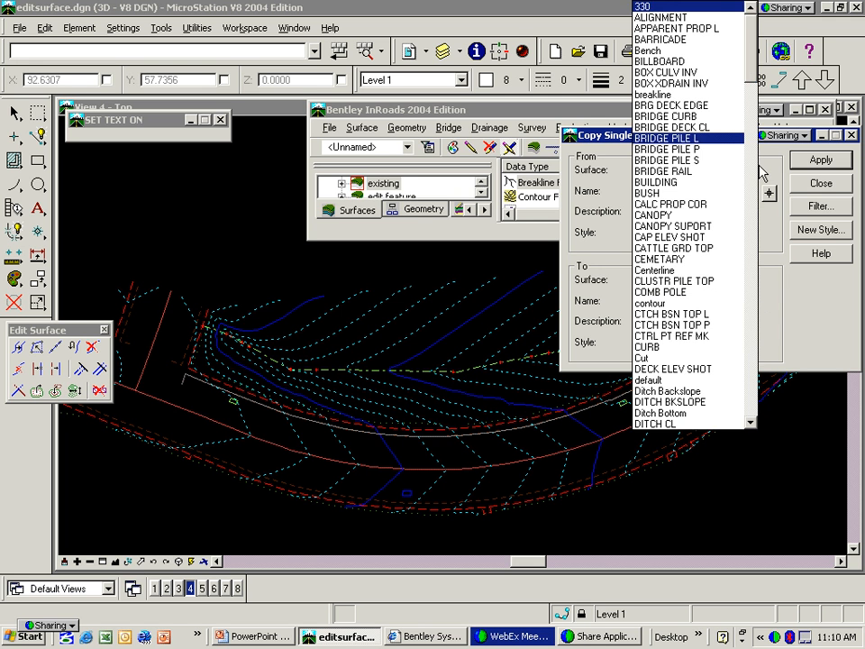
click(675, 95)
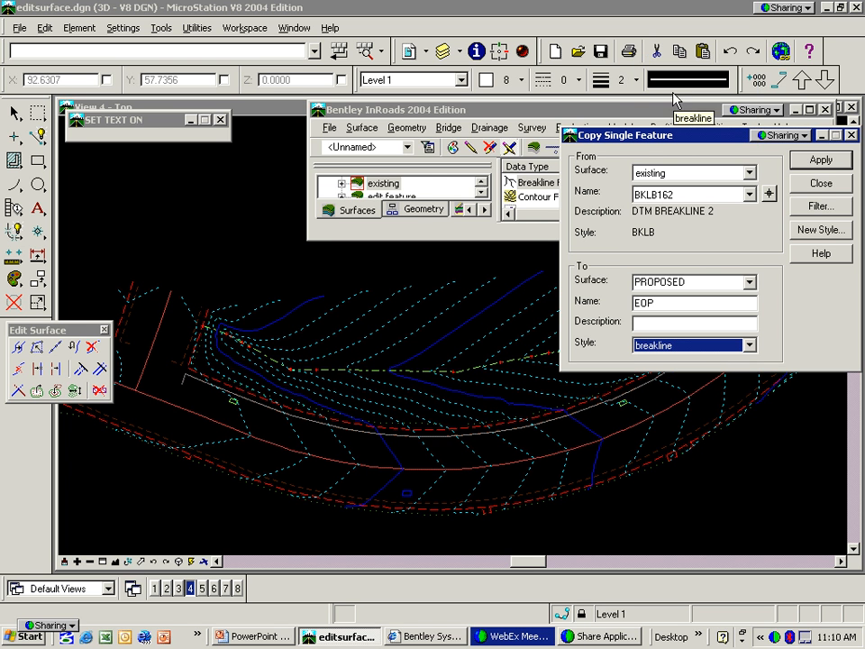
click(820, 160)
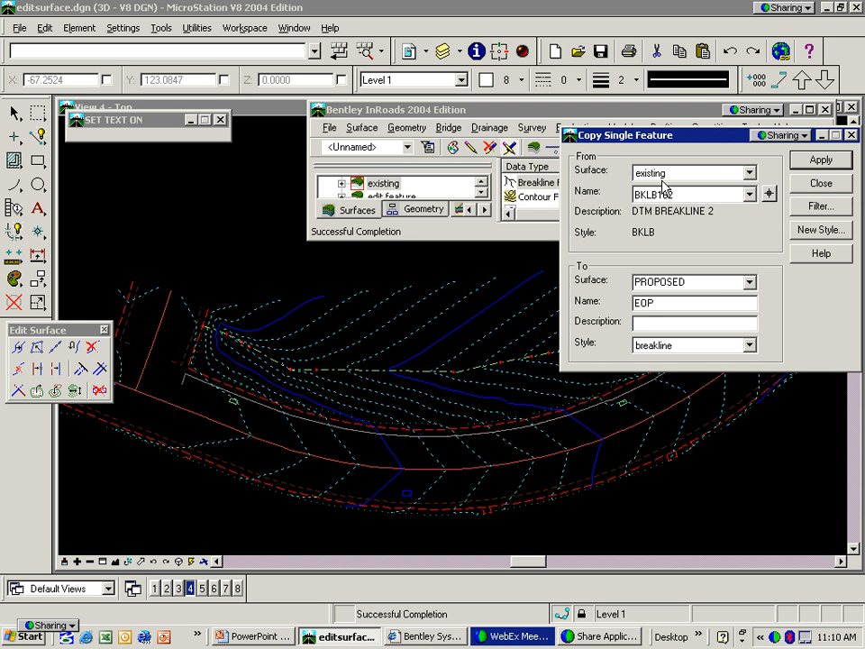
click(821, 184)
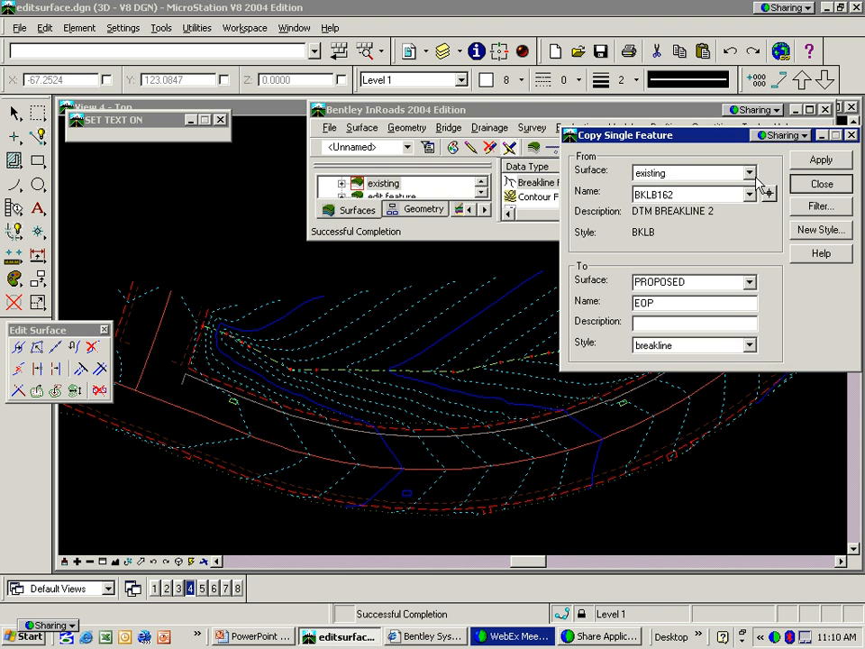
Check the features and their styles on the PROPOSED surface in Feature Properties.
click(363, 127)
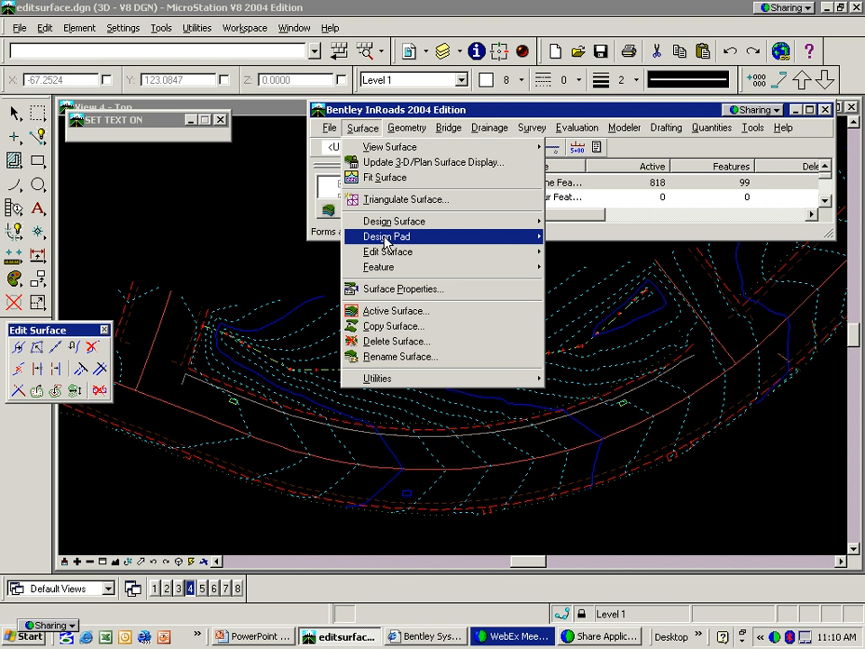
mouse_move(389, 255)
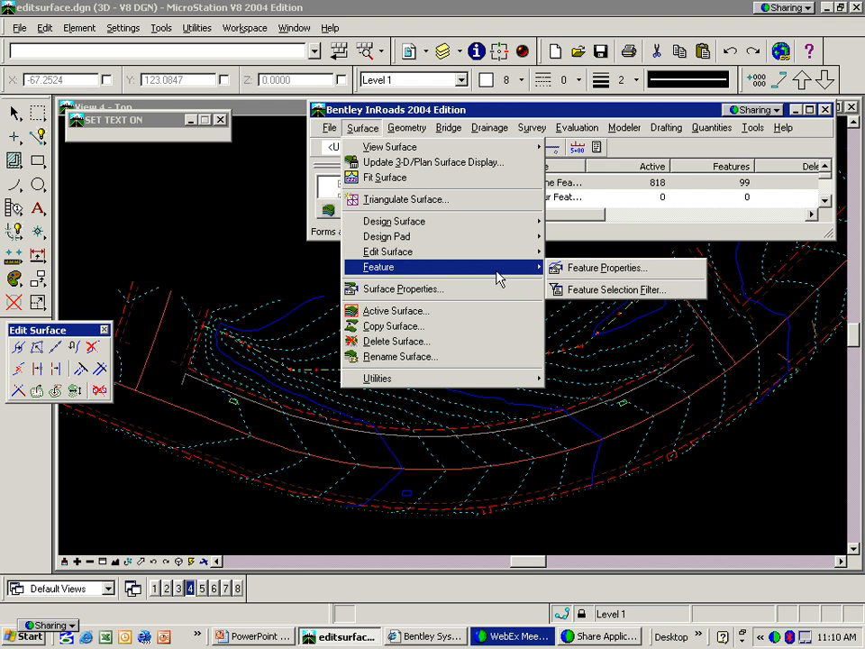
click(600, 268)
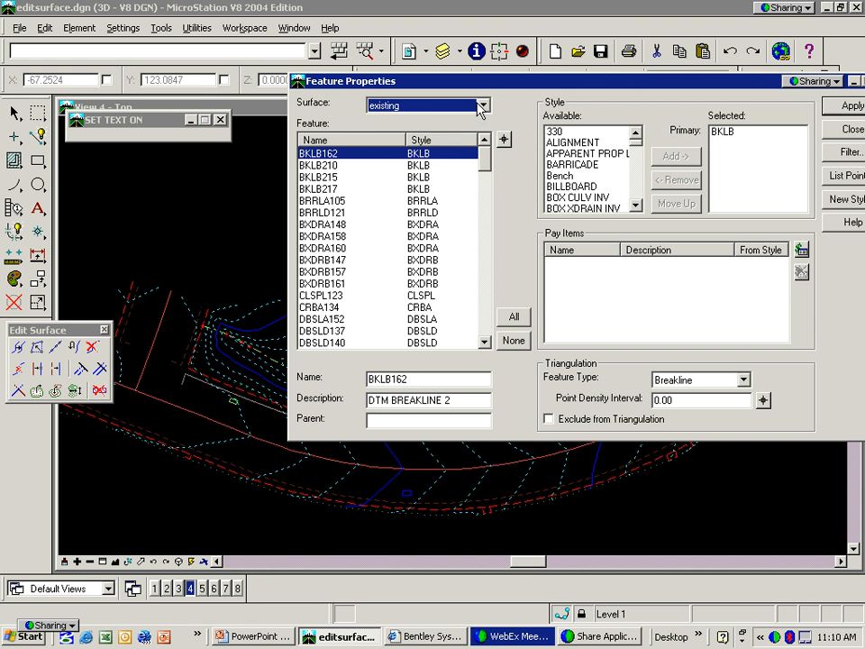
click(482, 105)
click(431, 188)
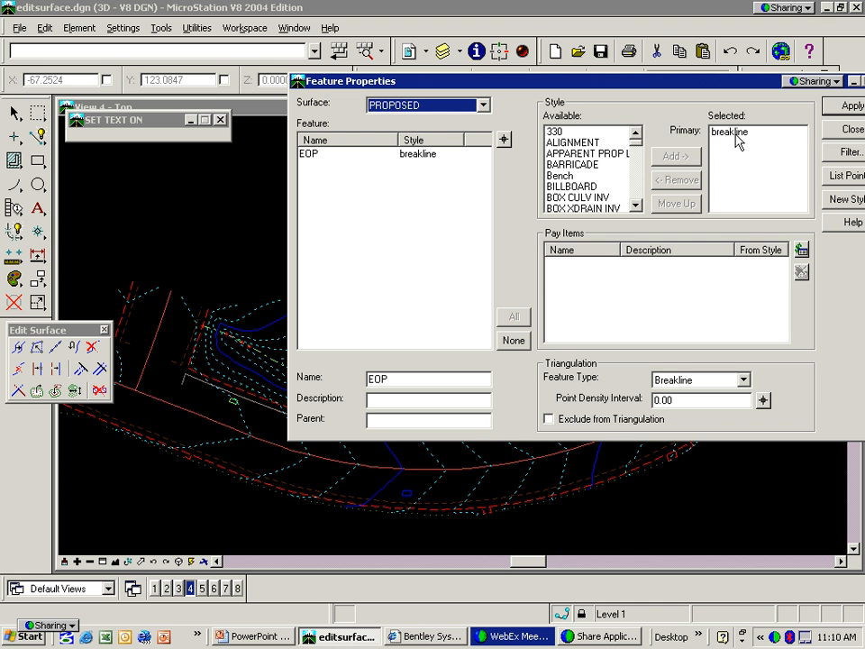
click(852, 130)
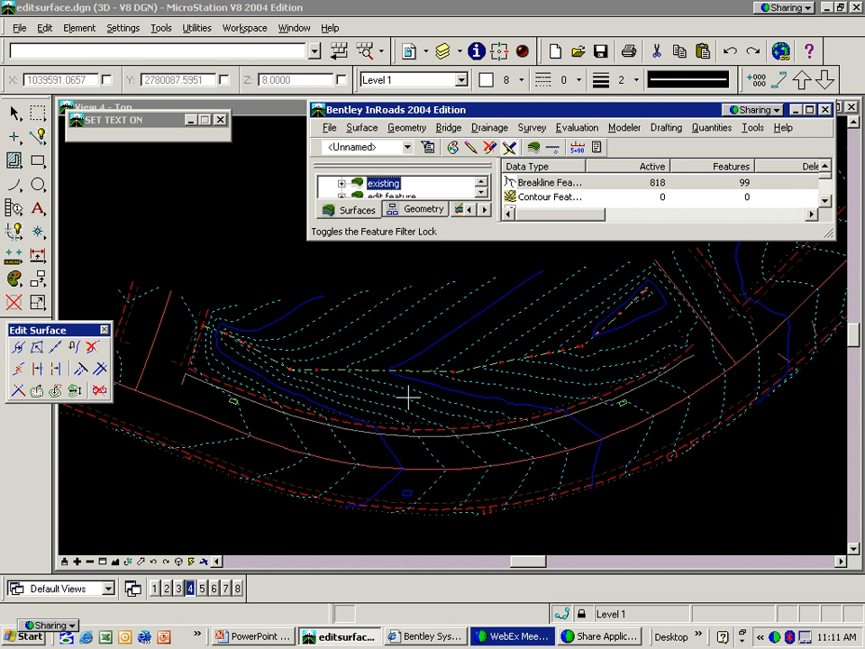
Try to apply the widening decision table to the PROPOSED surface by identifying a primary feature near the road's inner edge.
click(364, 128)
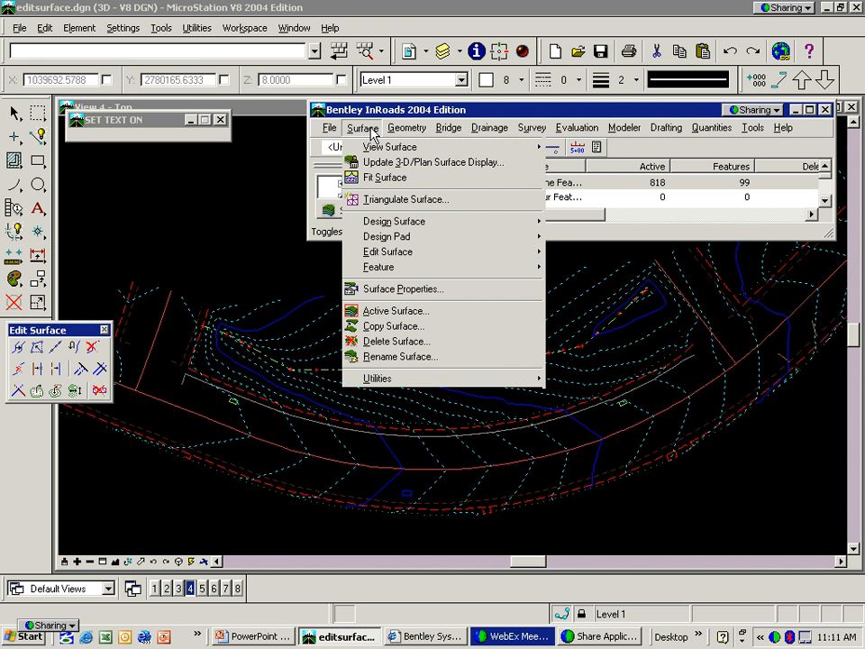
mouse_move(392, 224)
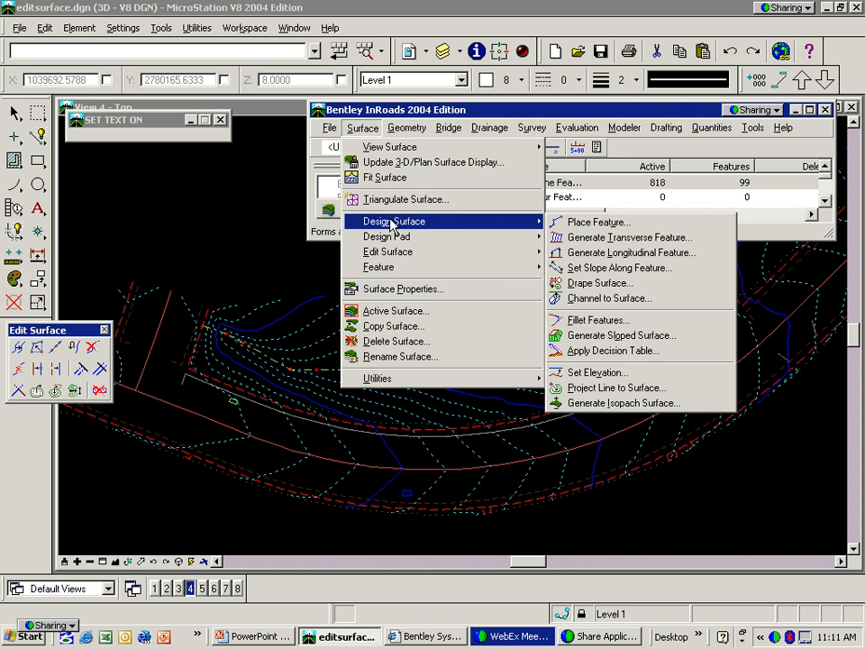
click(610, 352)
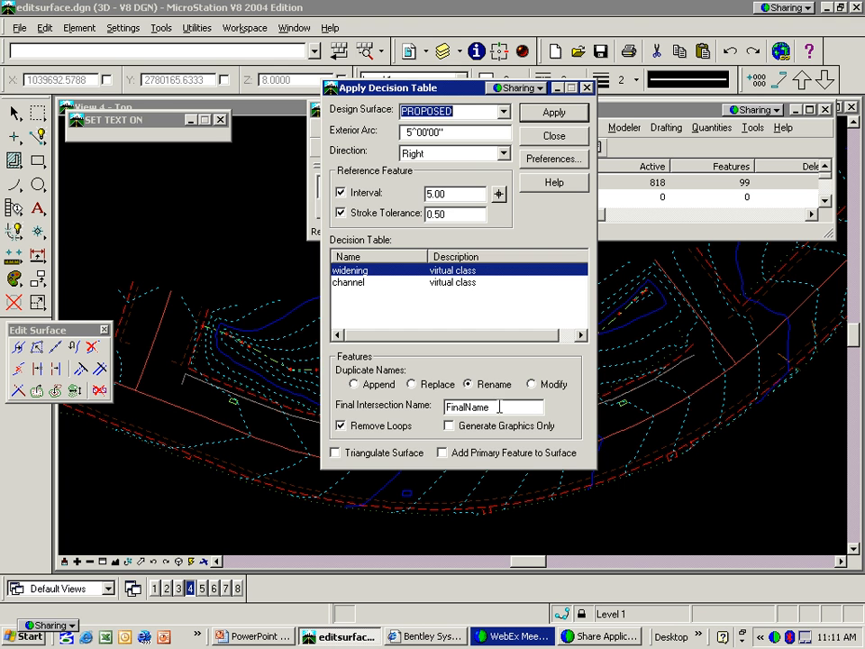
click(554, 111)
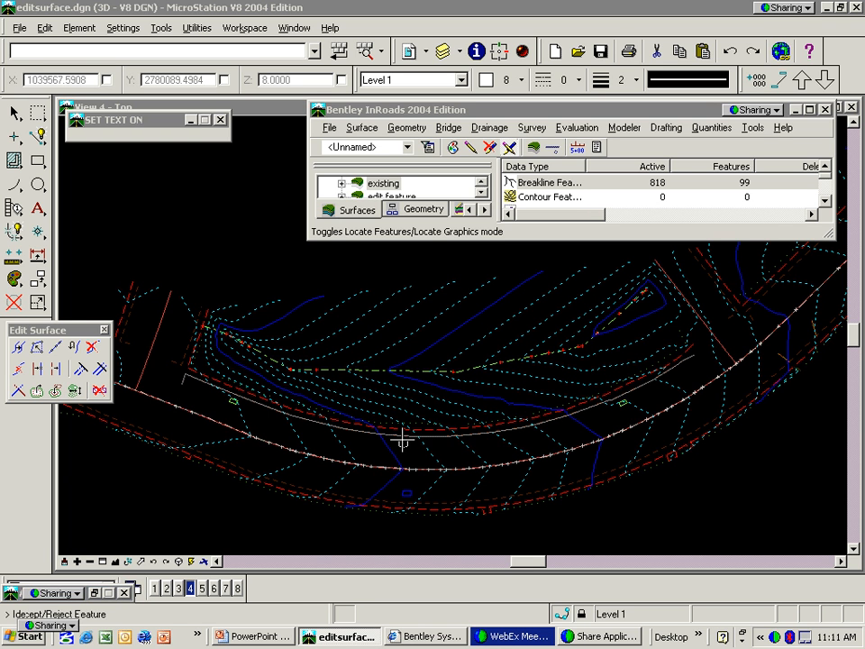
click(403, 441)
click(403, 442)
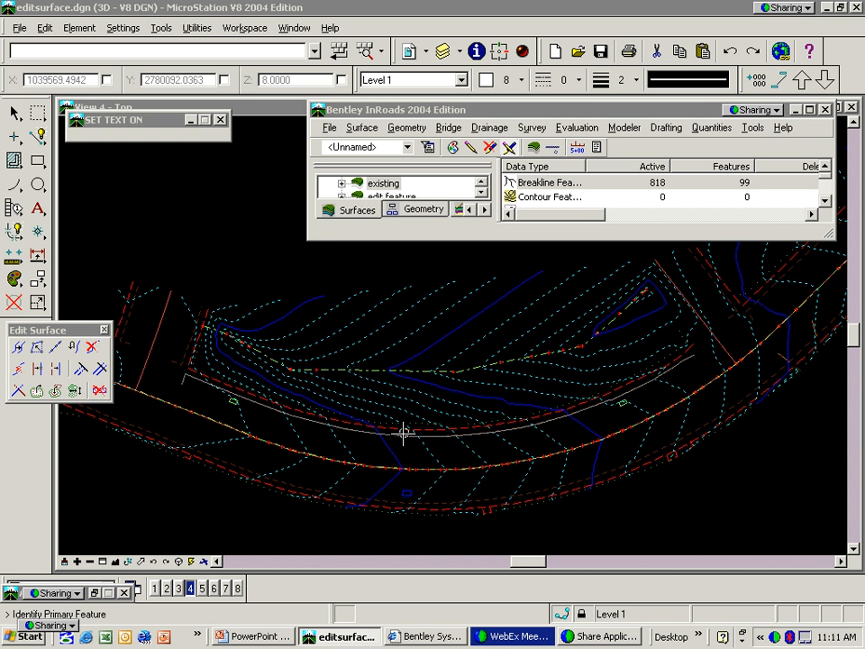
right_click(406, 380)
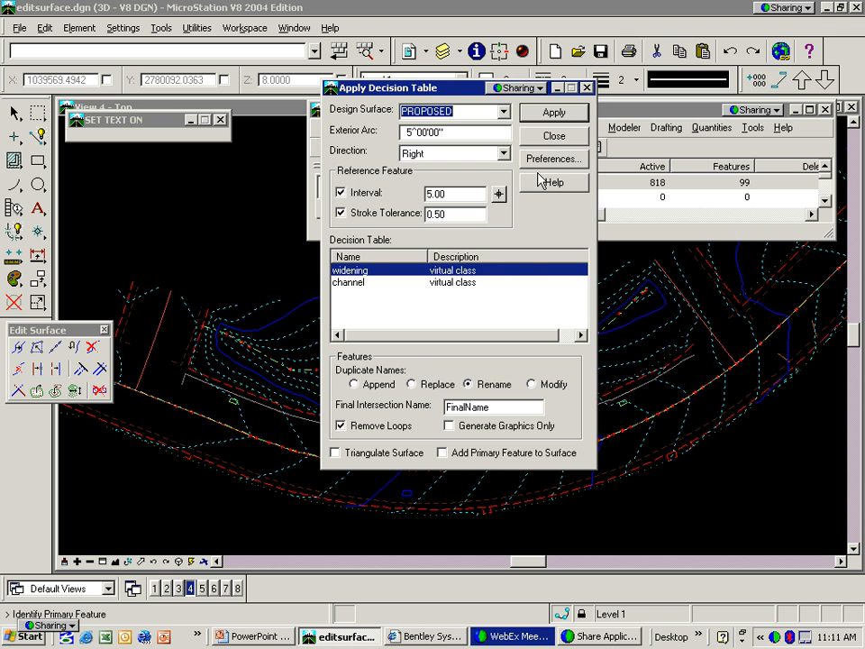
Retry the widening decision table with EOP located as the primary feature, rejecting the selection and closing Apply Decision Table.
click(551, 114)
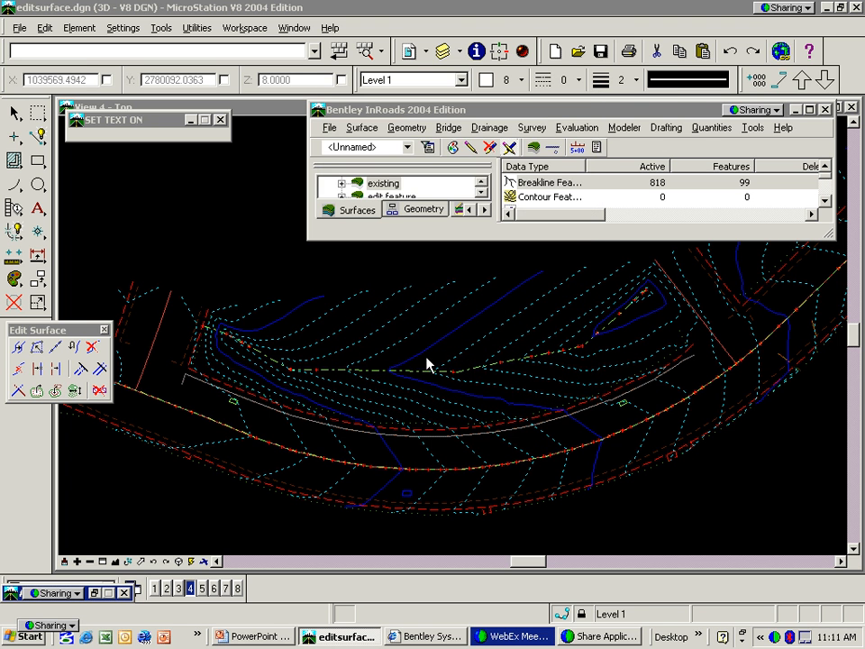
click(362, 432)
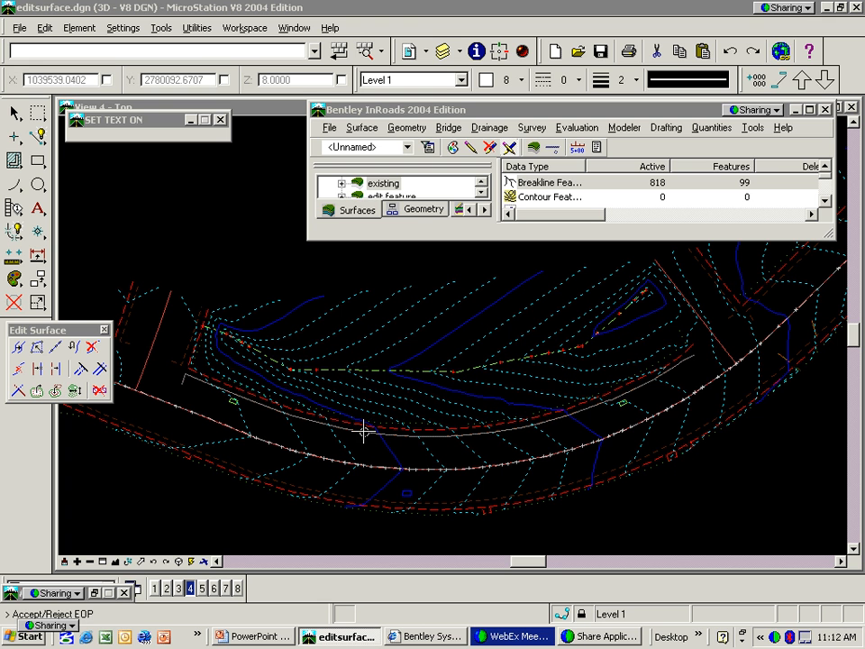
click(365, 436)
click(366, 436)
click(366, 435)
click(367, 431)
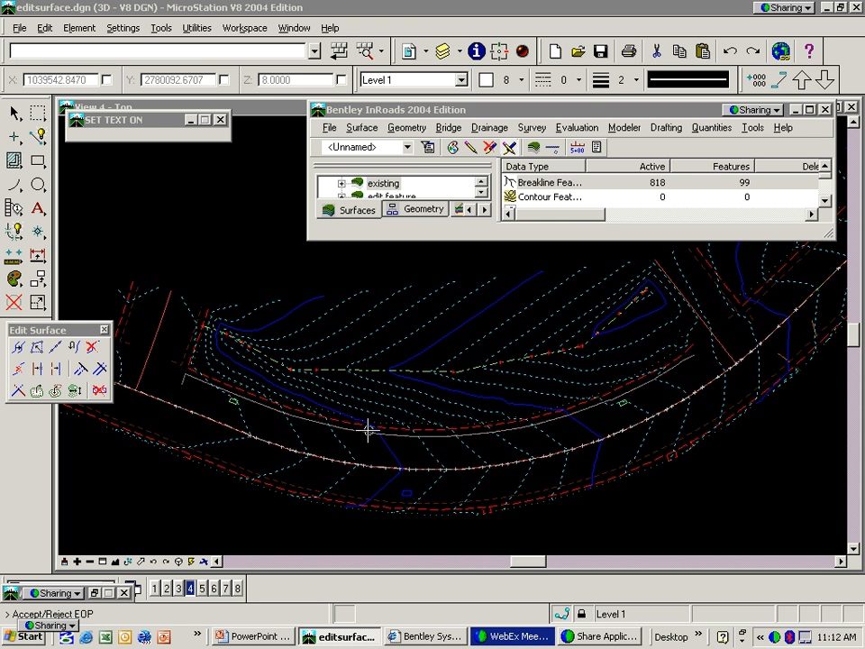
right_click(421, 304)
right_click(415, 293)
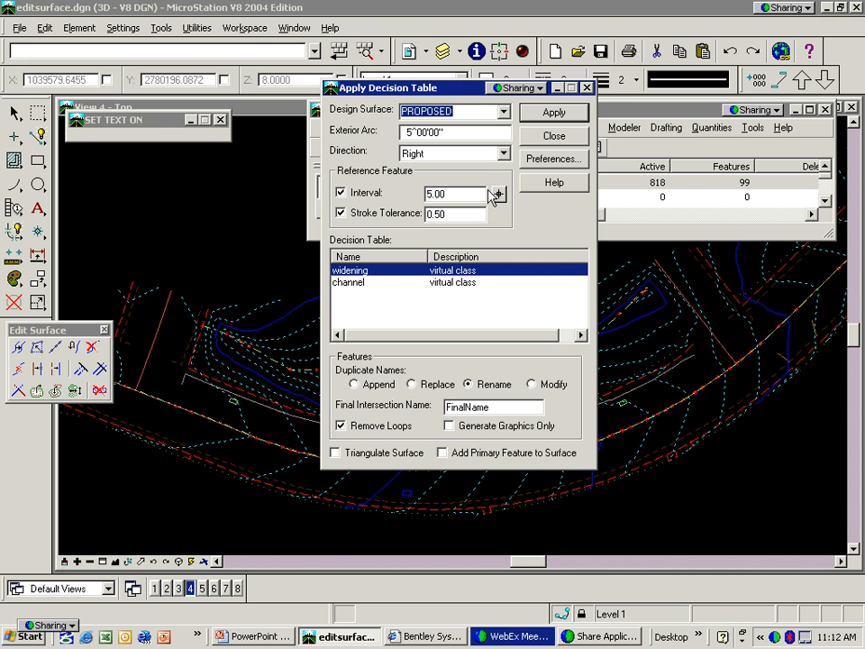
click(549, 137)
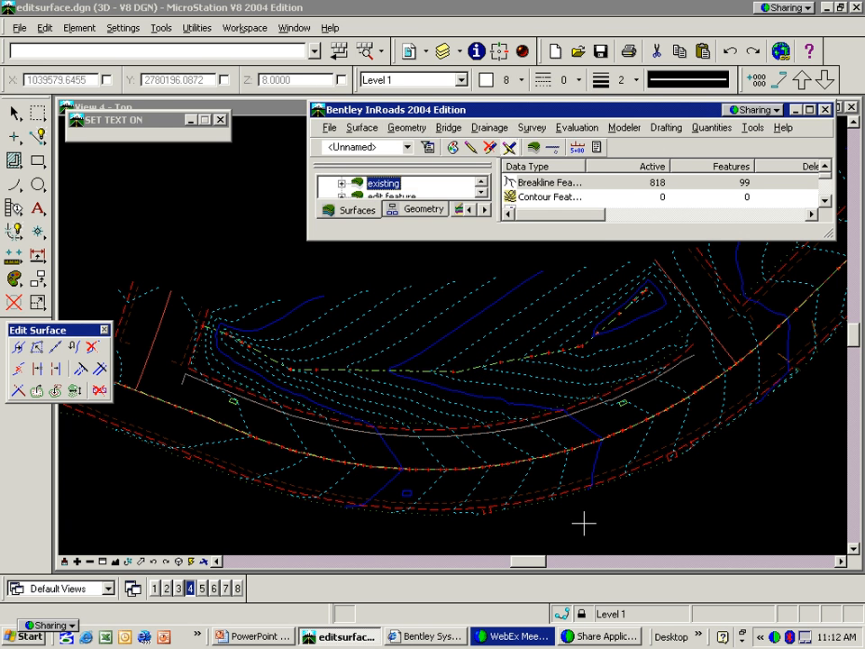
click(362, 127)
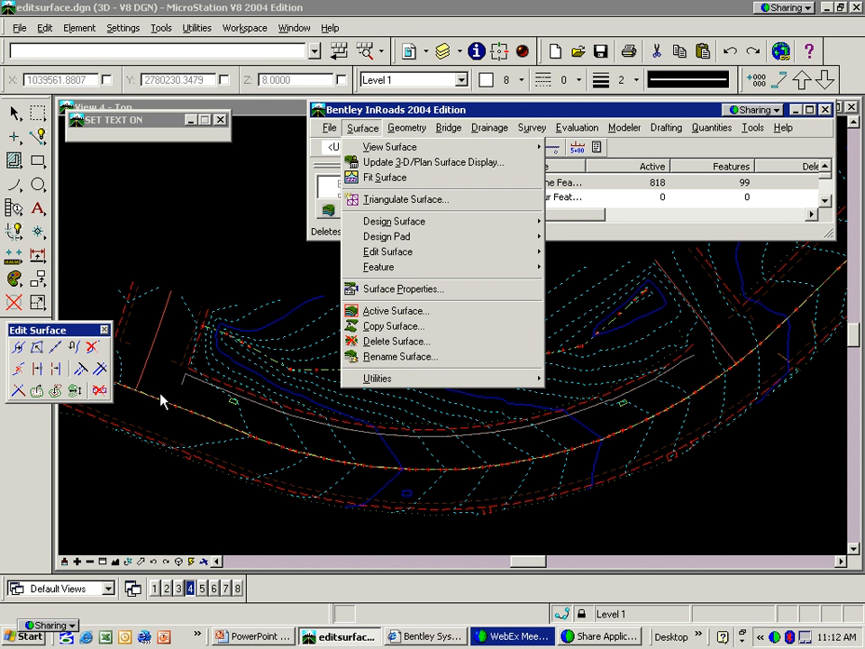
Delete the EOP feature from the PROPOSED surface and close the Delete Feature dialog.
click(93, 350)
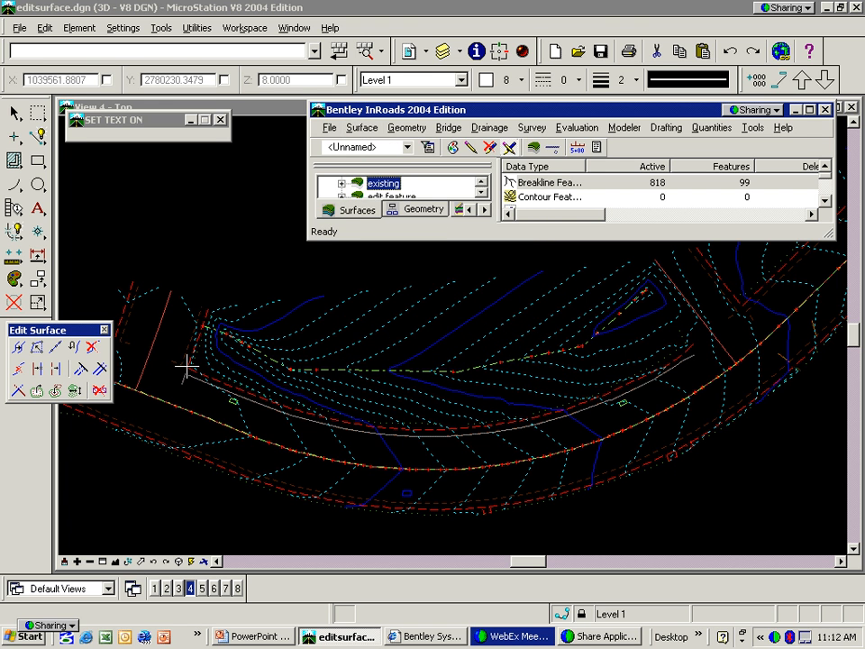
click(94, 348)
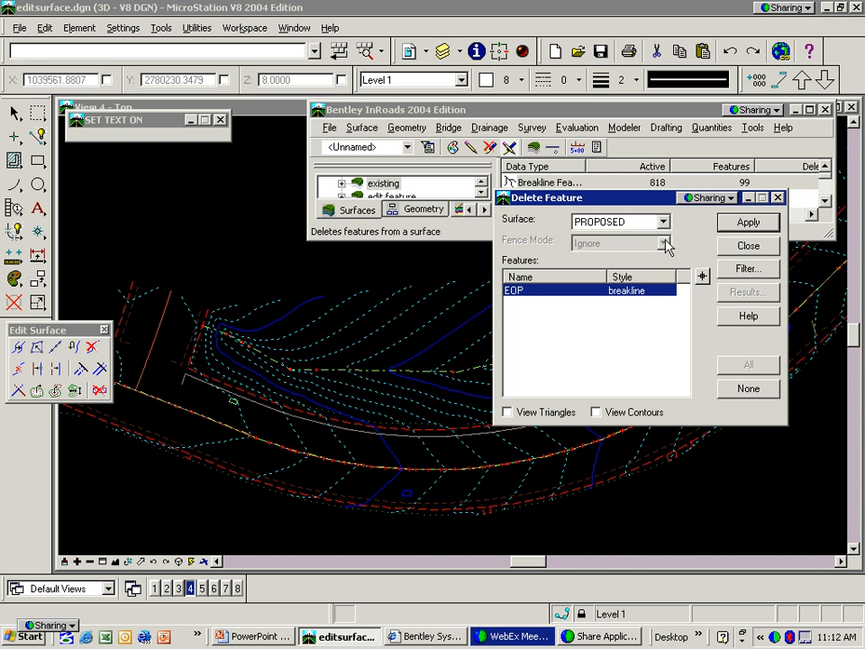
click(749, 223)
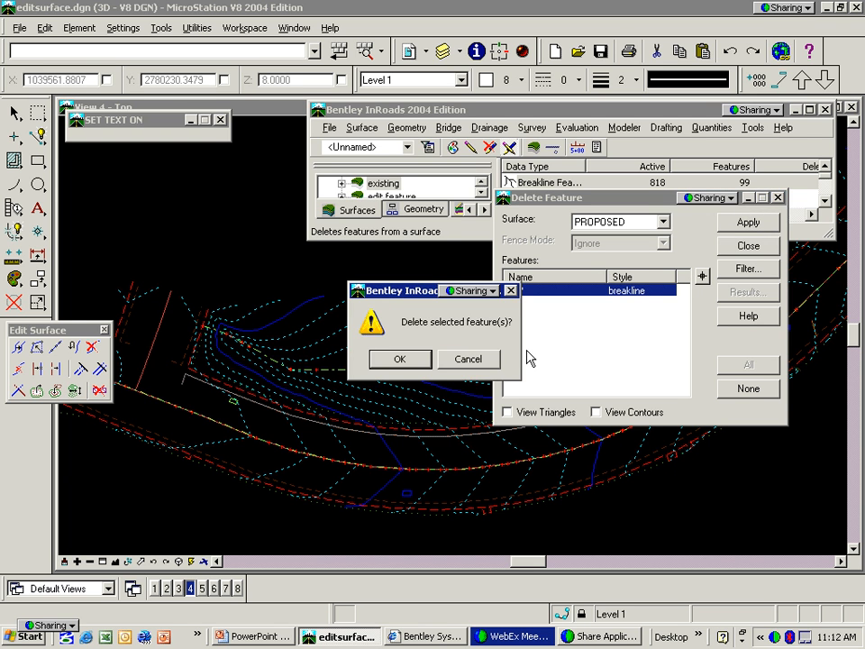
click(397, 361)
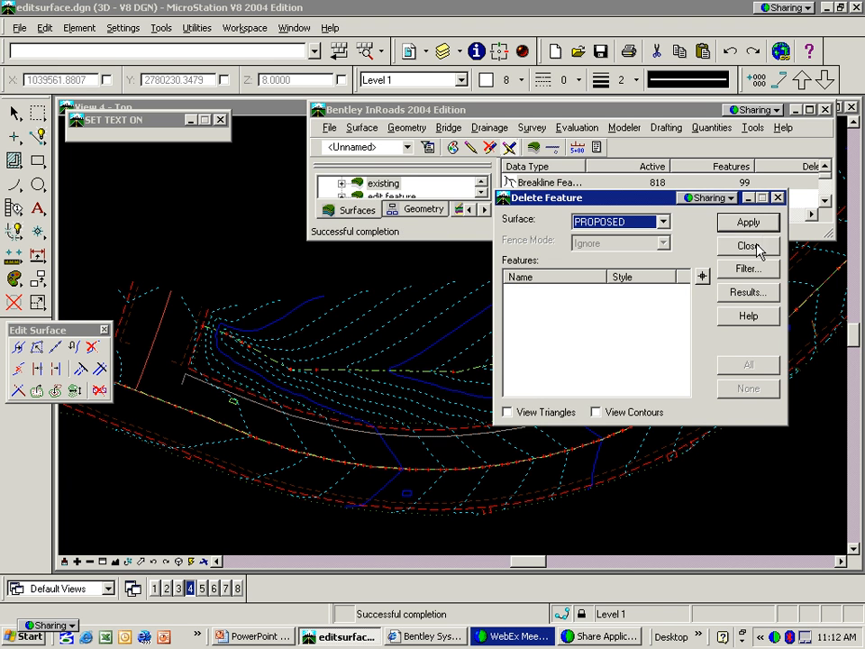
click(755, 247)
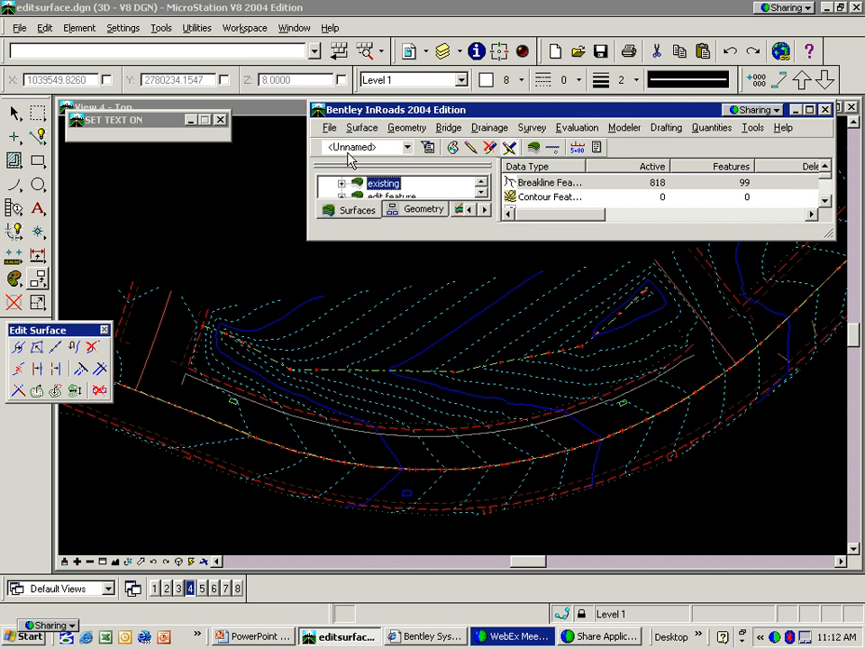
In Copy Single Feature, choose the existing surface as the source and graphically select ditch toe feature DTOEB205 along the road's inner edge.
click(19, 349)
click(749, 172)
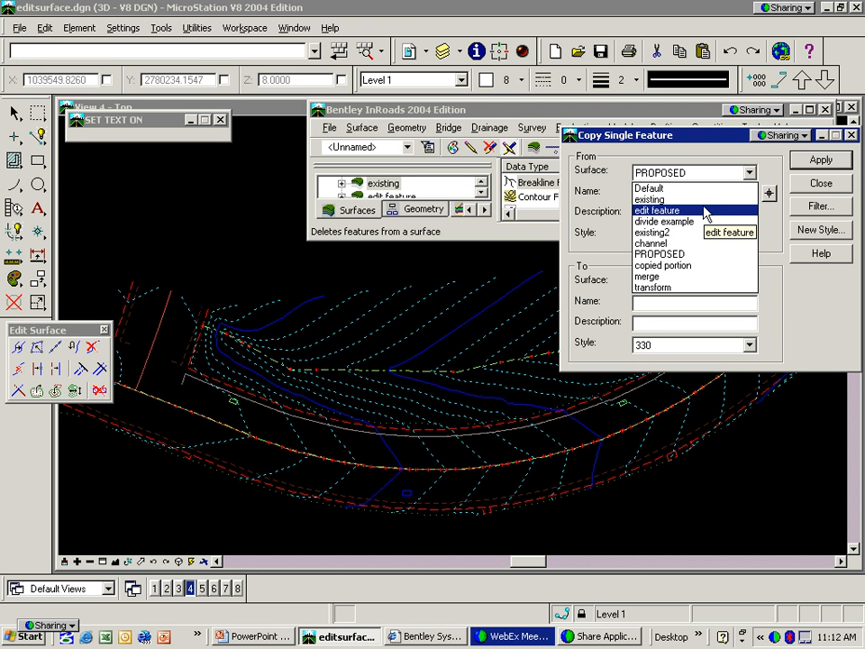
click(702, 199)
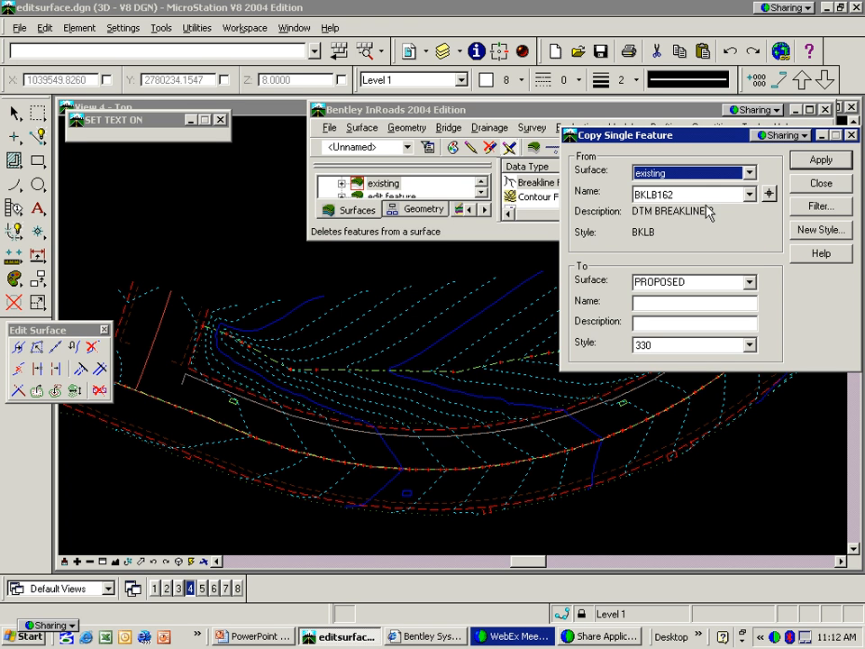
click(768, 195)
middle_click(359, 436)
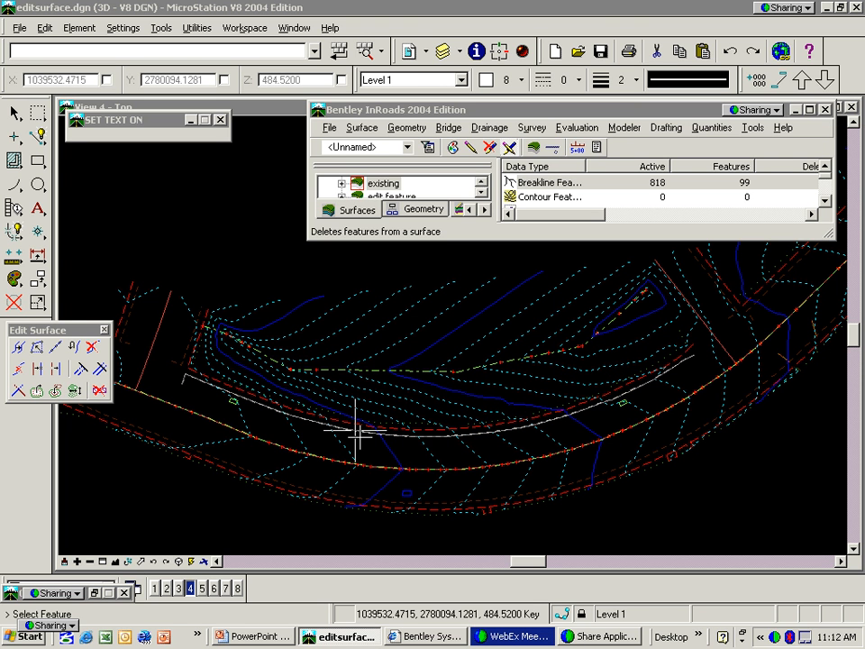
click(358, 435)
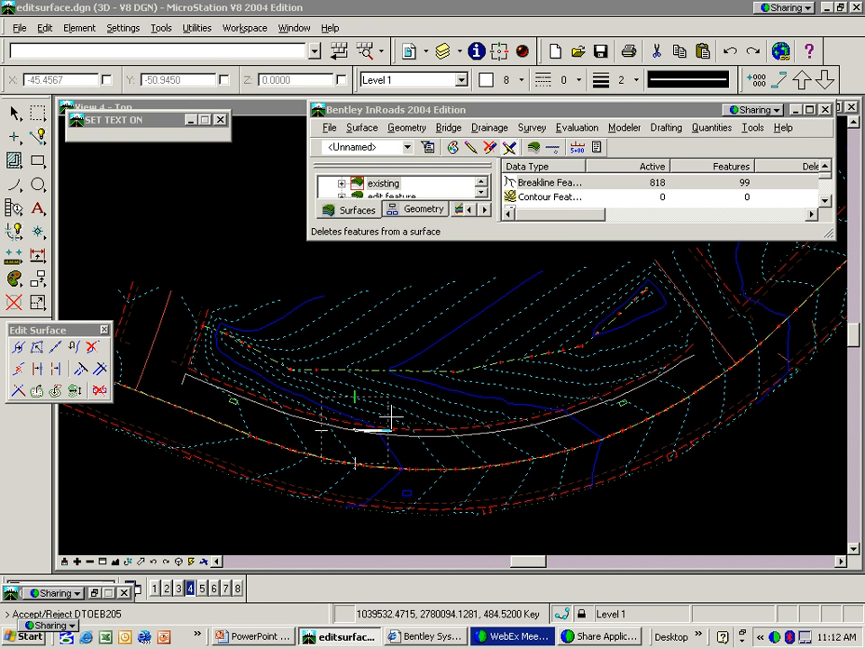
click(367, 445)
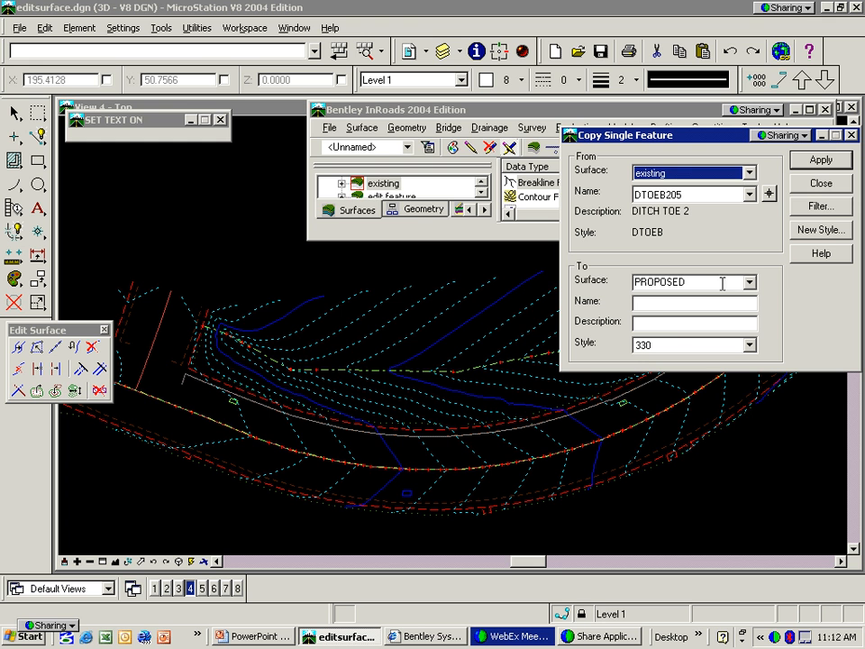
Copy the selected ditch toe feature to the PROPOSED surface, naming it EOP with the breakline style.
click(649, 304)
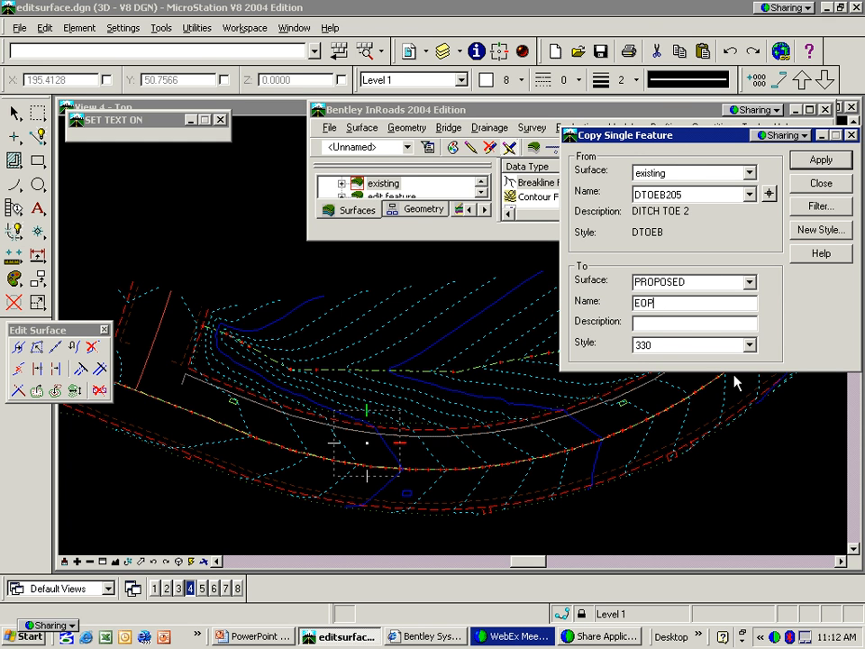
click(749, 345)
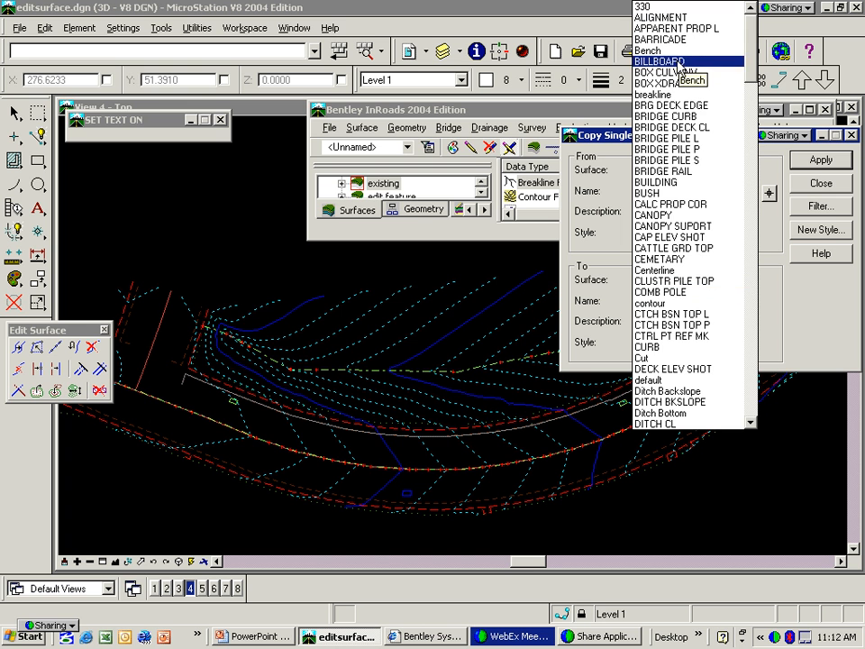
click(680, 94)
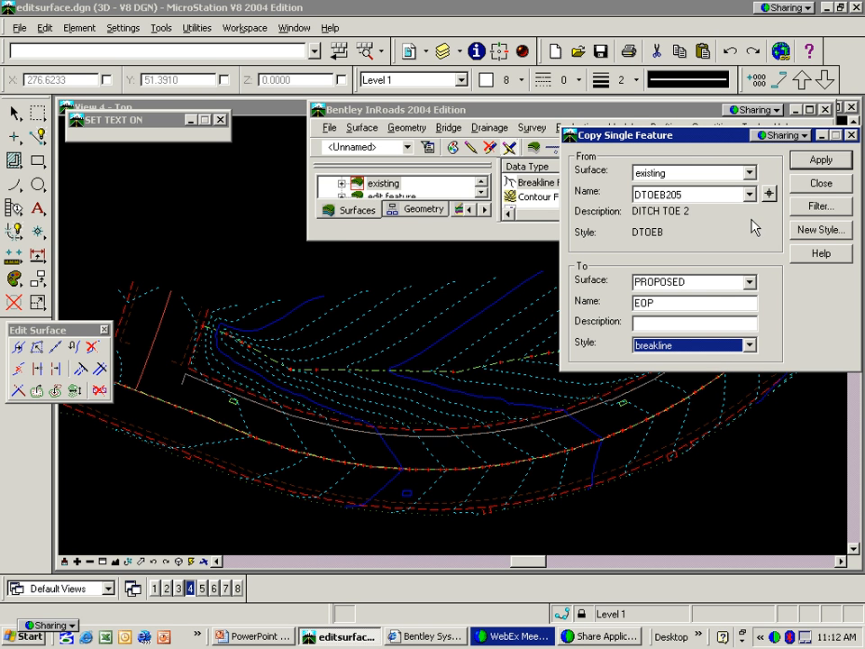
click(830, 164)
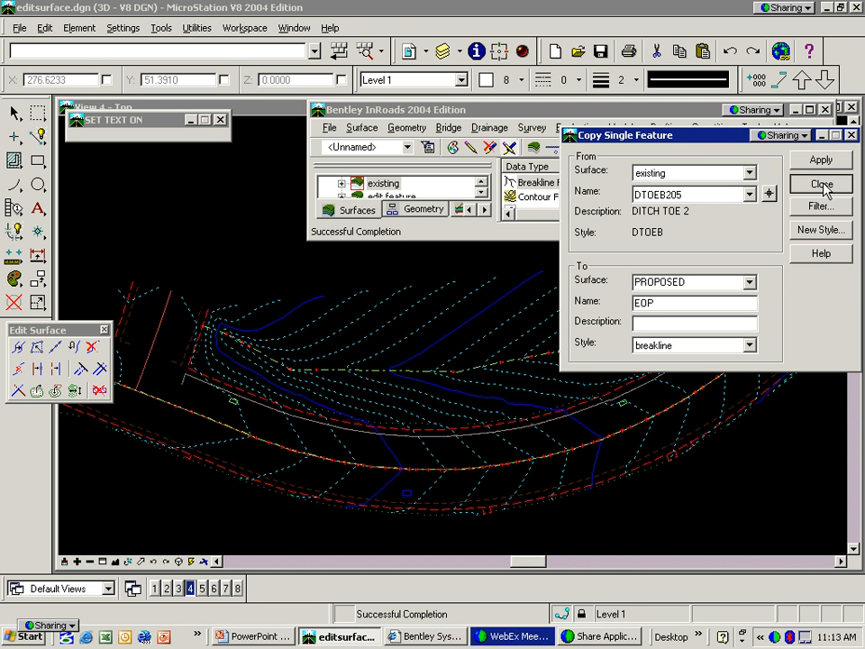
click(819, 183)
Review the PROPOSED surface's features and their styles in Feature Properties.
click(362, 127)
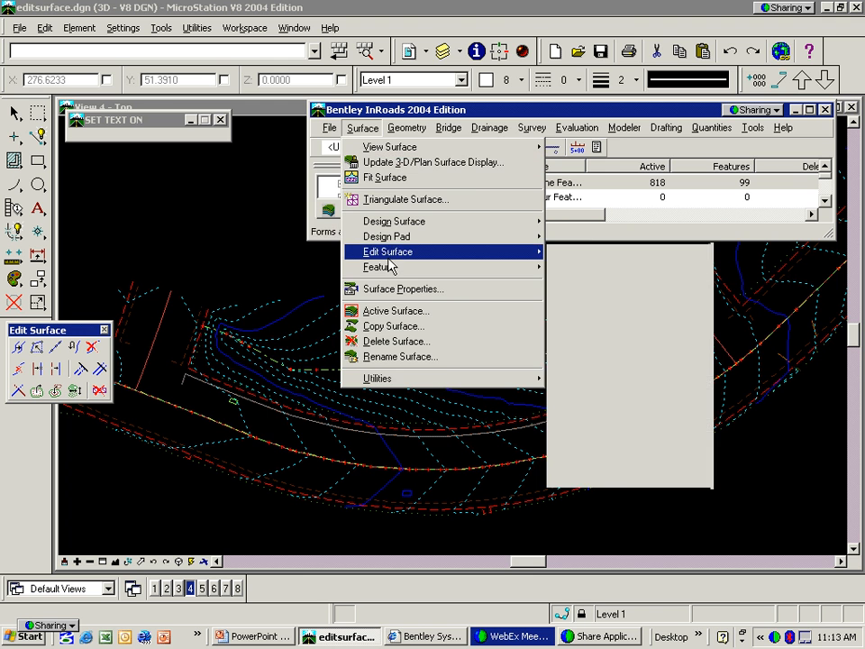
mouse_move(387, 268)
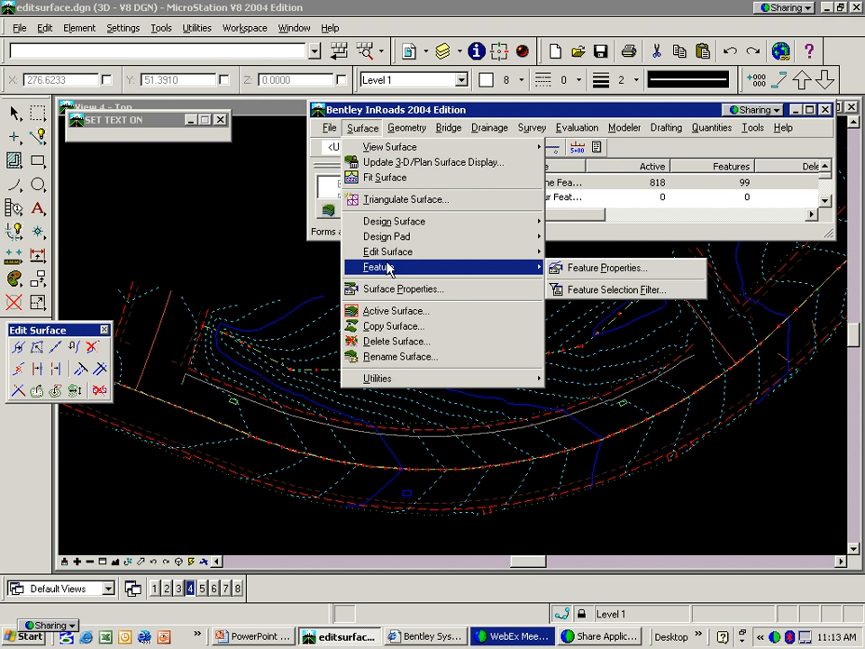
click(600, 269)
click(444, 104)
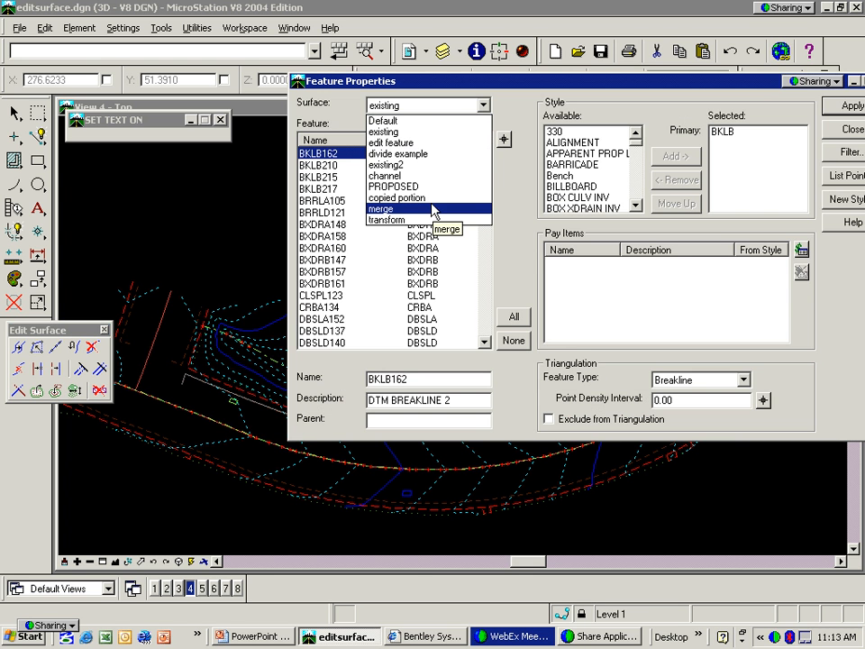
click(438, 186)
click(360, 155)
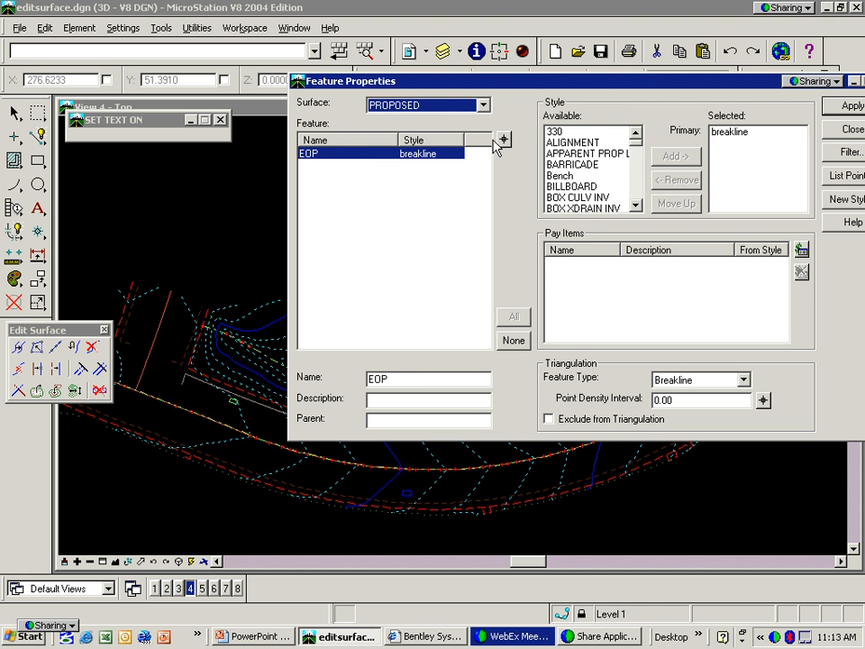
click(847, 129)
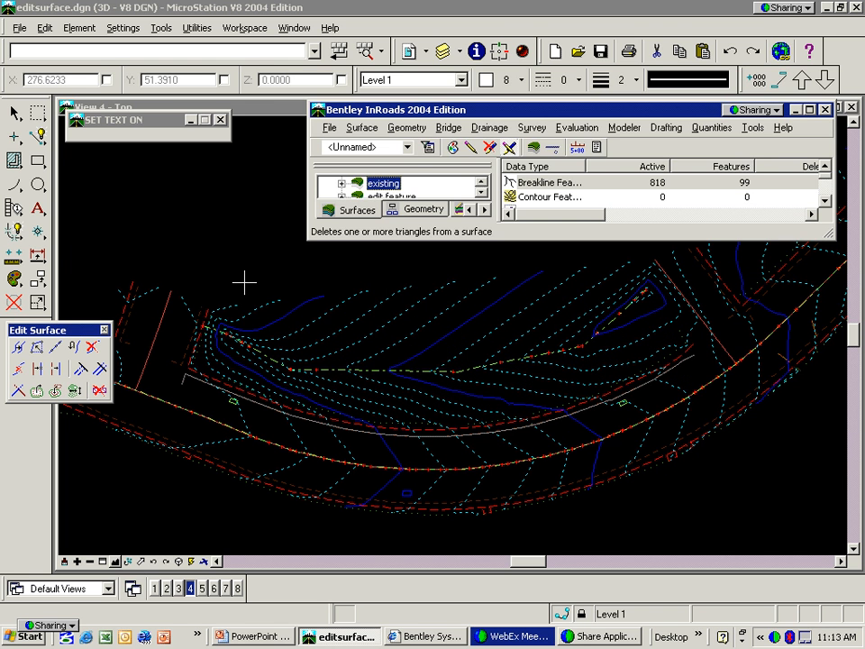
Start applying the widening decision table to the PROPOSED surface, accepting EOP as both the primary and the reference feature.
click(363, 127)
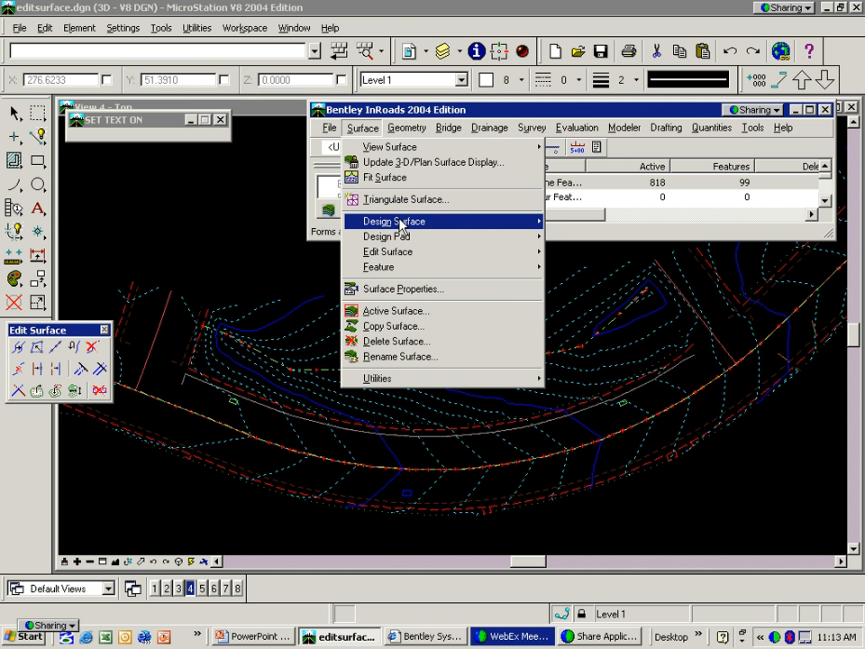
mouse_move(392, 223)
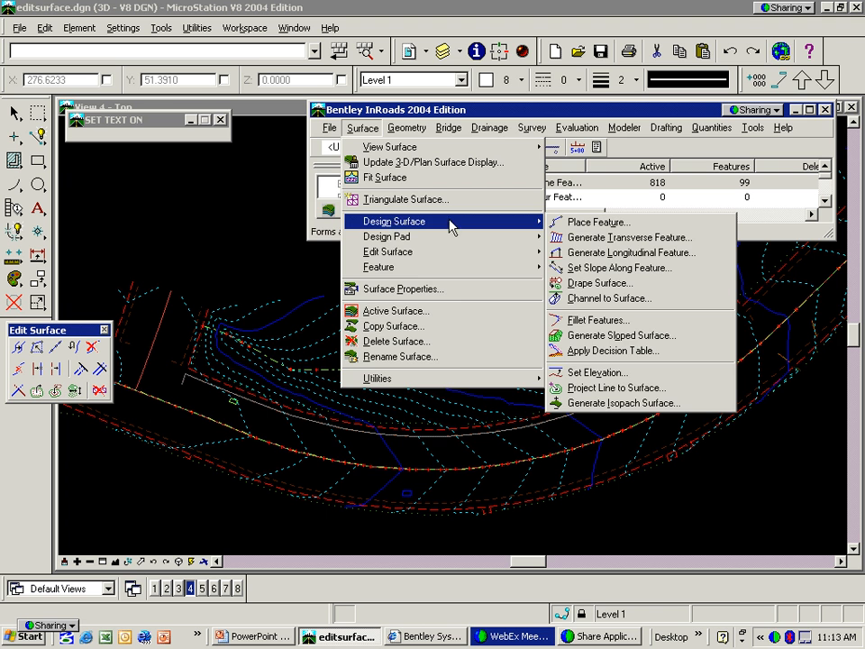
click(600, 351)
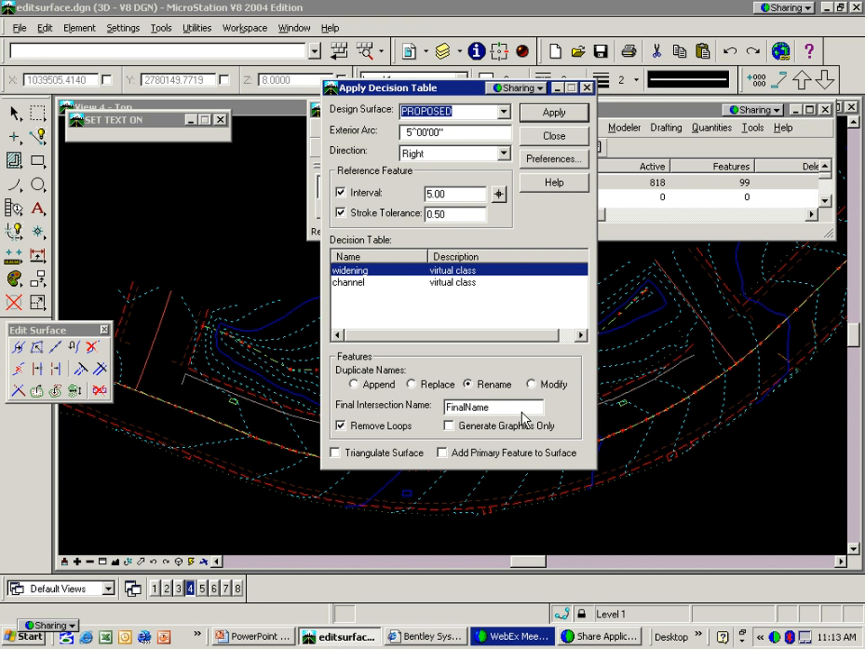
click(558, 118)
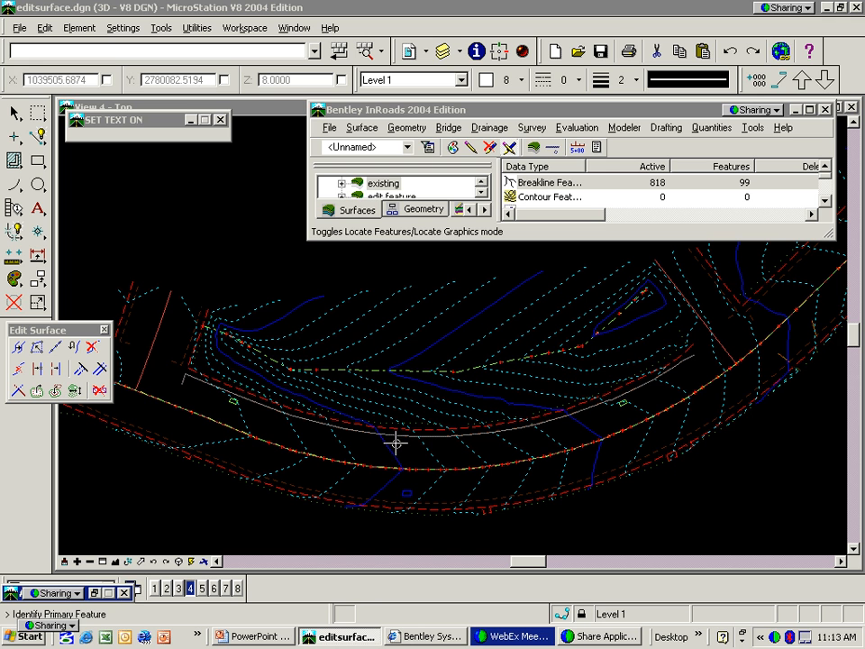
click(399, 438)
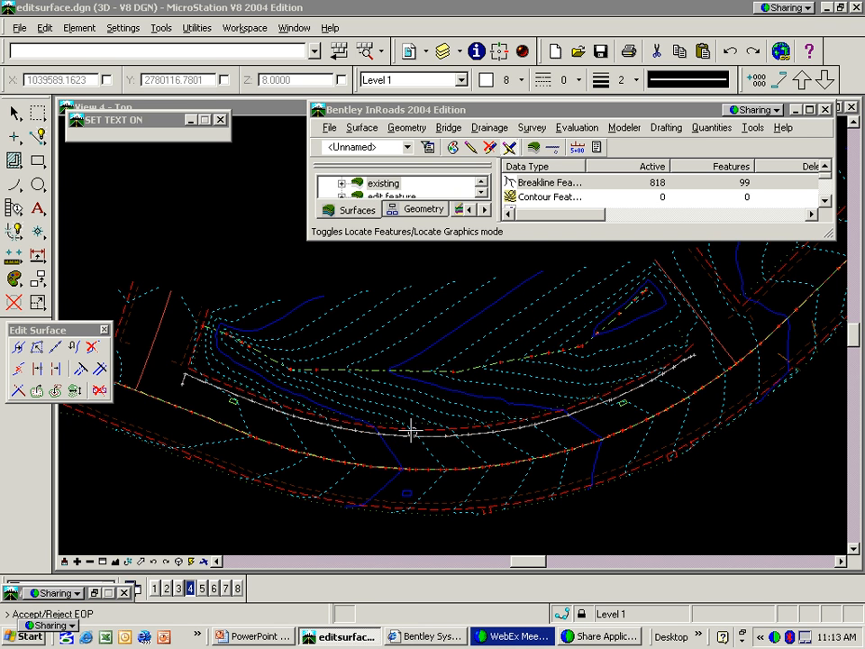
click(398, 449)
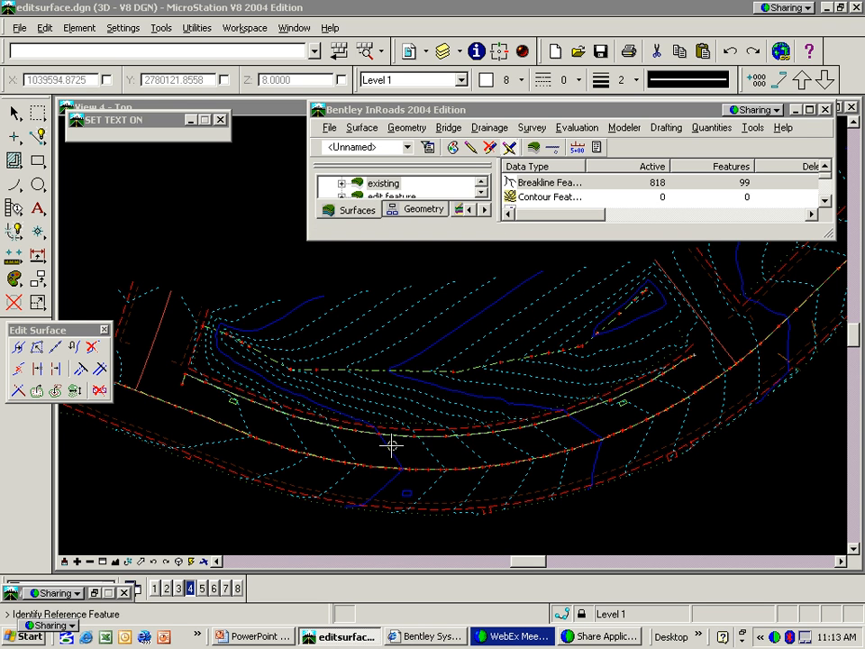
click(411, 447)
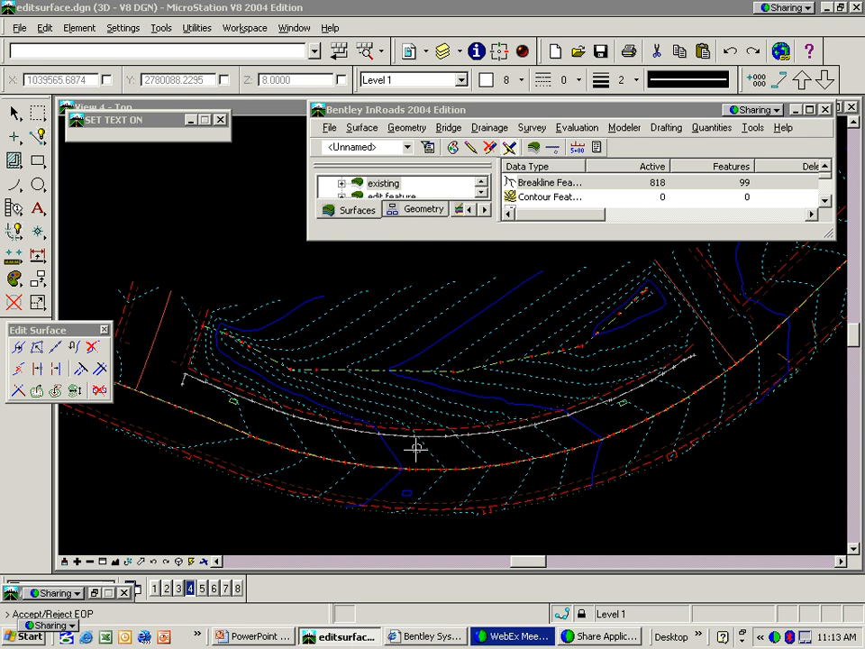
click(416, 448)
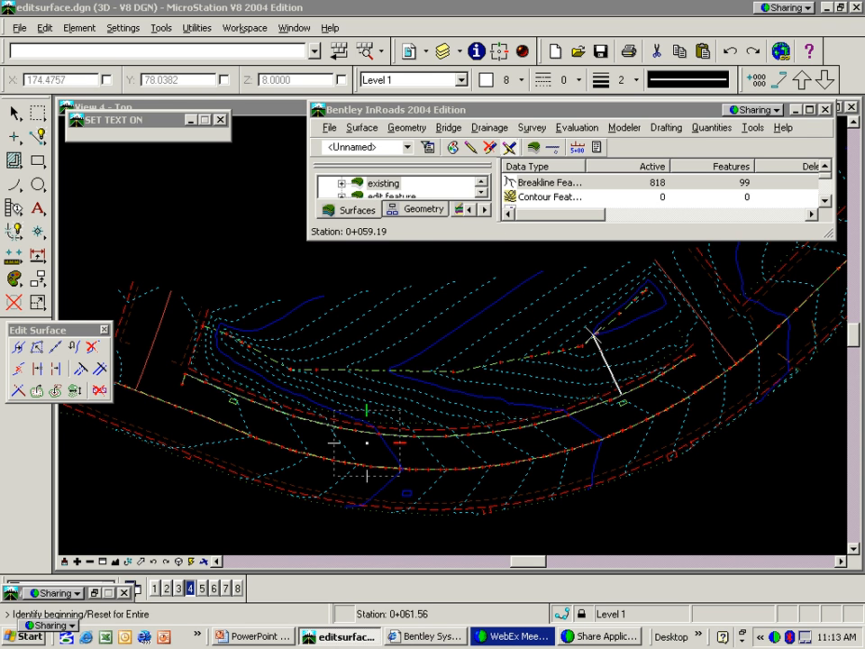
Apply the widening between about stations 0+060 and 0+360 along EOP, and close Apply Decision Table.
click(590, 330)
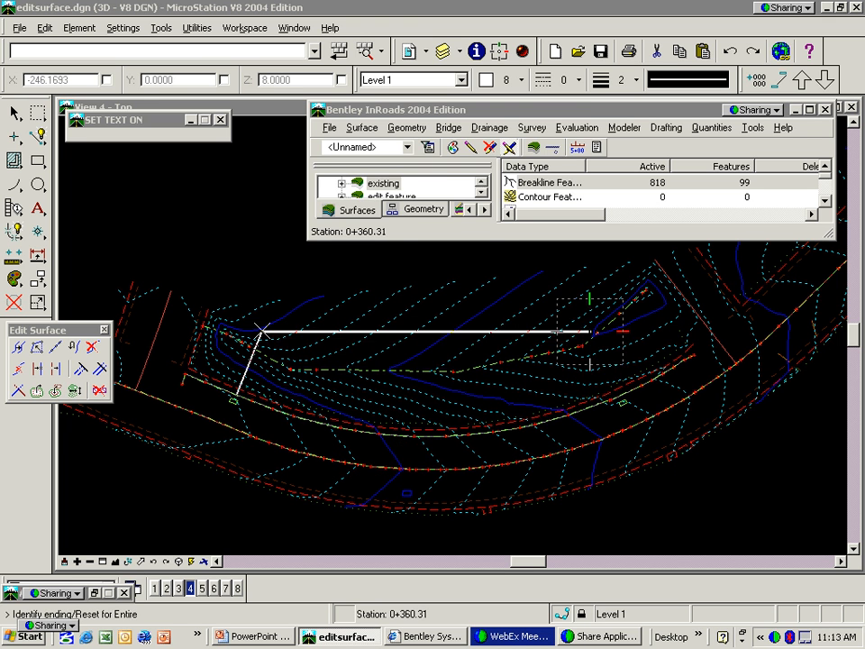
click(262, 331)
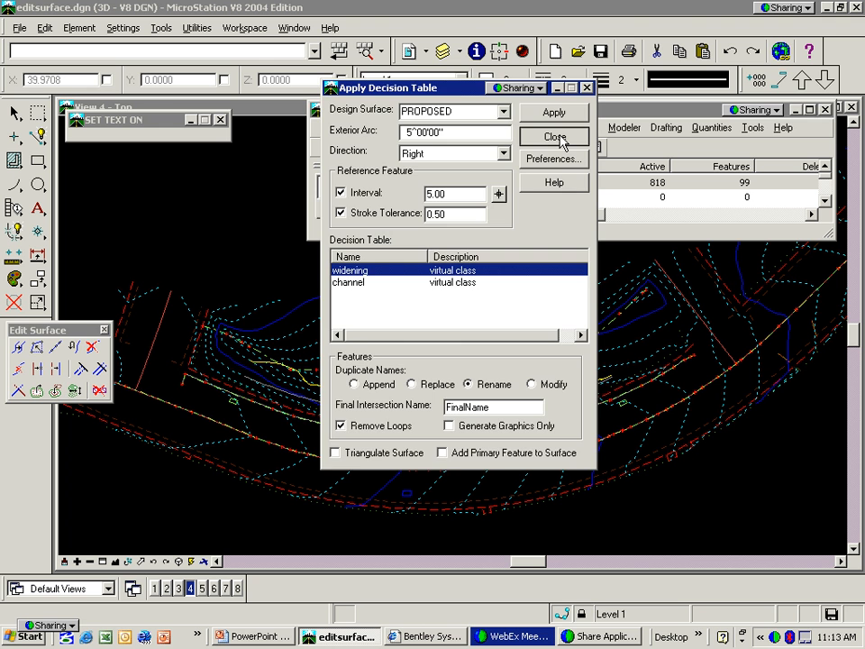
click(554, 137)
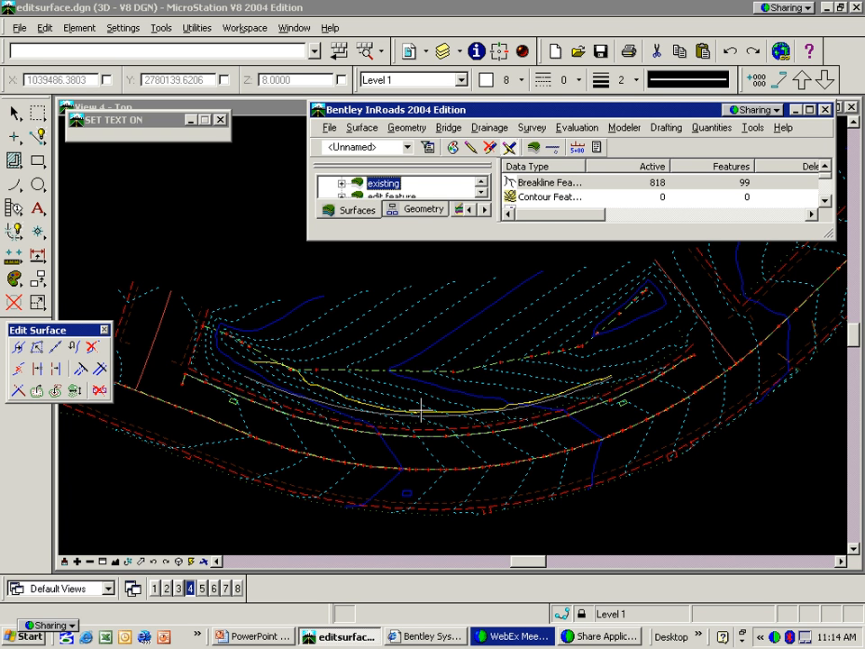
Triangulate the PROPOSED surface with a maximum length of 50.00.
click(362, 127)
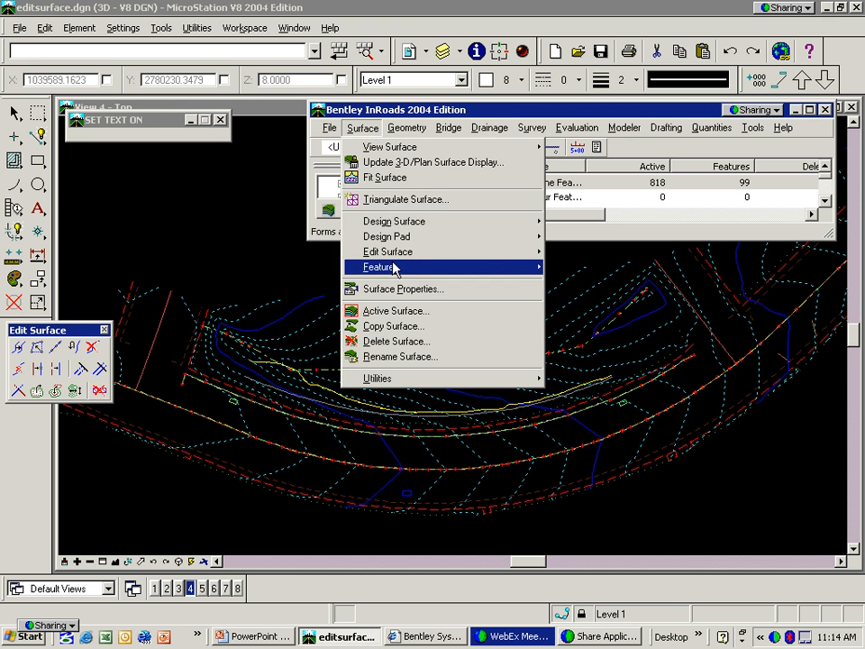
click(392, 201)
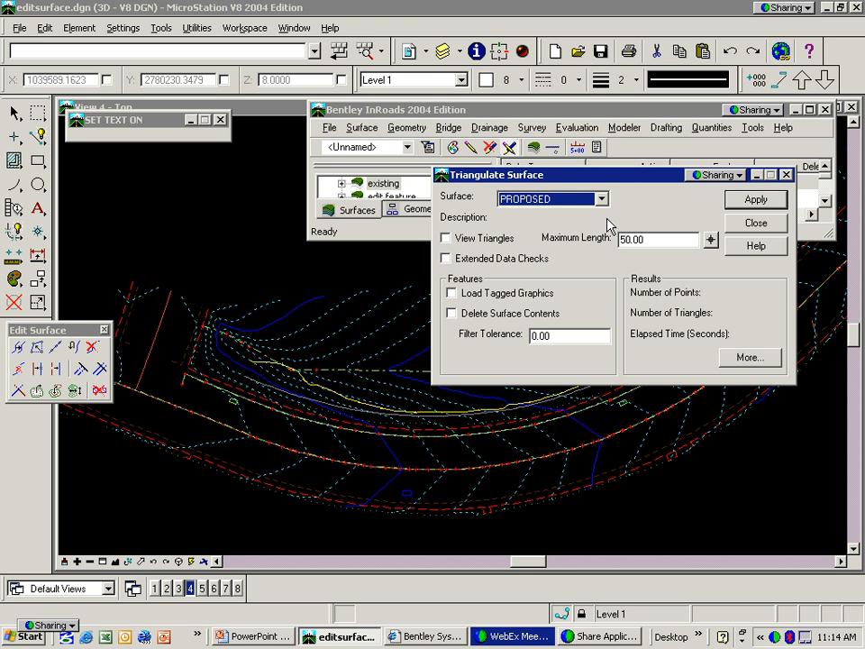
click(767, 199)
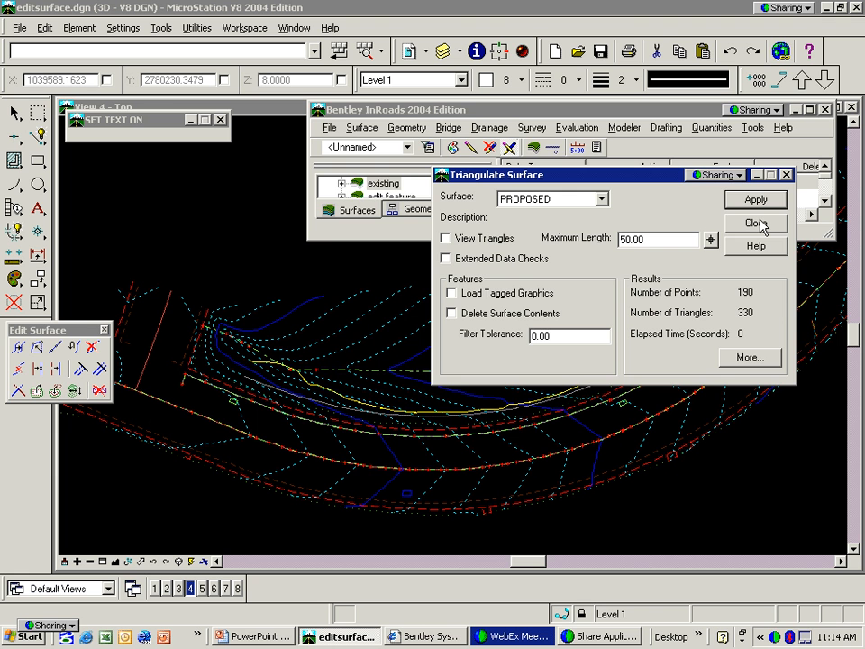
click(761, 226)
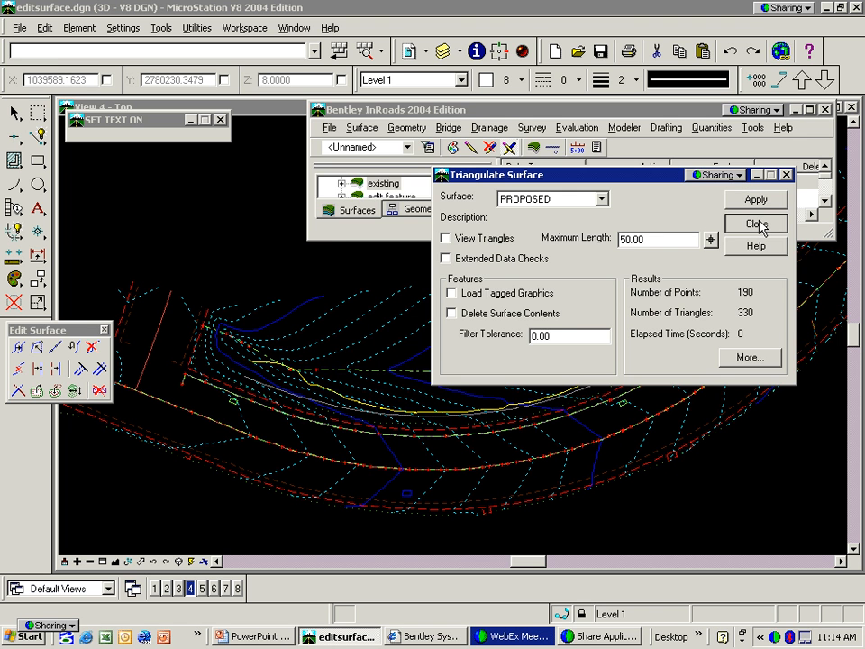
Display the PROPOSED surface's contours at a 1.00 interval using the Proposed preference, and close View Contours.
click(363, 127)
mouse_move(374, 147)
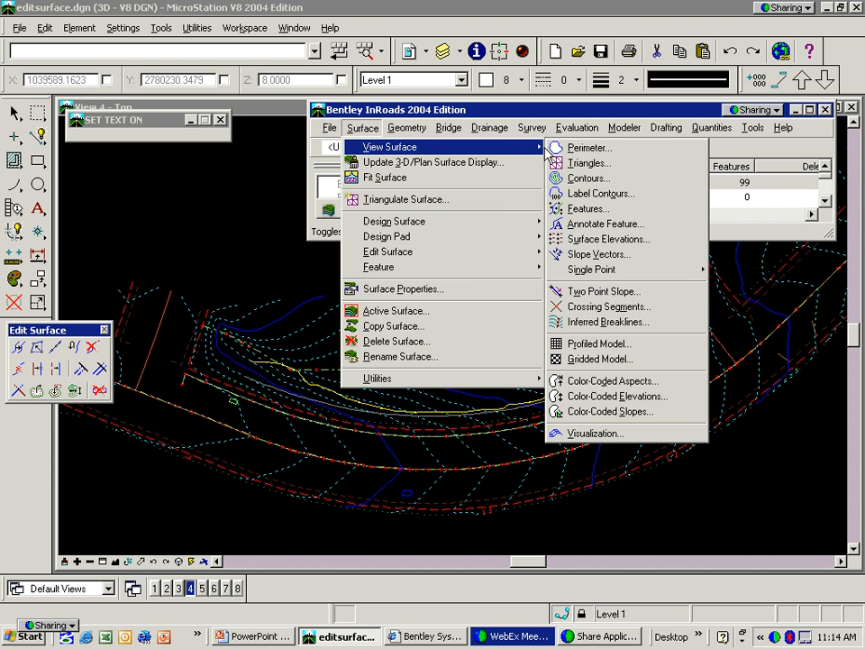
click(584, 179)
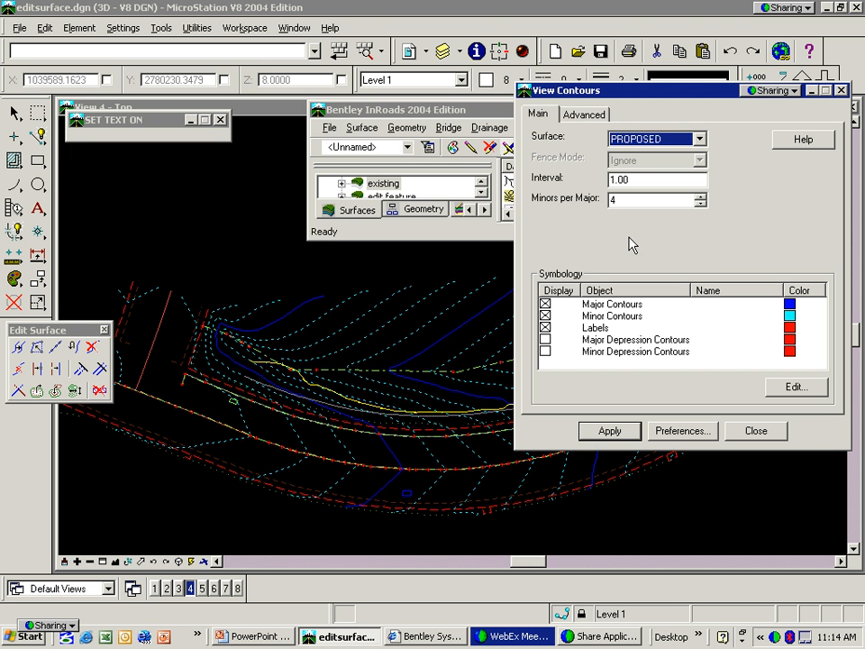
click(685, 431)
click(490, 146)
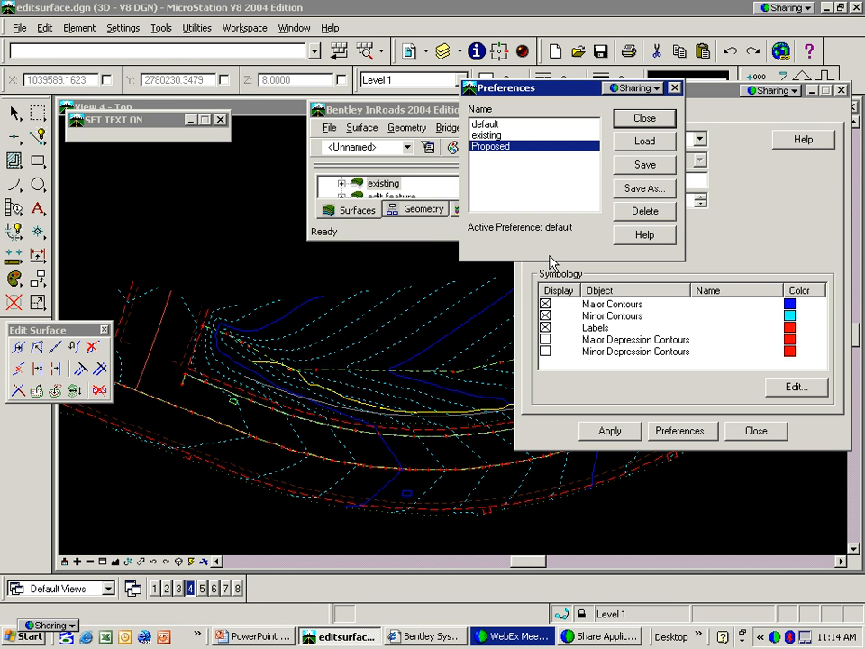
click(646, 142)
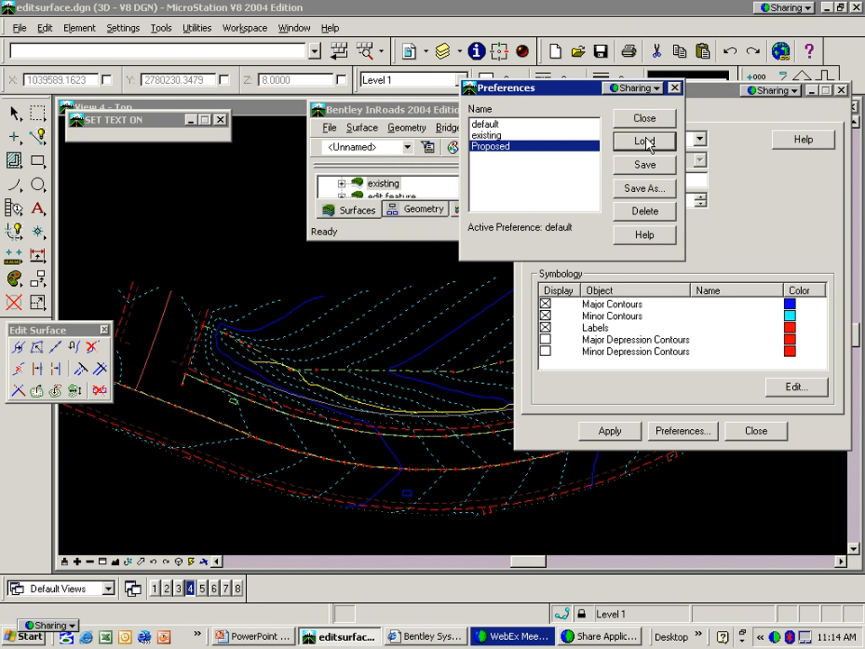
click(645, 118)
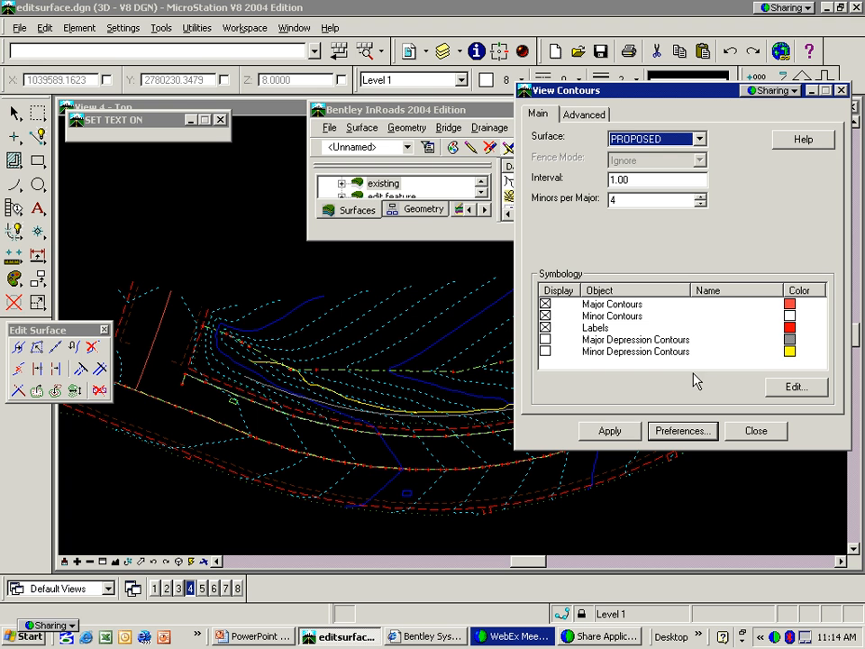
click(614, 433)
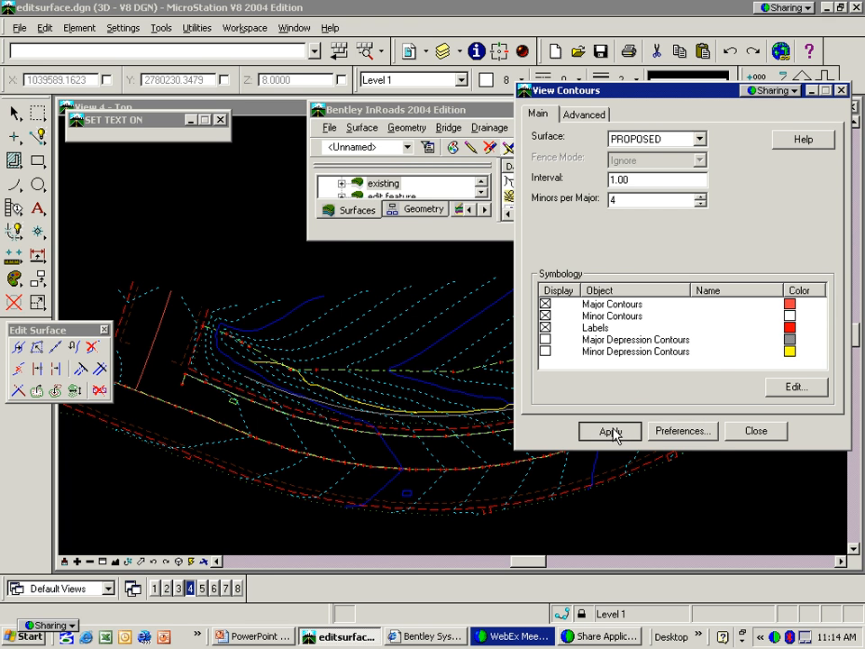
click(771, 433)
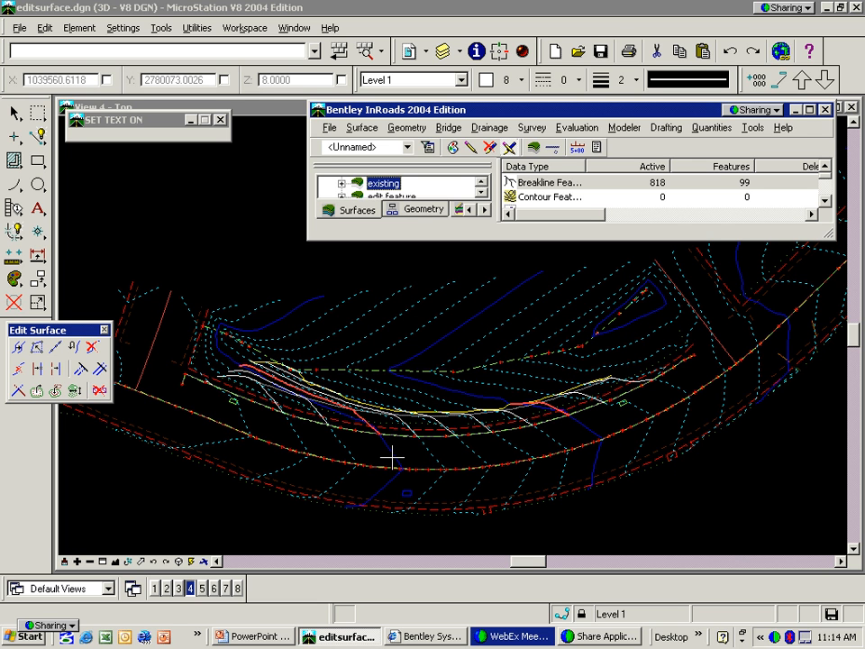
key(alt+Tab)
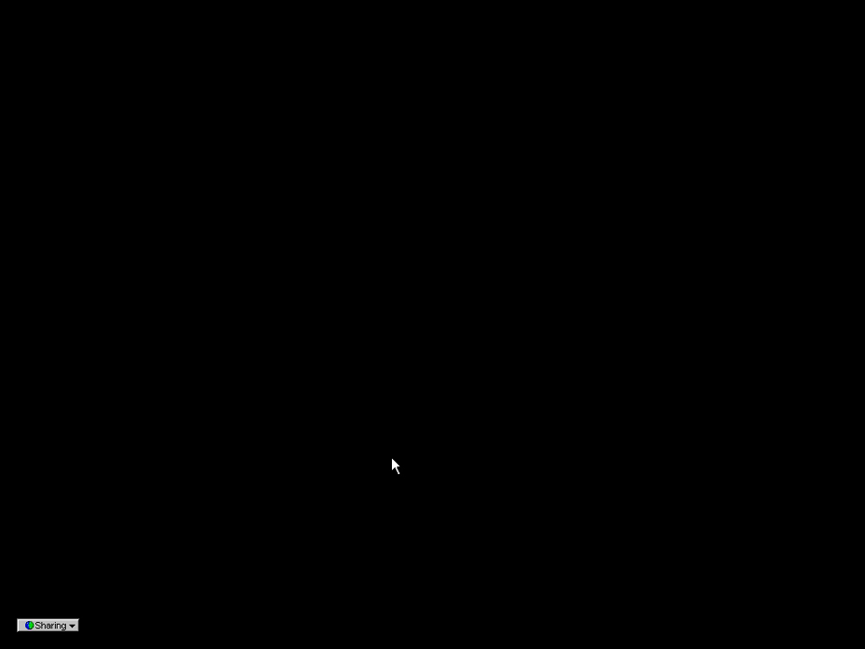
click(375, 410)
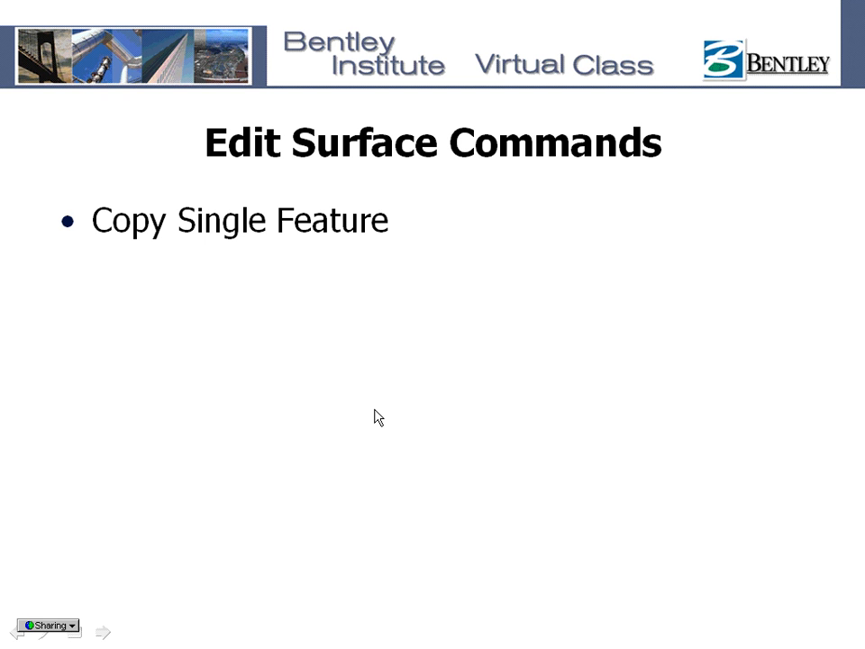
click(375, 410)
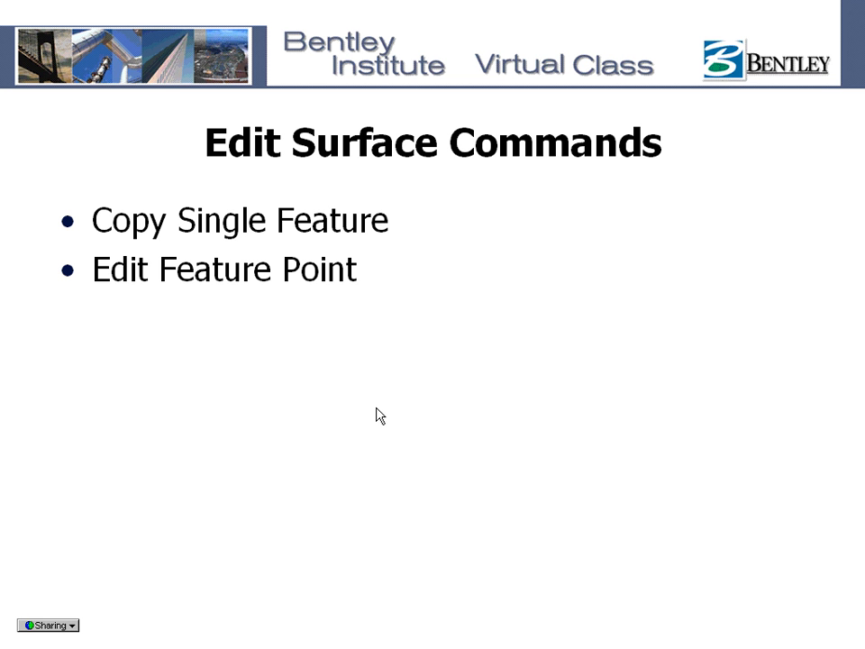
key(alt+Tab)
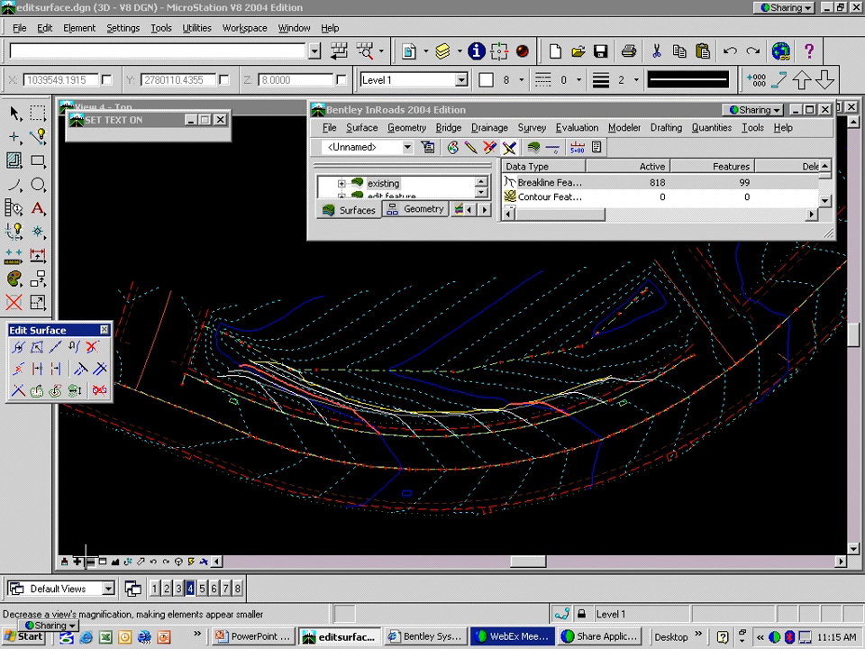
Start Edit Feature Point at the intersection's southeast curb return, choosing the edit feature surface and its curb feature.
click(89, 560)
click(428, 444)
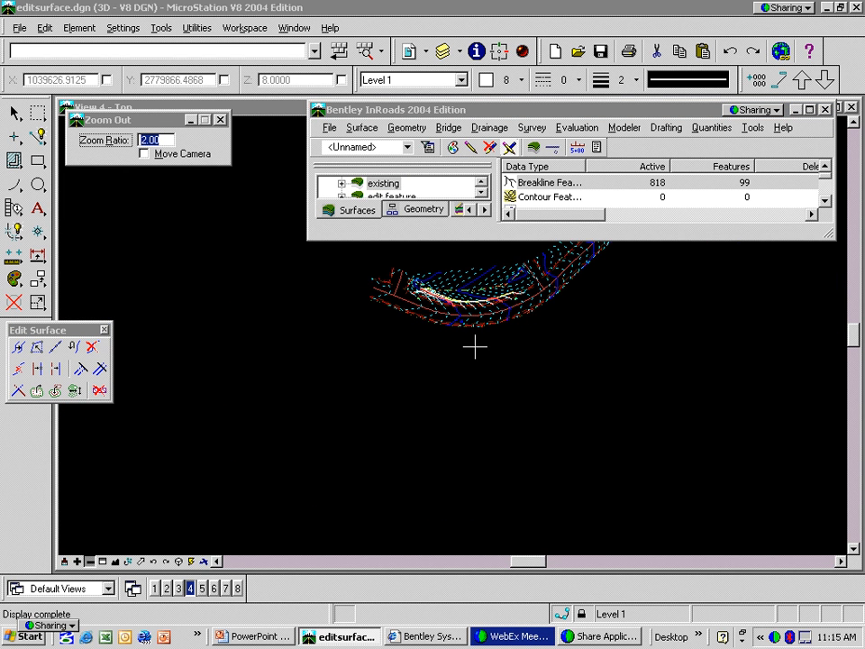
click(491, 437)
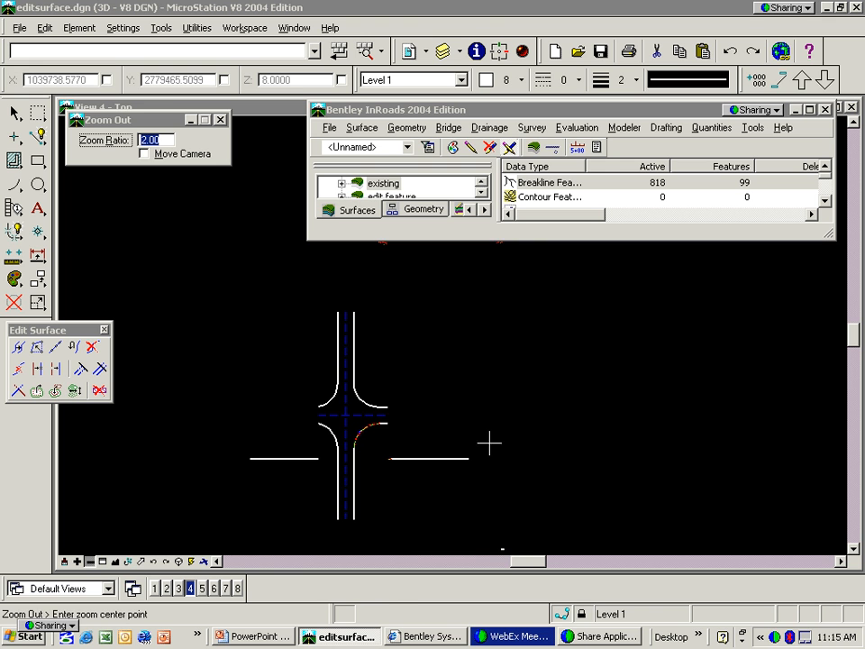
click(101, 562)
click(377, 387)
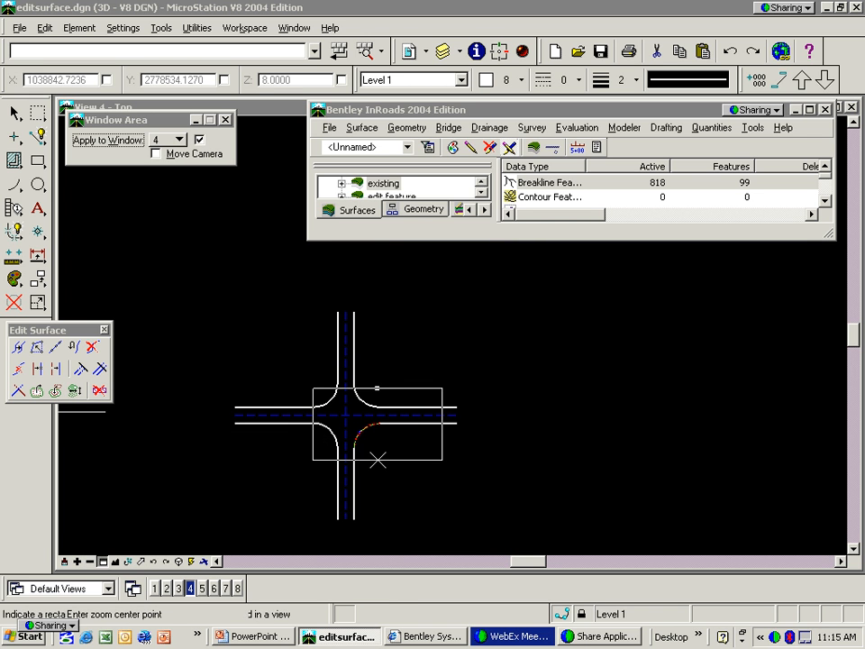
click(381, 459)
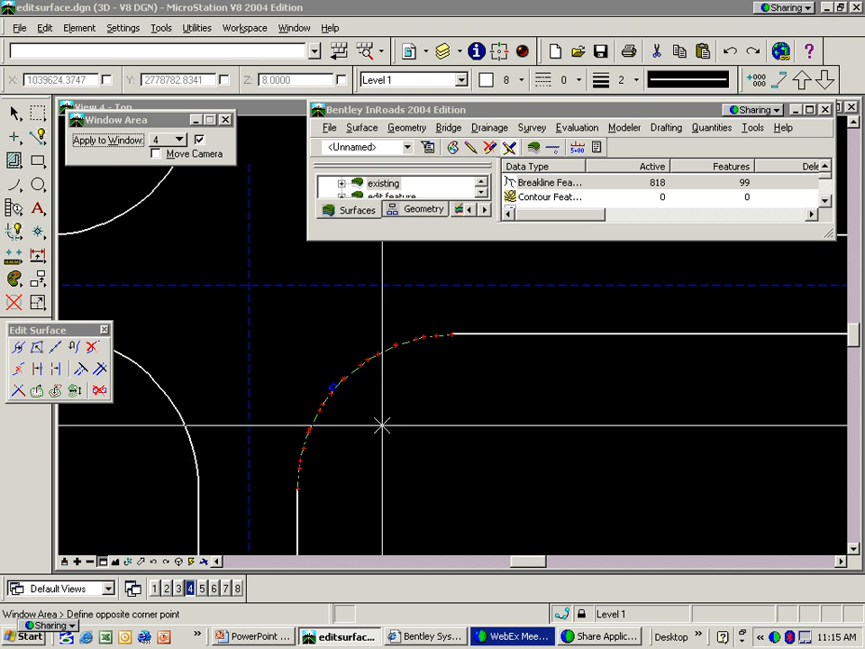
click(379, 305)
click(412, 498)
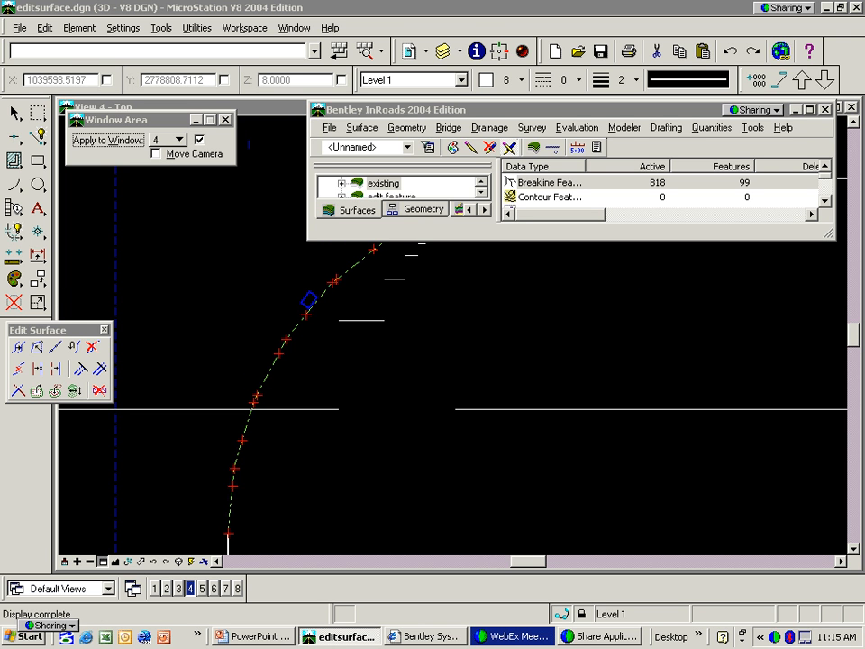
shift+drag(415, 440, 405, 424)
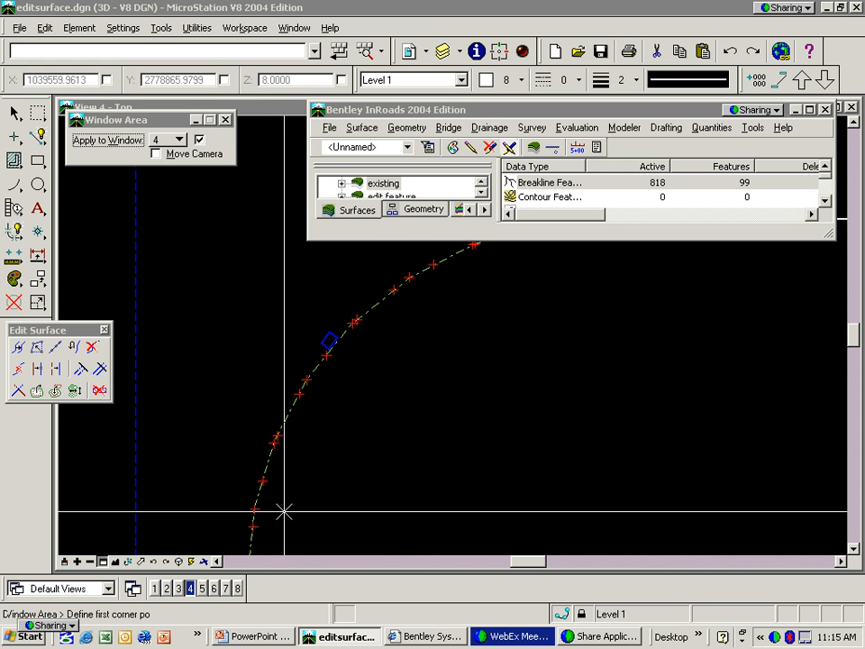
click(37, 347)
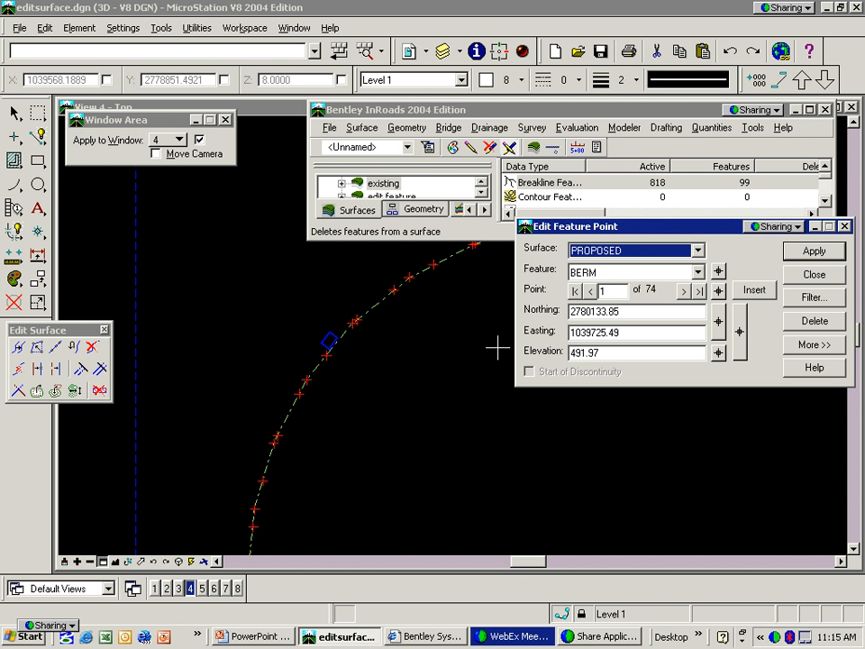
click(697, 252)
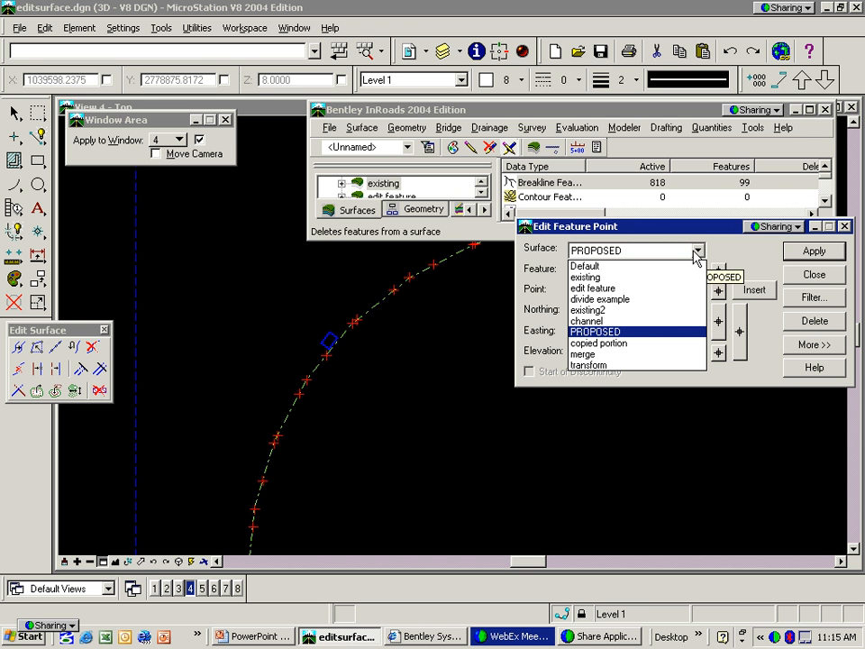
click(654, 289)
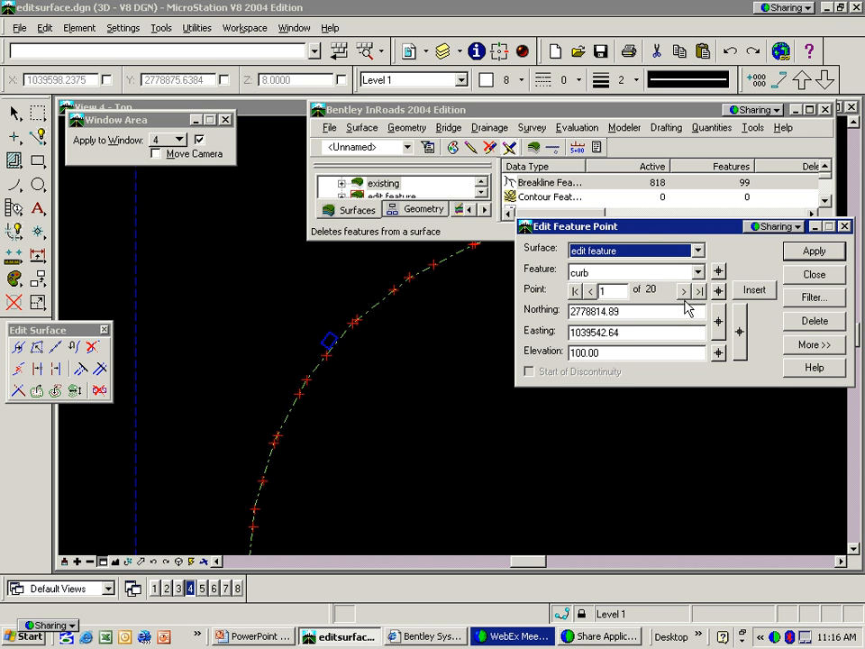
Pick point 9 of the curb feature in the drawing and examine the elevations of points 9 through 12.
click(717, 291)
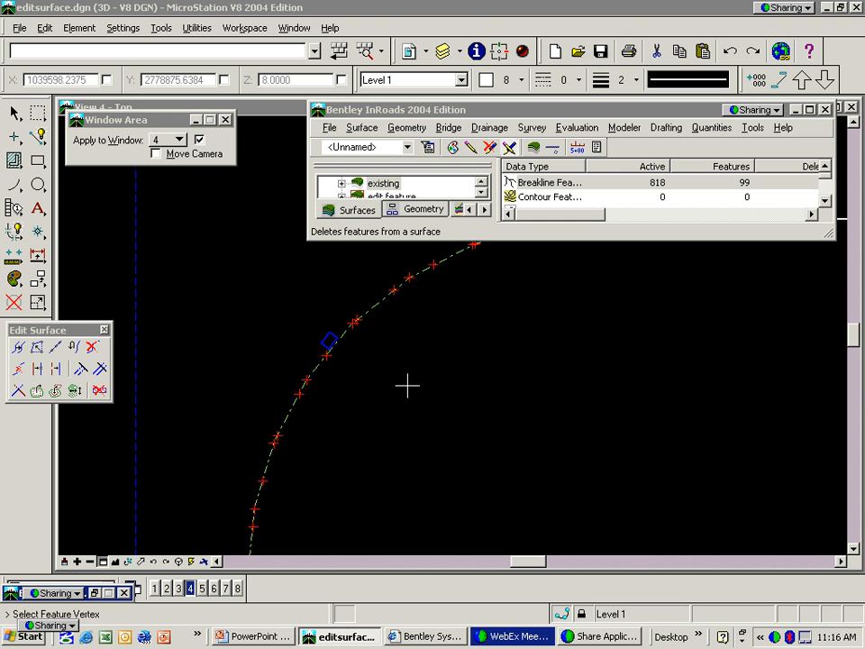
click(326, 358)
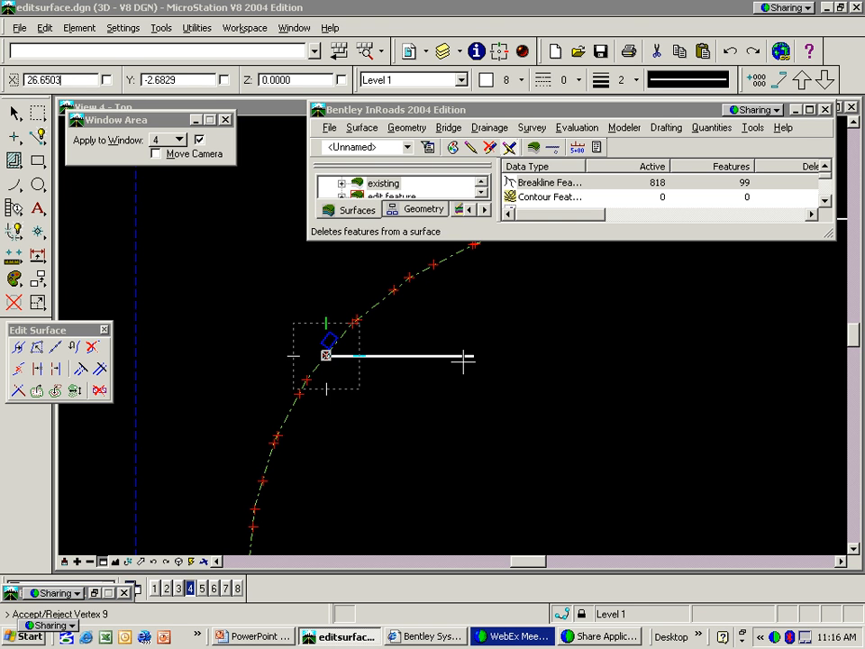
click(473, 350)
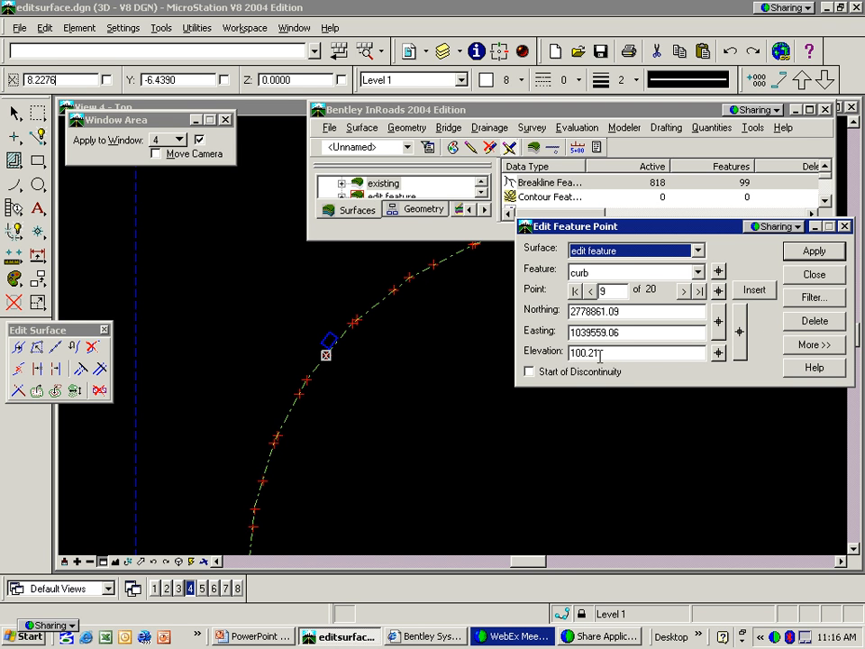
click(684, 291)
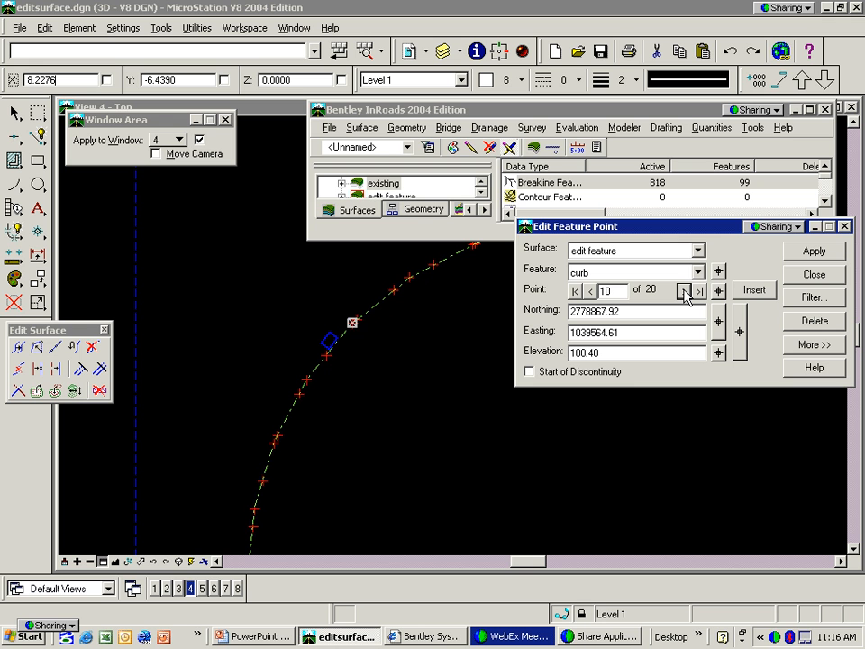
click(684, 292)
click(684, 291)
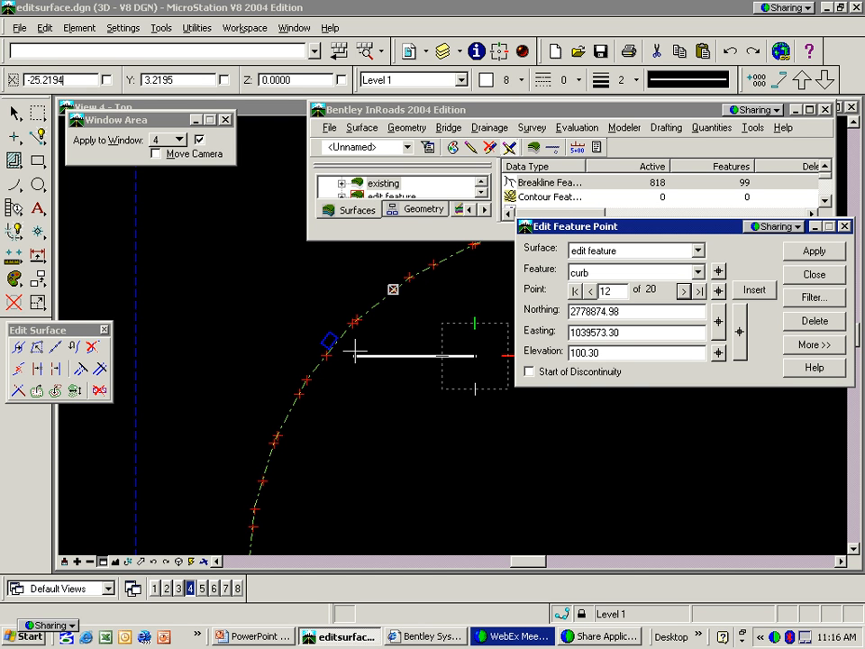
click(590, 291)
click(590, 291)
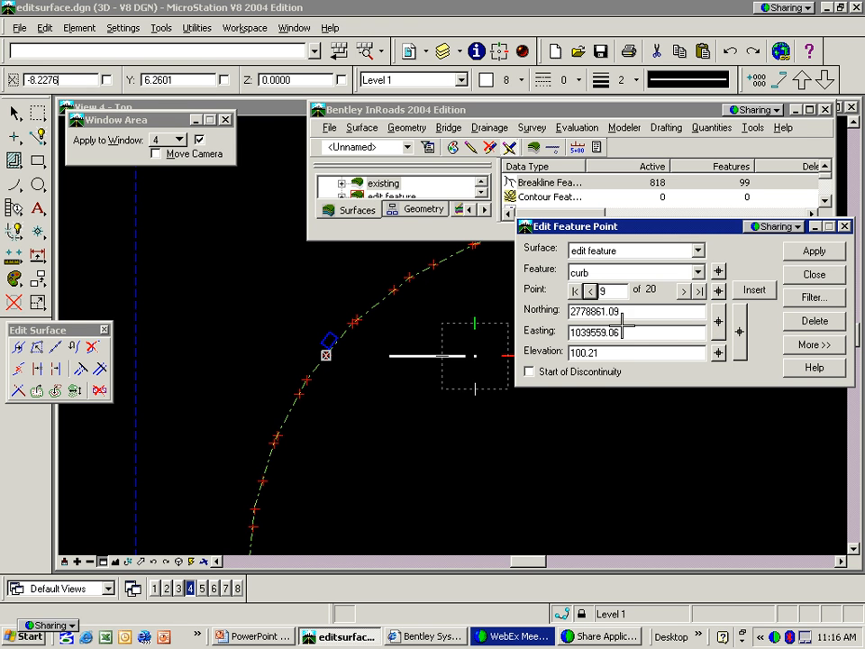
Delete point 11 of the curb feature and apply the change.
click(682, 292)
click(682, 292)
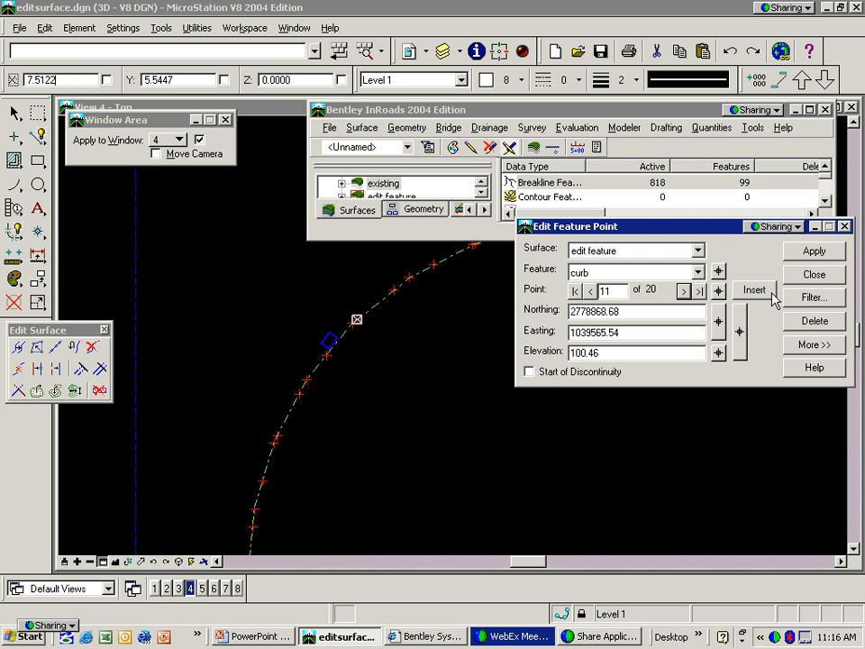
click(816, 323)
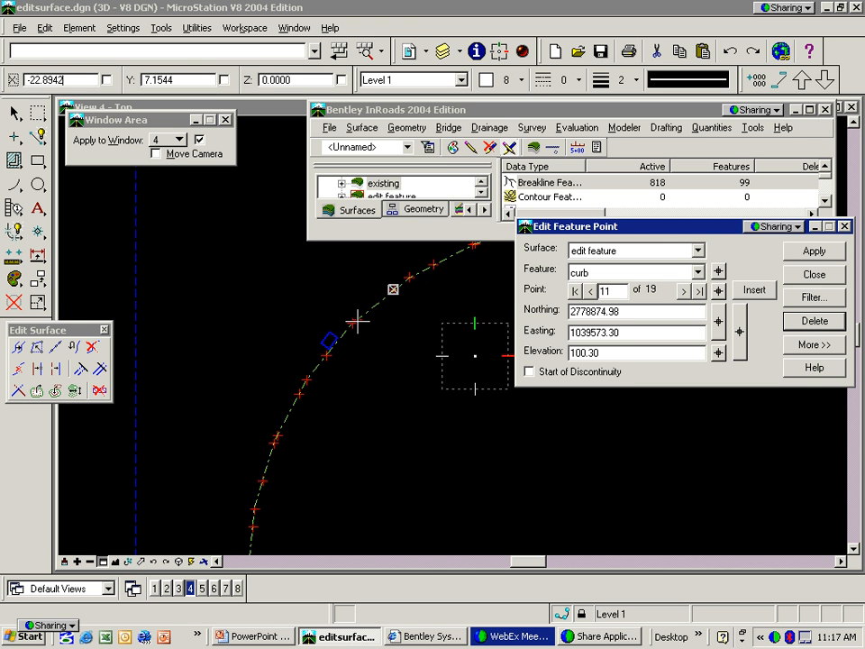
click(815, 254)
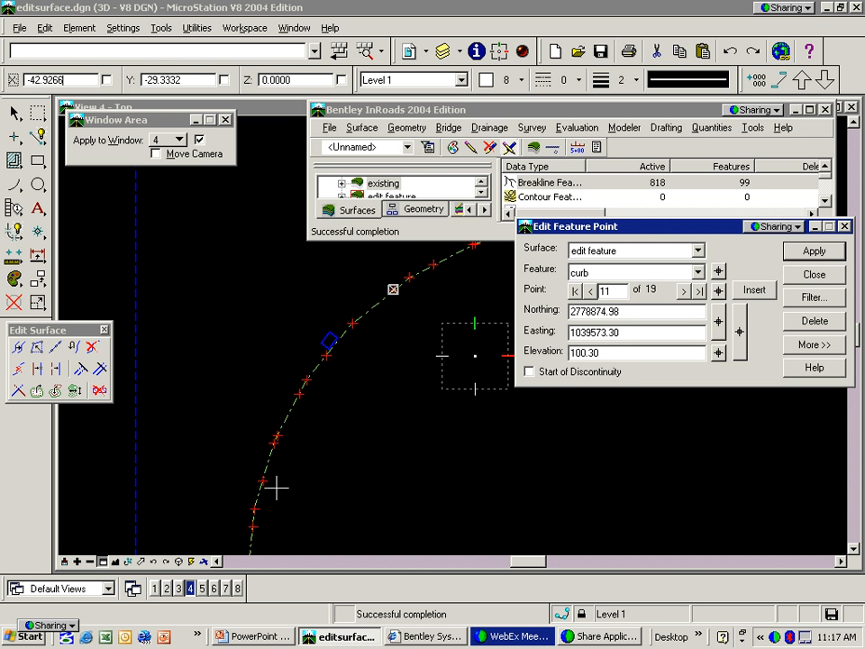
Set the elevation of the curb feature's point 10 to 100.25, apply it, and recheck the point.
click(591, 291)
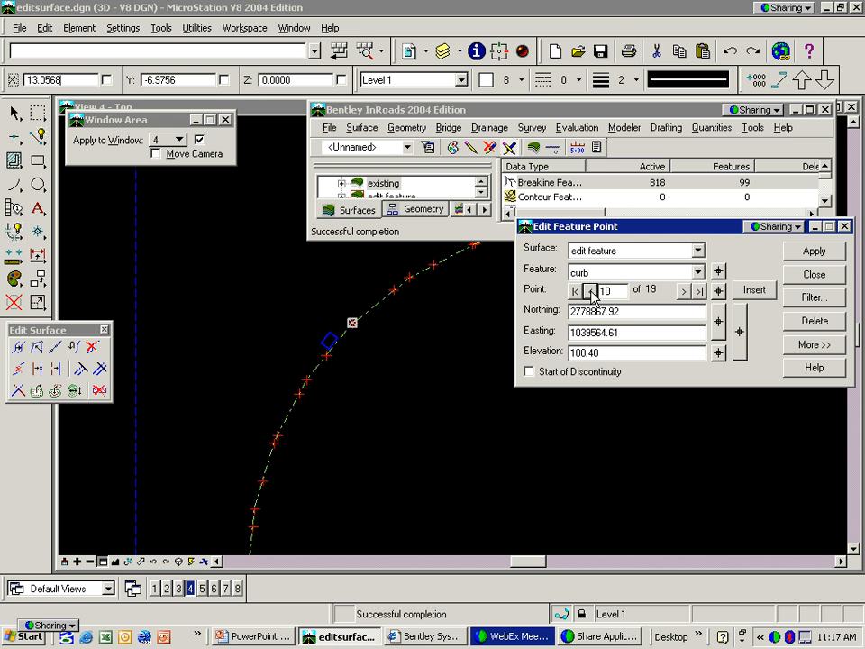
click(684, 292)
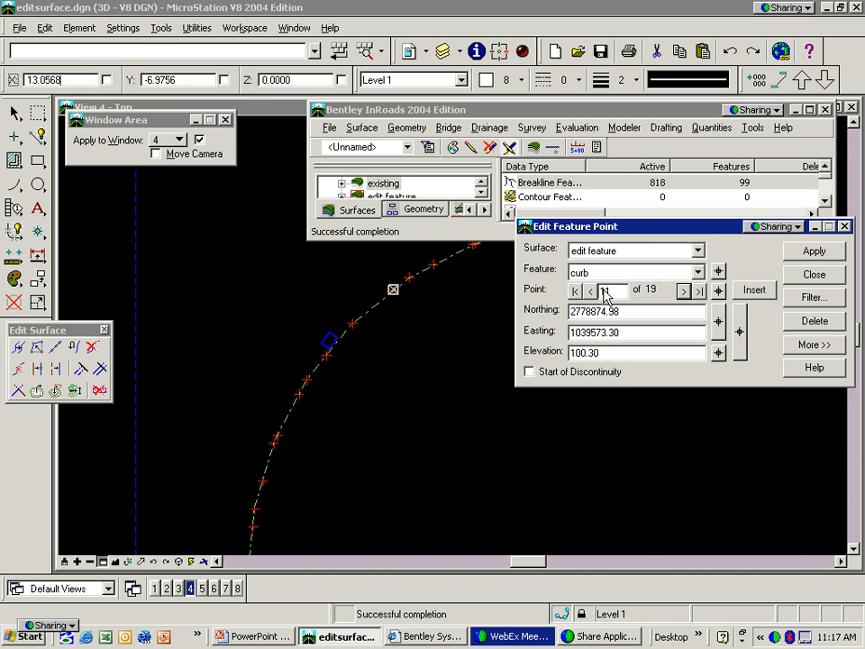
click(591, 292)
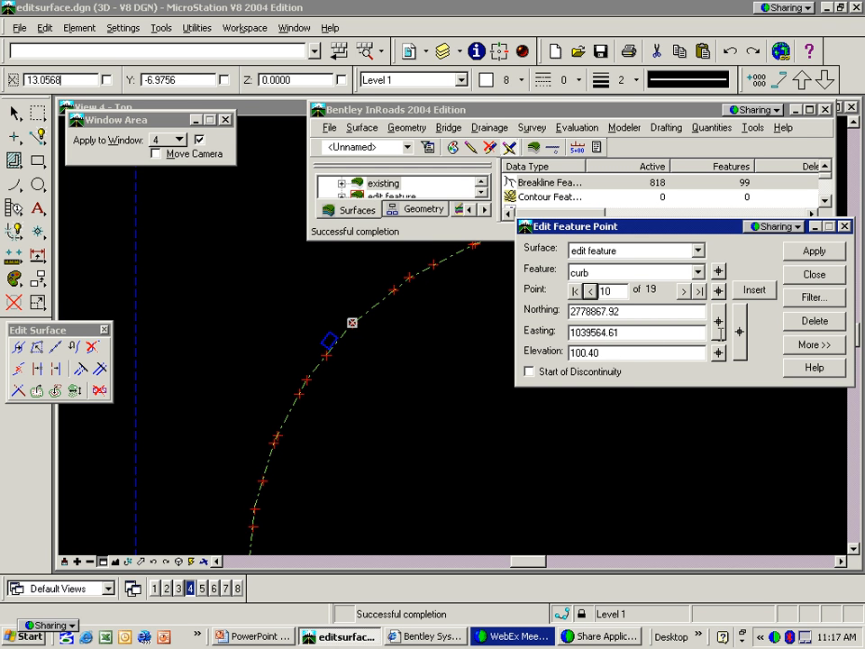
click(614, 353)
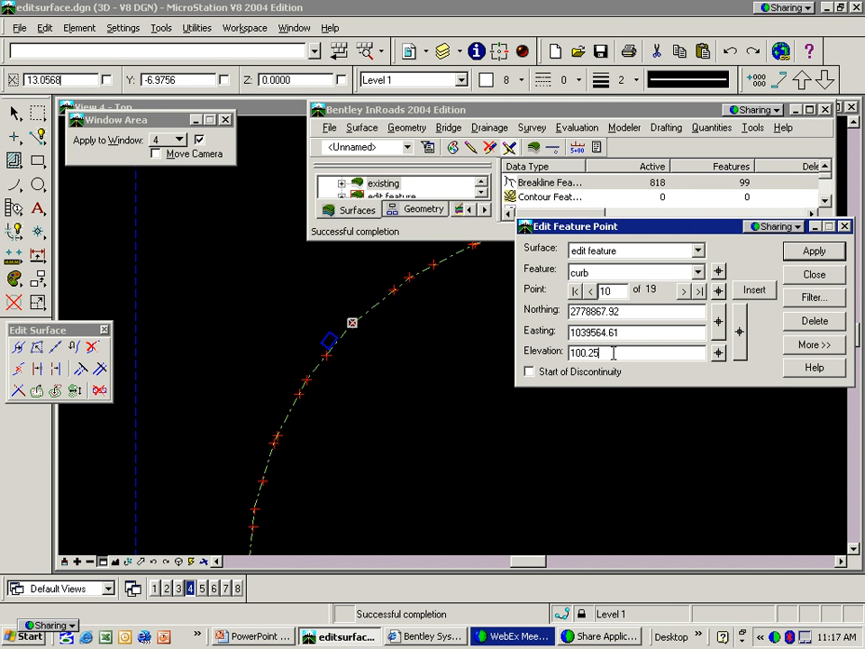
click(814, 253)
click(685, 291)
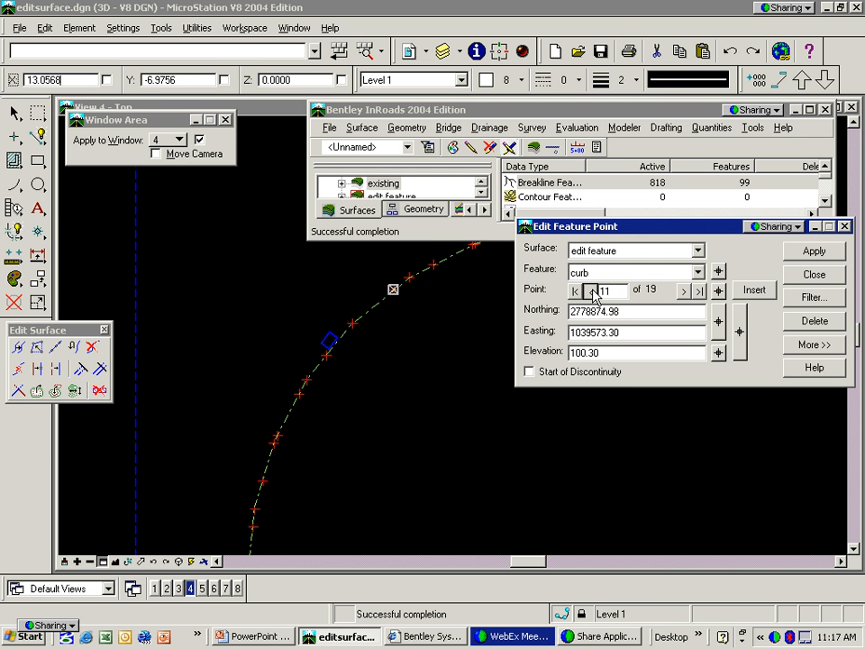
click(591, 291)
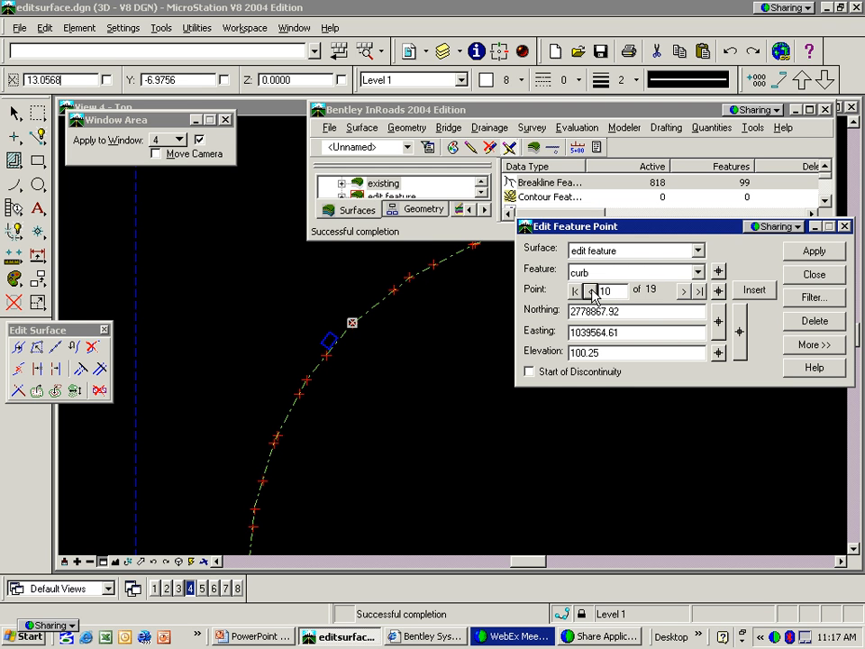
Insert a new point into the curb feature between points 8 and 9.
click(591, 291)
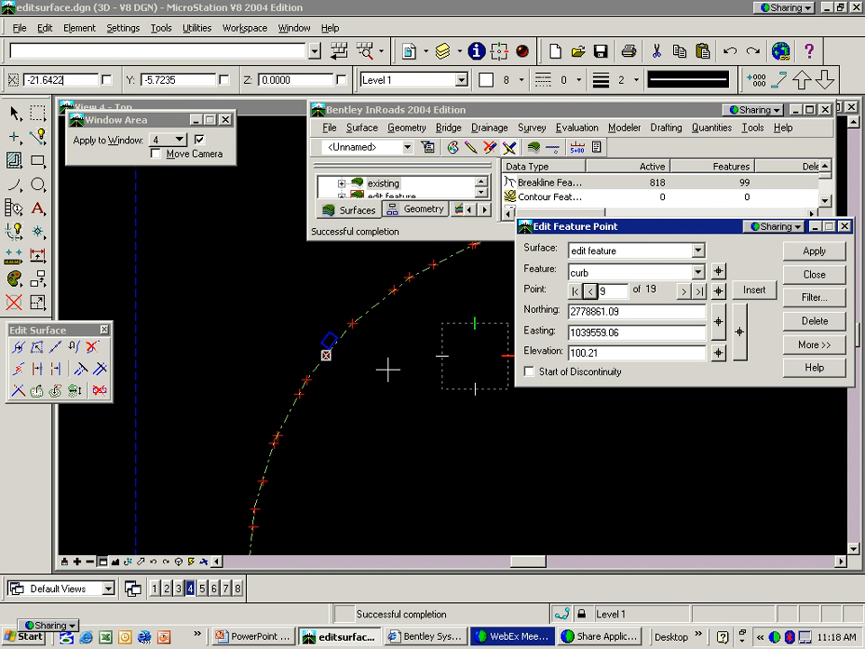
click(753, 291)
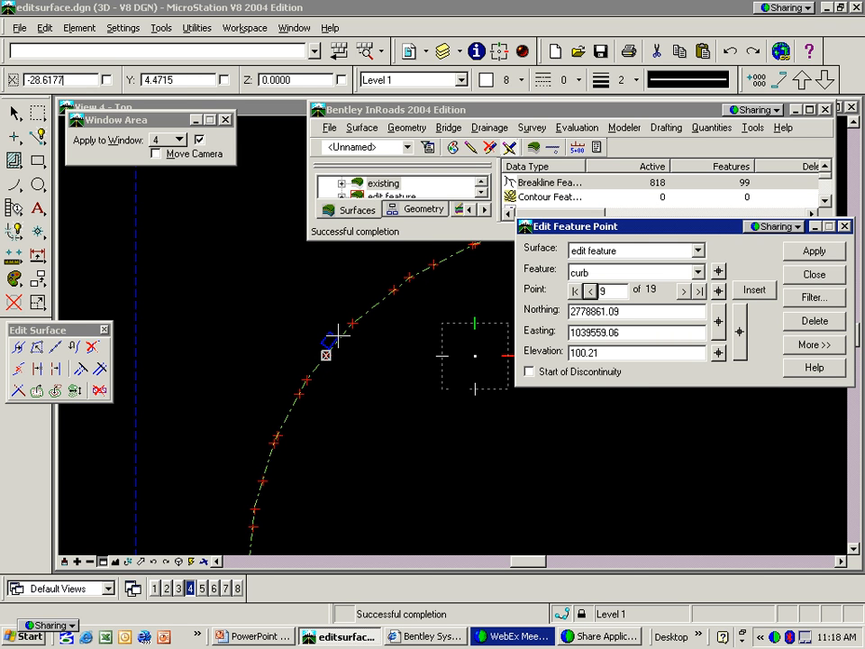
click(753, 292)
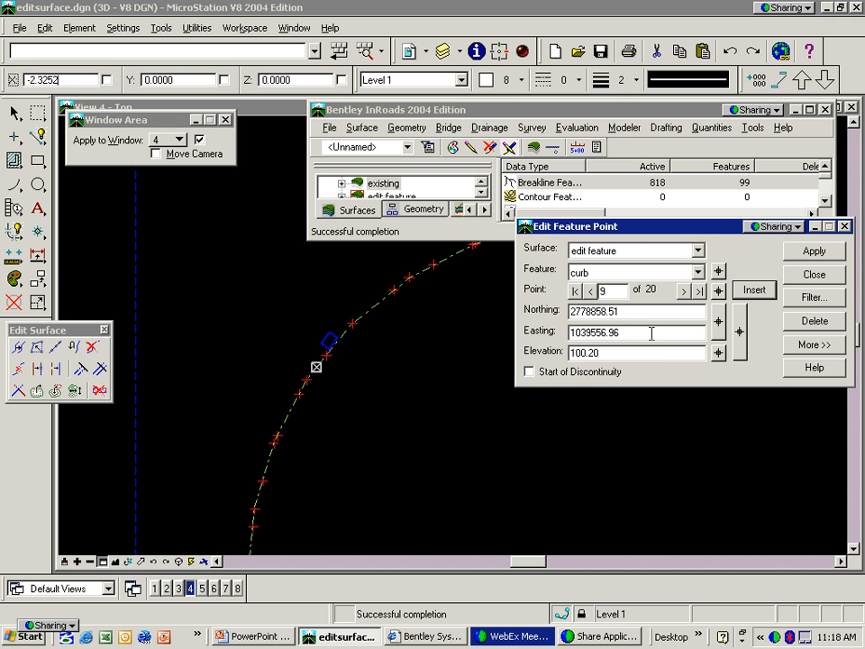
Expand the point details and examine the back and ahead length, direction and slope for curb points 8 through 12.
click(816, 345)
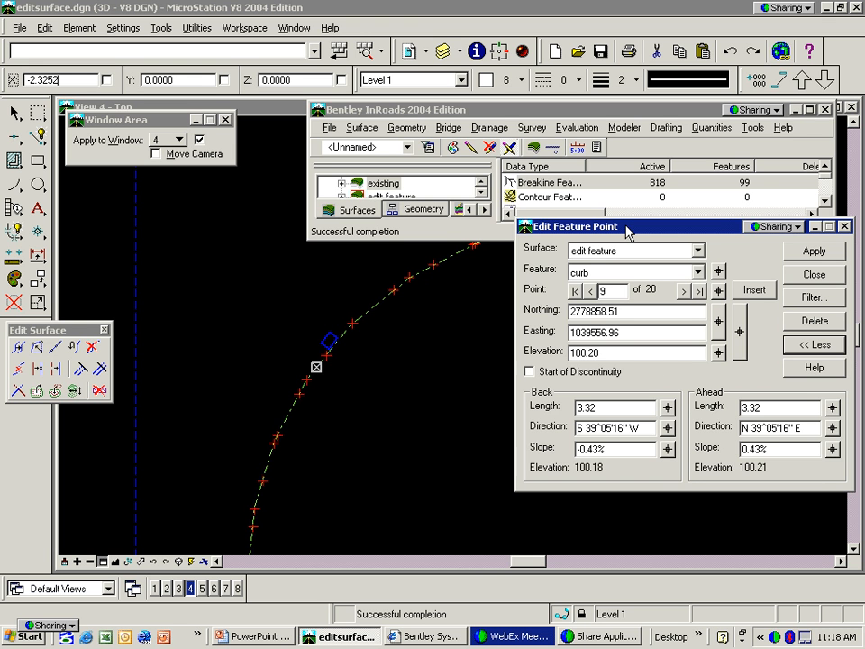
drag(628, 231, 619, 221)
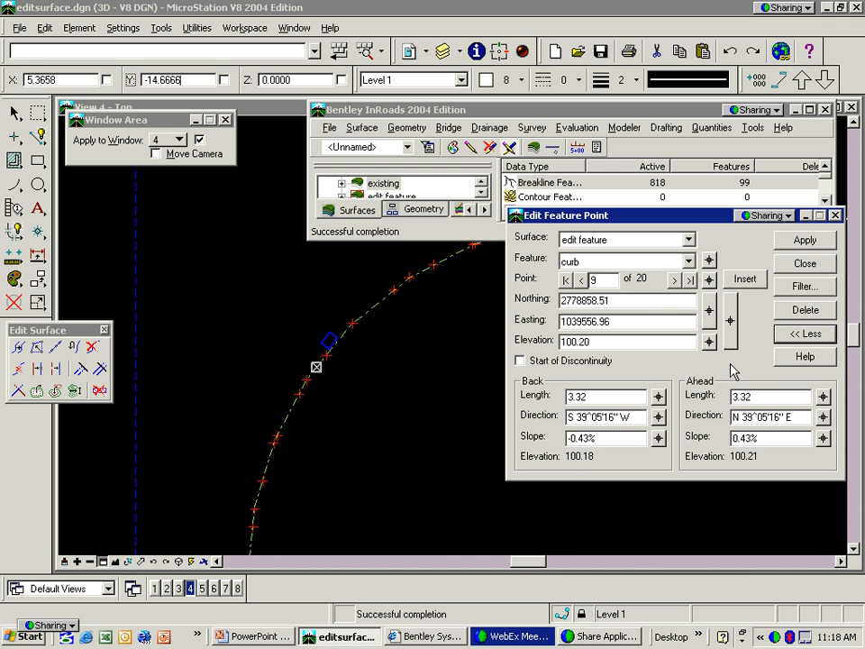
click(581, 280)
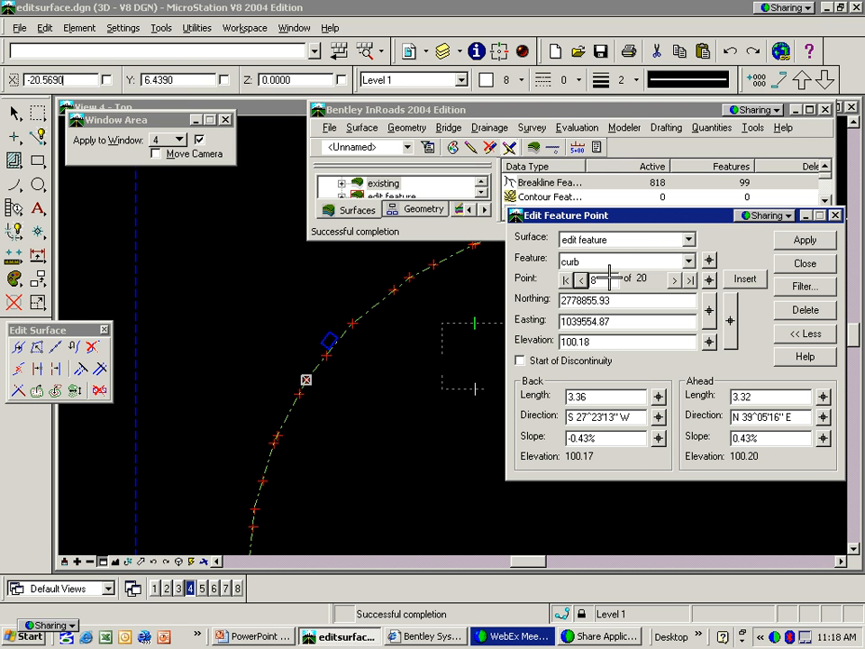
click(674, 280)
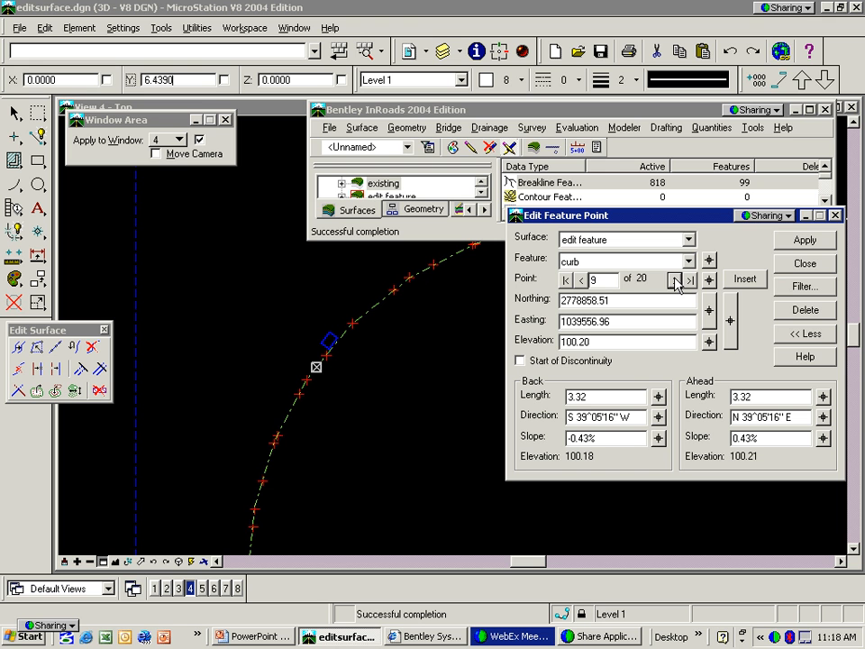
click(674, 280)
click(674, 280)
click(674, 280)
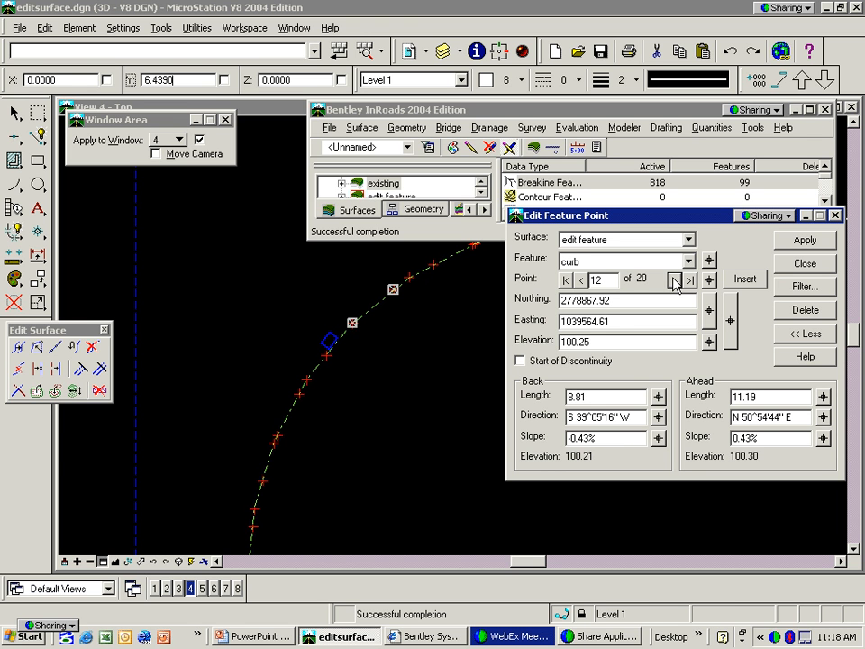
click(581, 280)
click(581, 280)
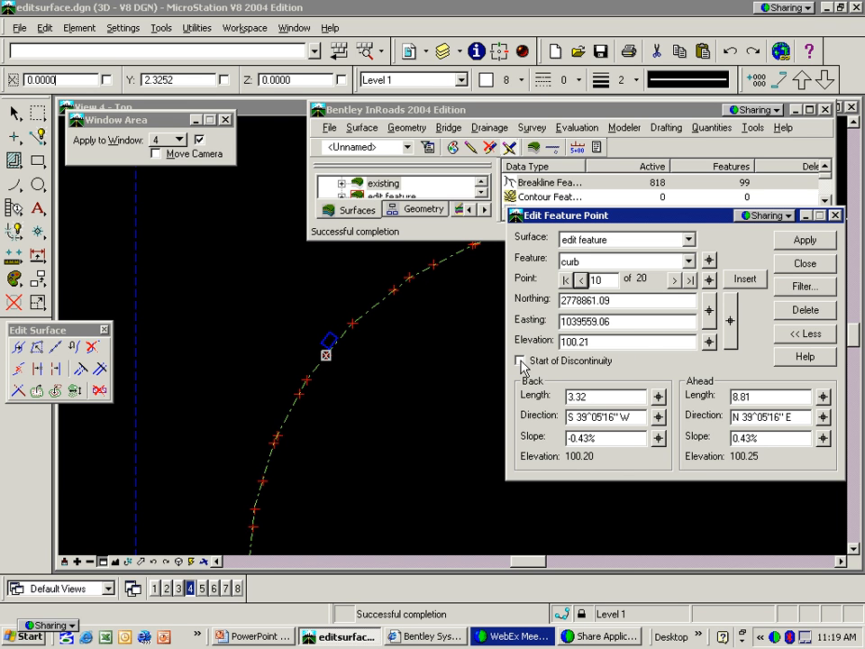
Mark point 14 of the curb feature as a start of discontinuity, apply the edits, and close Edit Feature Point.
click(674, 280)
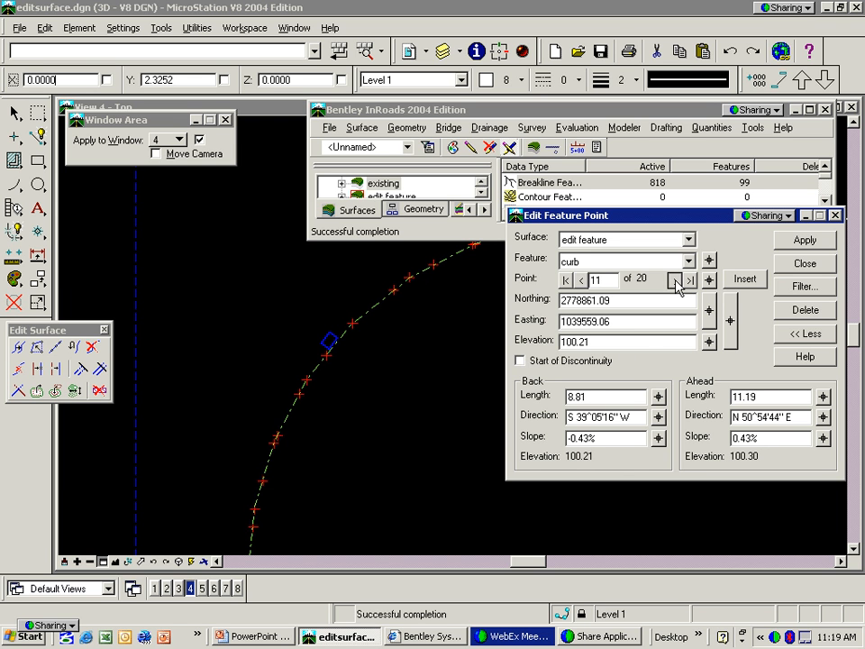
click(674, 280)
click(674, 280)
click(675, 280)
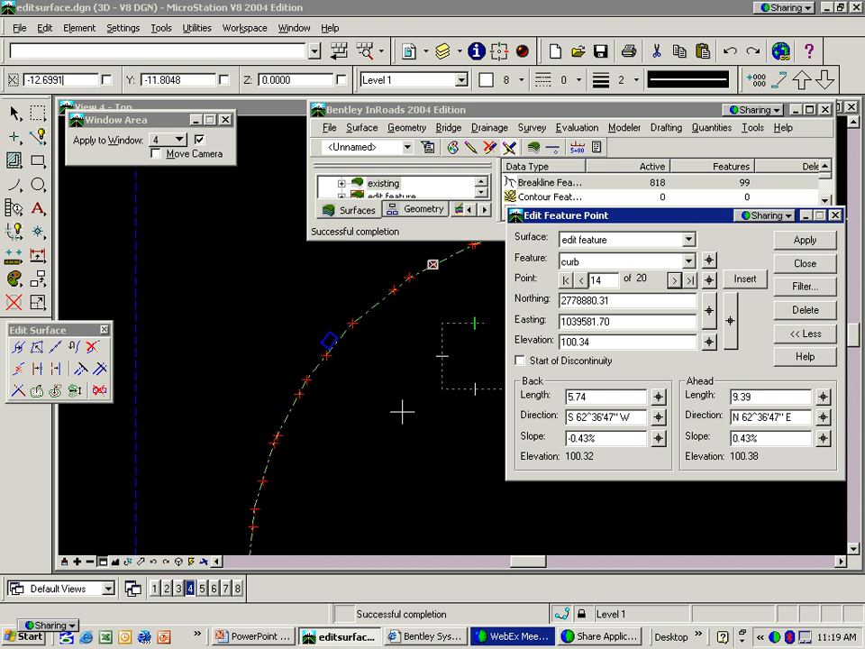
shift+drag(370, 386, 379, 380)
shift+drag(342, 423, 370, 326)
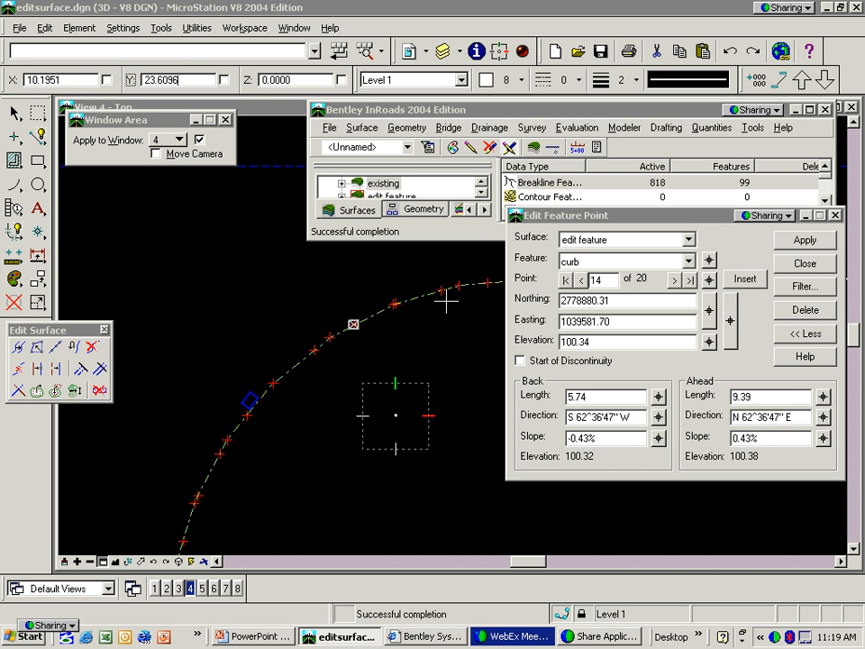
click(520, 362)
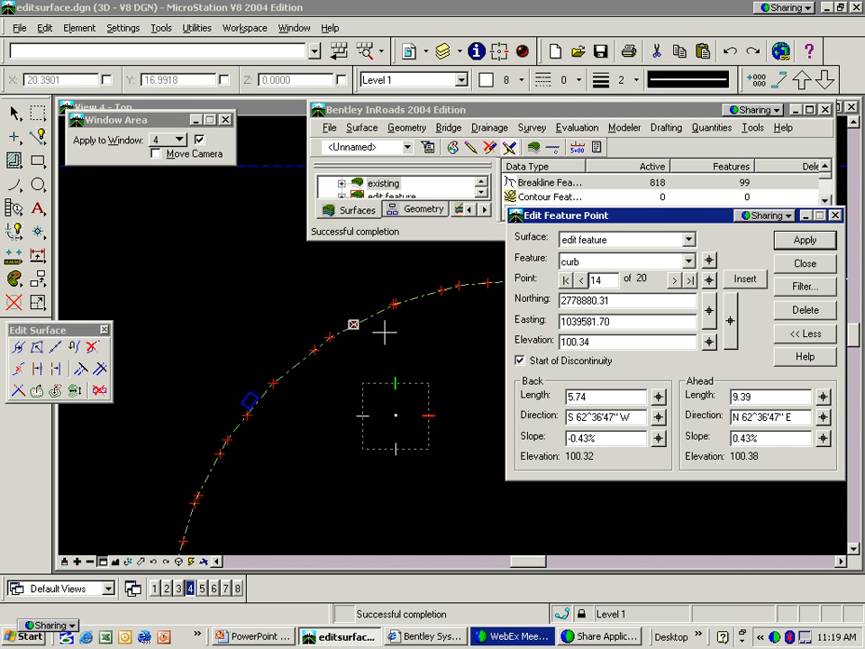
click(814, 242)
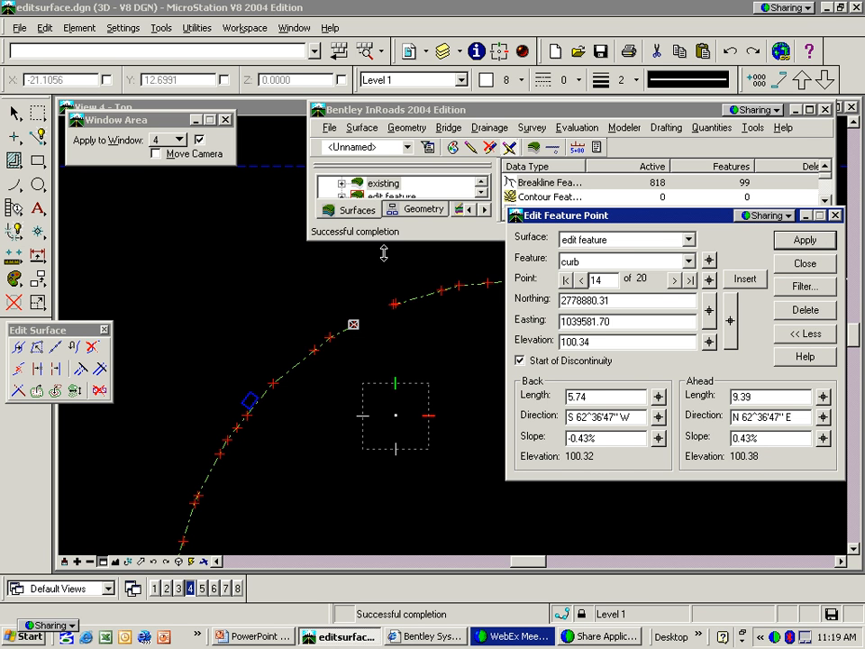
click(818, 261)
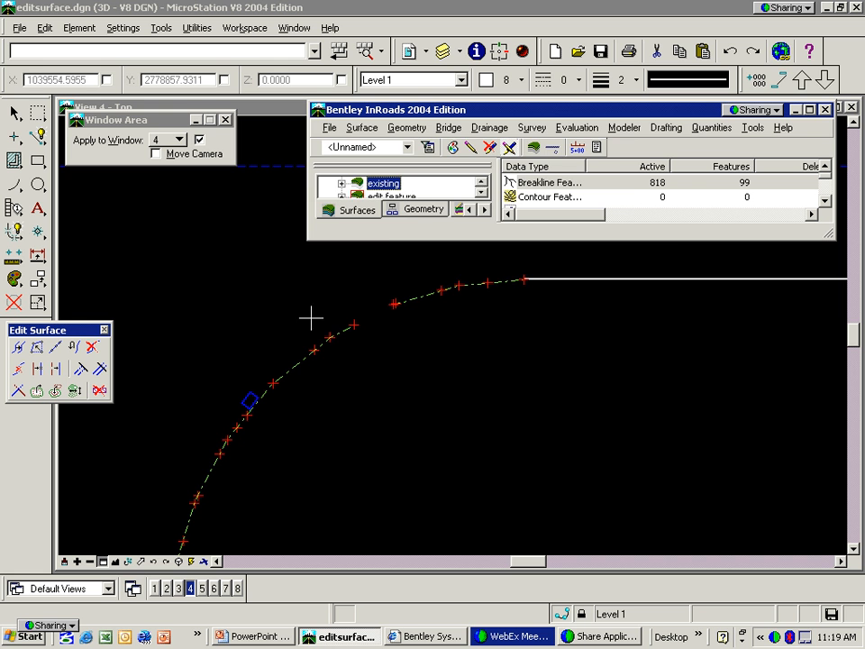
Check how the curb is listed in the Feature Properties of the edit feature surface, and close the dialog.
click(332, 131)
mouse_move(363, 128)
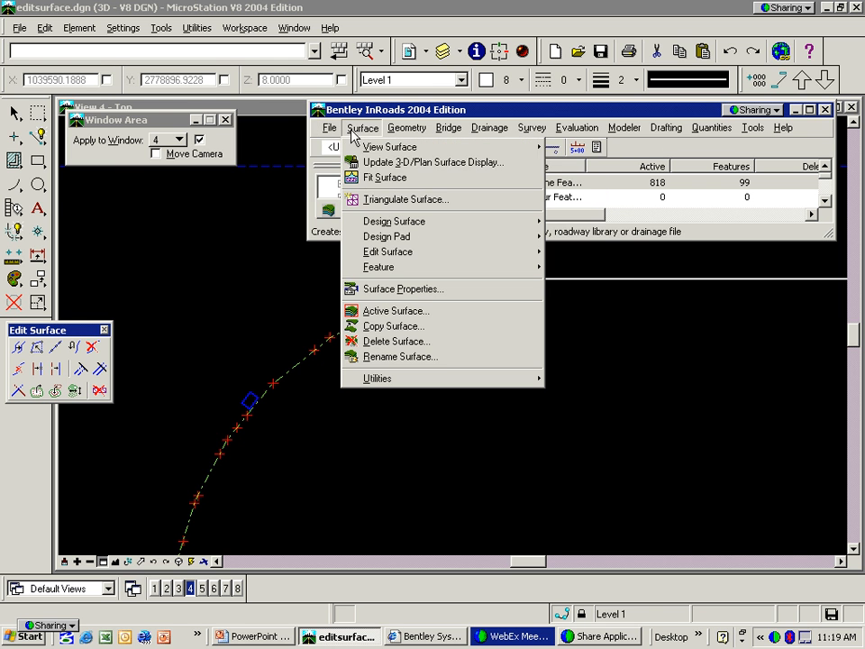
mouse_move(399, 258)
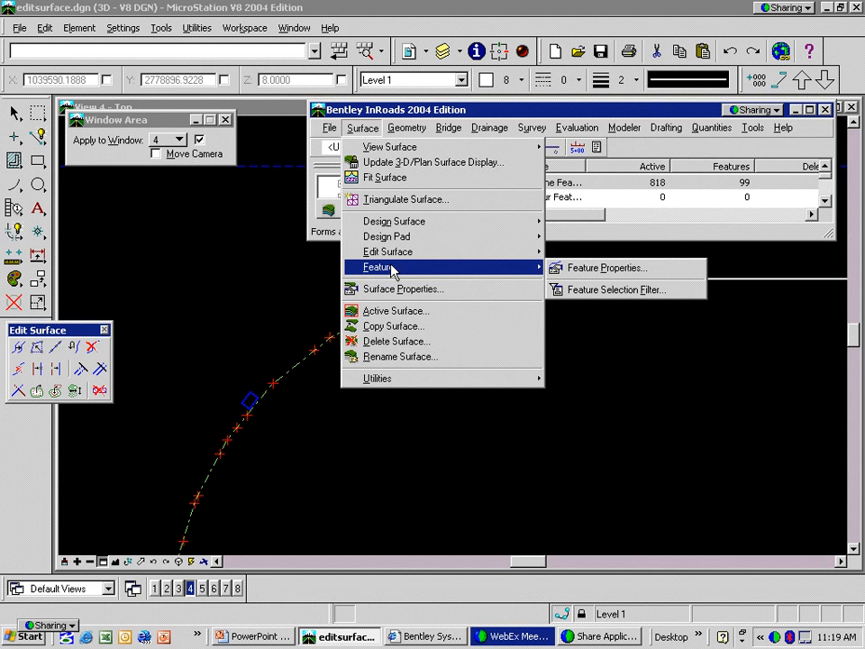
click(577, 271)
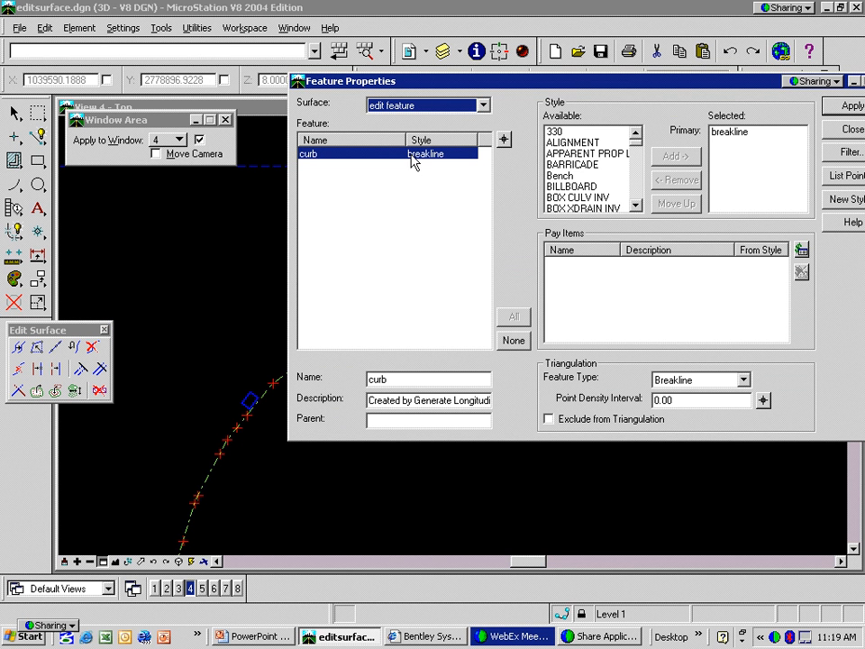
click(846, 133)
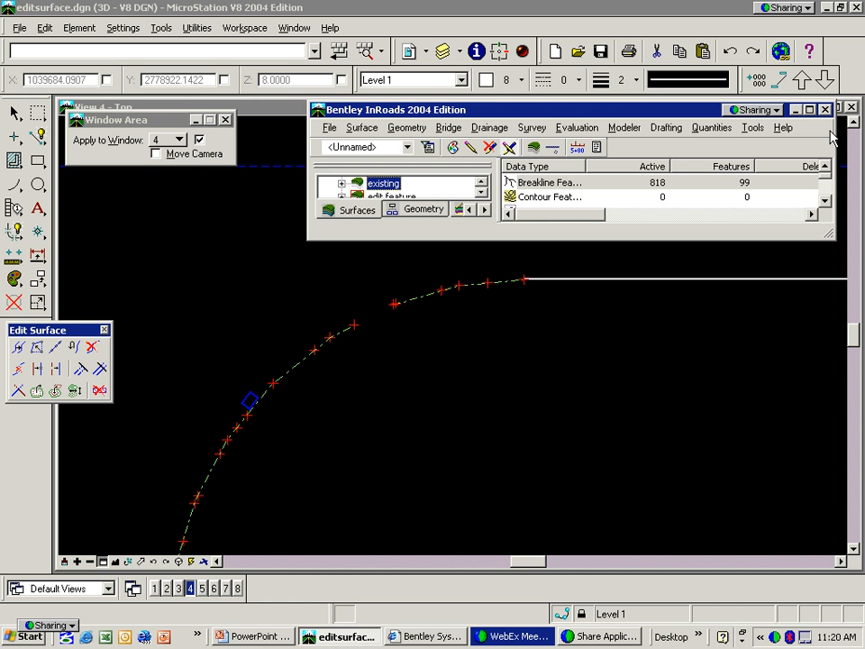
Locate the divide example surface south of the intersection and frame it in the view.
key(alt+Tab)
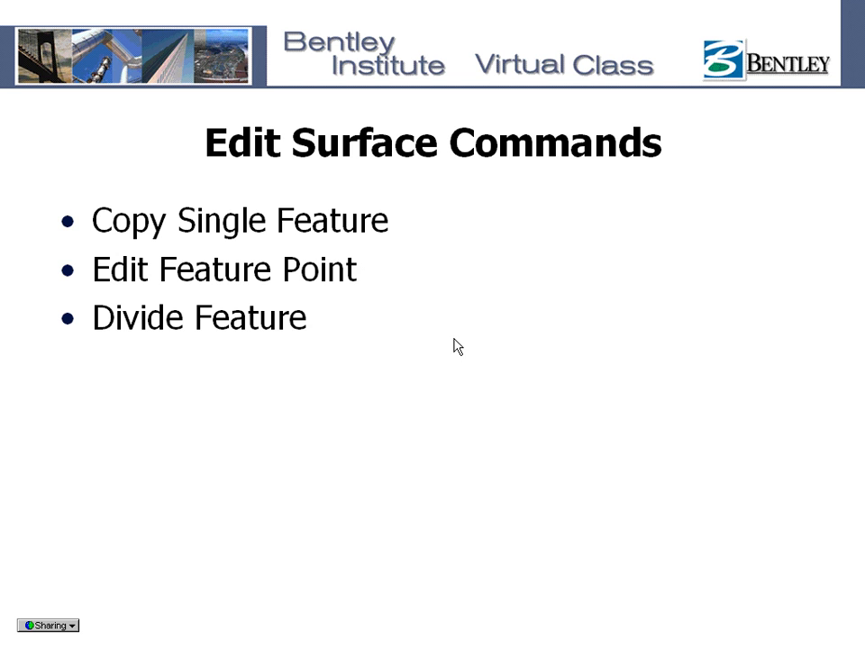
key(alt+Tab)
click(90, 561)
click(337, 459)
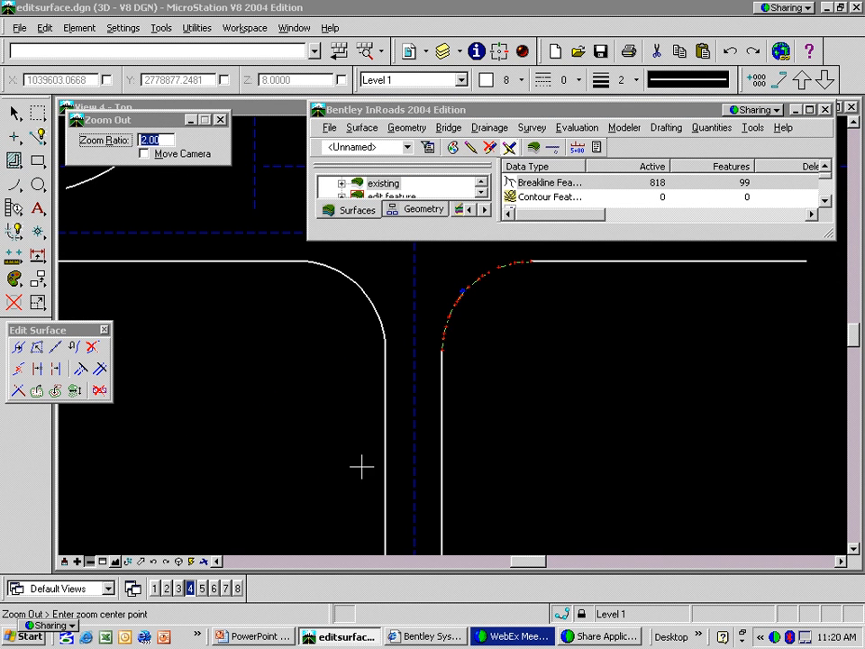
click(419, 487)
click(490, 486)
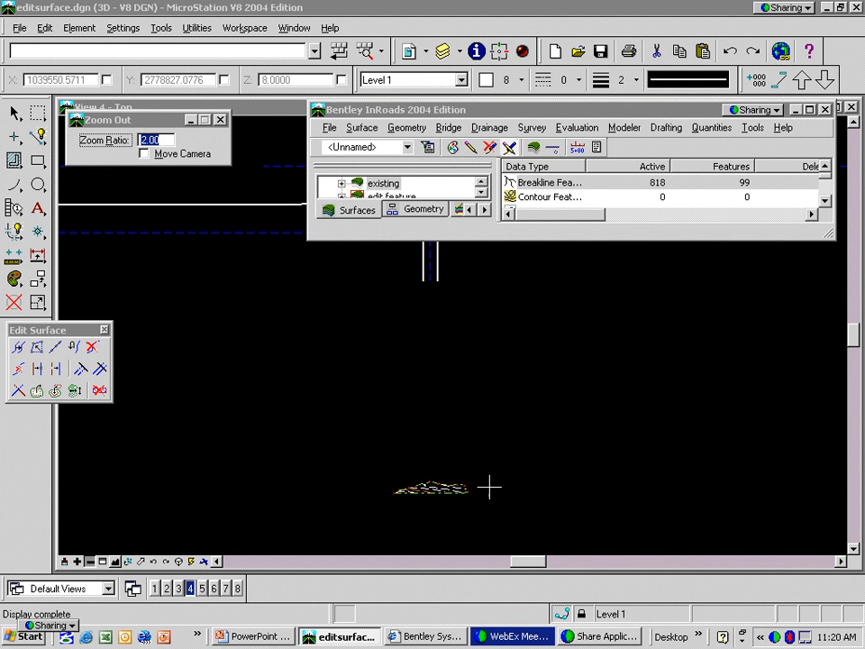
click(102, 562)
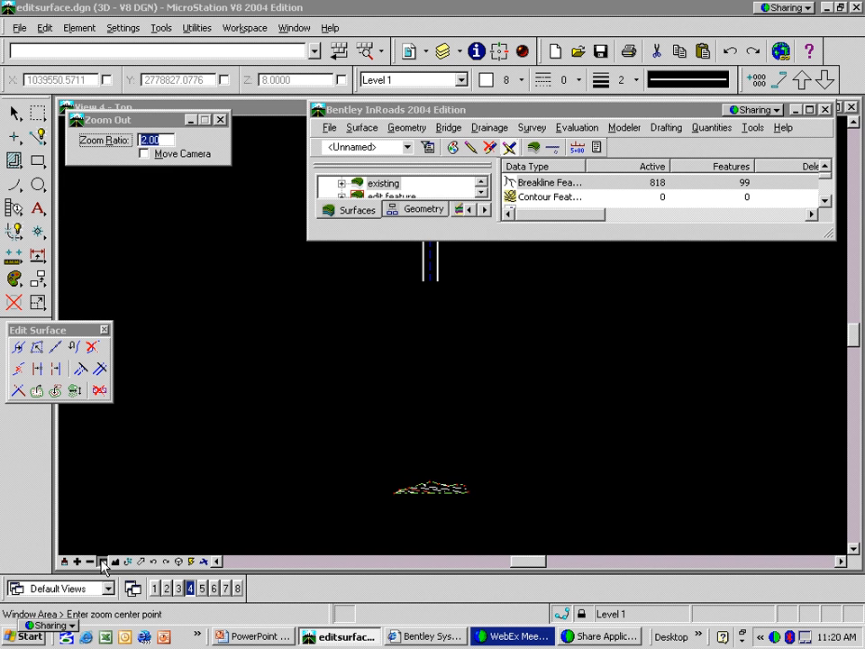
click(436, 457)
click(432, 507)
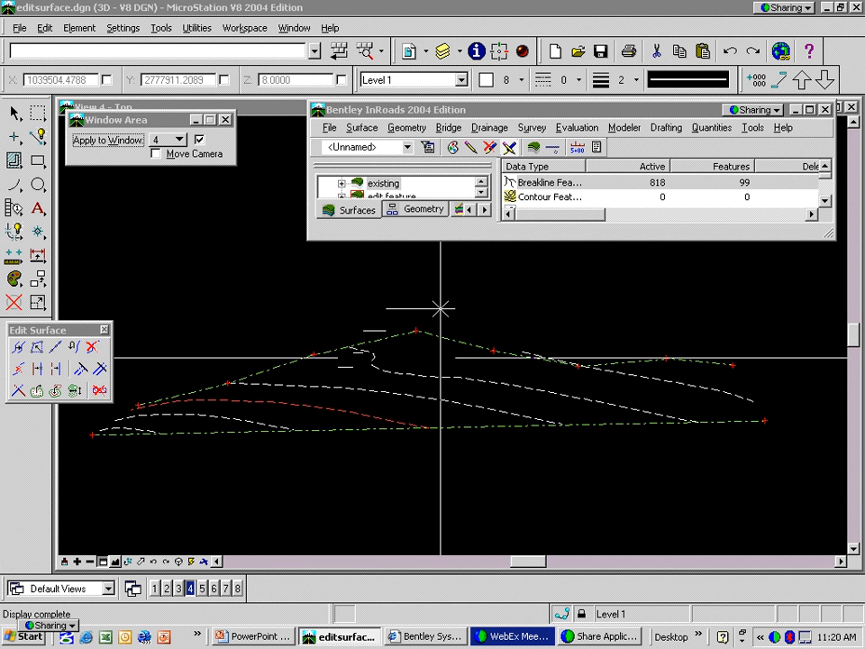
Display the triangles of the divide example surface for review, and undo that display.
click(362, 128)
mouse_move(403, 150)
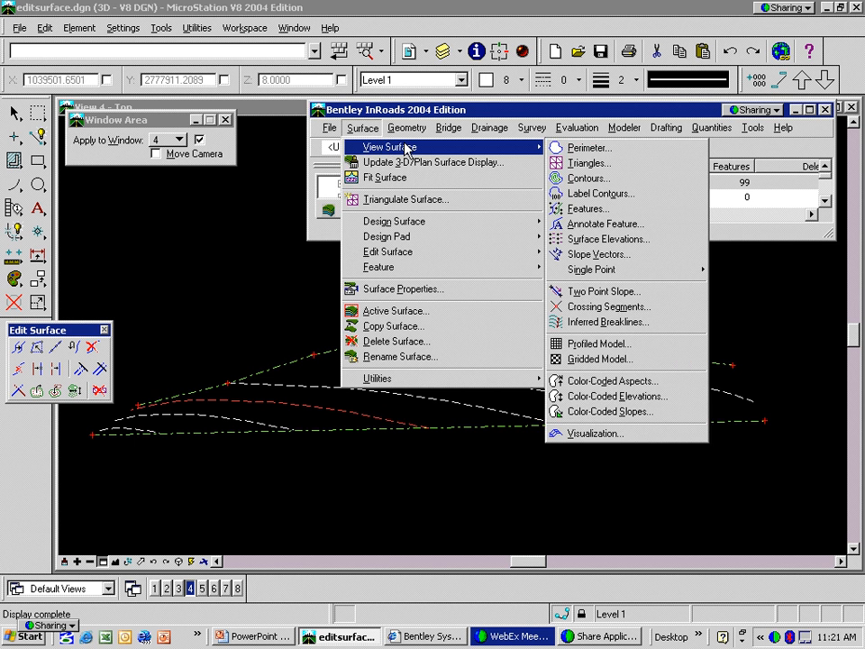
click(587, 164)
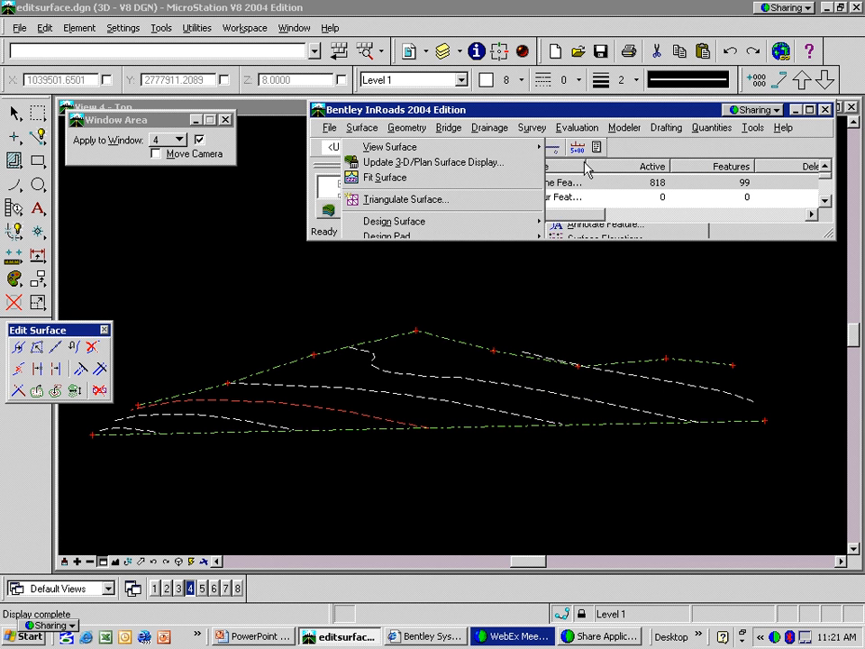
click(678, 199)
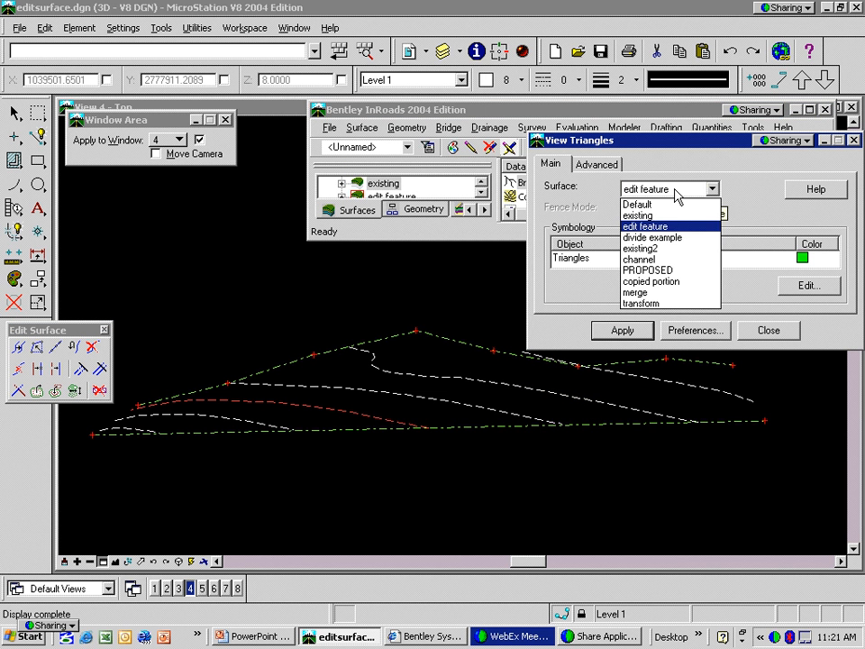
click(674, 236)
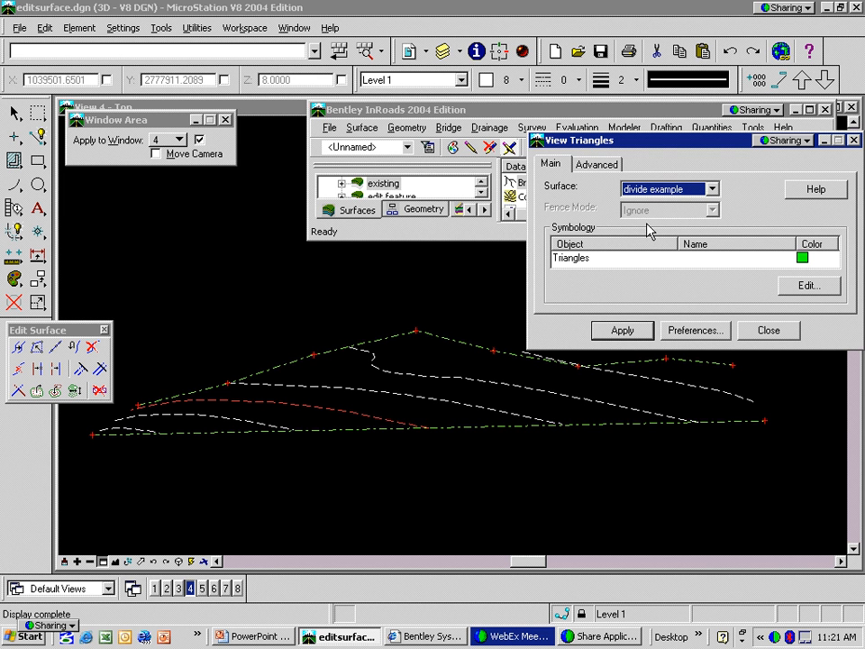
click(624, 331)
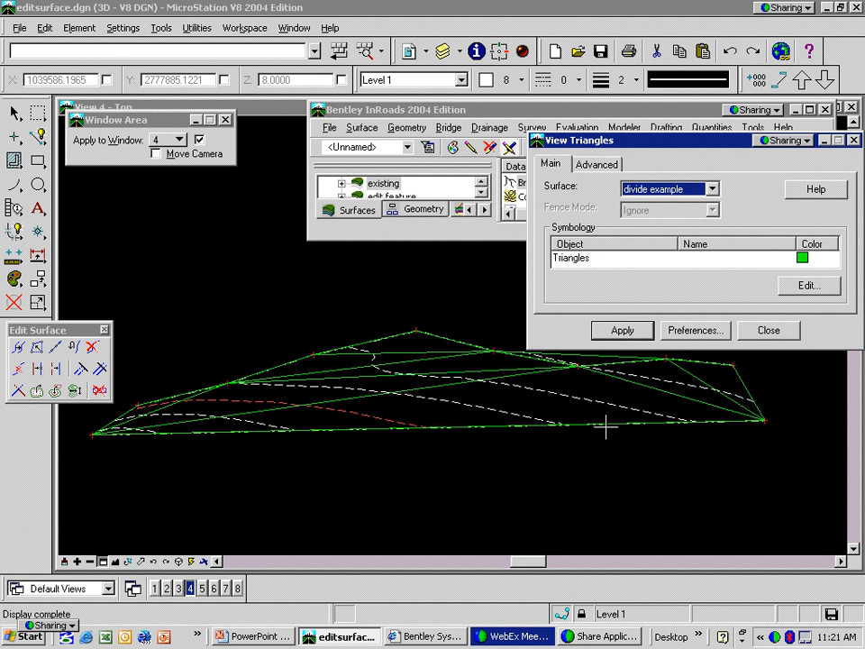
click(770, 330)
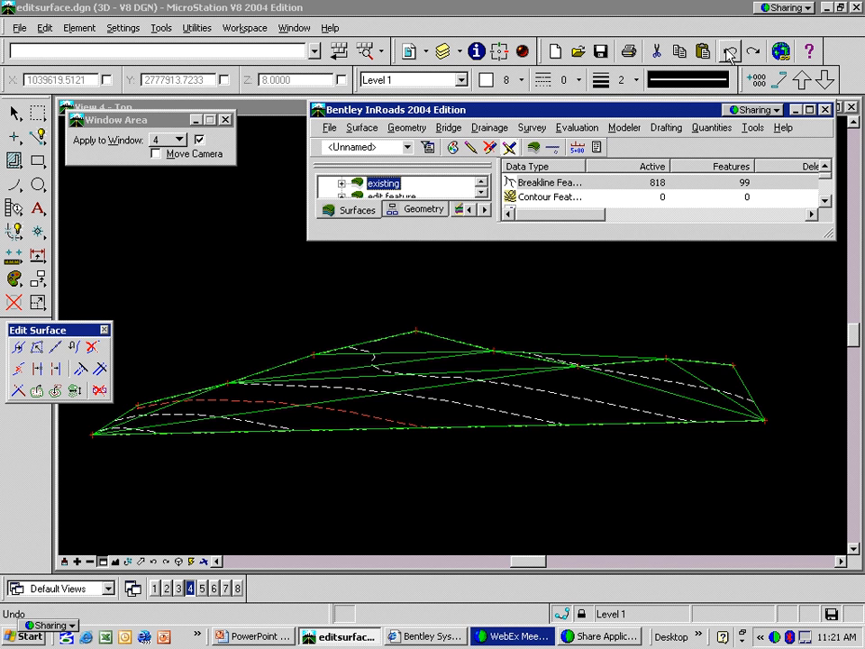
click(728, 52)
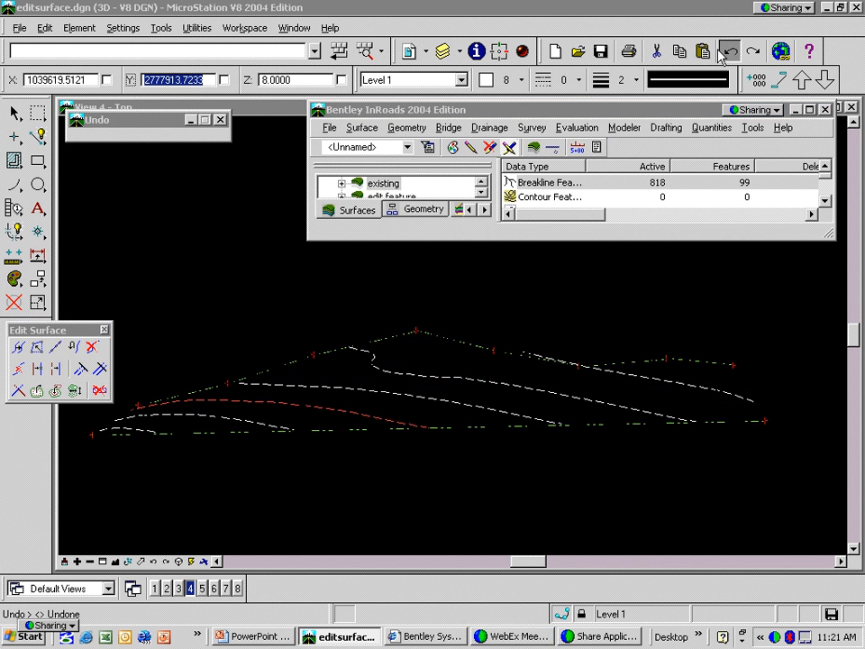
Divide the break feature of the divide example surface at a 10.00 interval, picking the feature from the drawing.
click(57, 348)
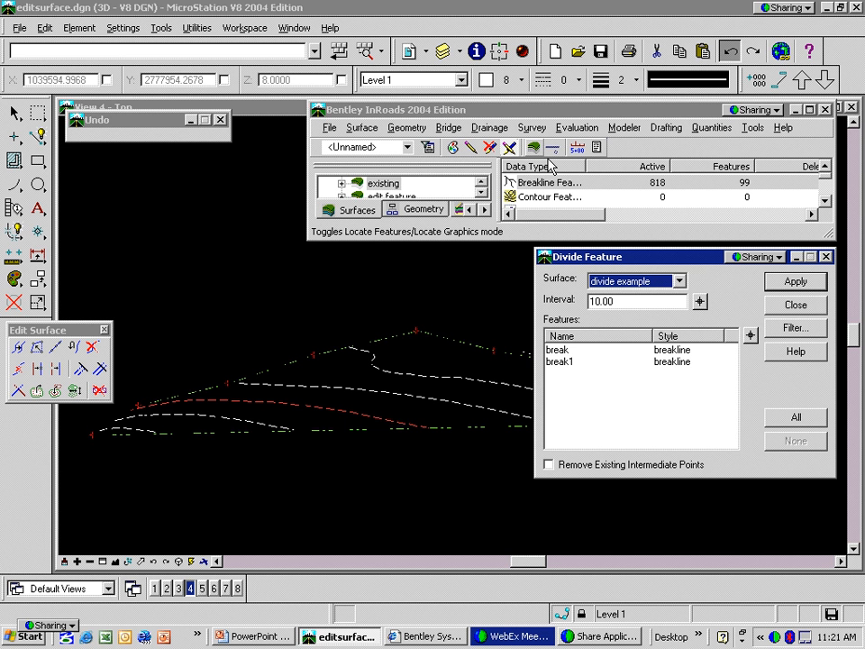
click(751, 336)
click(439, 429)
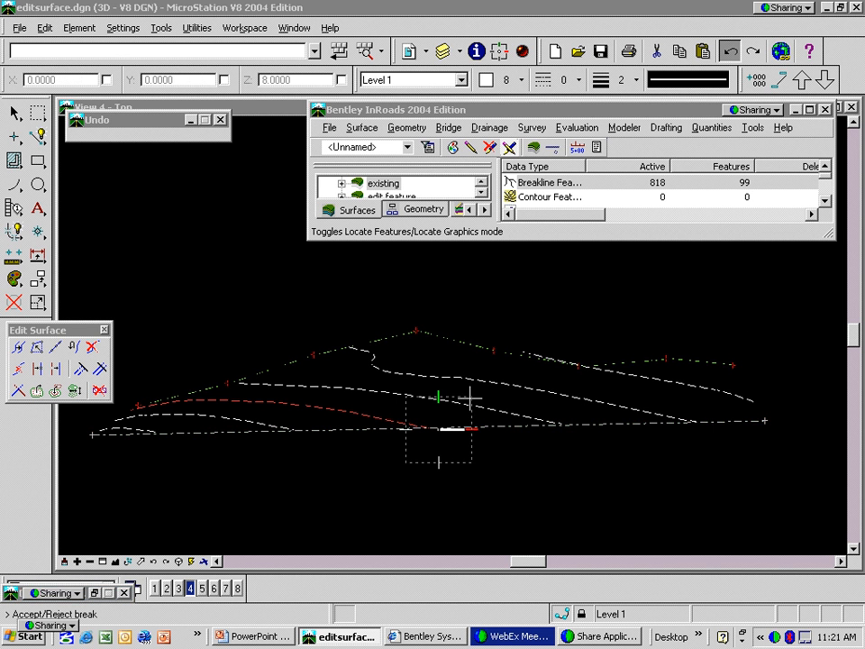
click(470, 397)
click(470, 380)
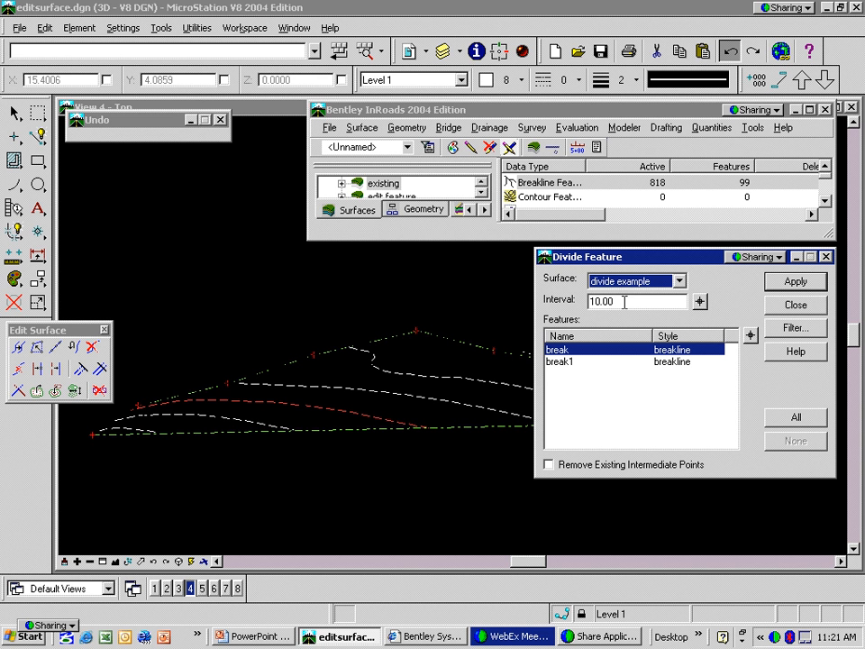
click(795, 282)
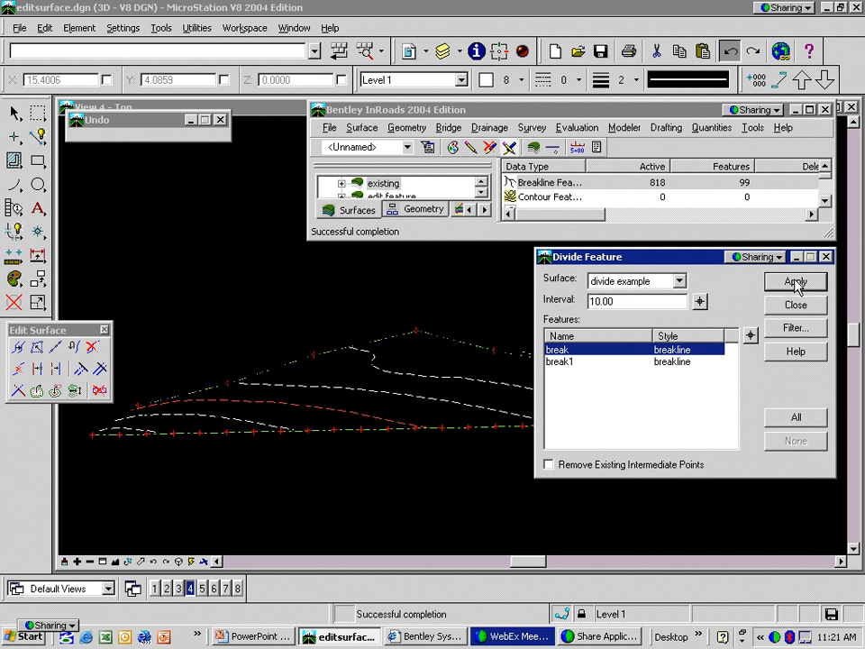
Close the Divide Feature dialog and triangulate the divide example surface with a maximum length of 0.00.
click(798, 304)
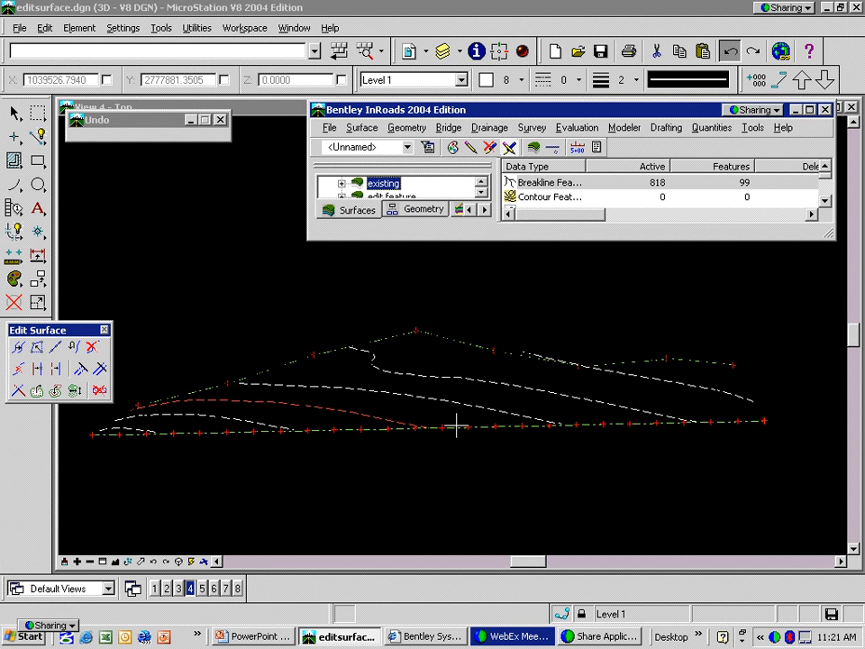
click(363, 127)
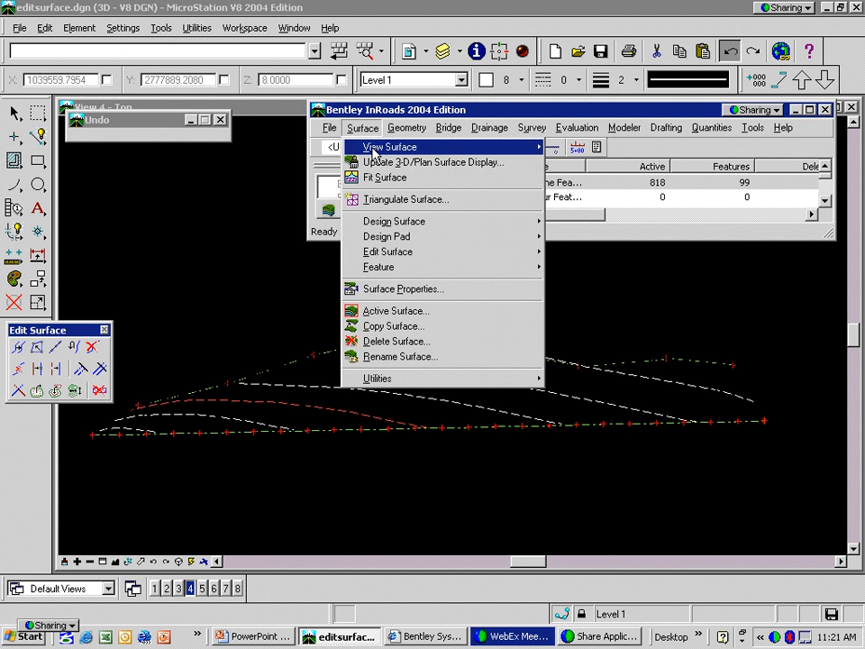
click(385, 206)
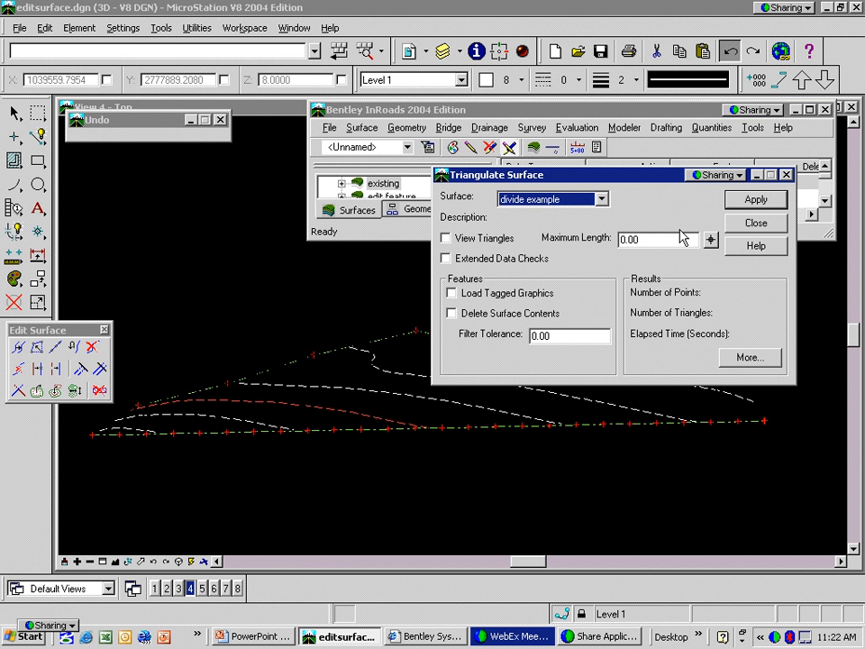
click(749, 210)
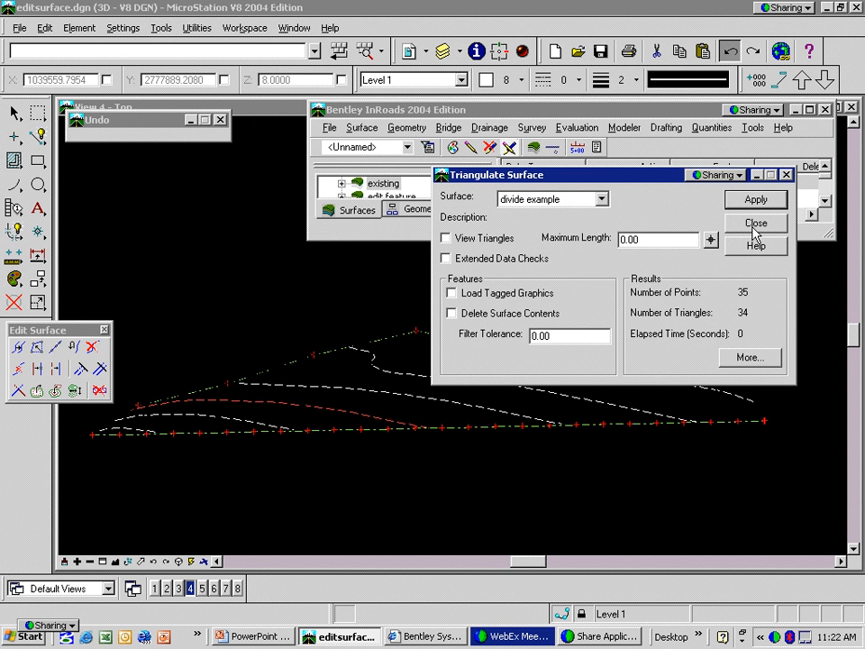
click(755, 226)
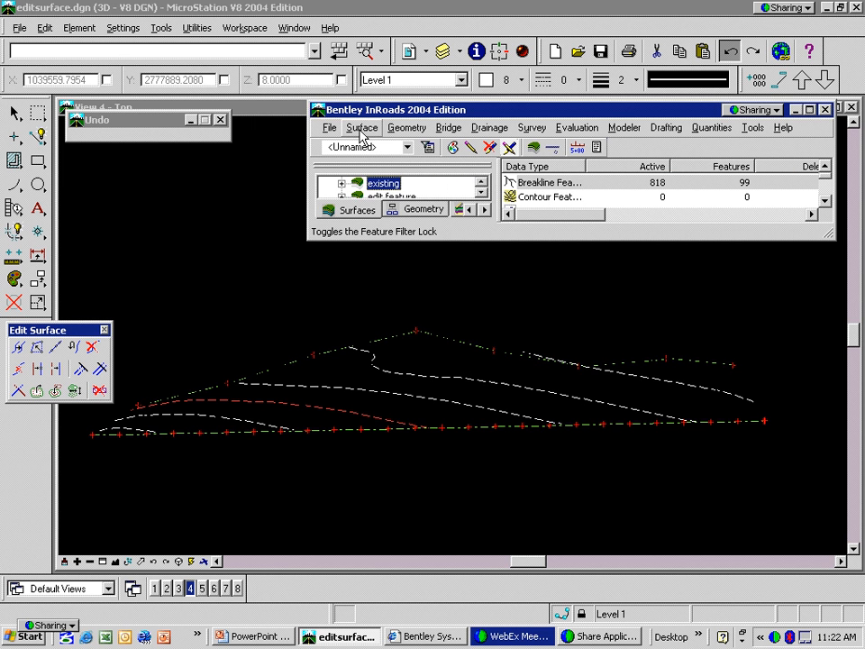
Display the contours of the divide example surface at a 1.00 interval with 4 minors per major.
click(364, 129)
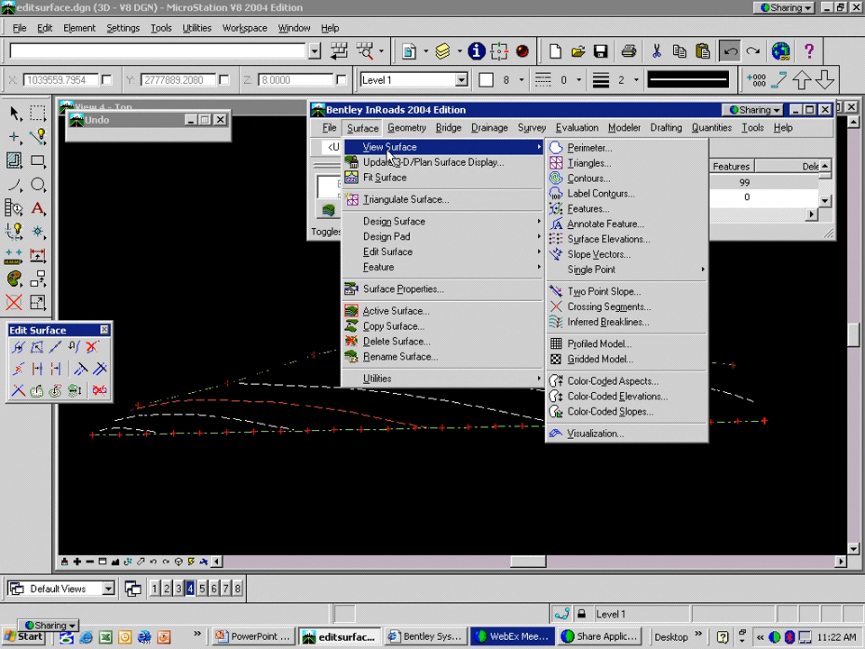
click(591, 180)
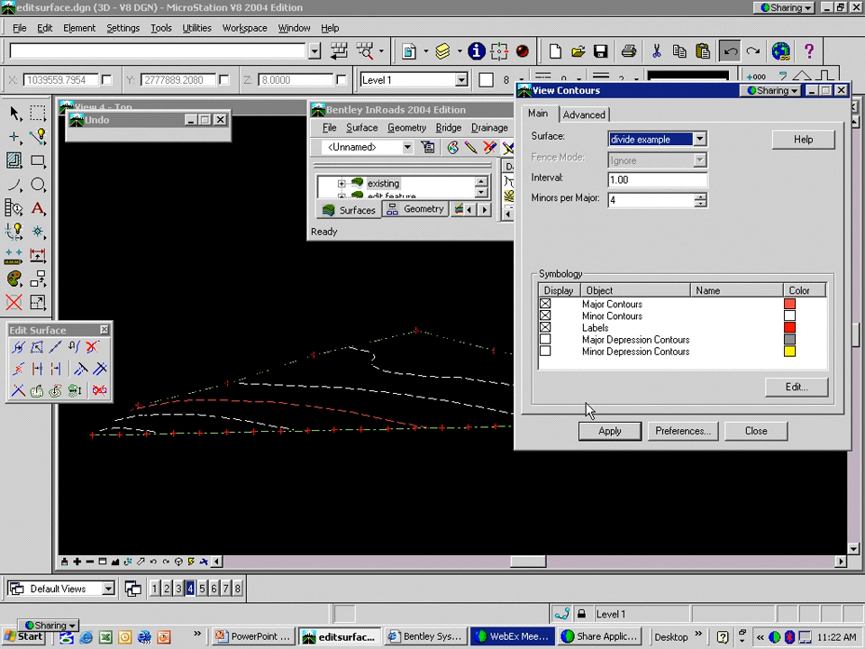
click(607, 432)
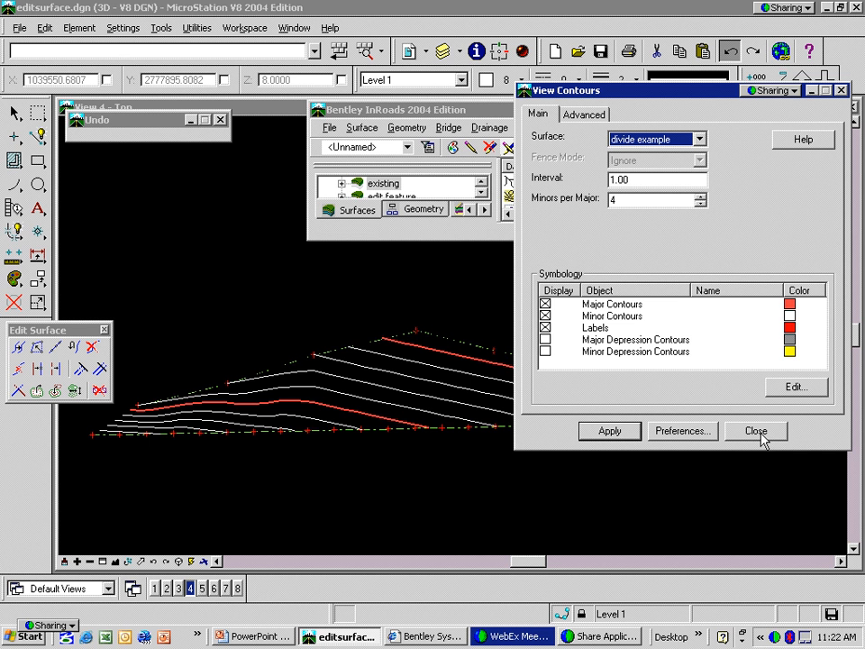
click(758, 433)
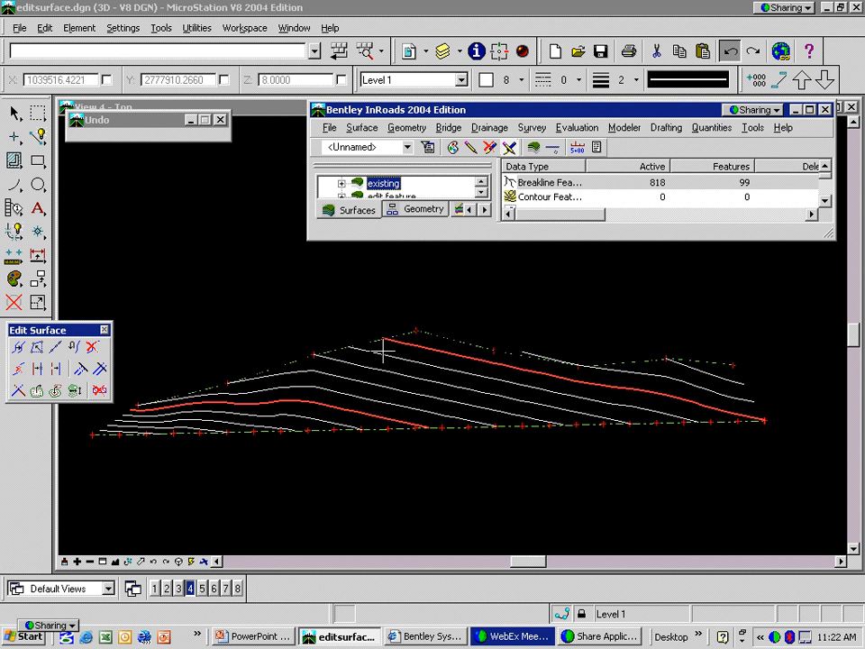
Display the triangles of the retriangulated divide example surface over its contours, and undo that triangle display.
click(363, 129)
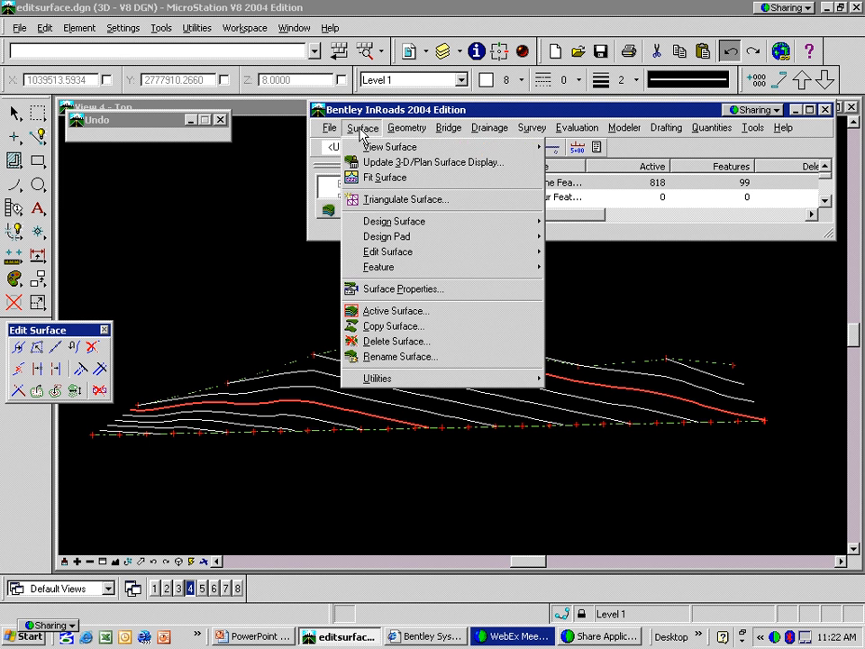
mouse_move(396, 147)
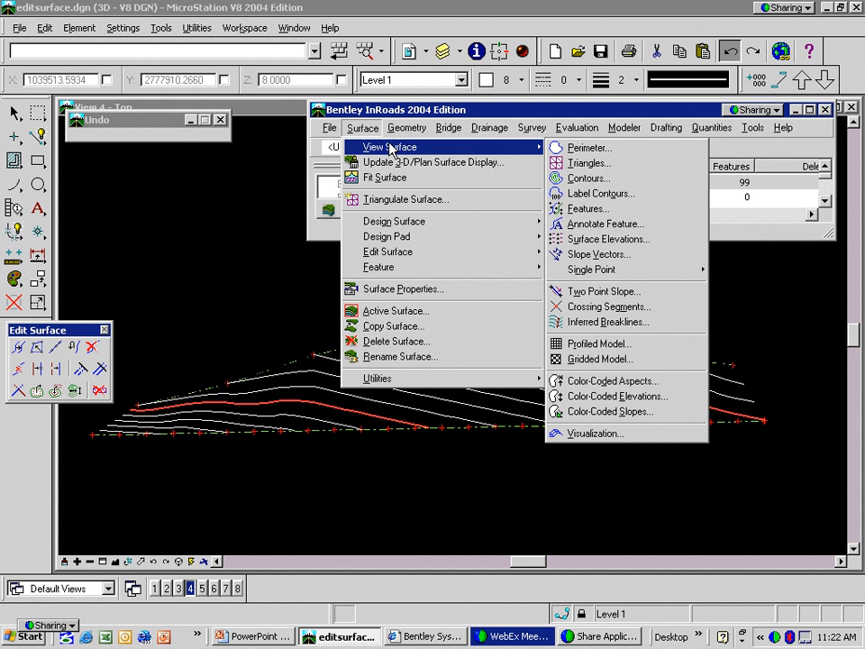
click(595, 164)
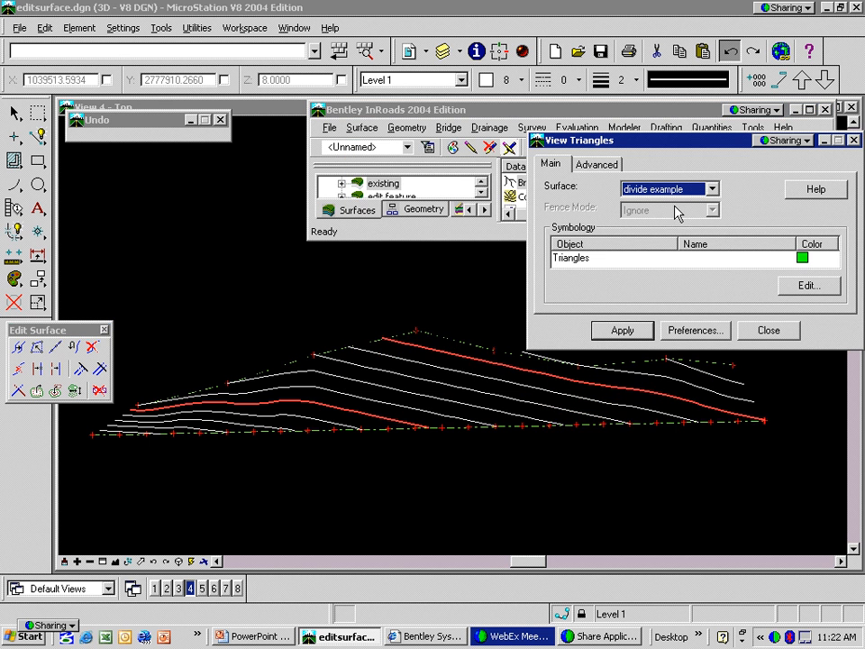
click(624, 330)
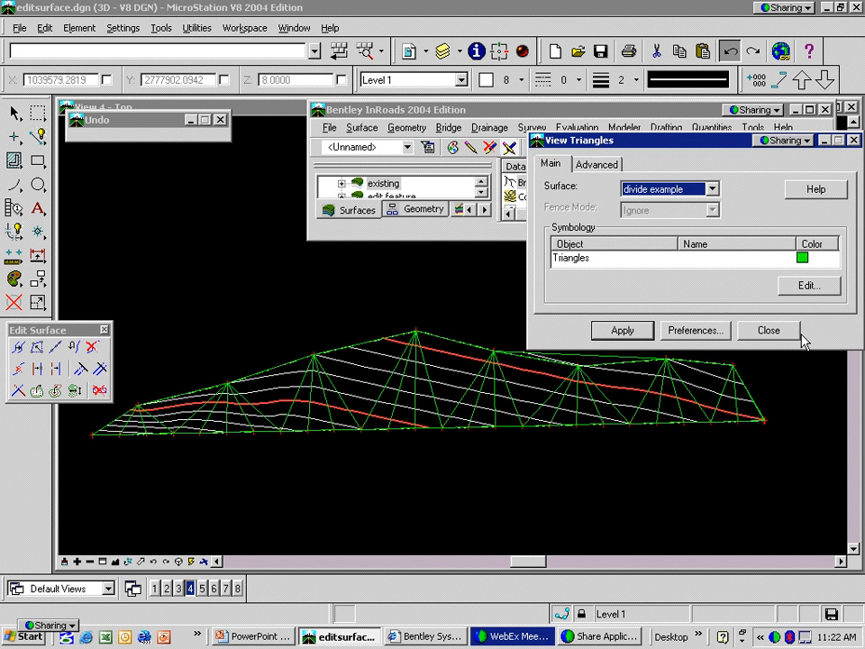
click(768, 331)
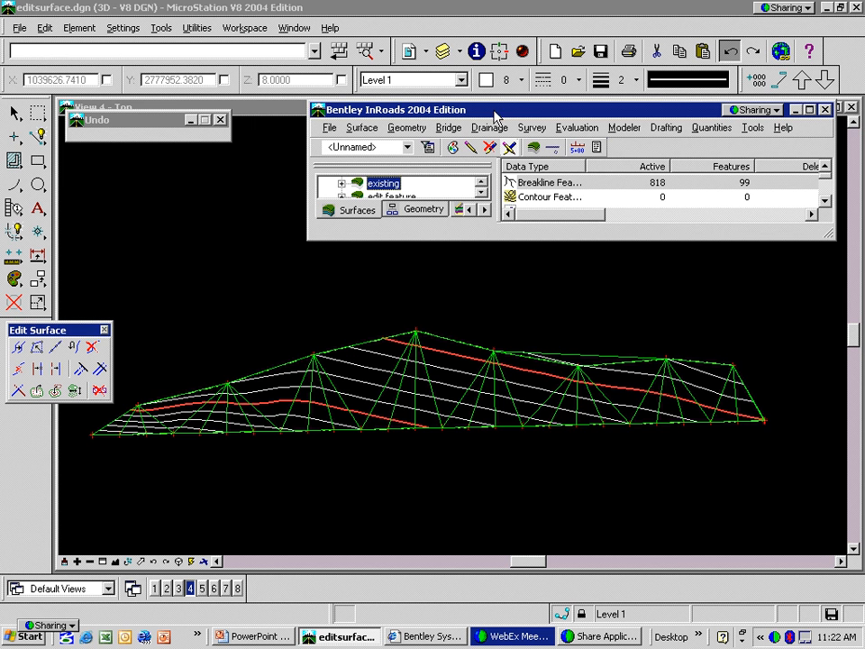
click(730, 53)
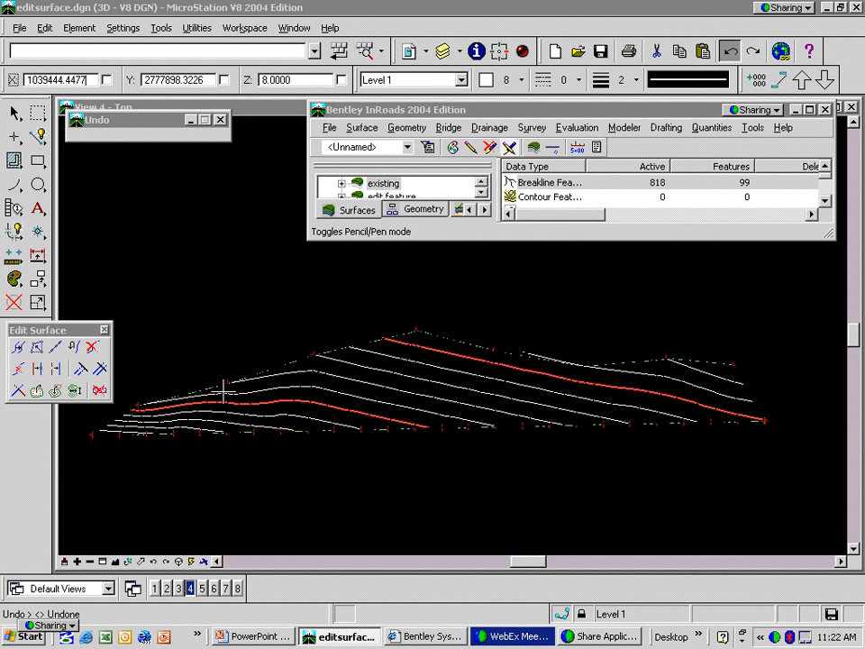
key(alt+Tab)
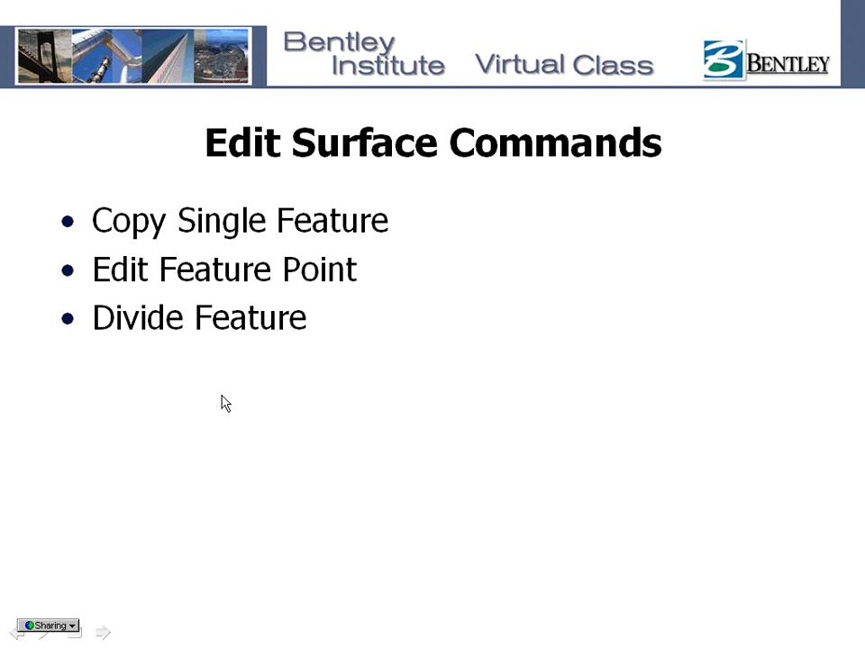
click(223, 394)
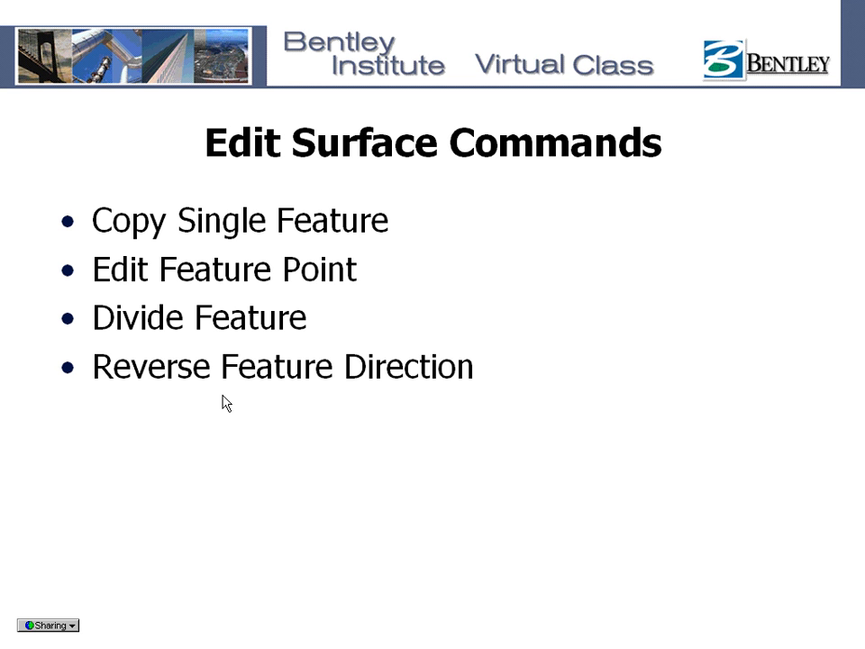
key(alt+Tab)
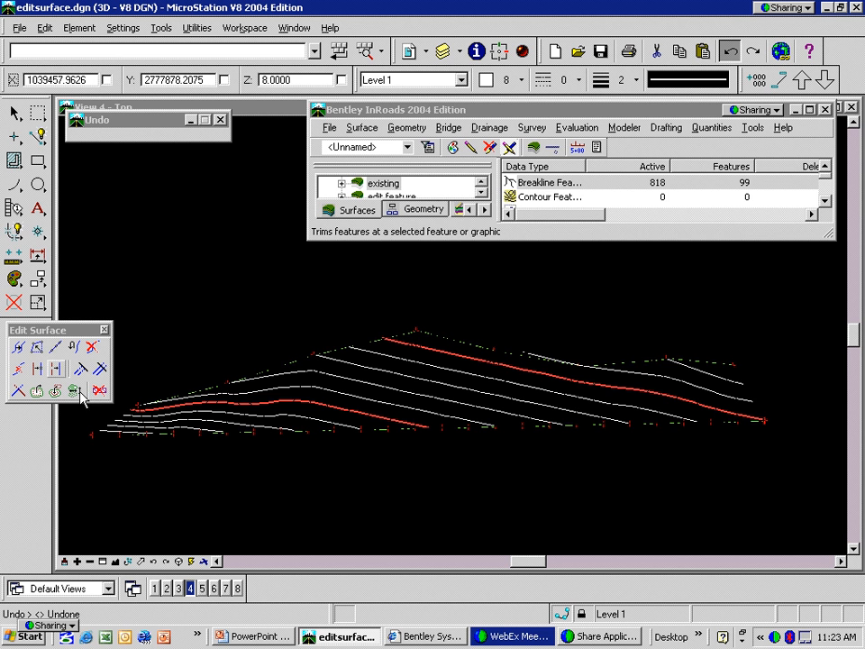
Check the first and last points of the break feature in Edit Feature Point, and close the dialog.
click(38, 349)
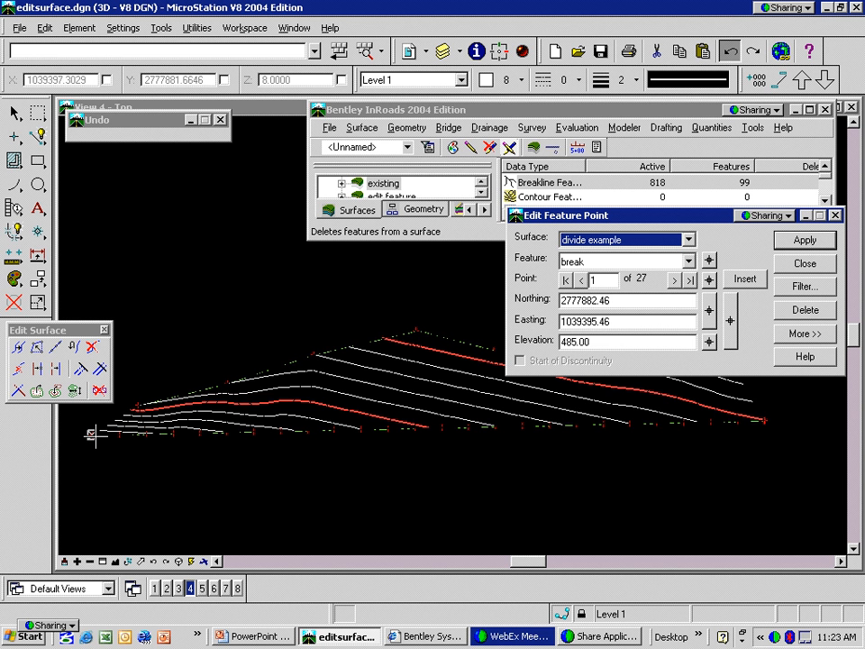
click(689, 280)
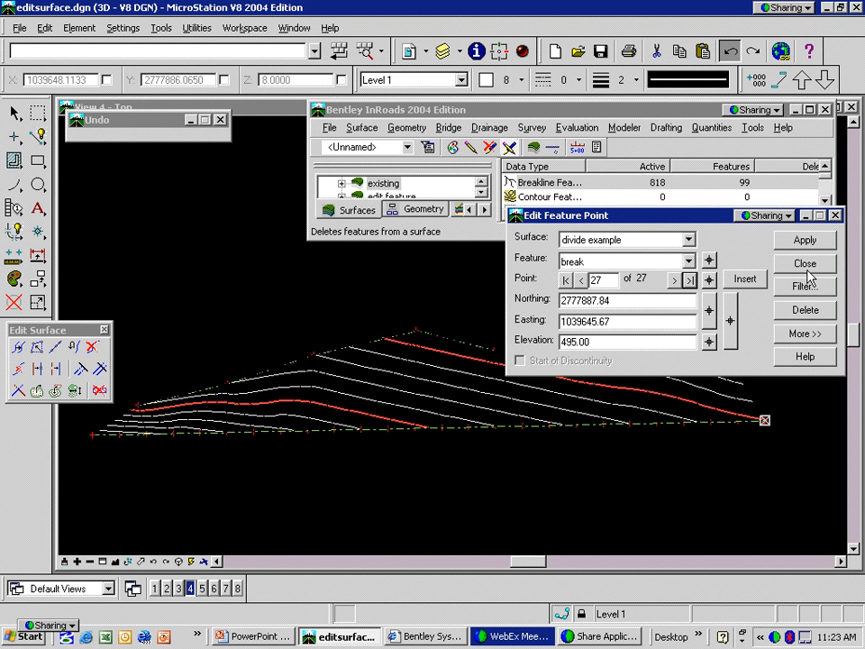
click(805, 265)
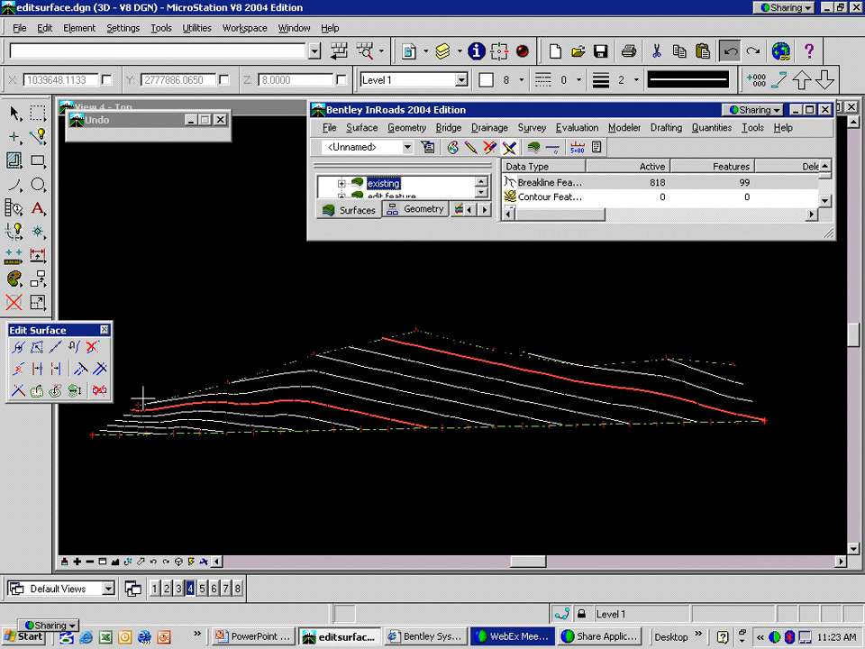
Reverse the direction of the break feature and check where its first point lies in Edit Feature Point.
click(75, 348)
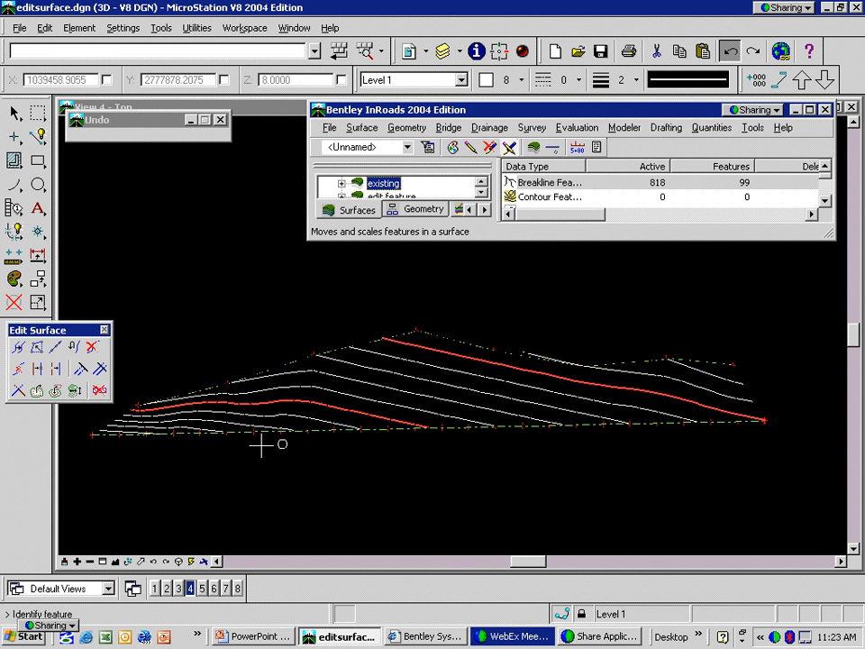
click(315, 433)
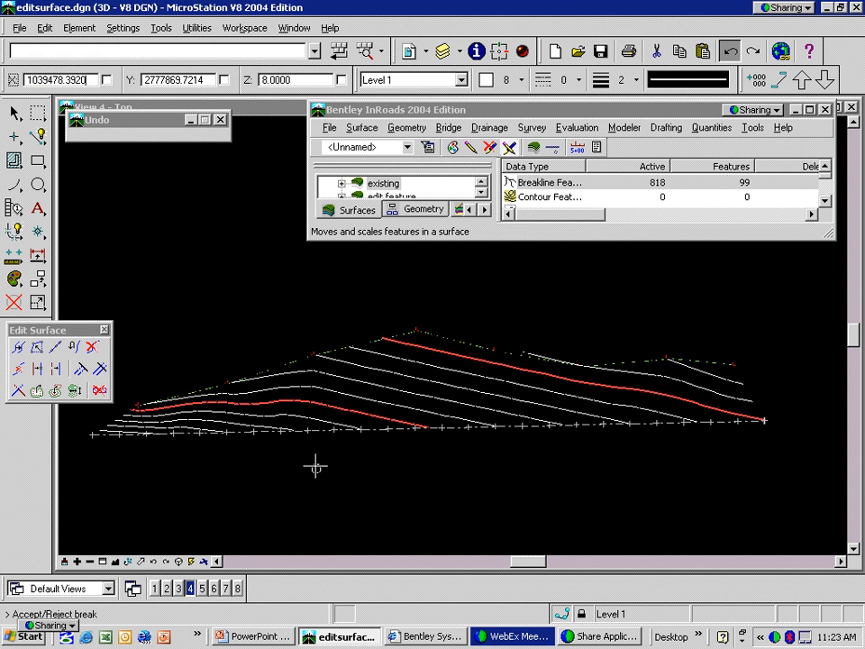
click(316, 465)
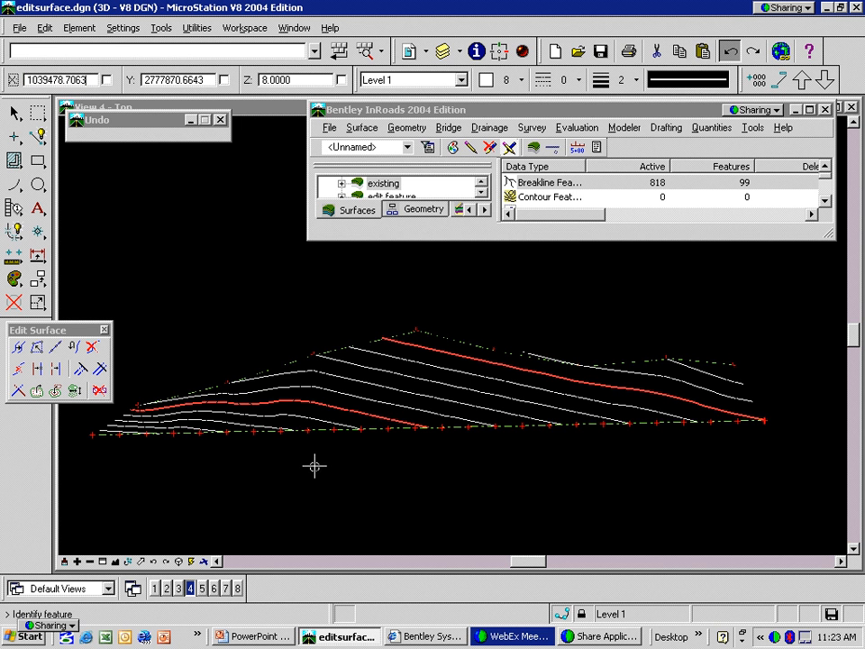
click(36, 348)
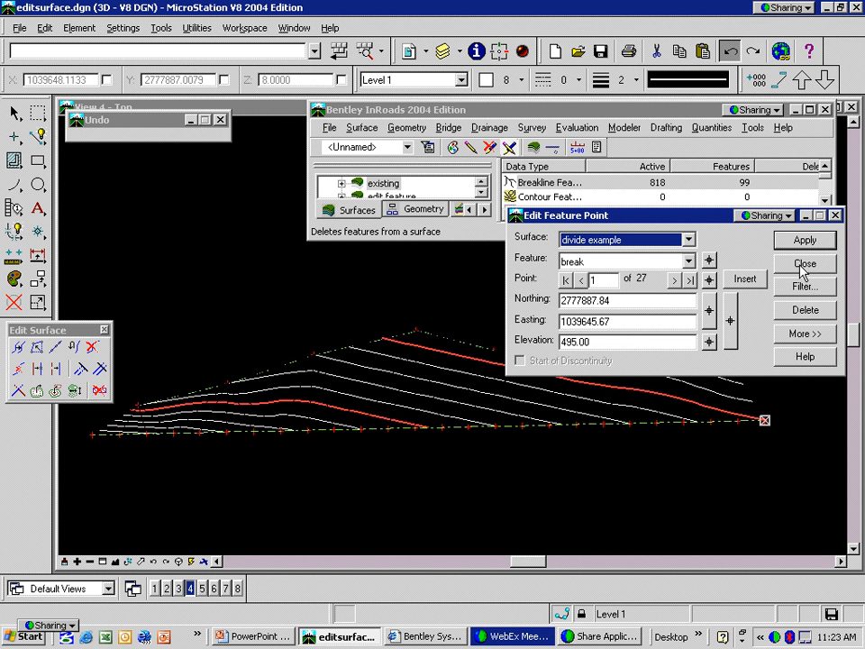
click(802, 265)
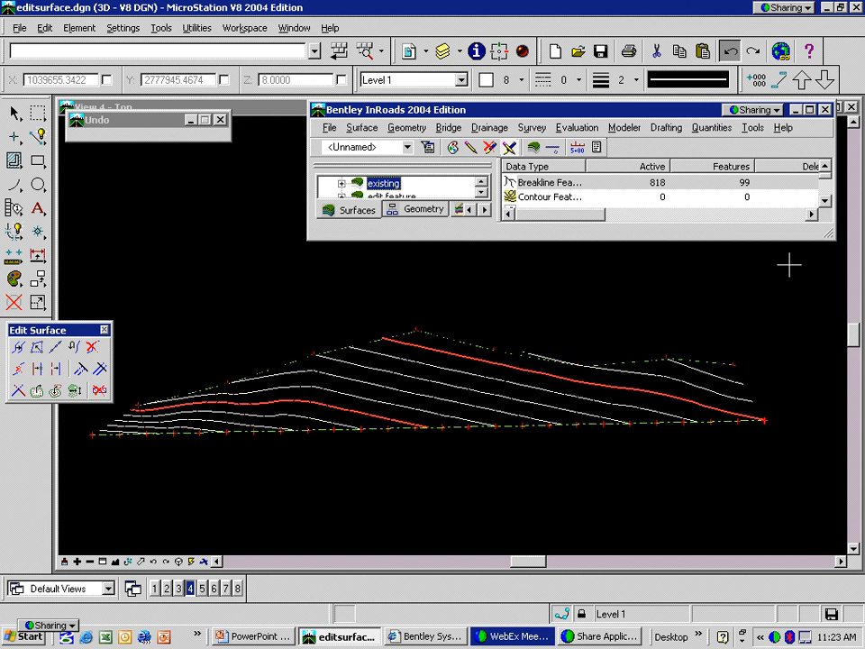
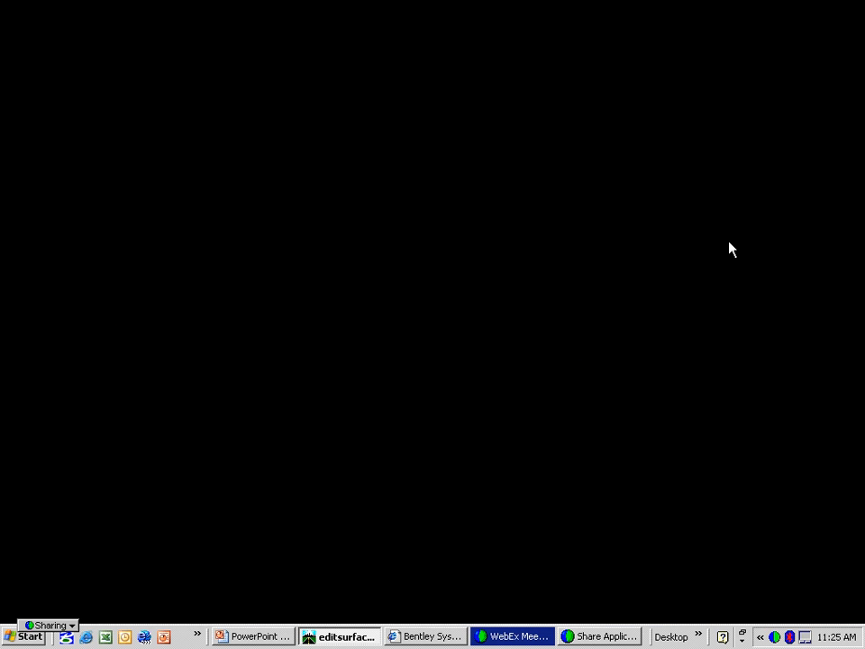
click(252, 636)
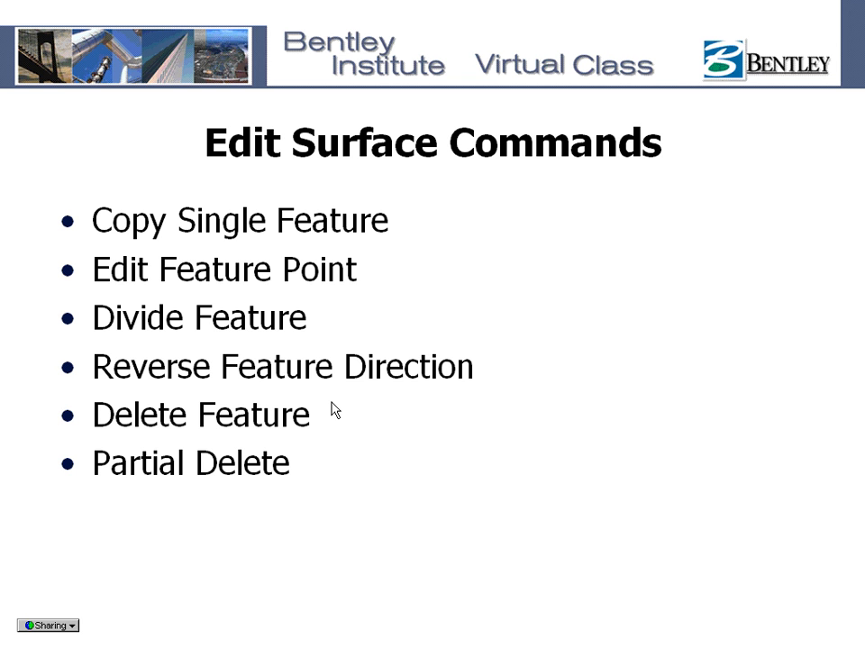
key(alt+Tab)
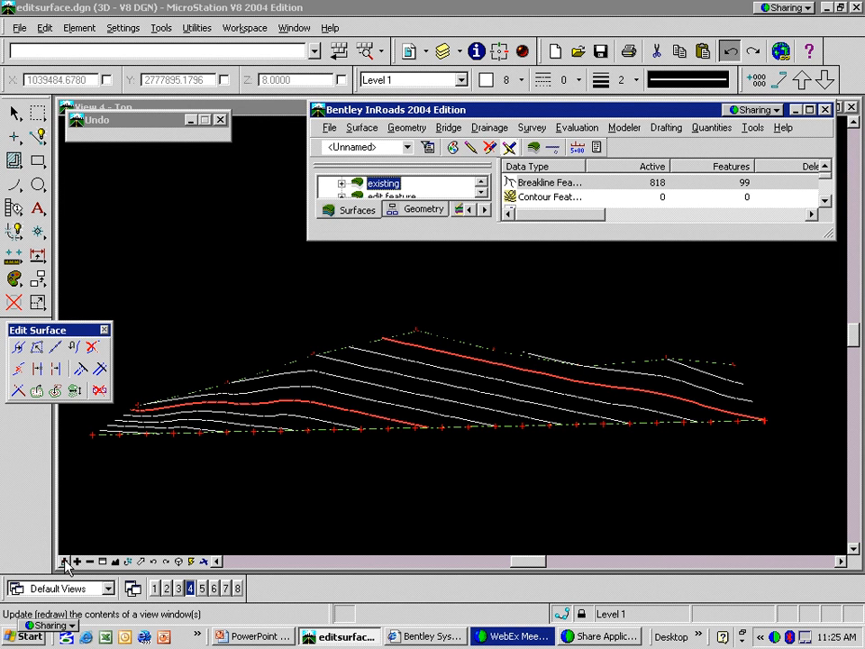
Redraw the view and partially delete the break1 feature between its peak vertex and the adjacent vertex to the east, snapping to points.
click(65, 562)
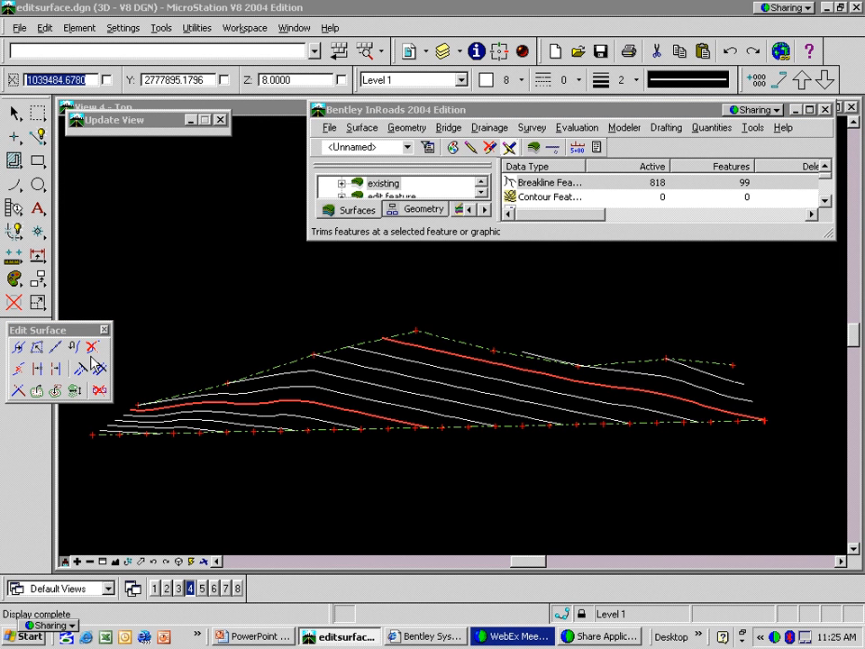
click(21, 369)
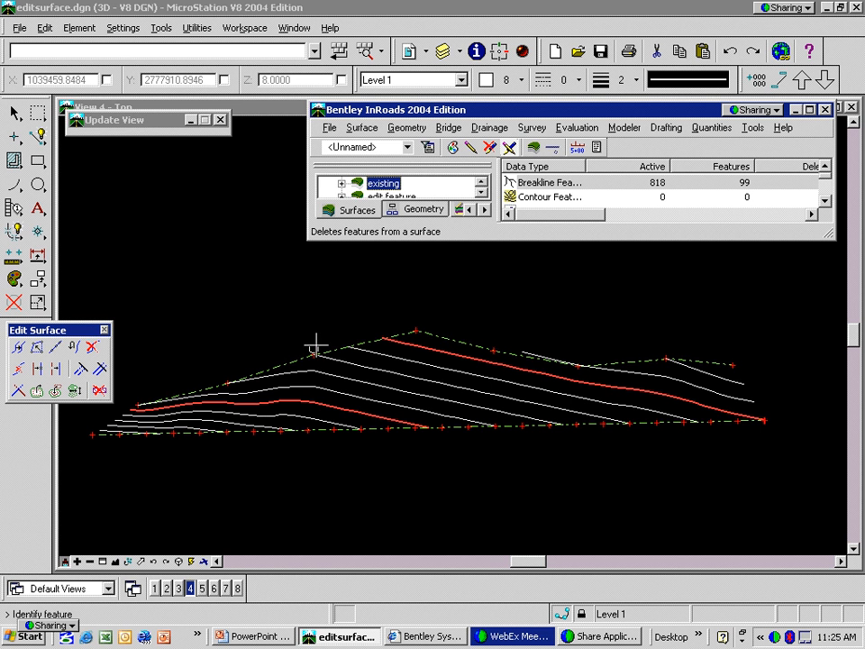
click(353, 348)
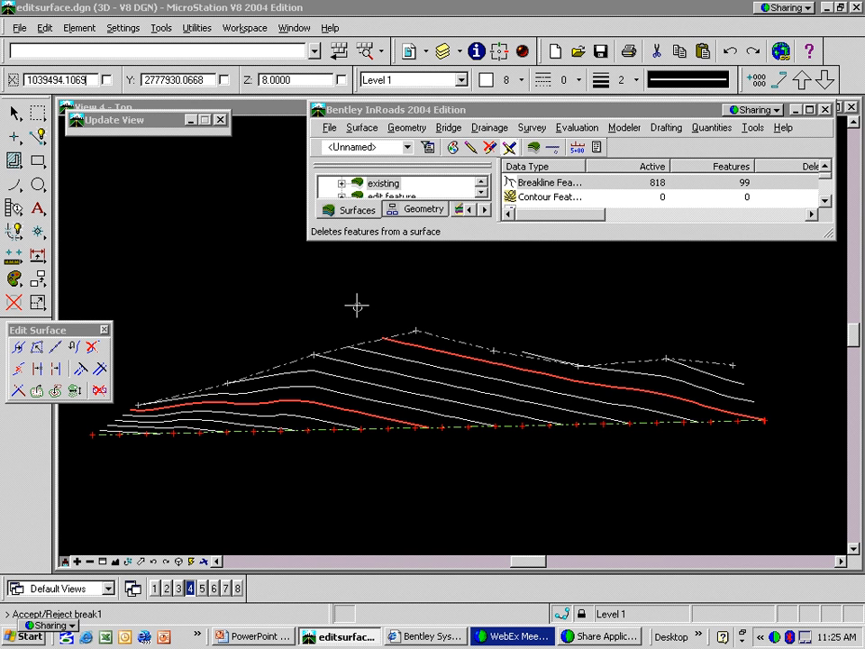
click(357, 306)
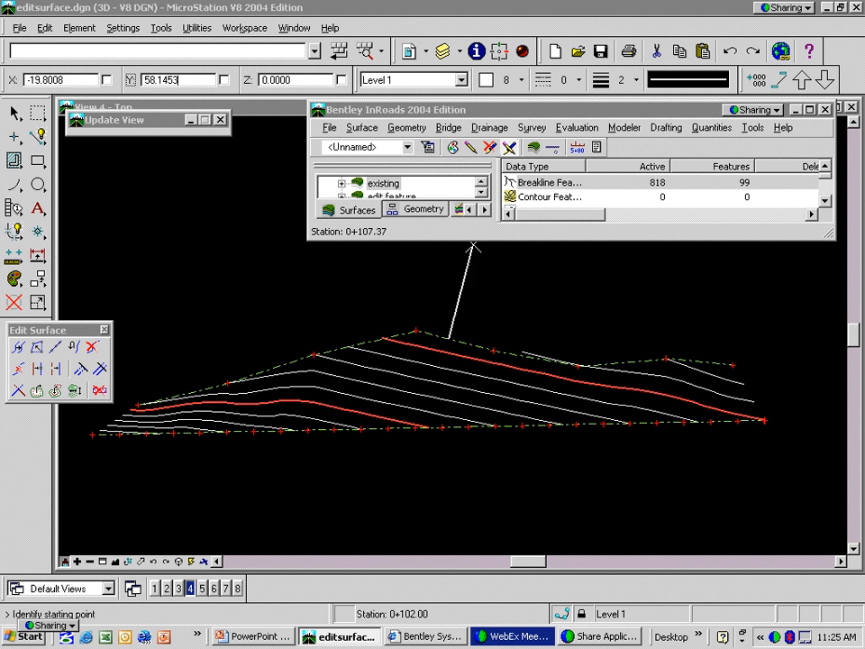
click(554, 147)
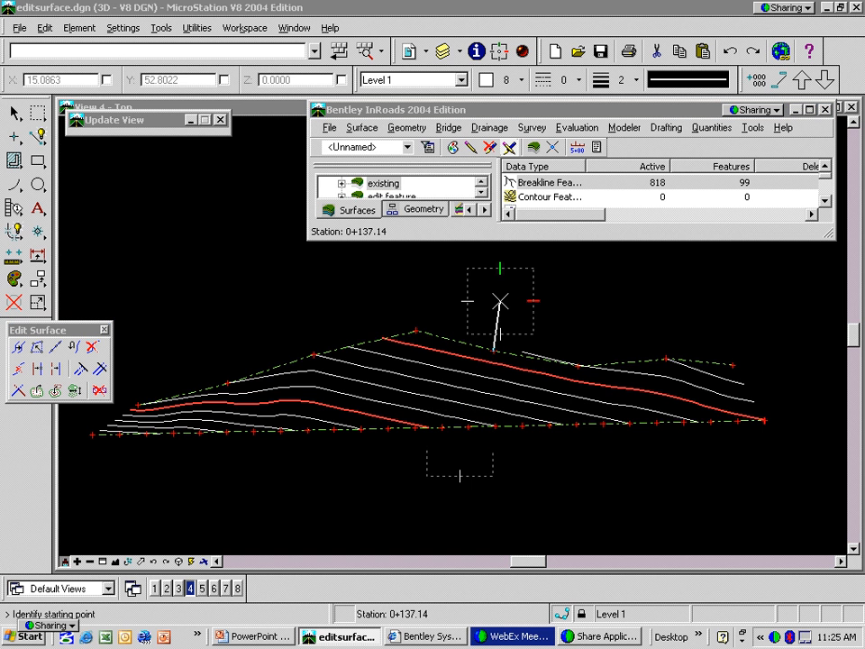
click(500, 301)
click(501, 301)
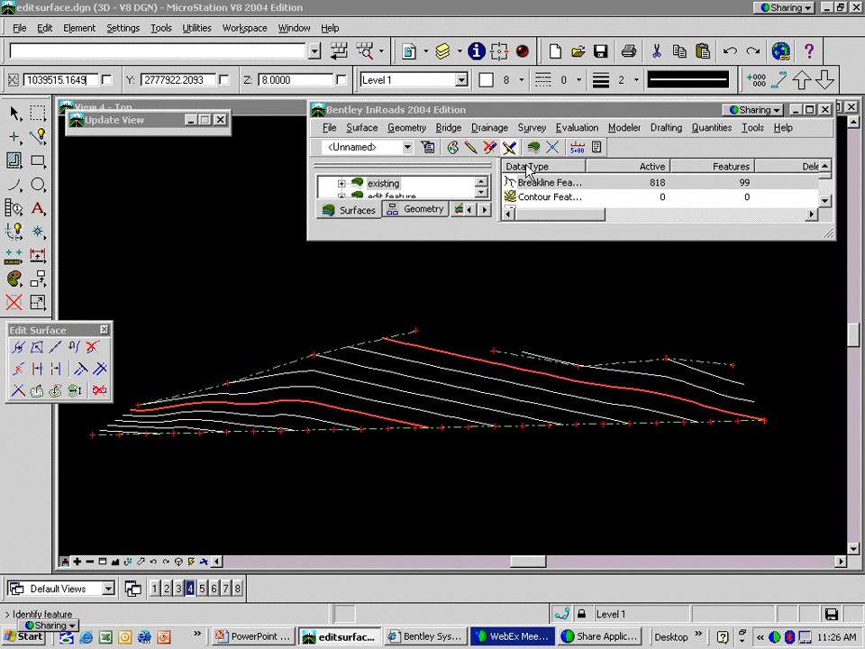
click(552, 149)
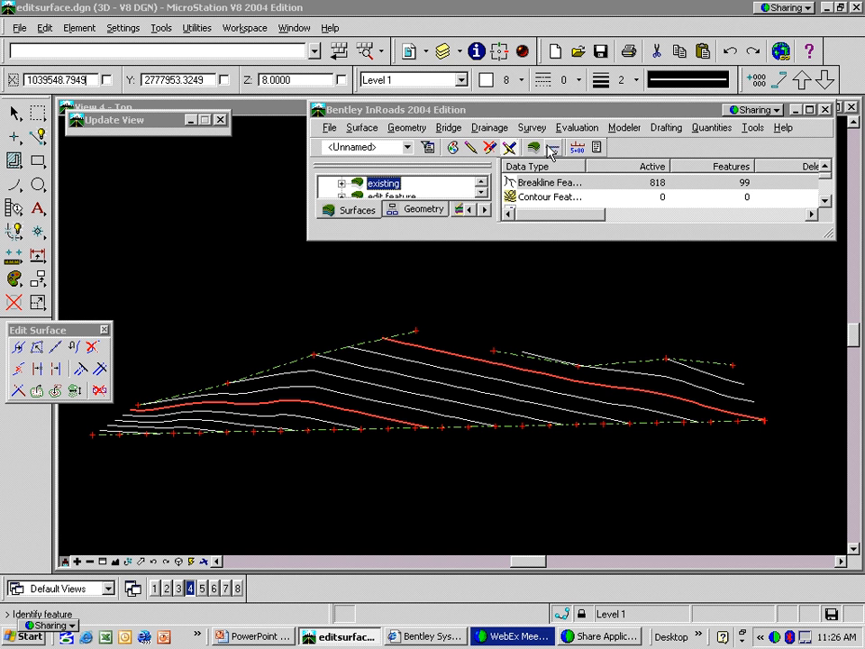
click(366, 342)
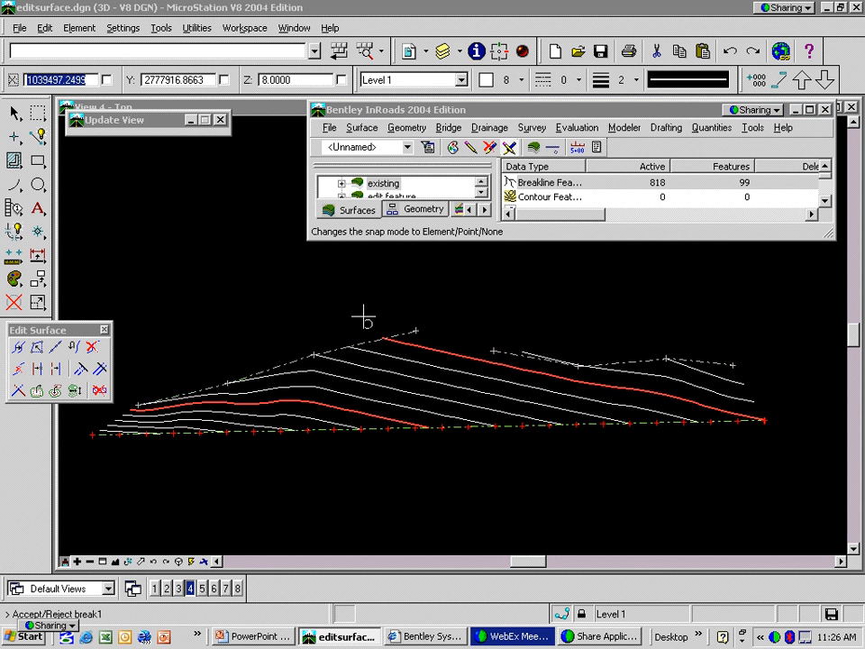
click(364, 318)
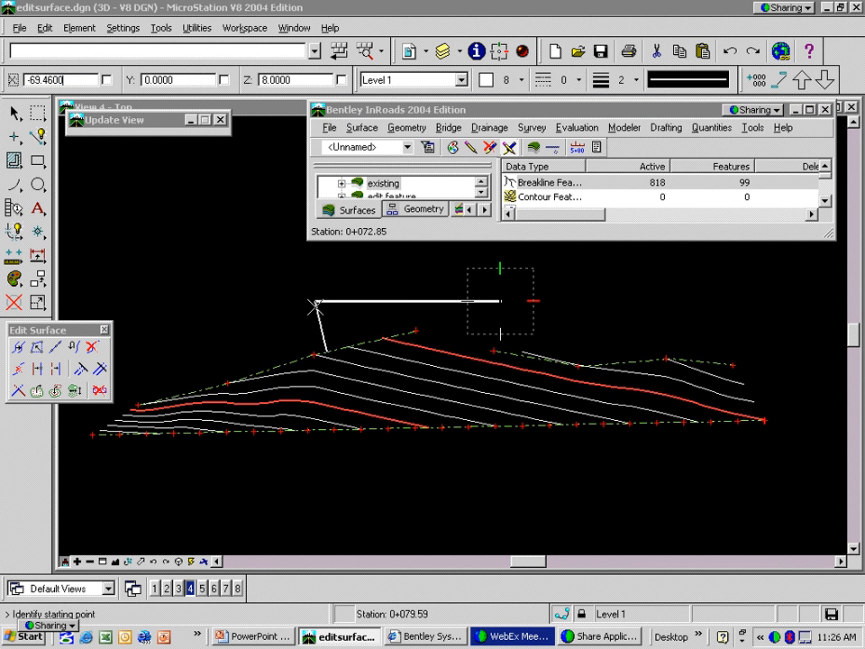
right_click(372, 294)
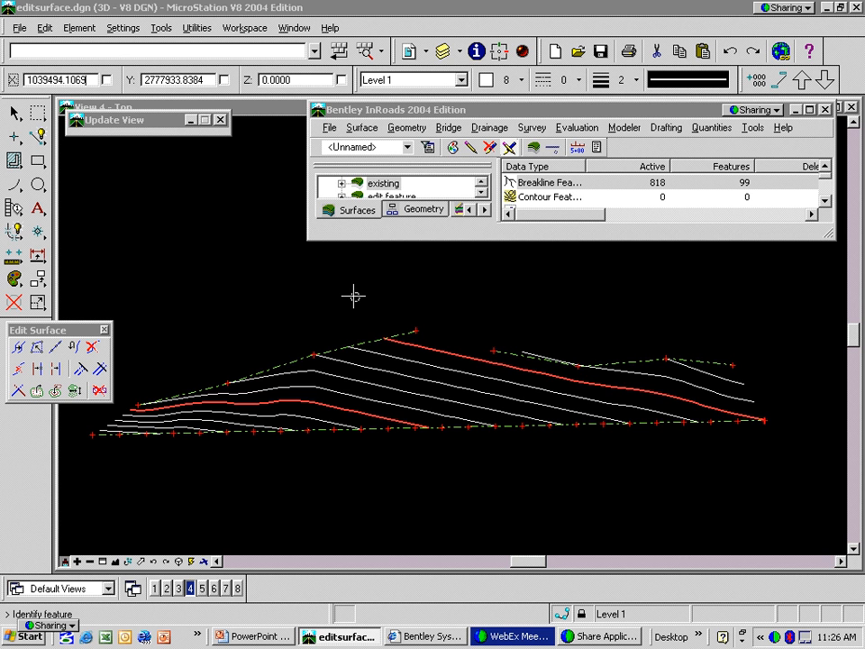
Switch to the PowerPoint slide show, reveal the Join Feature item on the Edit Surface Commands slide, and return to MicroStation.
key(alt+Tab)
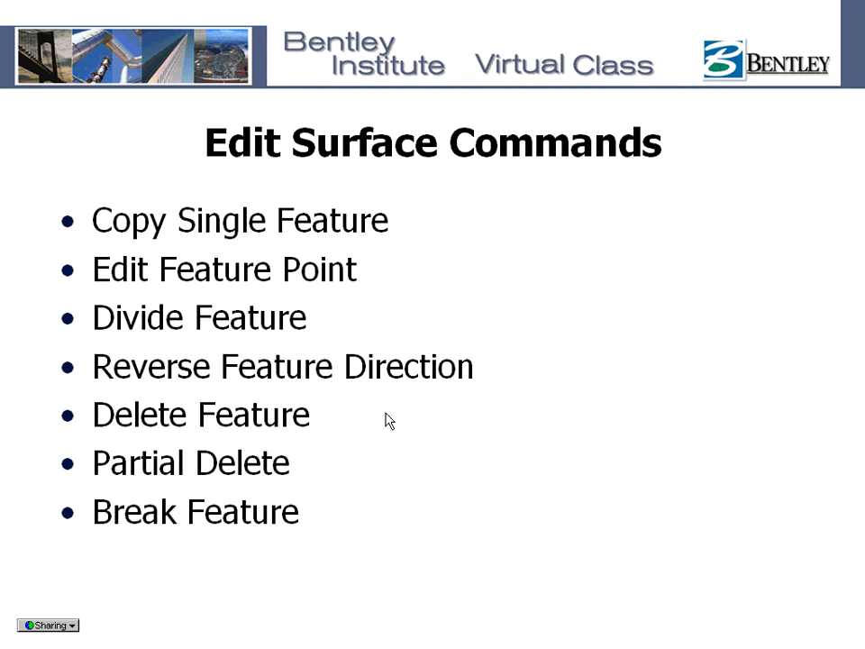
click(385, 413)
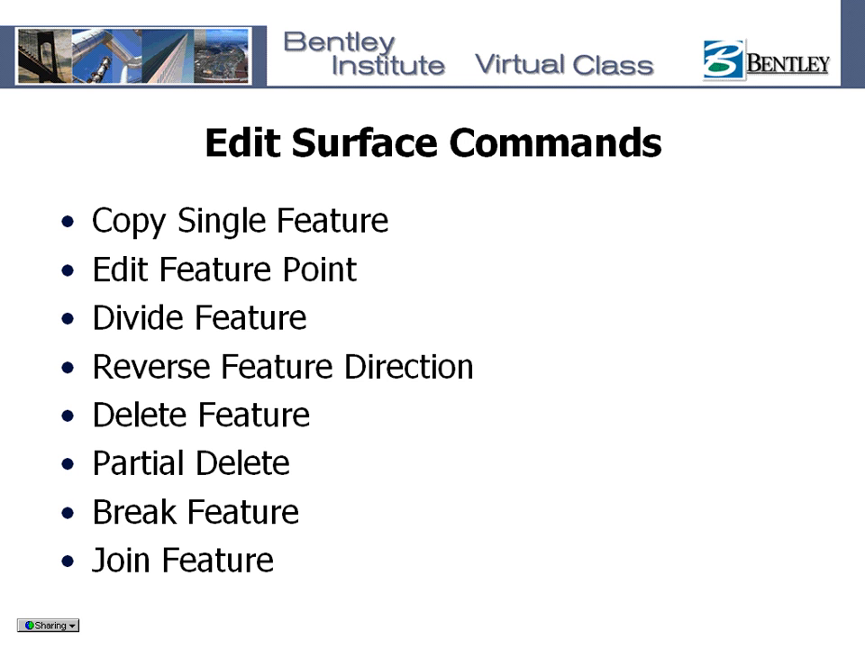
key(alt+Tab)
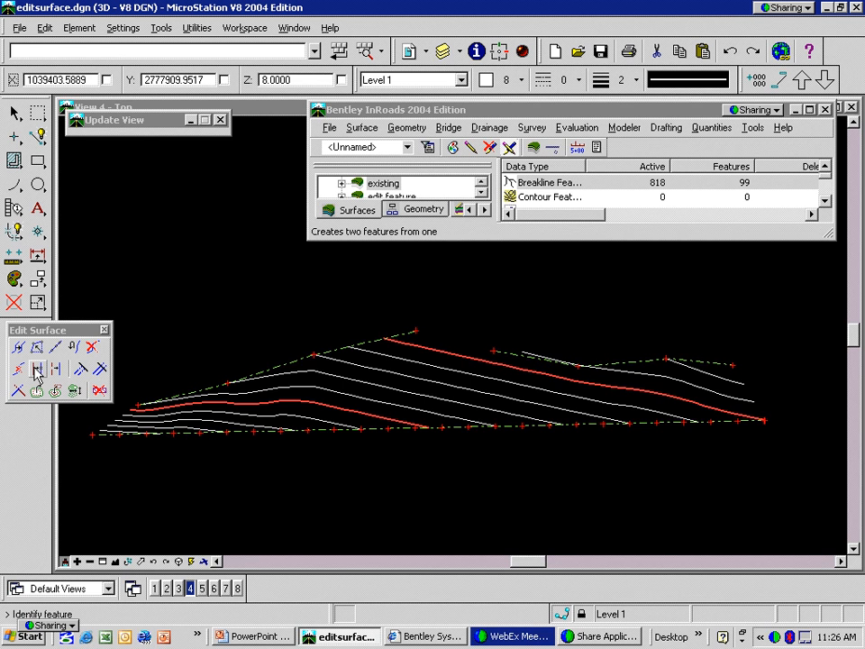
Break the break1 feature in two at the vertex just east of its middle low segment, with point snapping turned on.
click(38, 374)
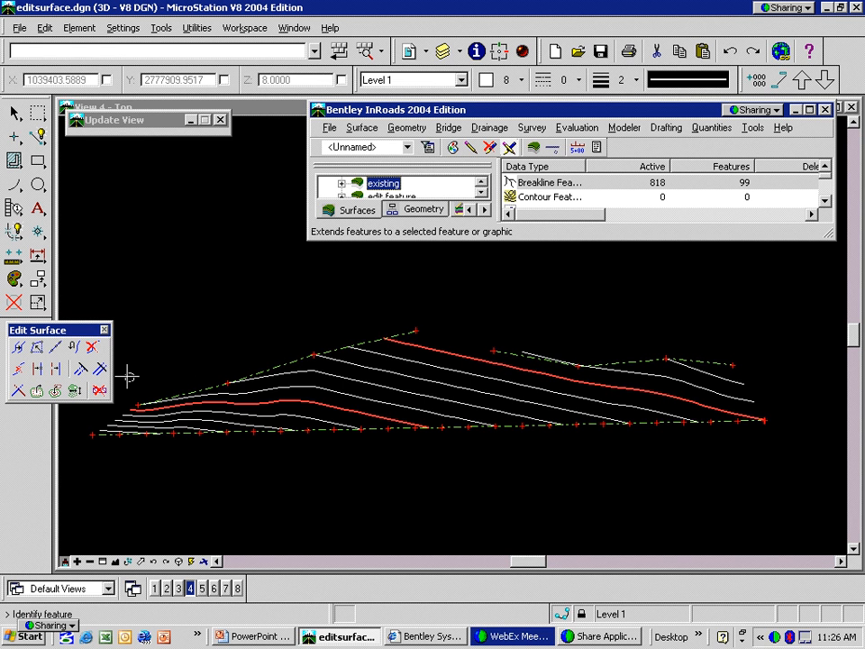
click(38, 368)
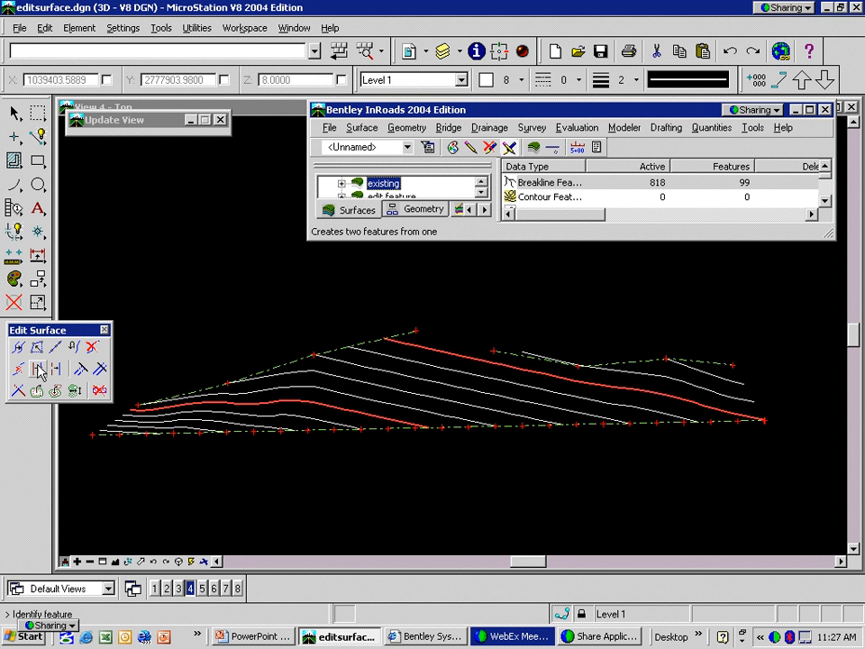
click(274, 365)
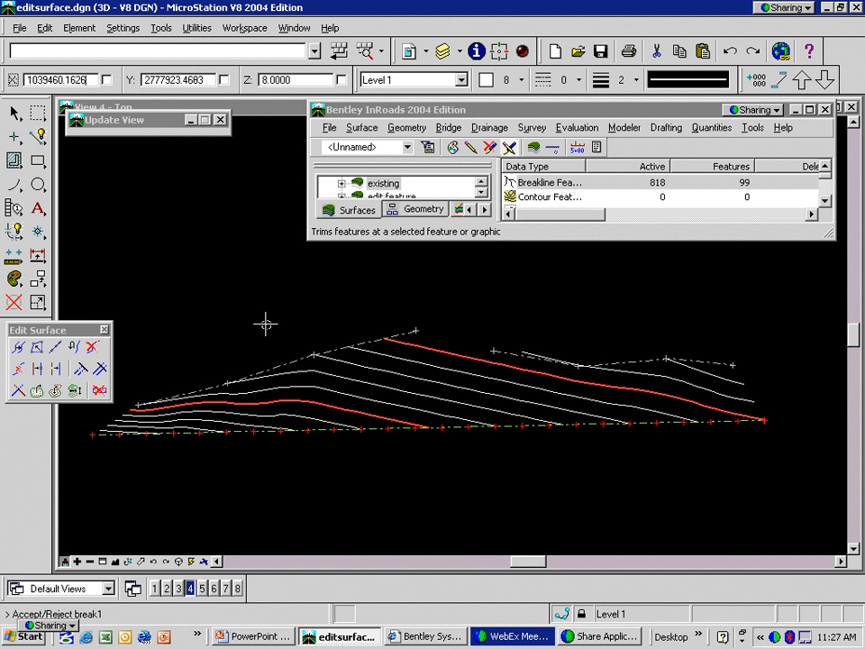
click(265, 325)
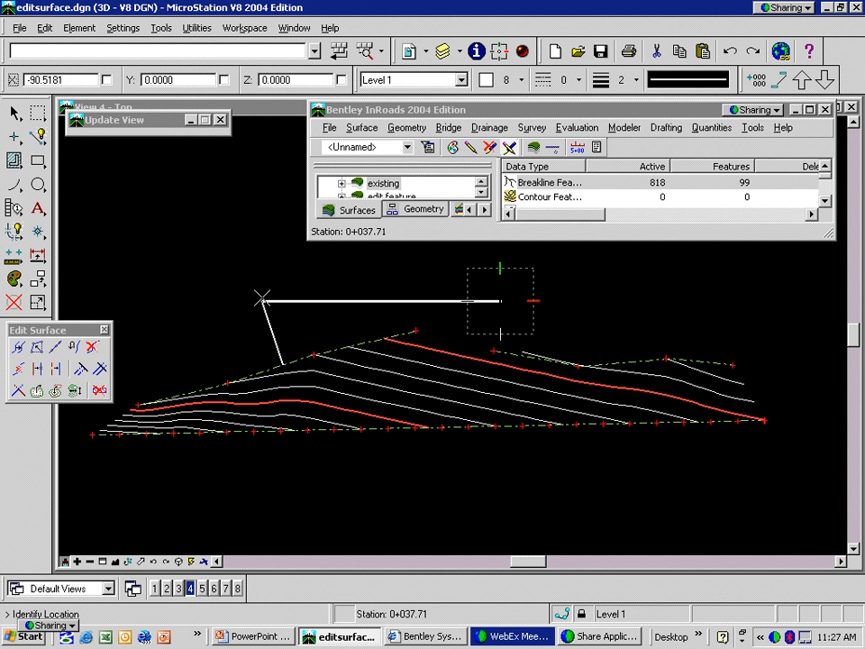
click(552, 151)
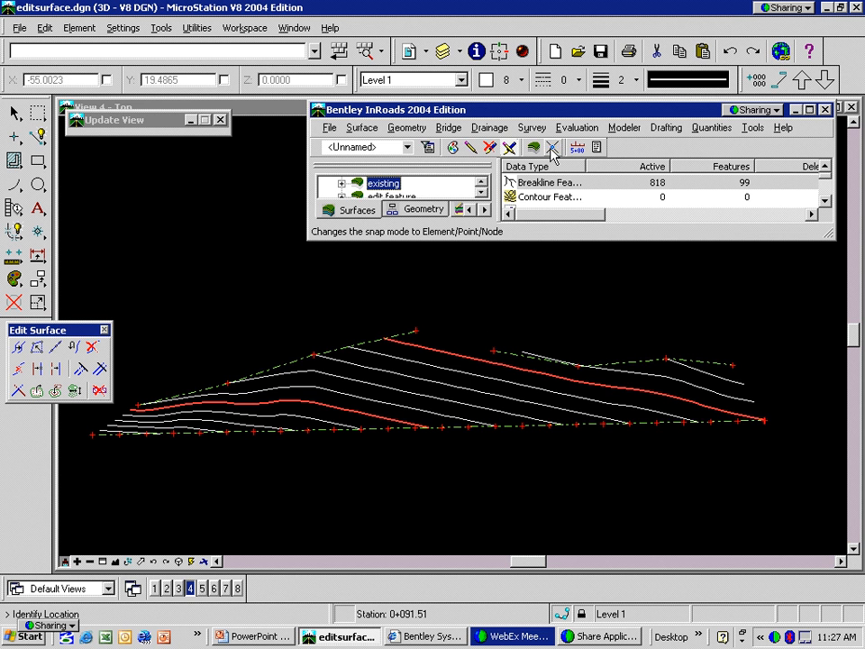
click(308, 284)
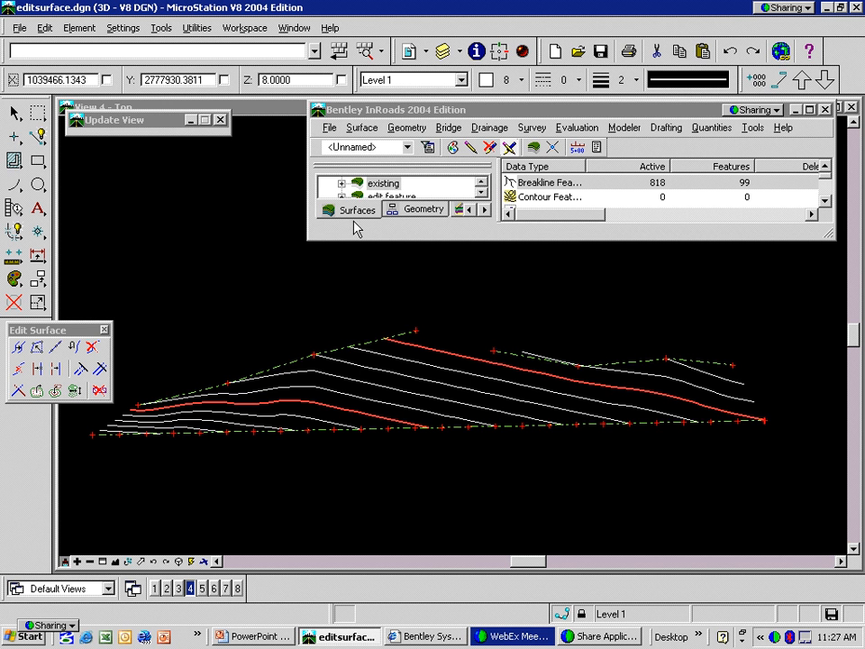
Check in Feature Properties which name the western piece of the broken feature carries by identifying it in the view, and close the dialog.
click(357, 133)
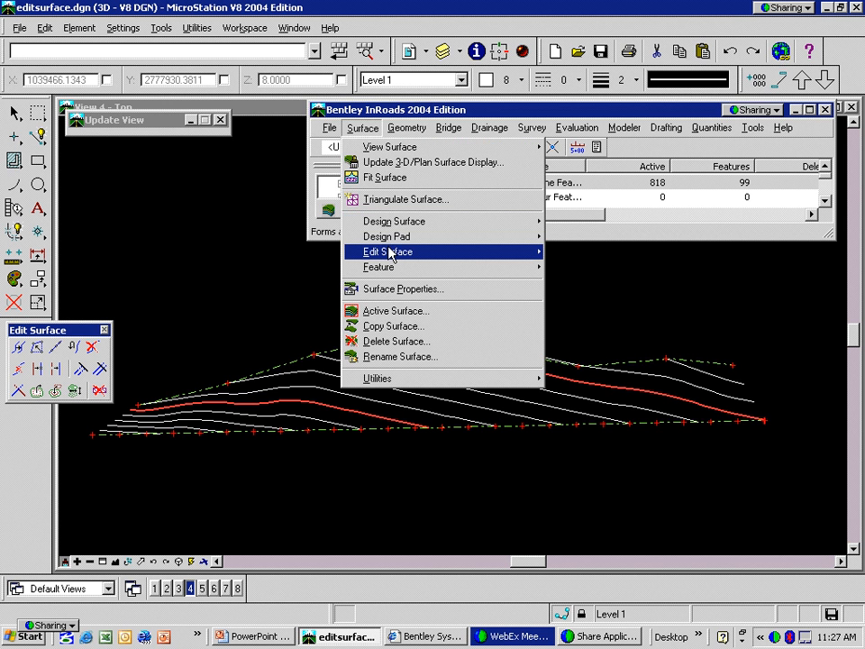
mouse_move(395, 268)
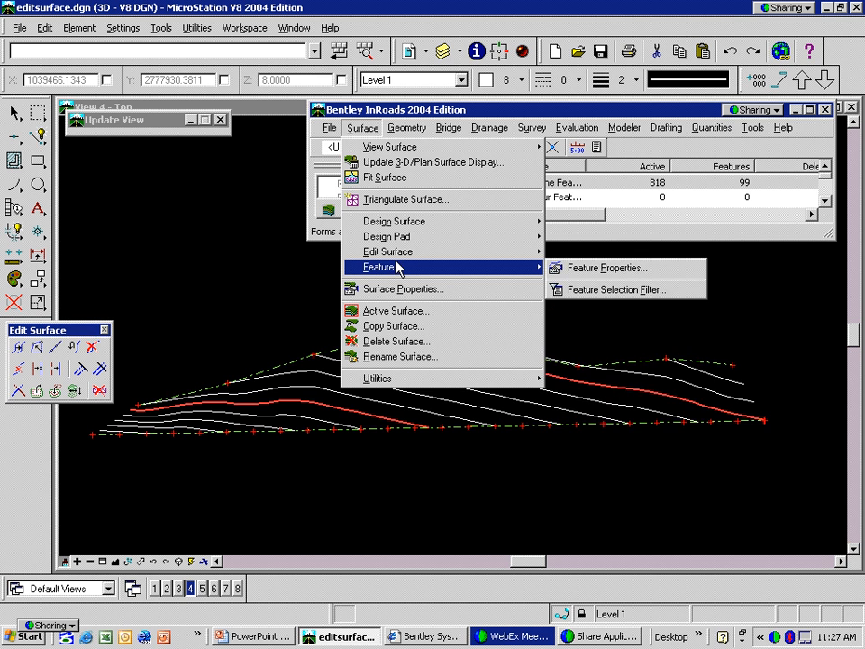
click(578, 269)
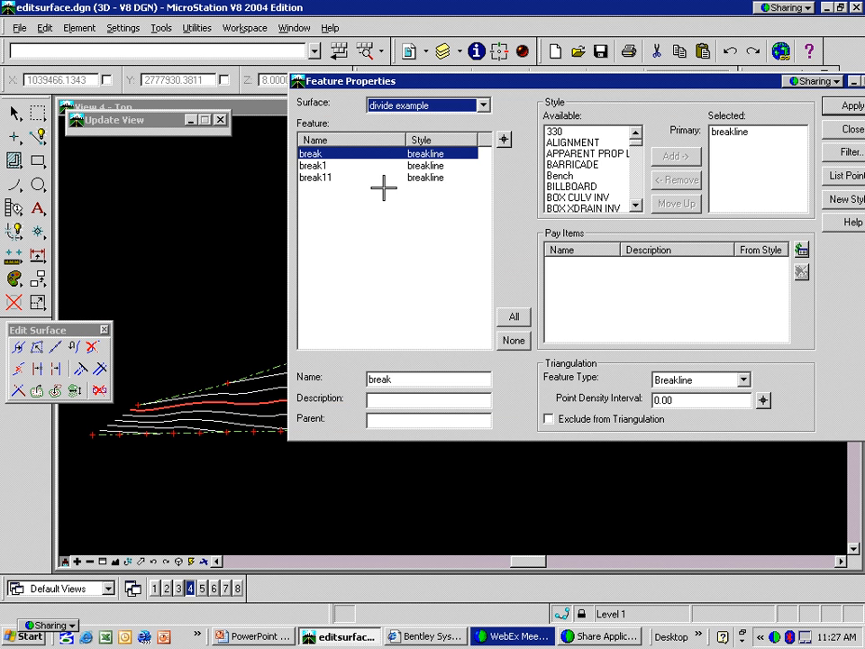
click(504, 141)
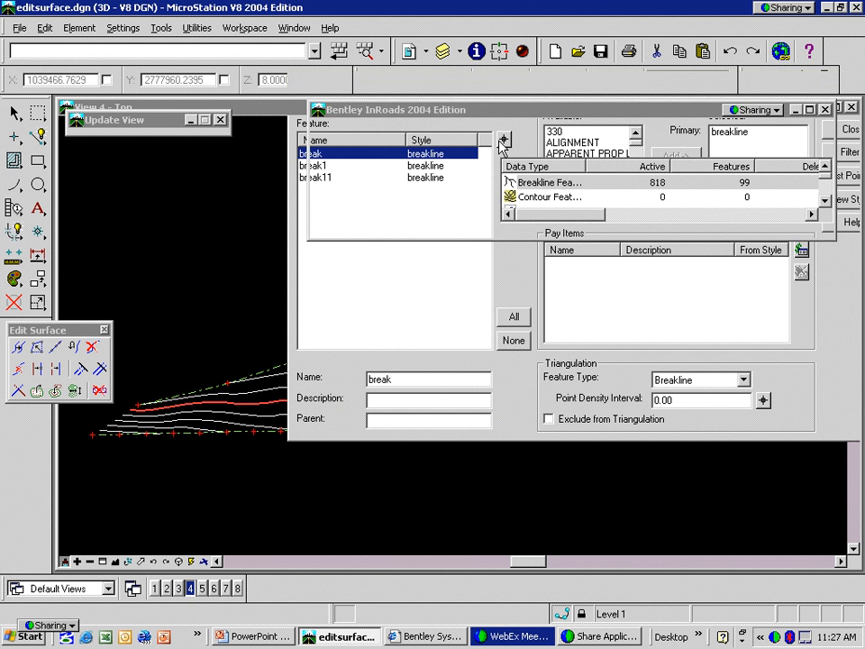
click(259, 379)
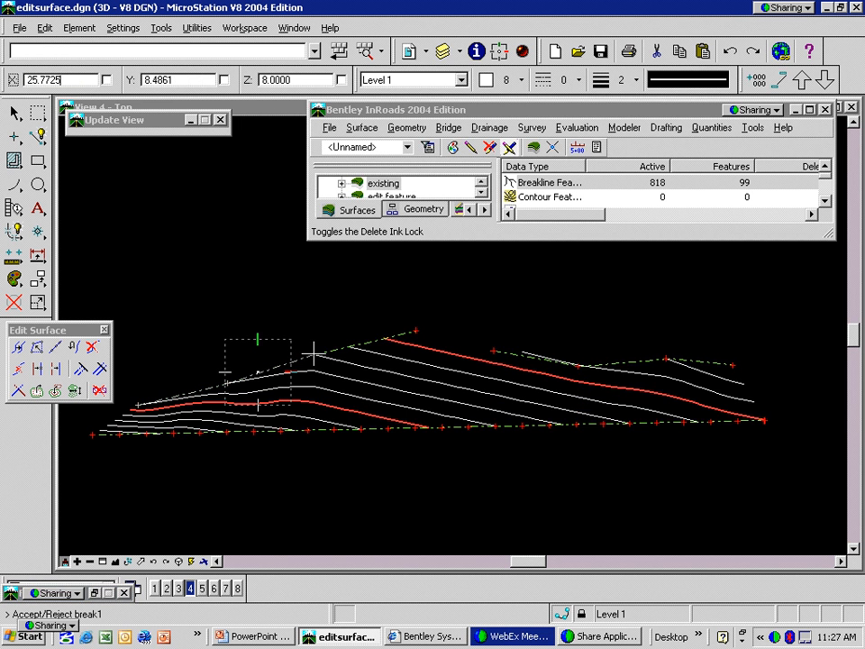
click(277, 291)
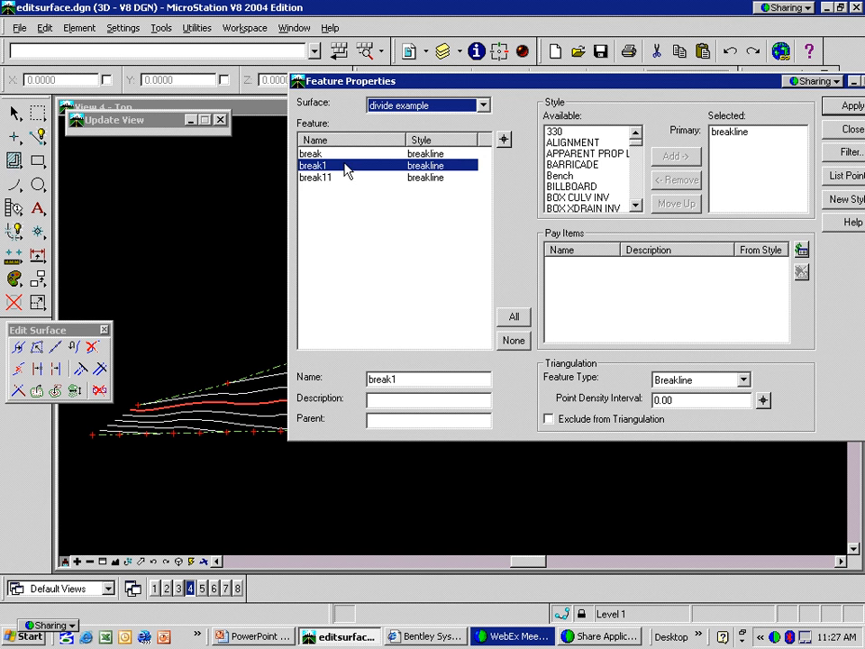
click(848, 130)
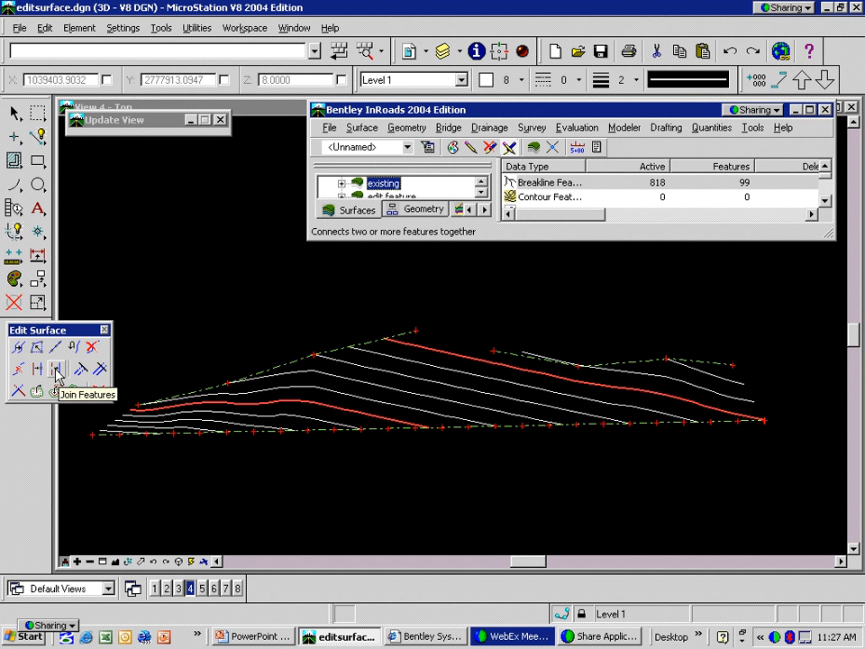
click(92, 346)
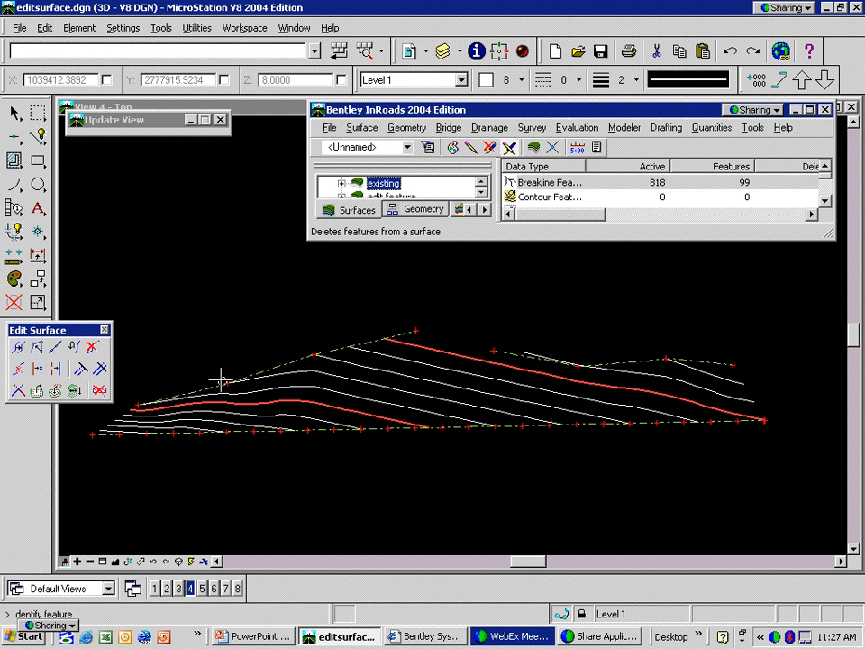
click(367, 339)
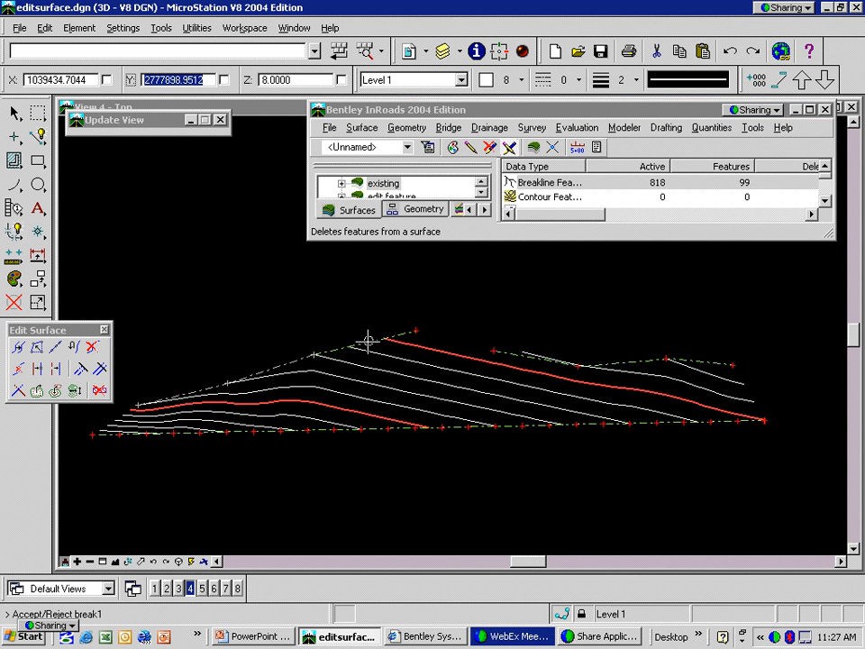
right_click(367, 340)
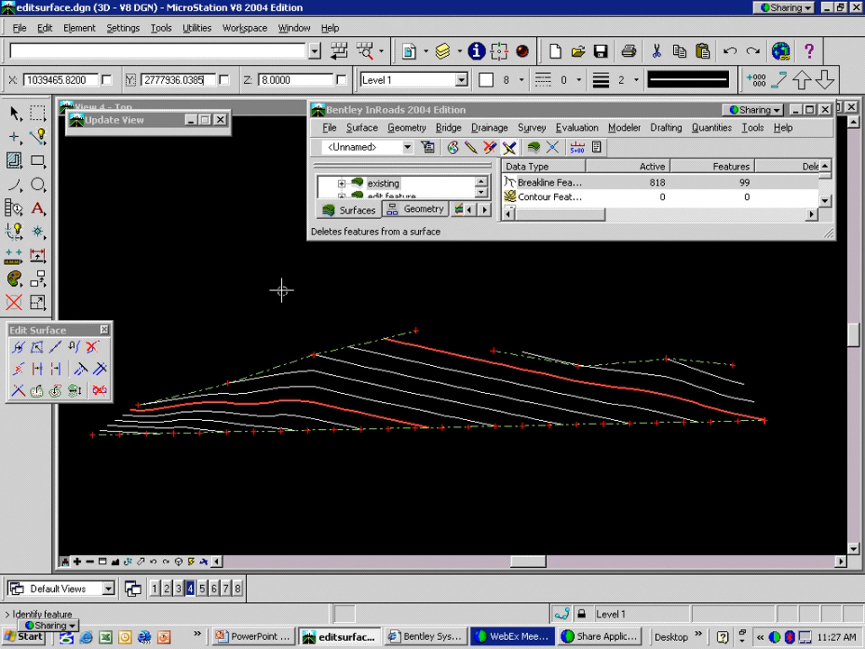
Check the list of features in the divide example surface in Feature Properties, and close the dialog.
click(362, 127)
mouse_move(505, 268)
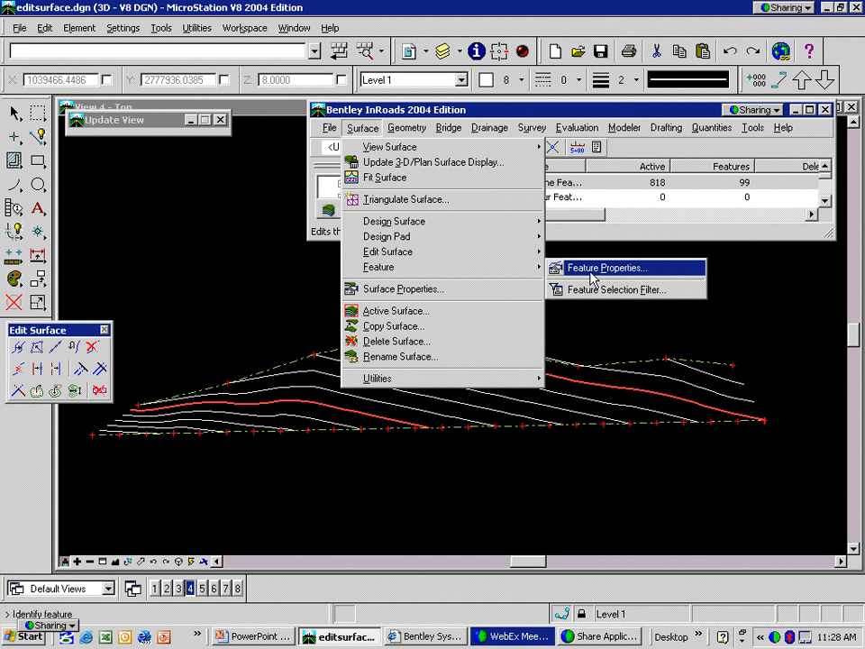
click(582, 268)
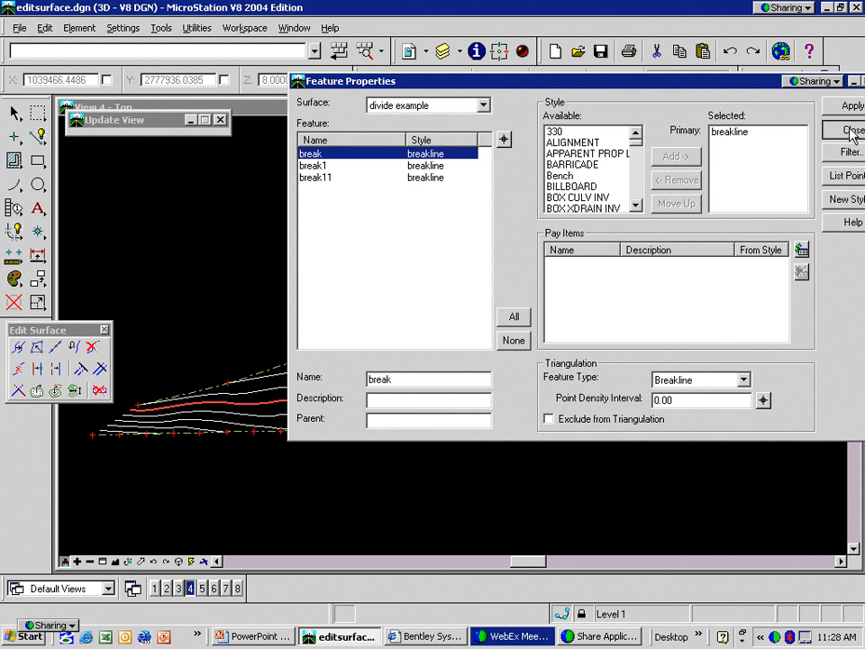
click(801, 130)
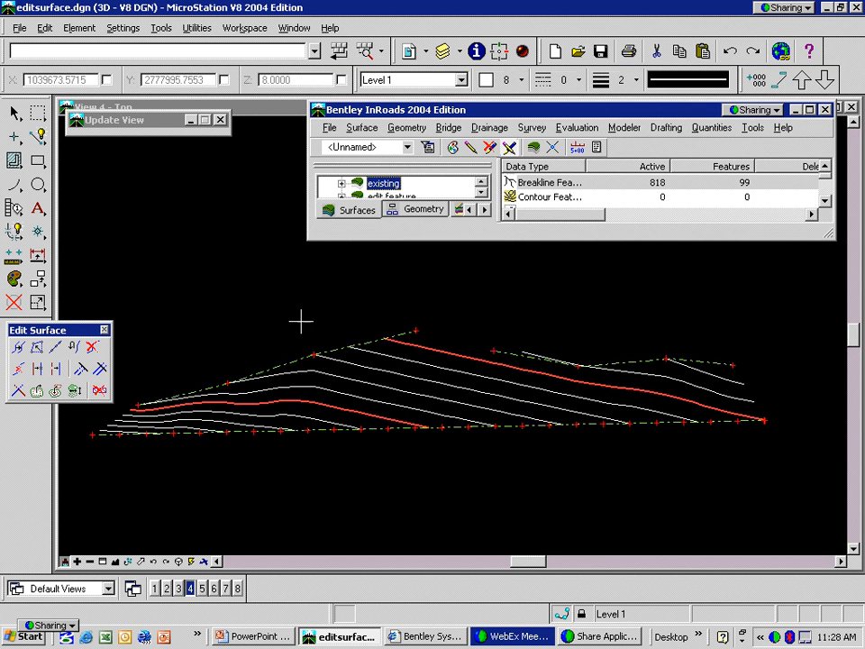
Join the break1 feature with the break11 feature, accepting each one as it is identified.
click(54, 368)
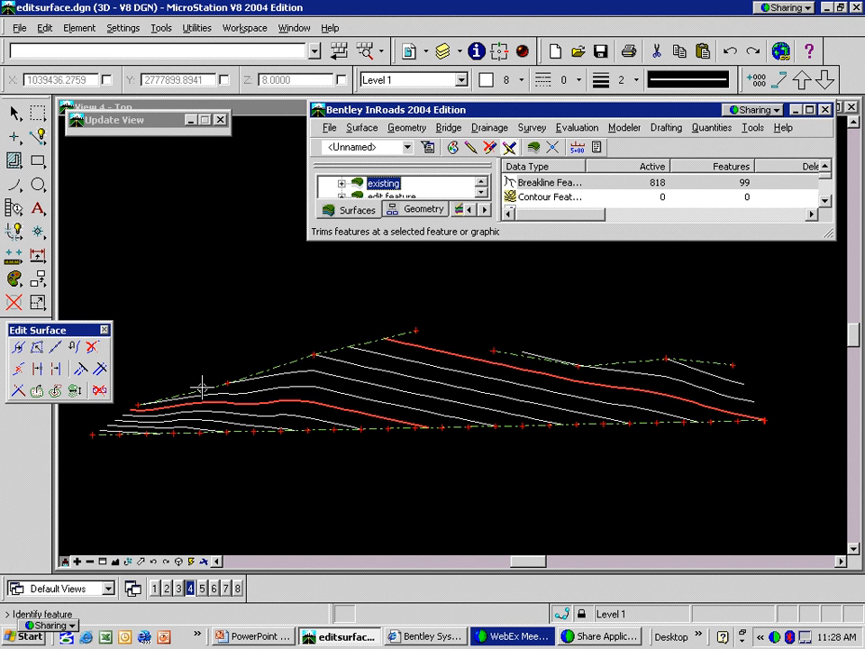
click(205, 390)
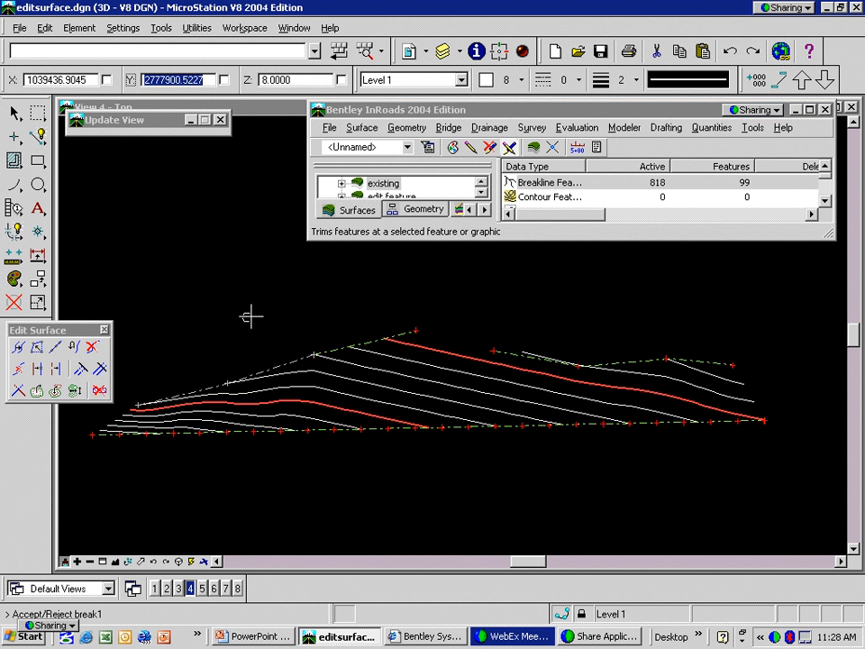
click(253, 312)
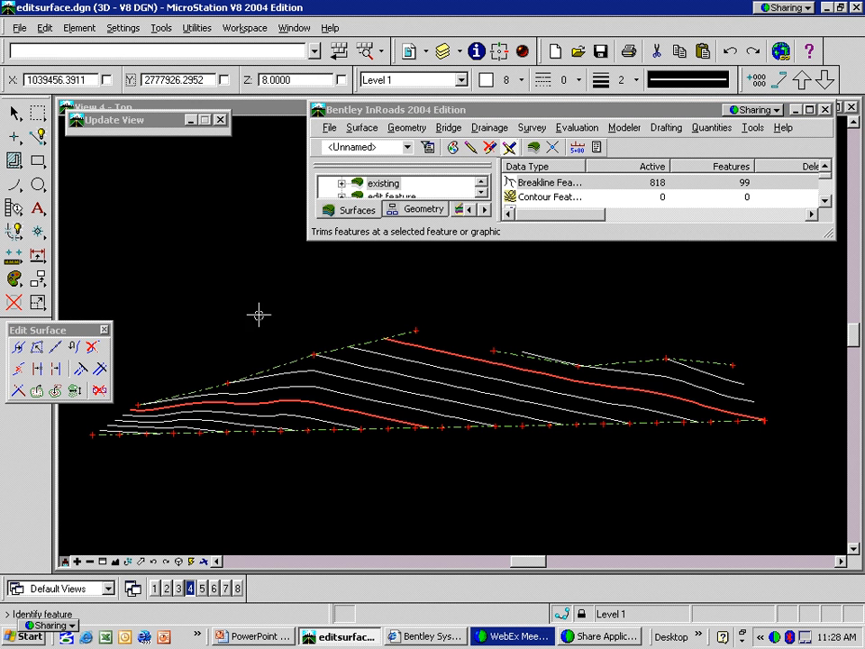
click(343, 345)
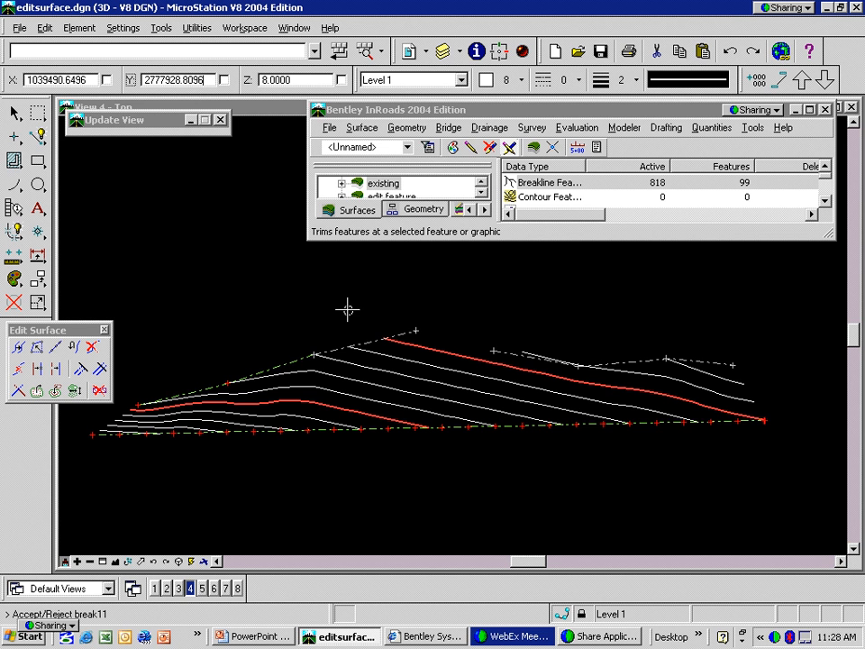
click(347, 313)
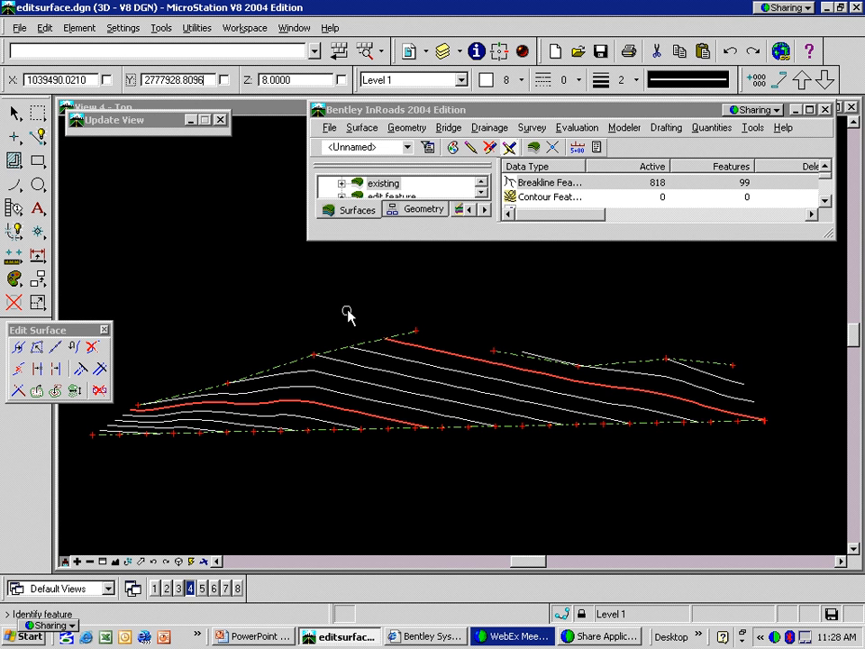
Check in Feature Properties which name the joined feature in the divide example surface carries by identifying it in the view, and close the dialog.
click(354, 129)
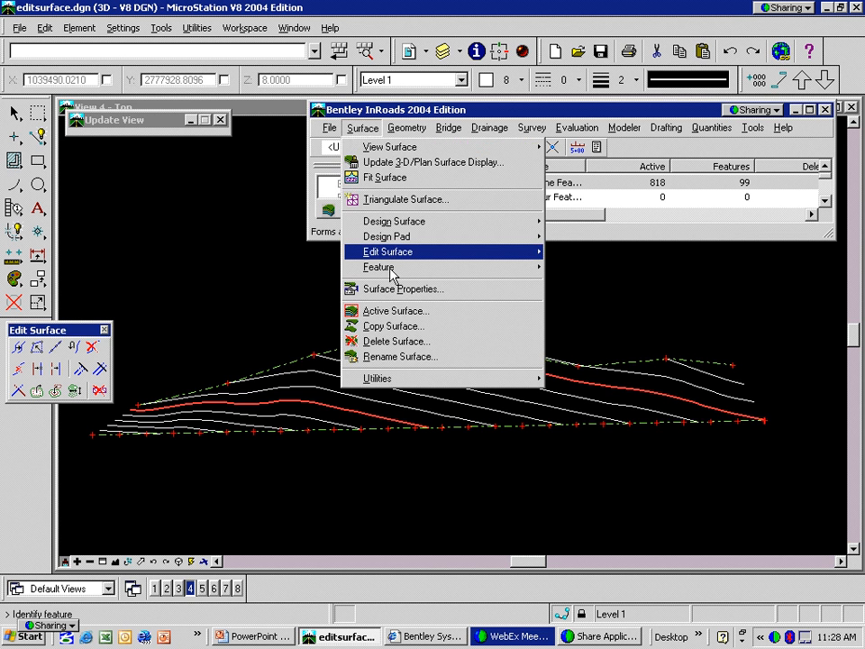
mouse_move(459, 273)
click(570, 270)
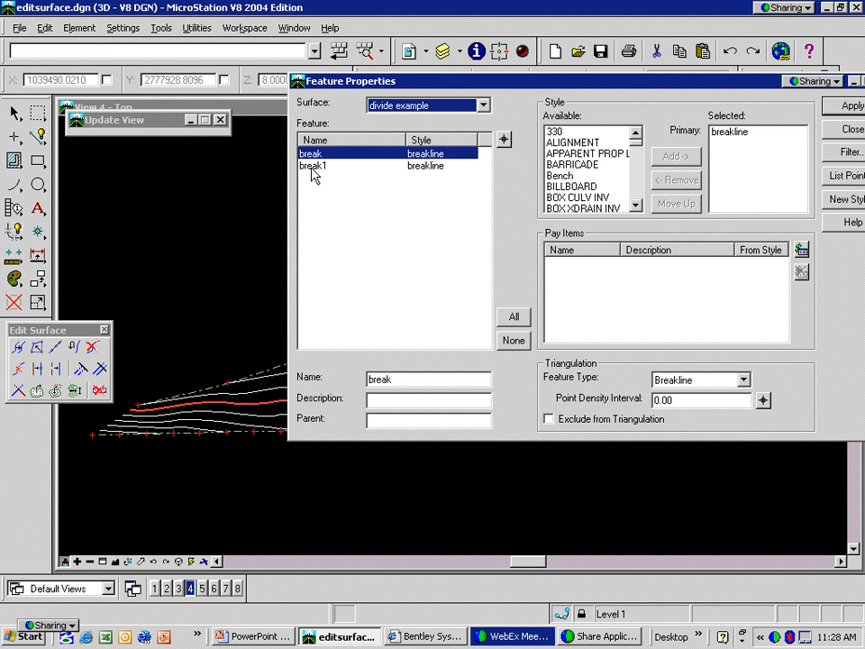
click(505, 140)
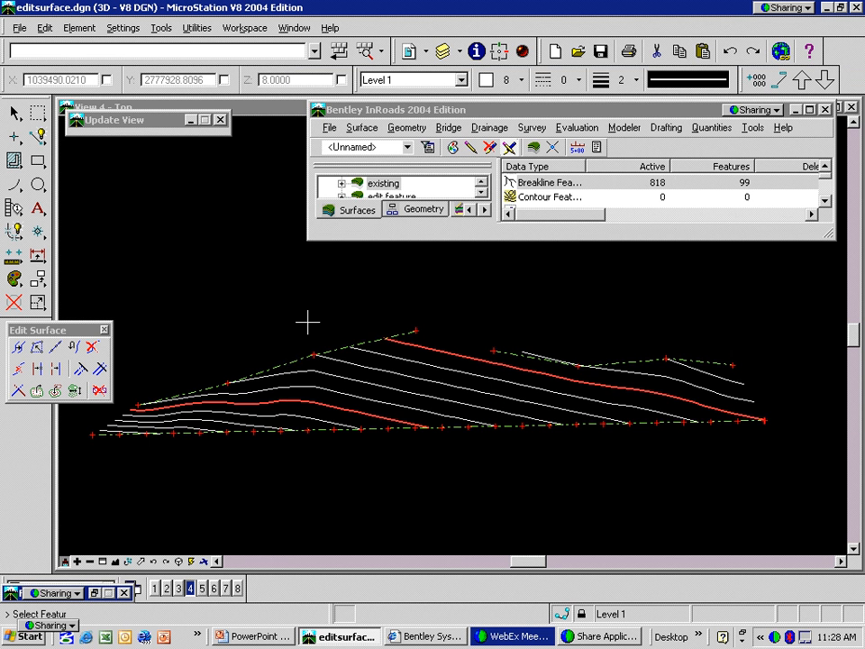
click(294, 362)
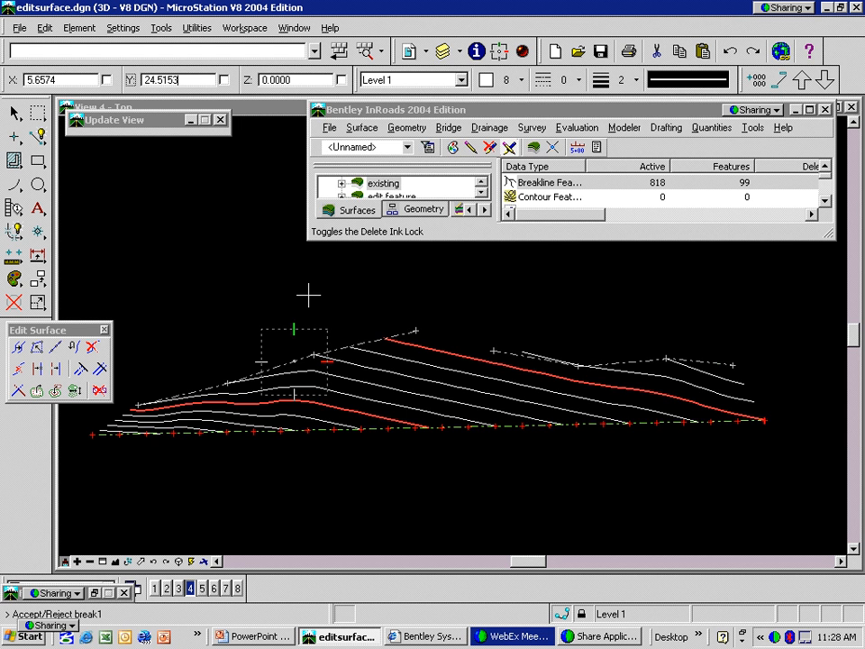
click(309, 294)
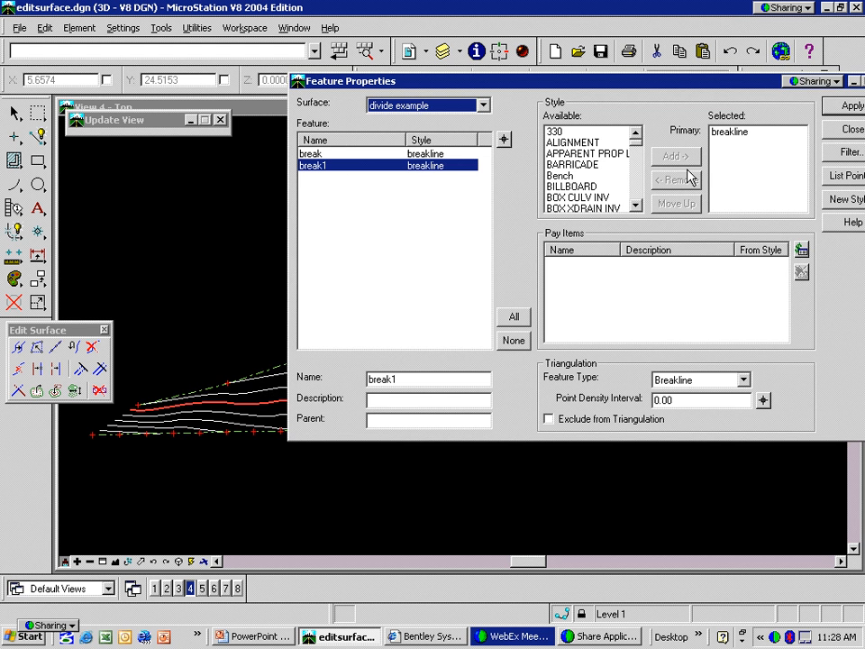
click(847, 131)
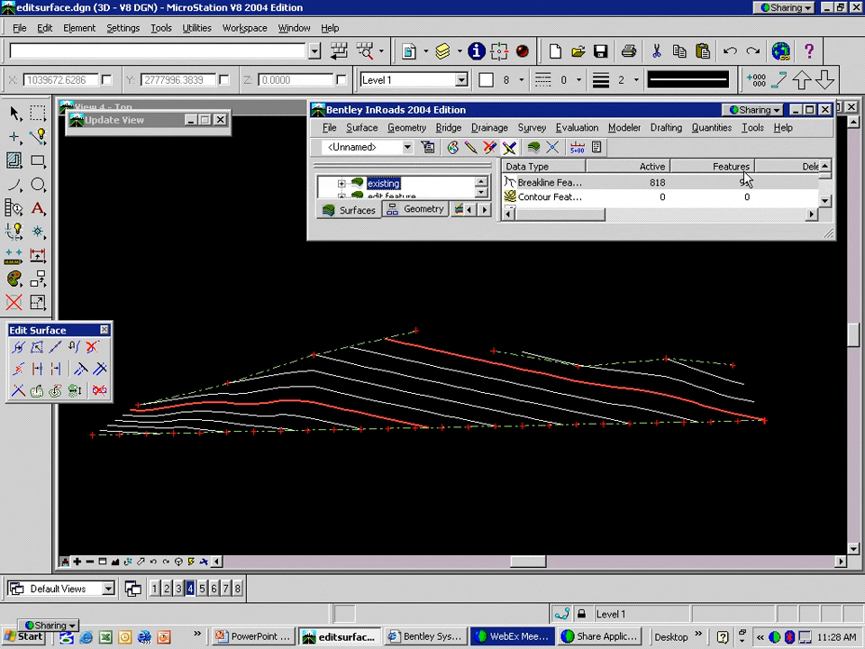
key(alt+Tab)
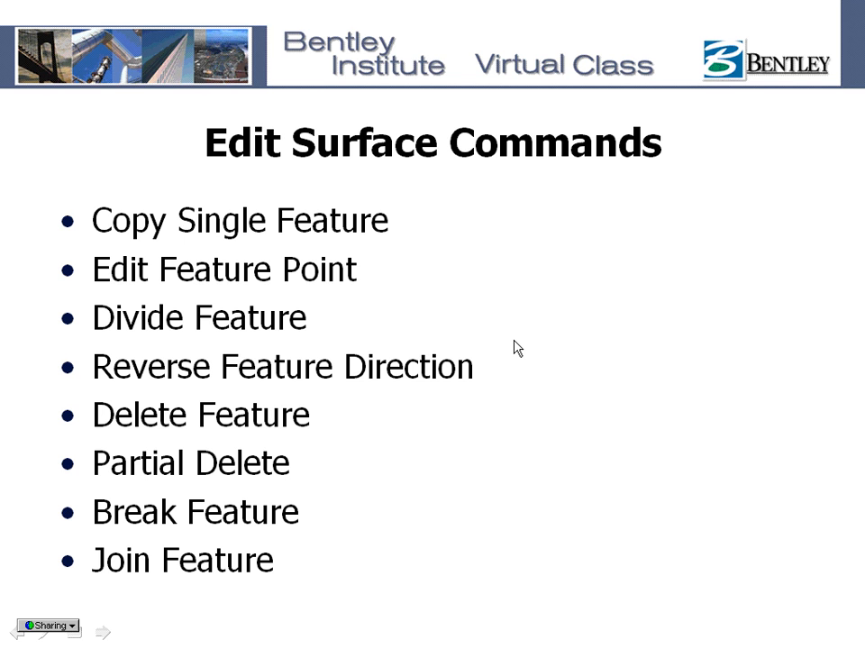
click(514, 341)
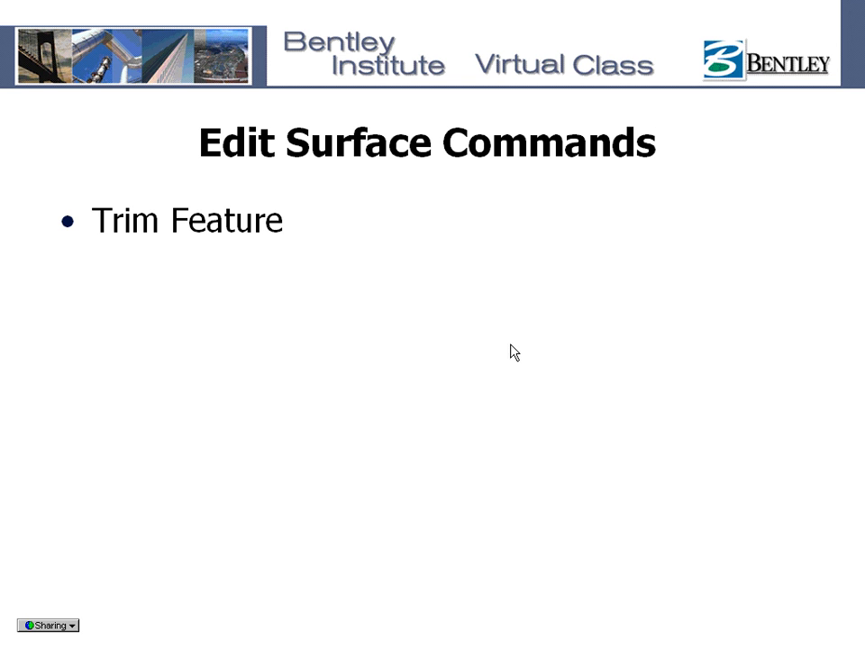
click(510, 344)
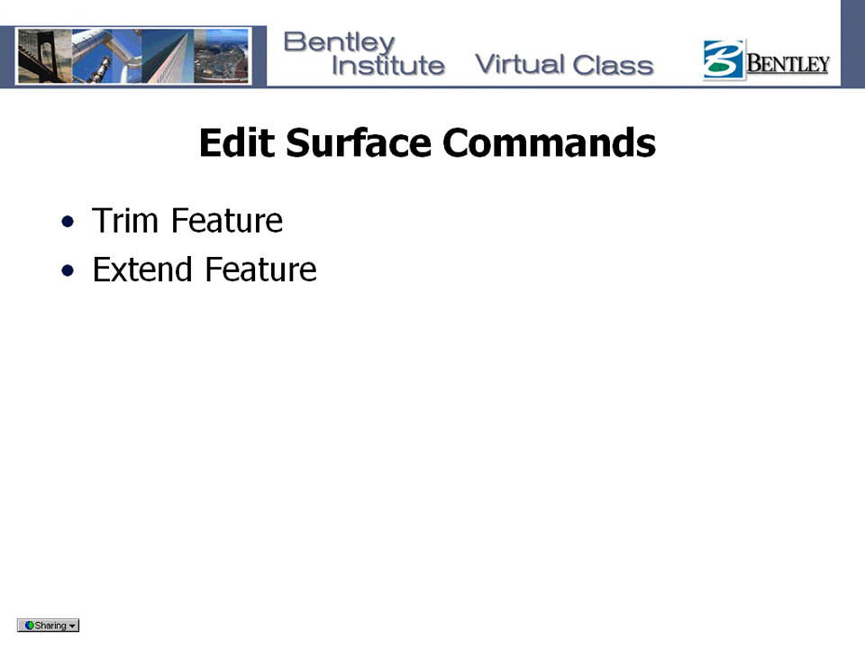
key(alt+Tab)
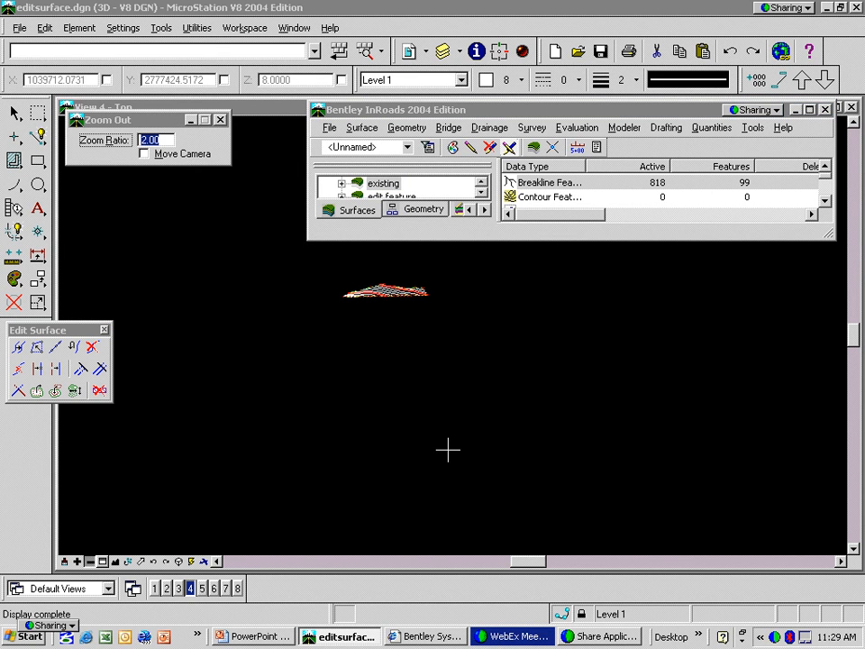
Extend all features of the channel surface, BERM, Breakline and Uncontrolled, with the elevation set to Match at Intersection.
click(443, 449)
click(443, 449)
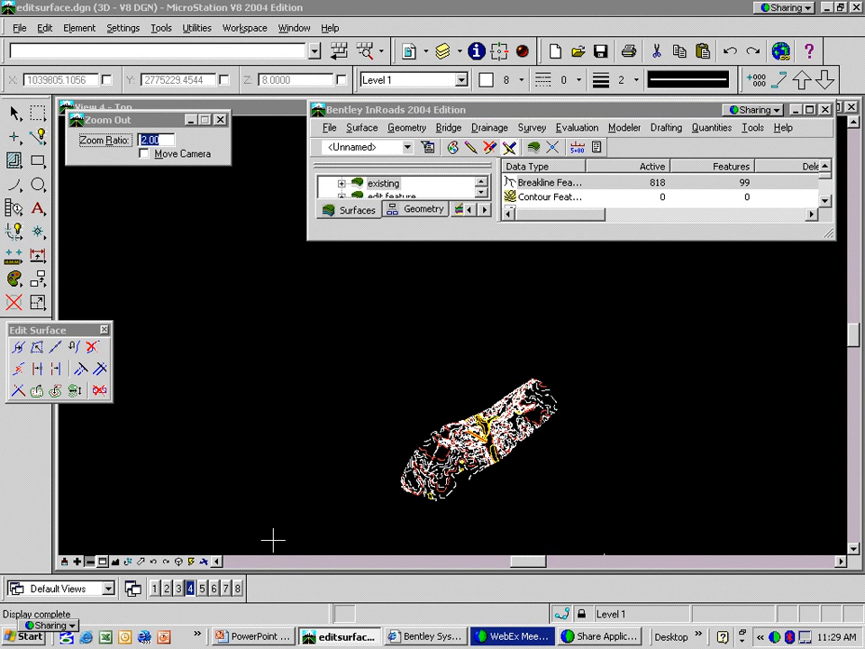
click(102, 560)
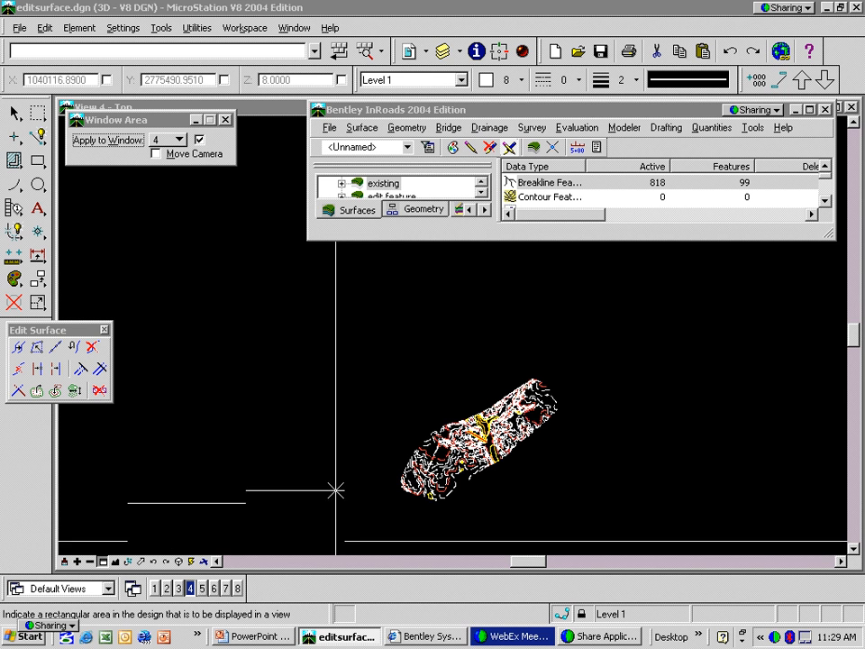
click(446, 414)
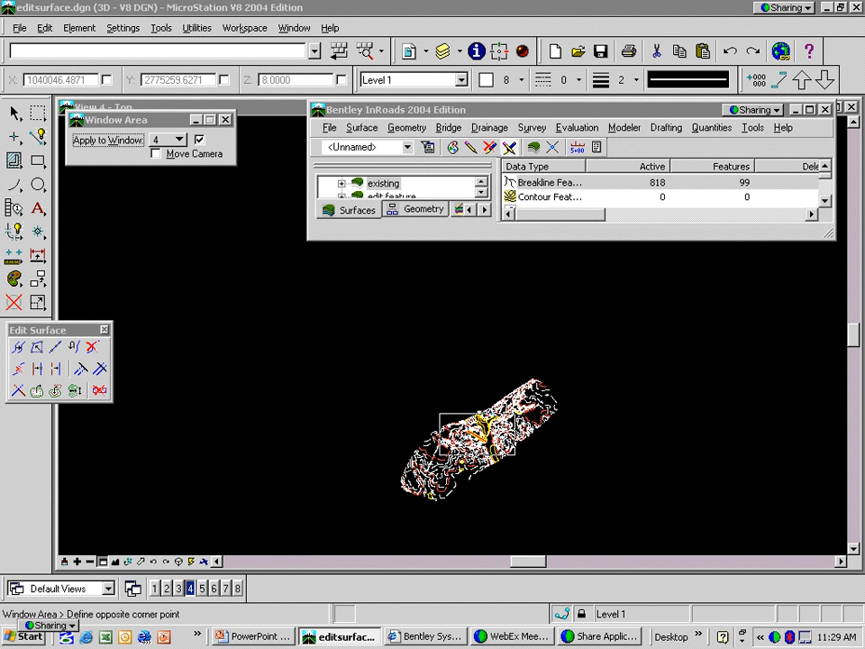
click(513, 456)
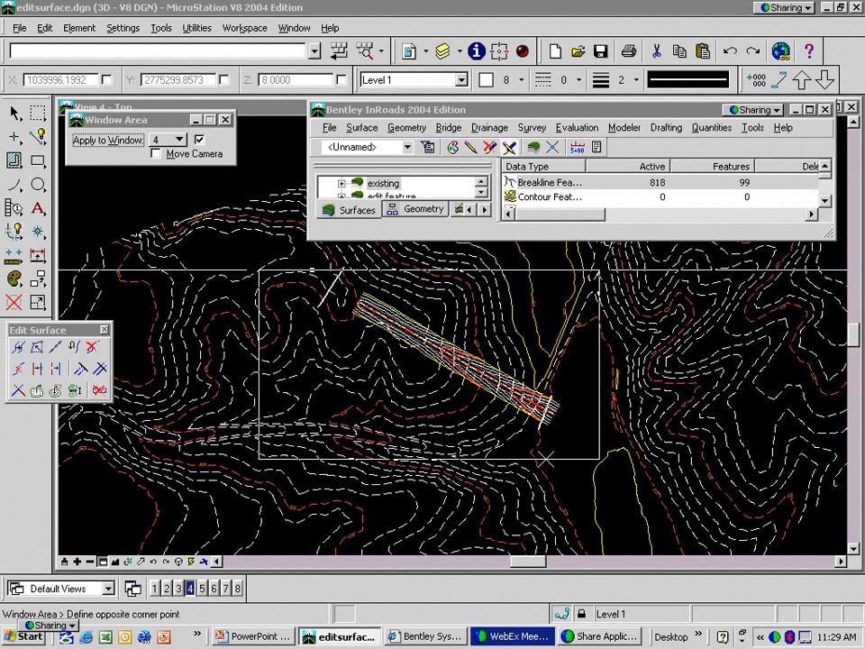
click(598, 459)
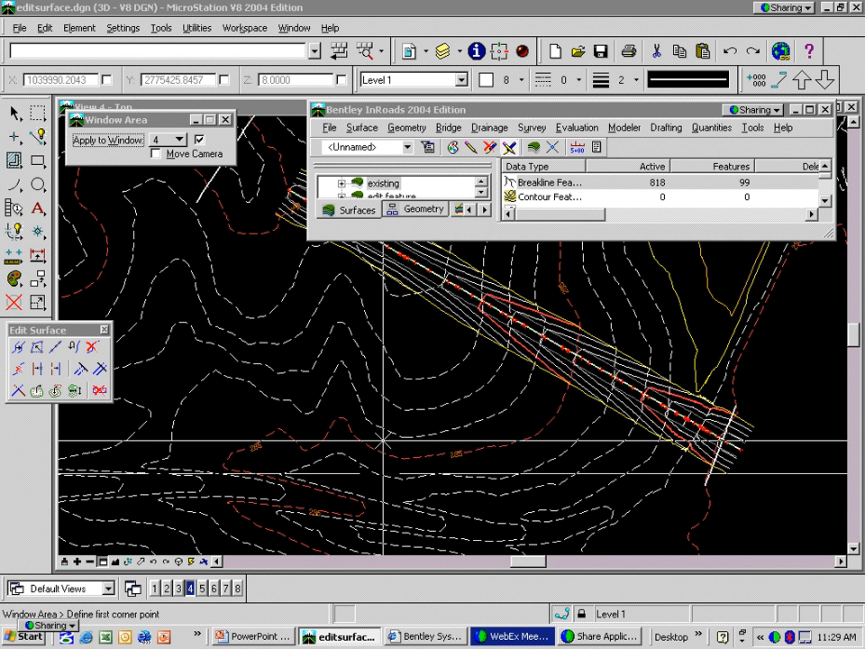
shift+drag(383, 442, 409, 404)
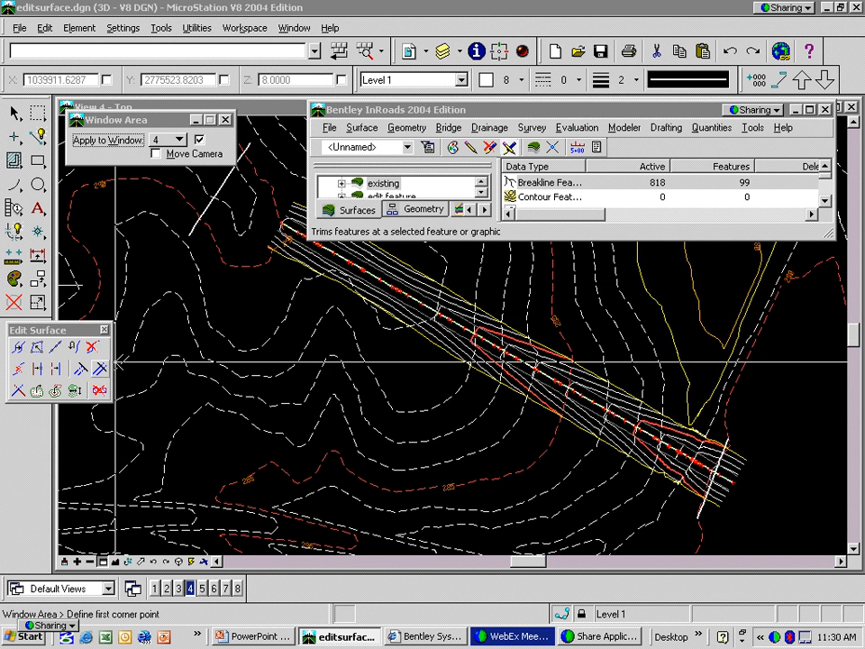
click(101, 368)
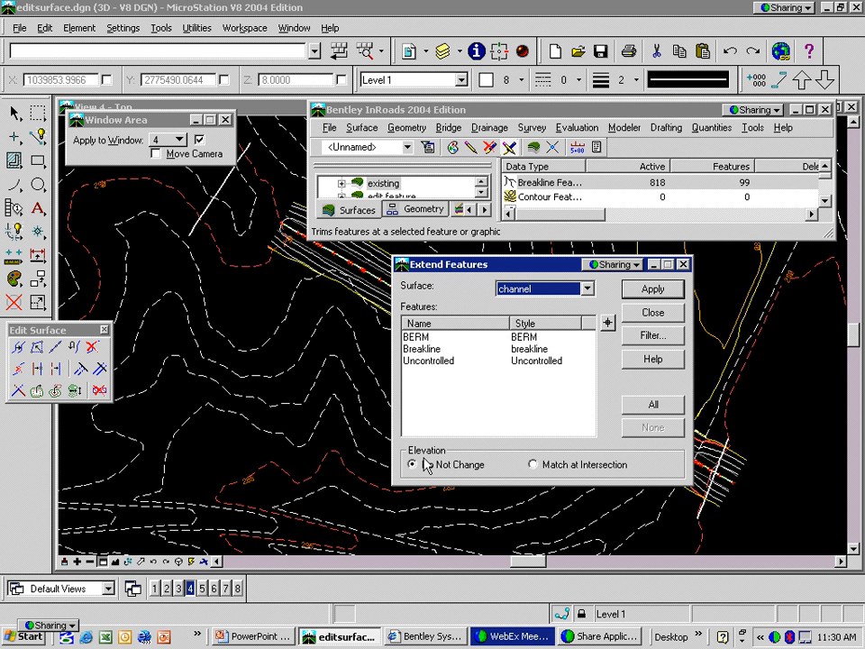
click(533, 465)
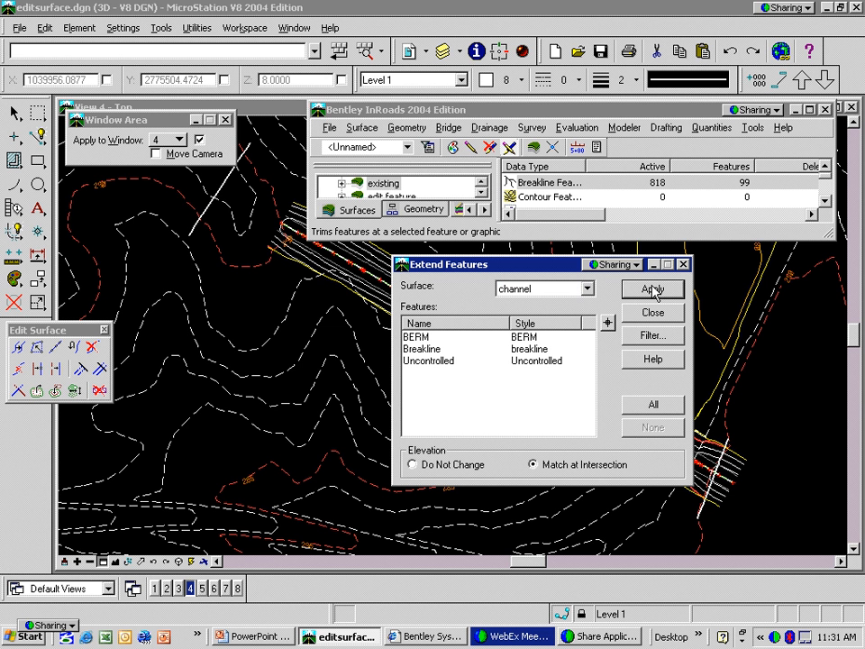
click(532, 341)
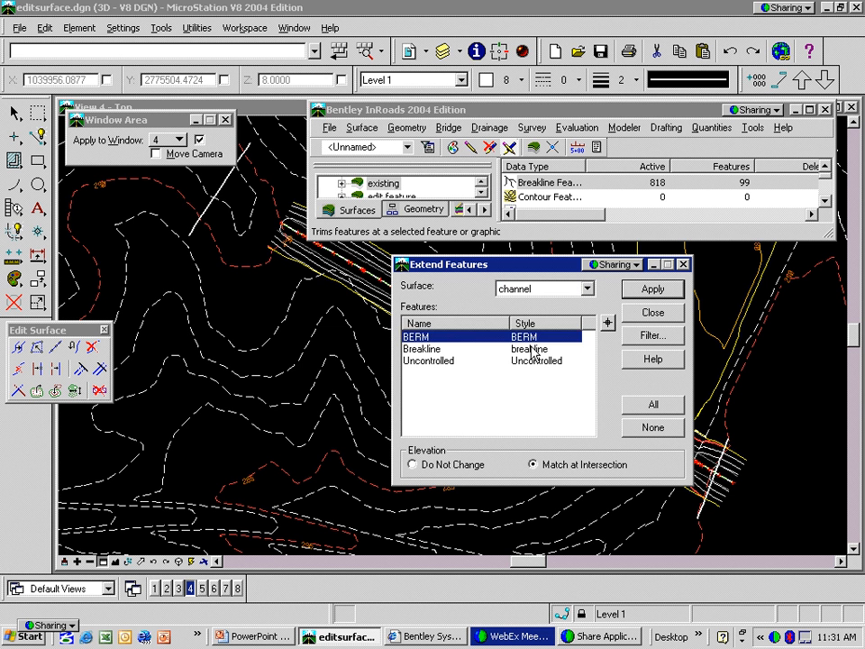
click(631, 404)
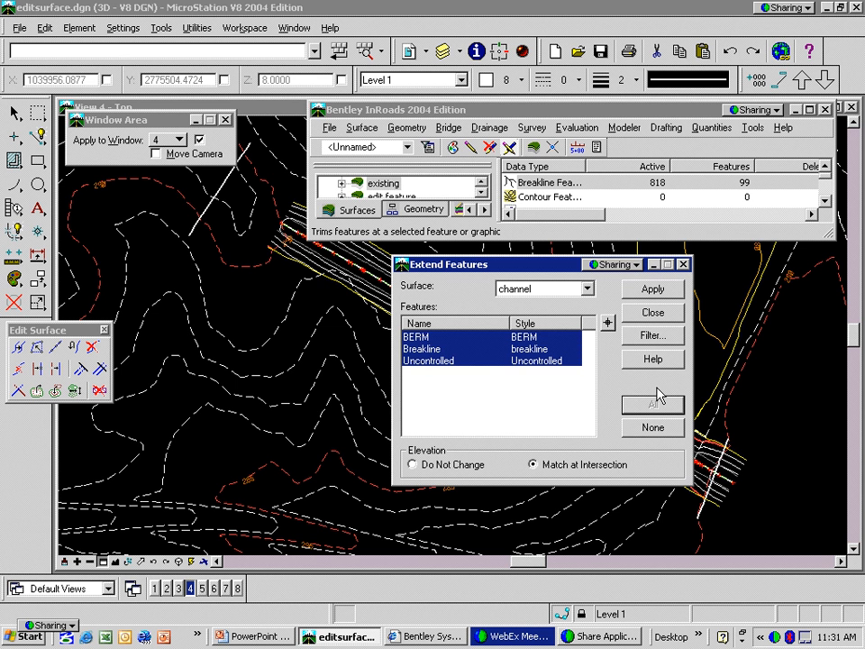
click(651, 290)
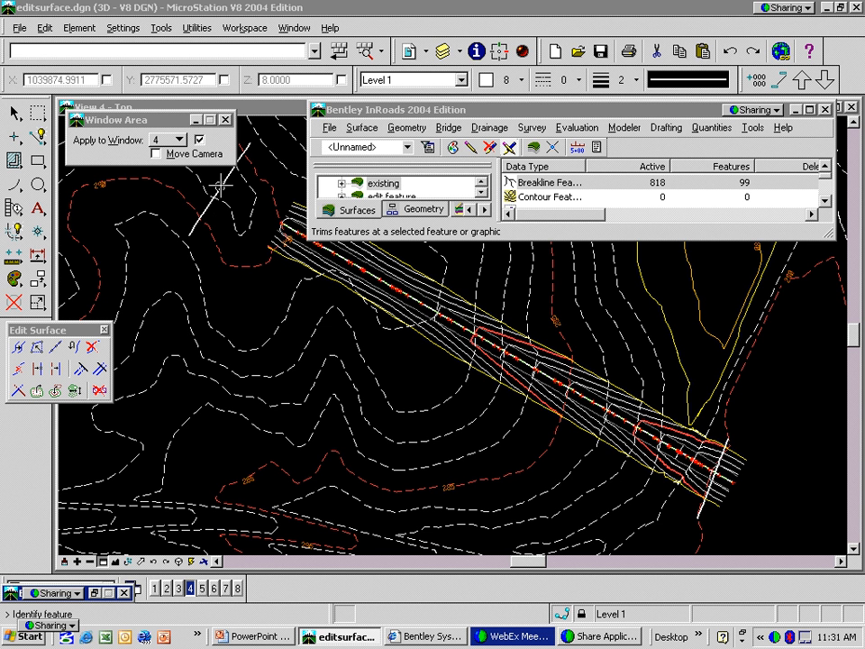
Switch picking from surface features to graphics and abandon the pending feature pick for Extend Features.
click(225, 186)
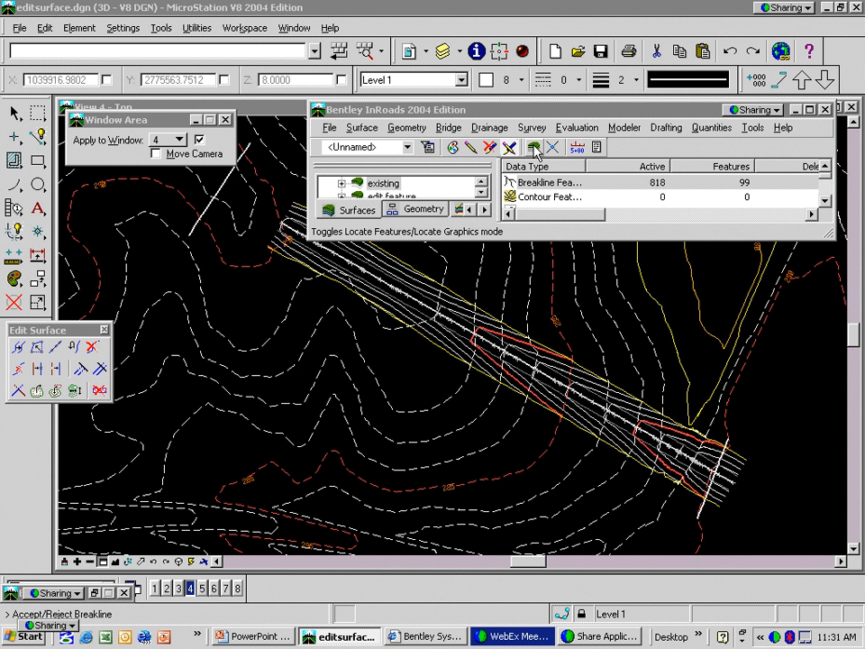
click(266, 290)
click(535, 149)
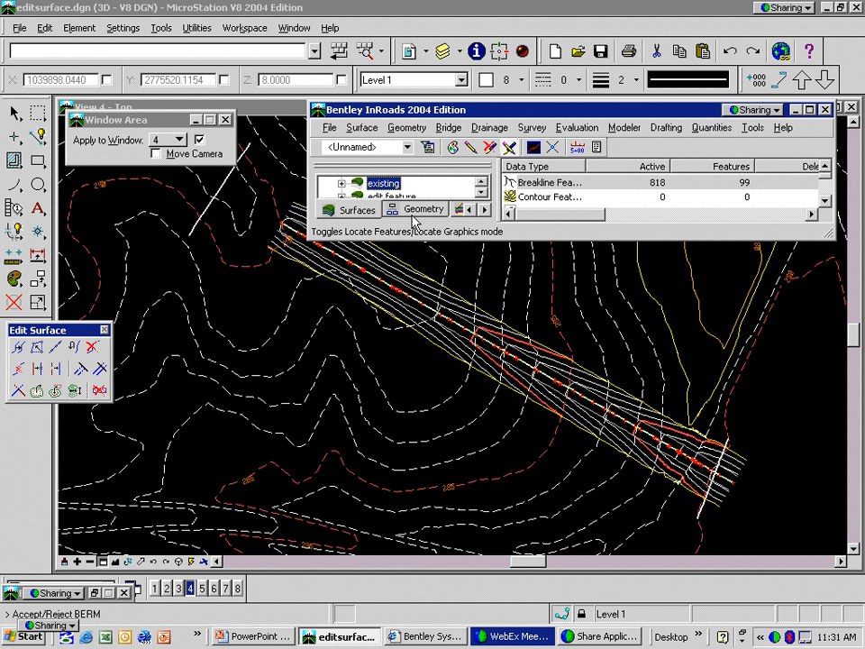
right_click(239, 281)
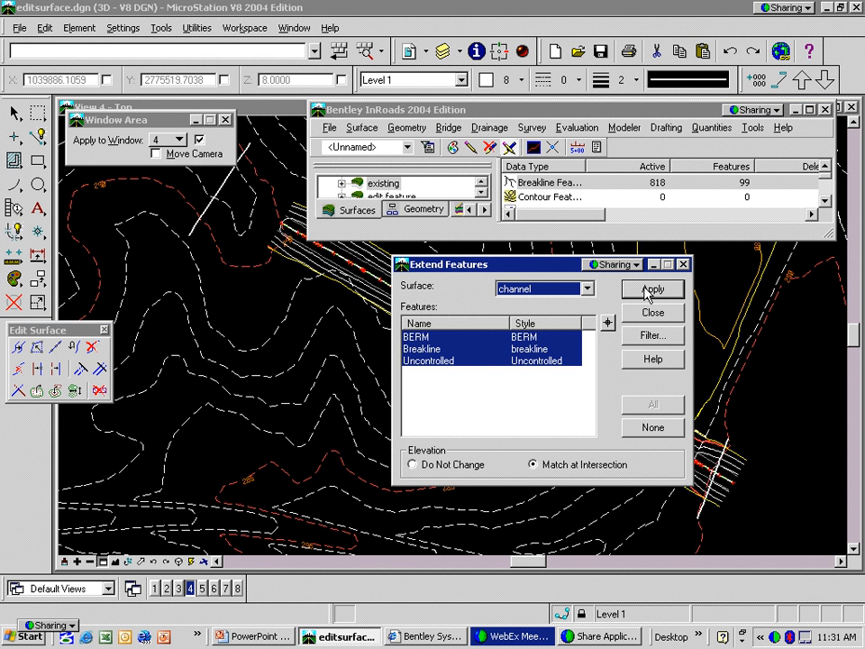
Extend the channel surface's BERM, Breakline and Uncontrolled features to the white line beyond the northwest end, with elevation set to Match at Intersection.
click(651, 289)
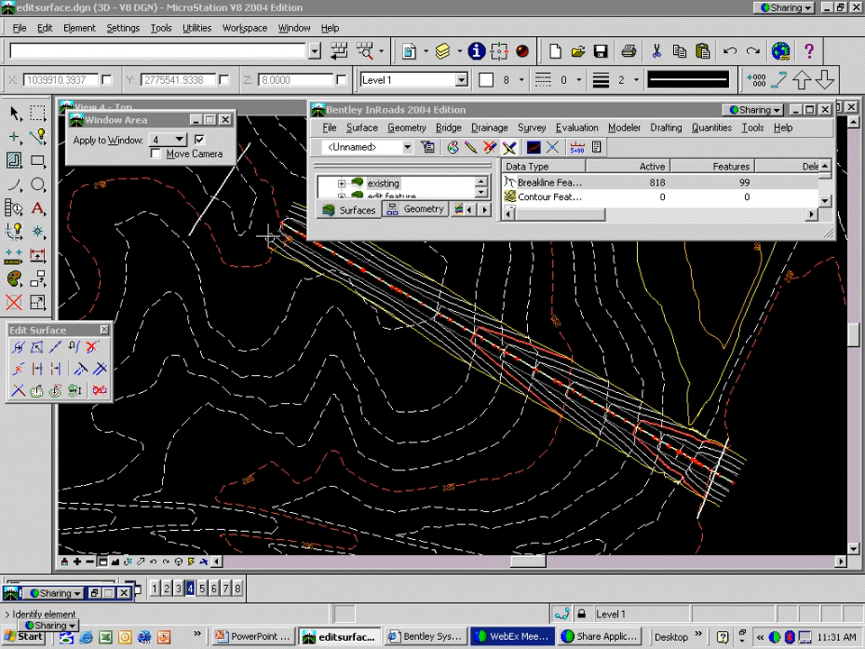
click(221, 185)
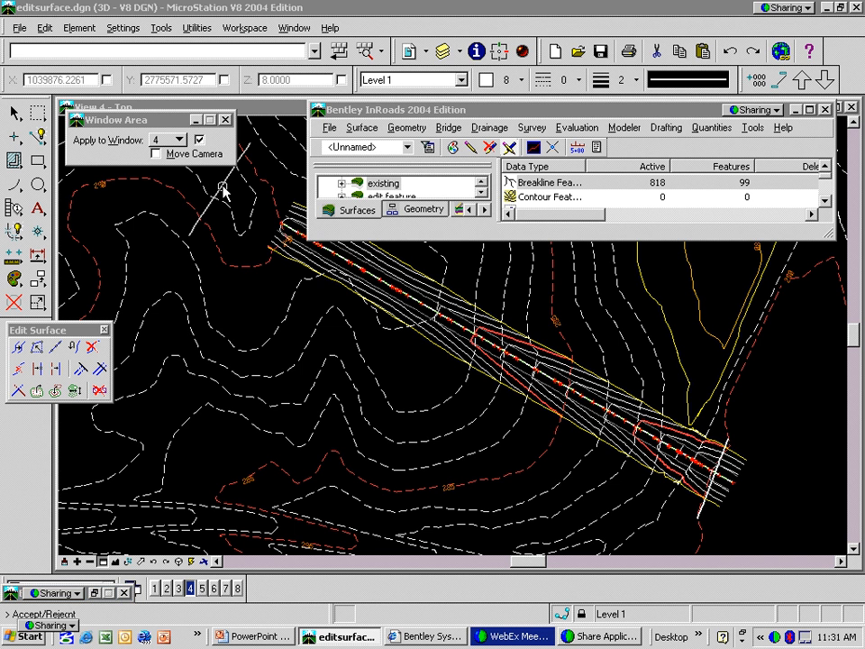
click(253, 295)
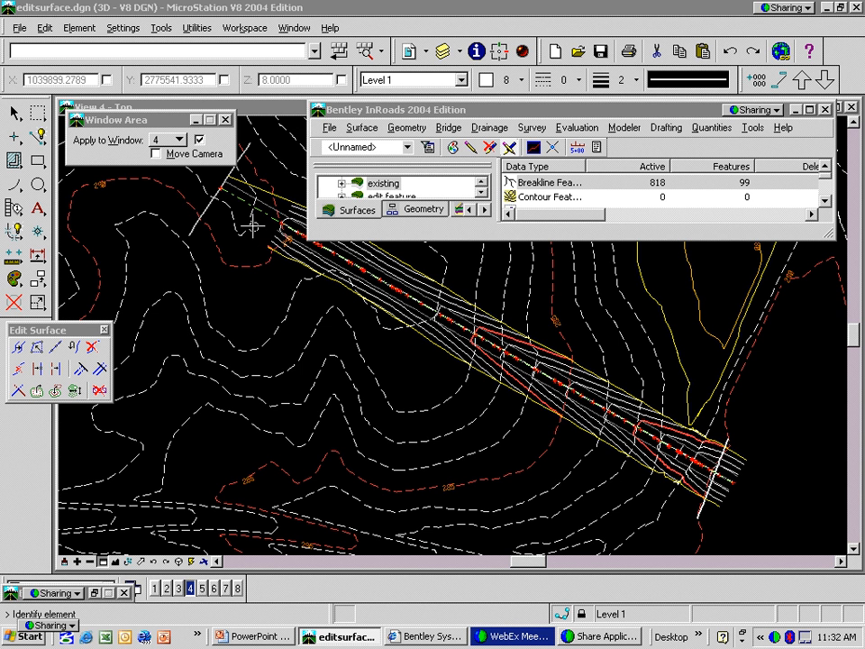
click(38, 370)
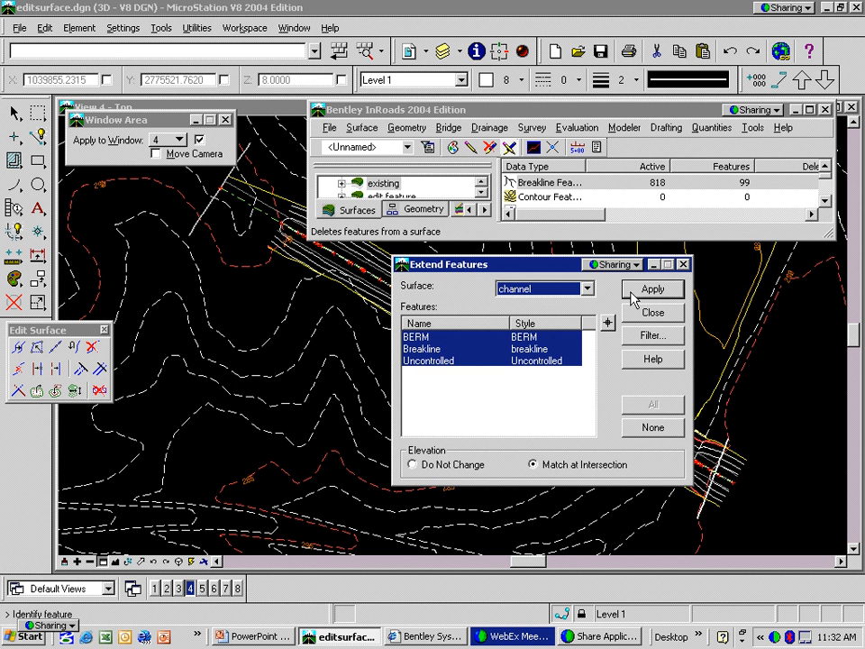
click(652, 313)
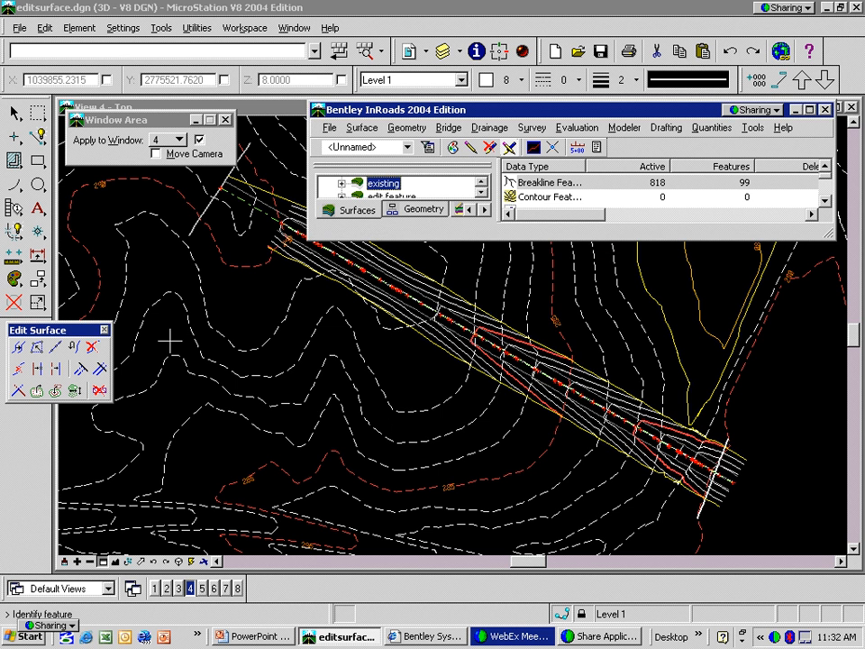
click(38, 369)
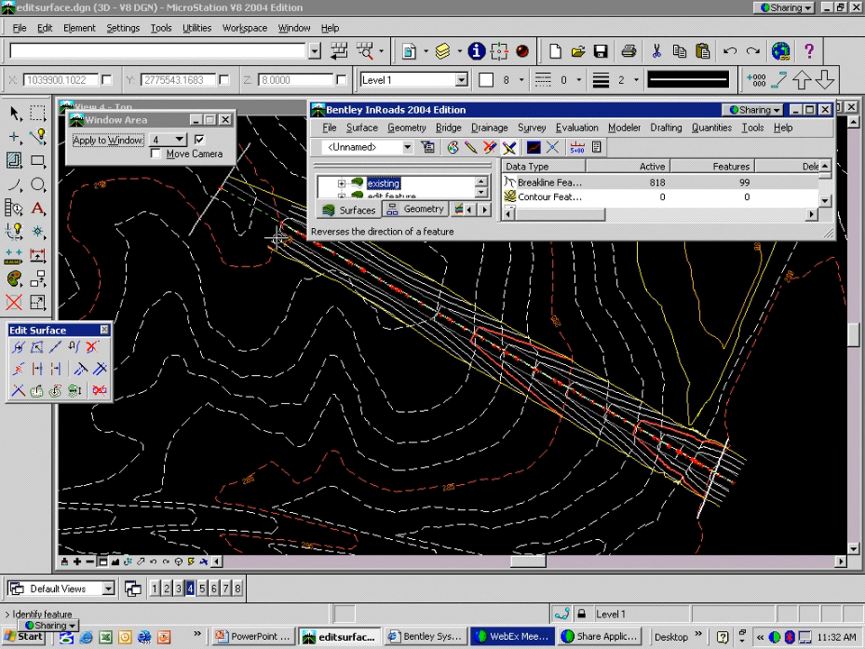
click(254, 227)
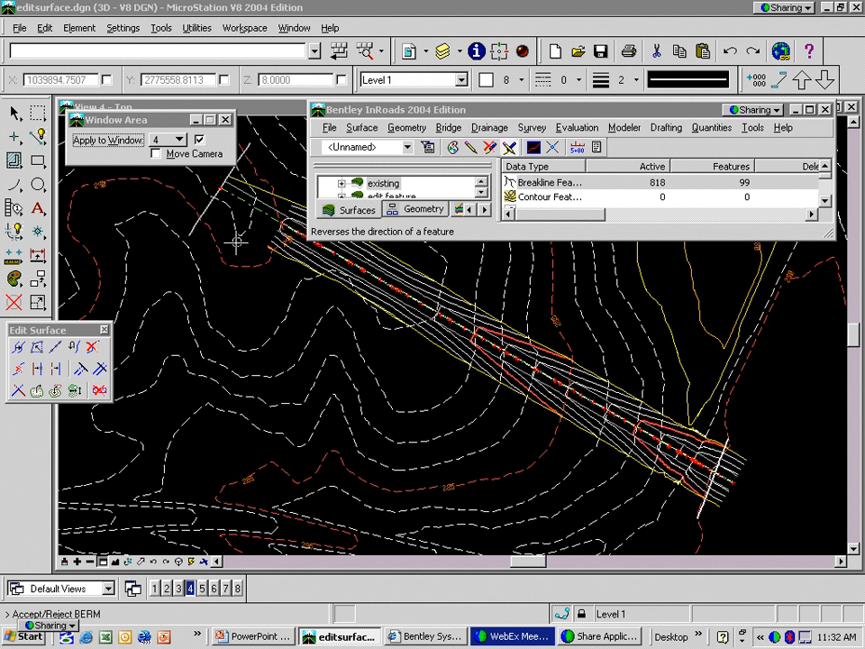
click(247, 235)
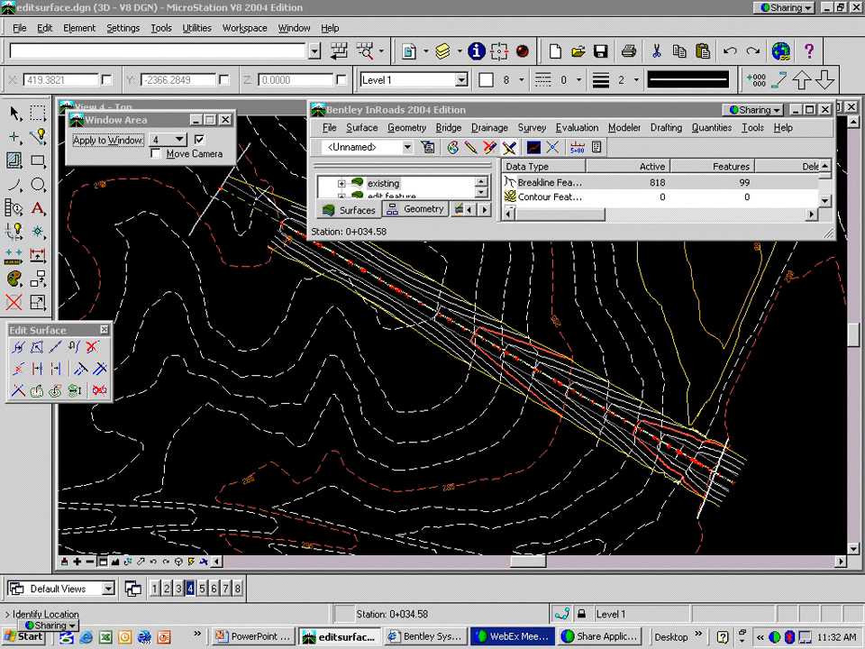
right_click(264, 196)
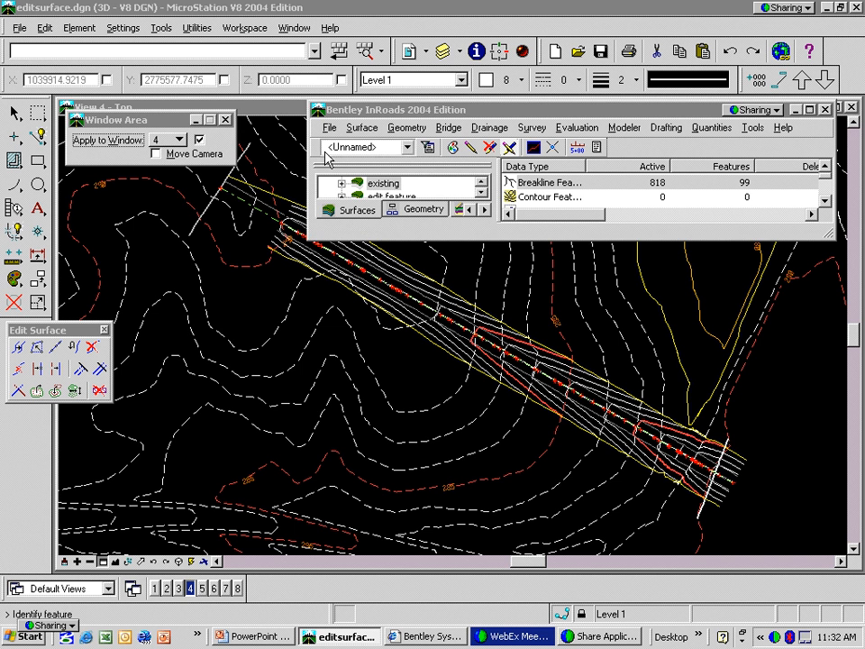
Undo the drawn feature extension and reload channel.dtm, overwriting the channel surface.
click(729, 53)
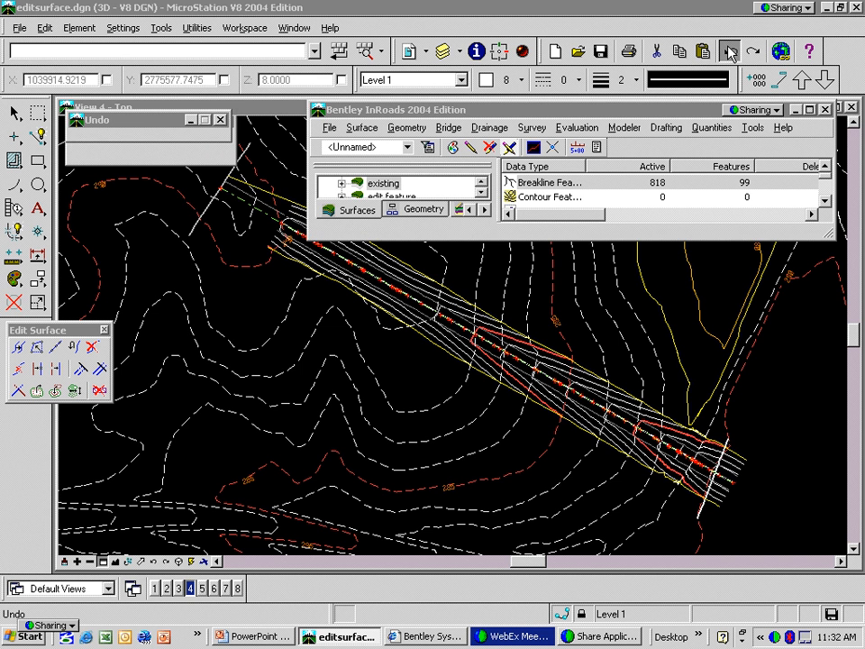
click(330, 128)
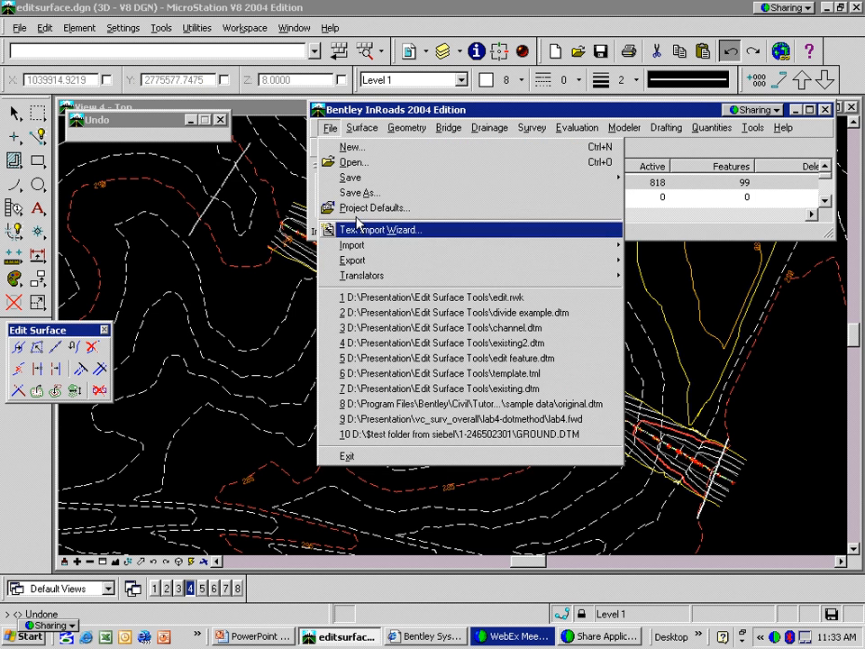
click(419, 330)
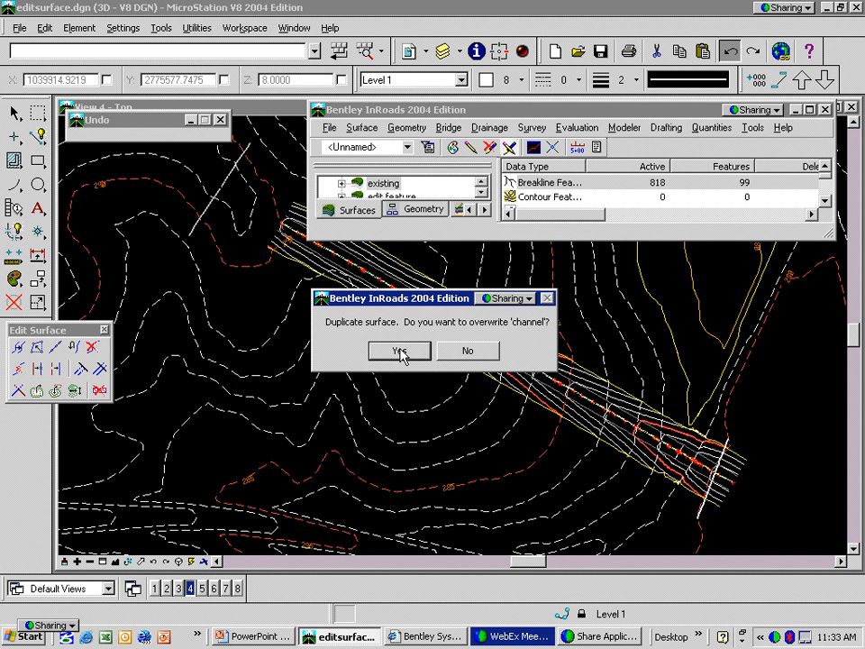
click(400, 351)
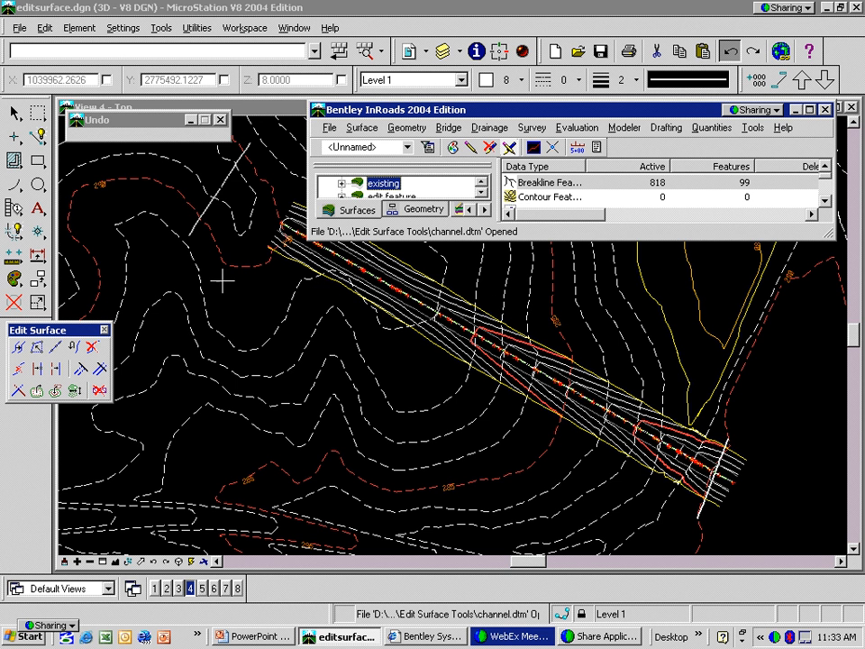
Break the channel's Uncontrolled feature into two near its northwest end, at about station 0+255.
click(80, 370)
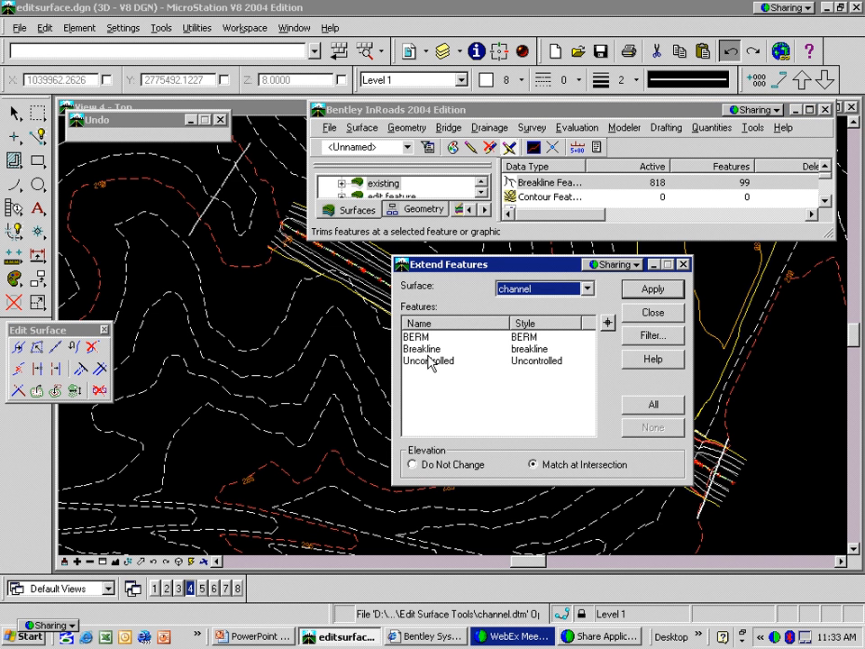
click(650, 313)
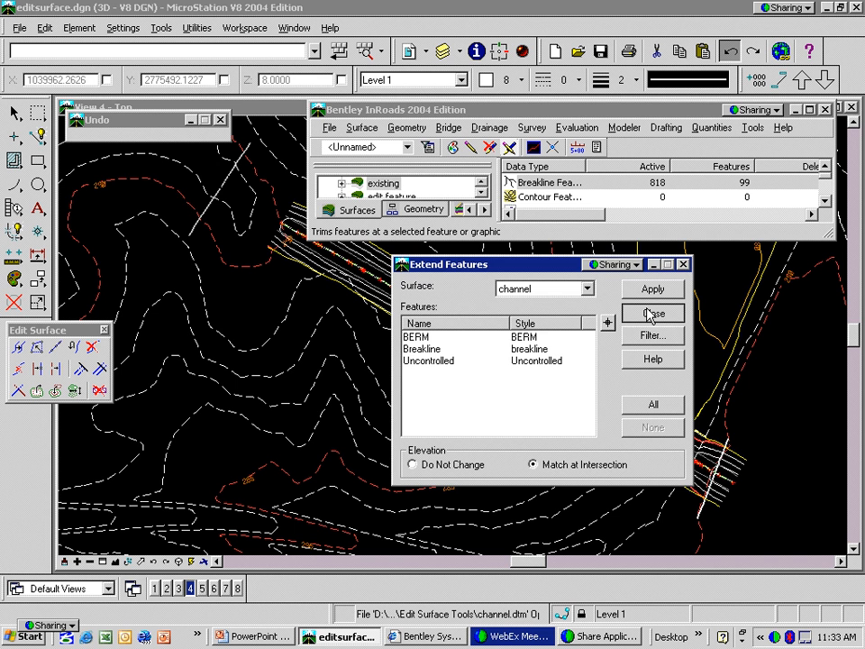
click(40, 370)
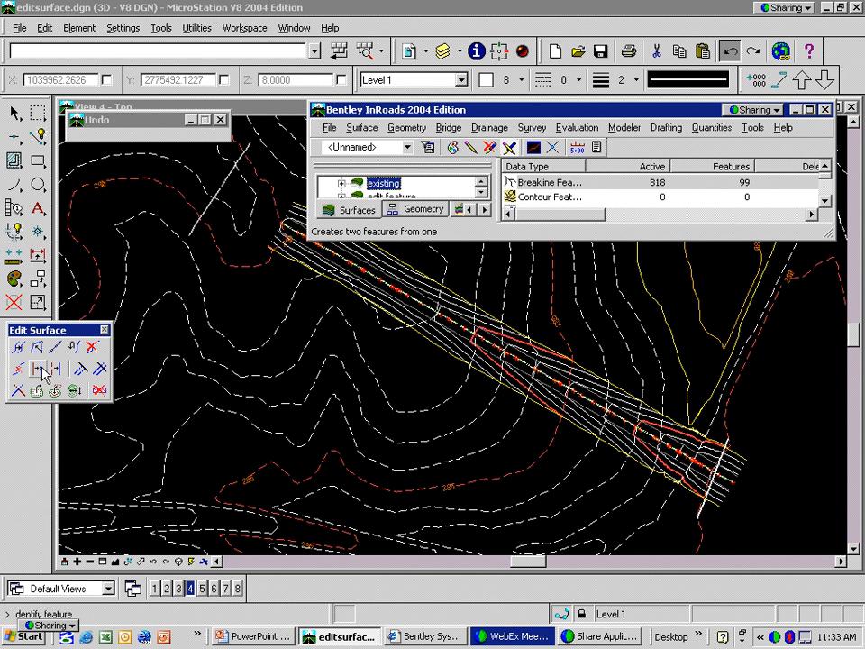
click(281, 263)
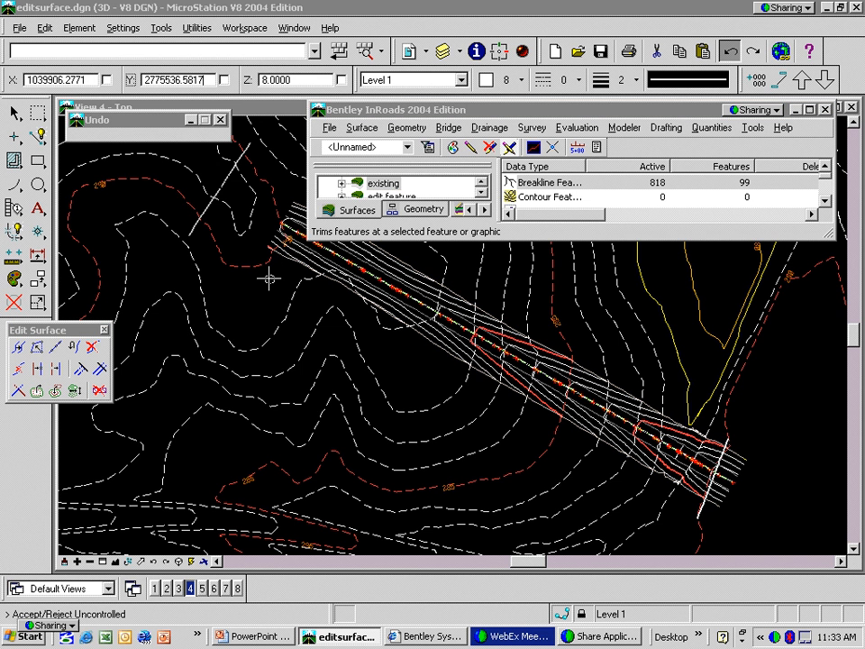
click(270, 272)
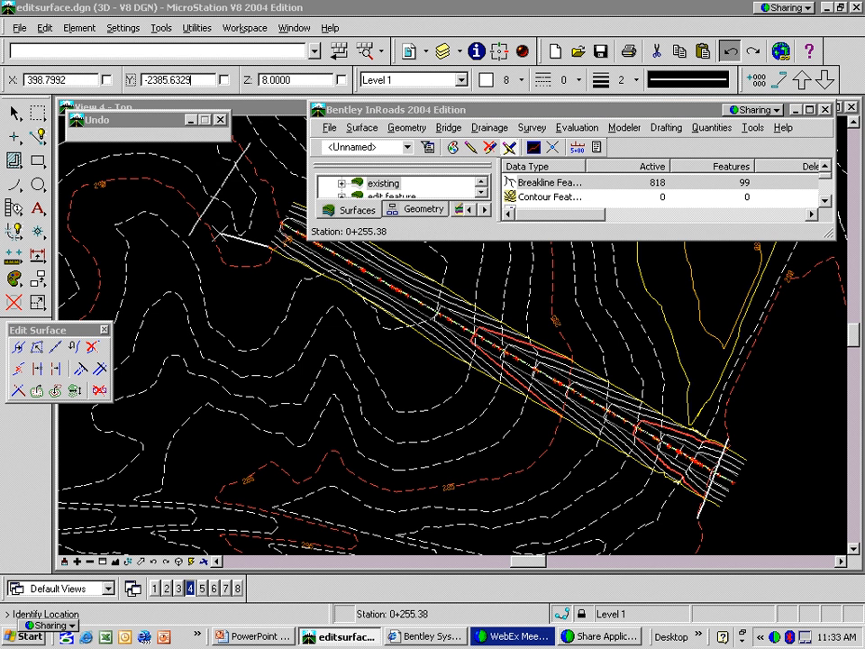
click(270, 245)
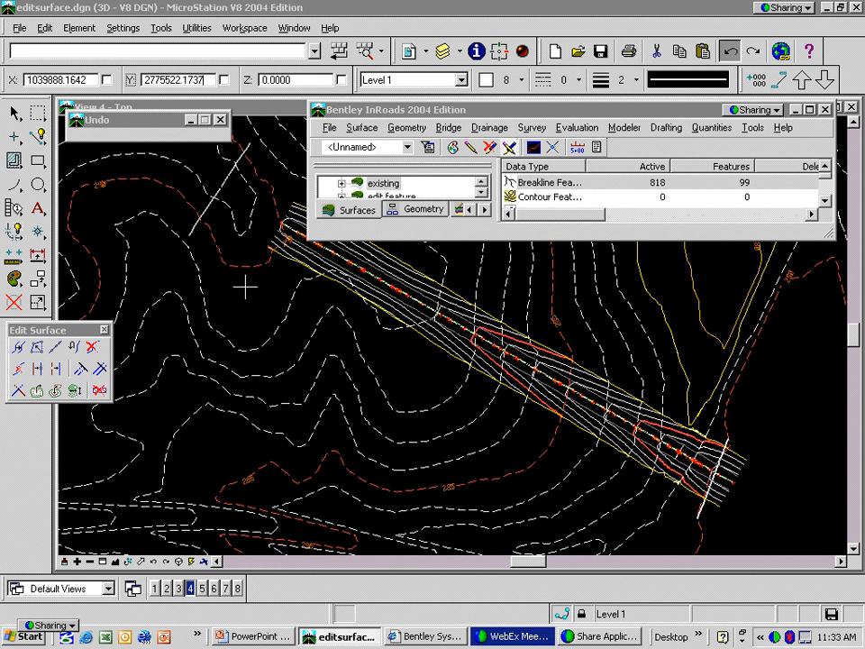
Break the channel's BERM feature into two near its northwest end, at about station 0+254.
click(54, 377)
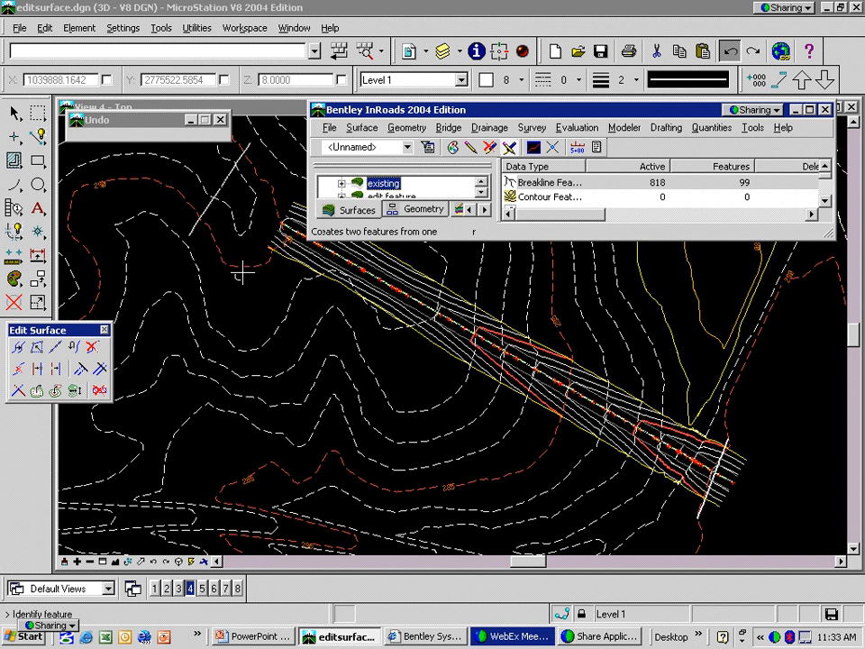
click(312, 252)
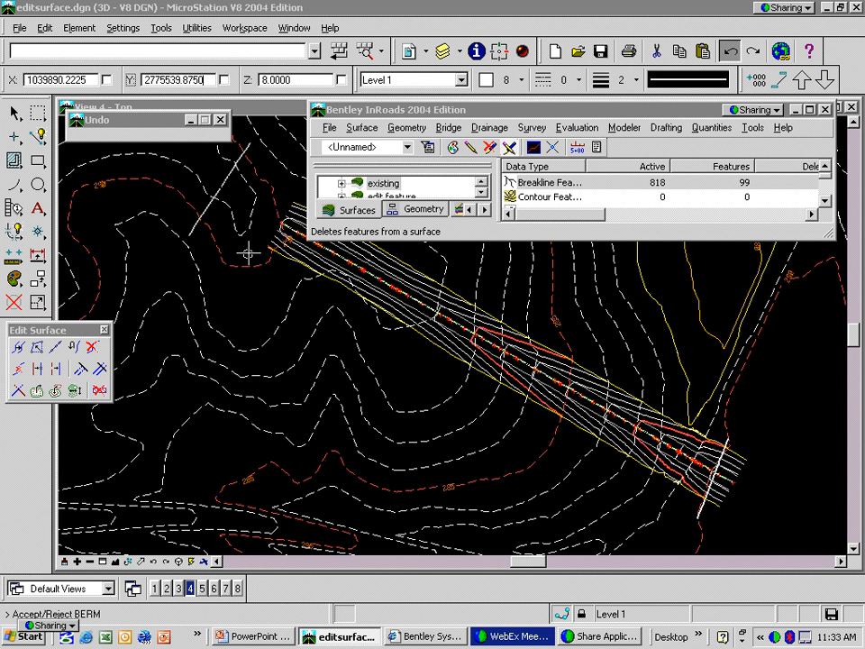
click(238, 243)
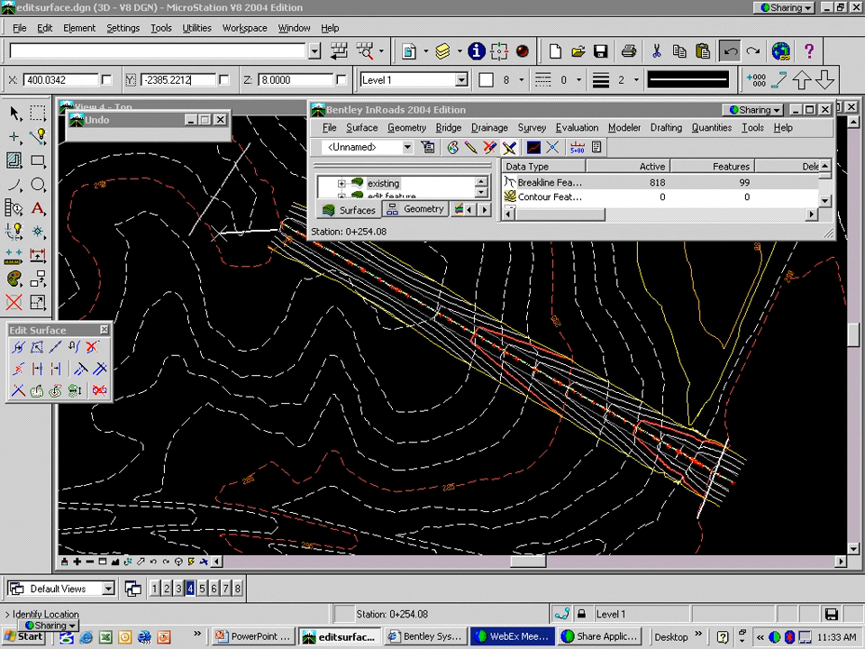
click(221, 234)
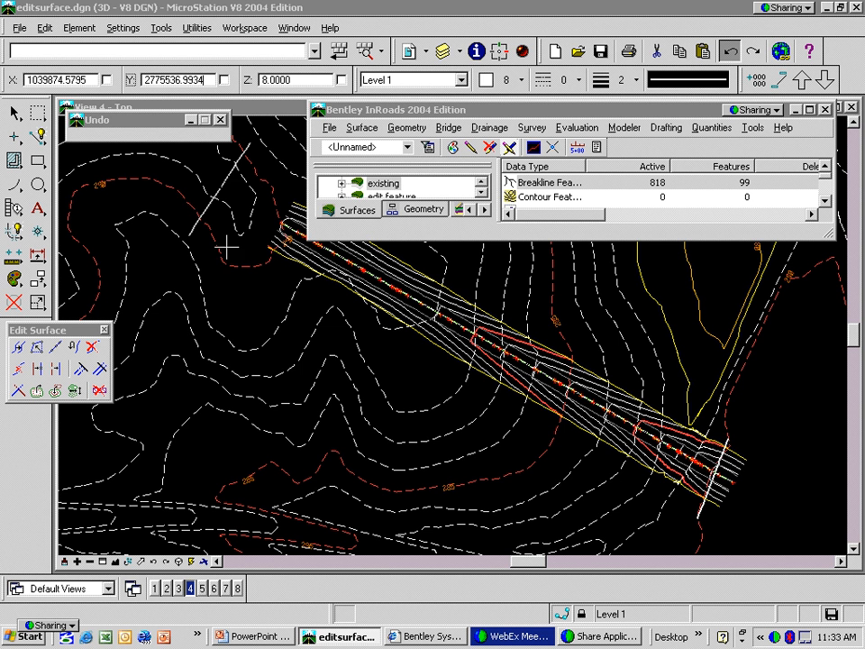
Review the channel surface's feature list in Feature Properties to check the broken features.
click(362, 127)
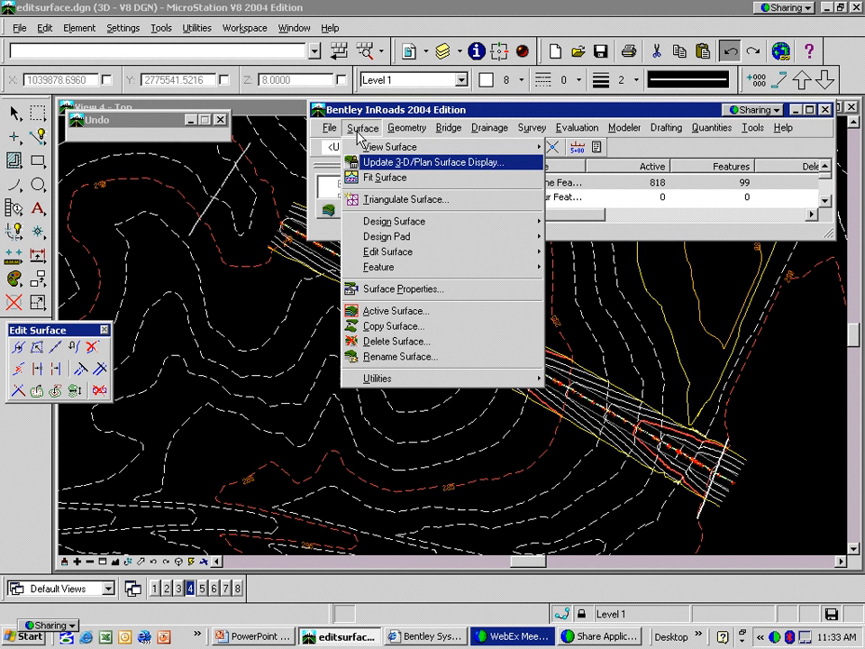
mouse_move(395, 253)
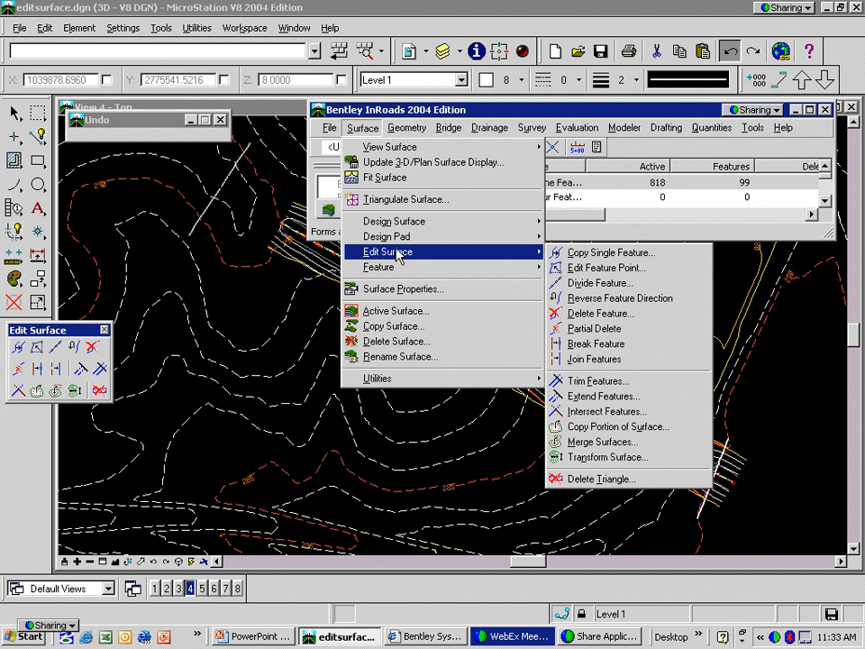
mouse_move(495, 267)
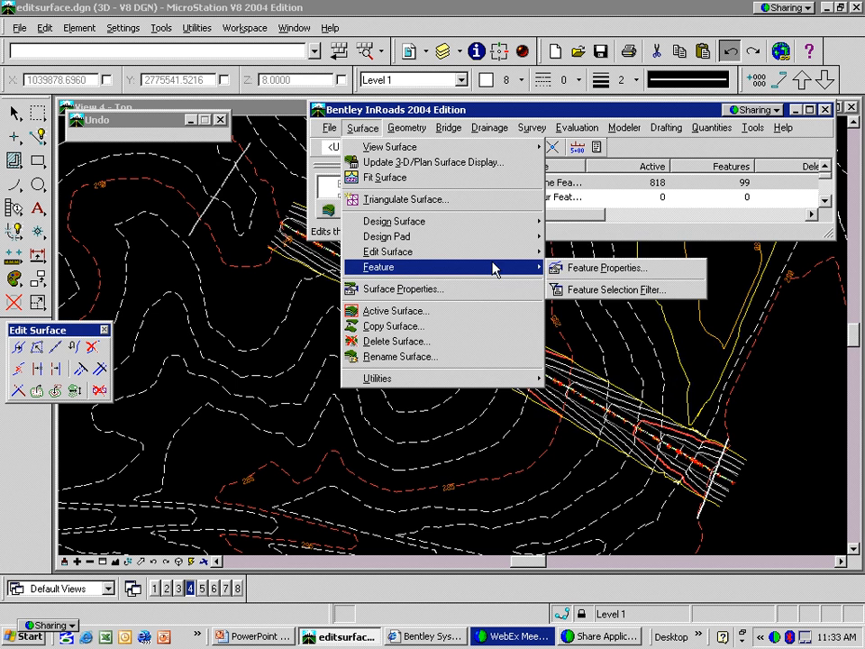
click(595, 267)
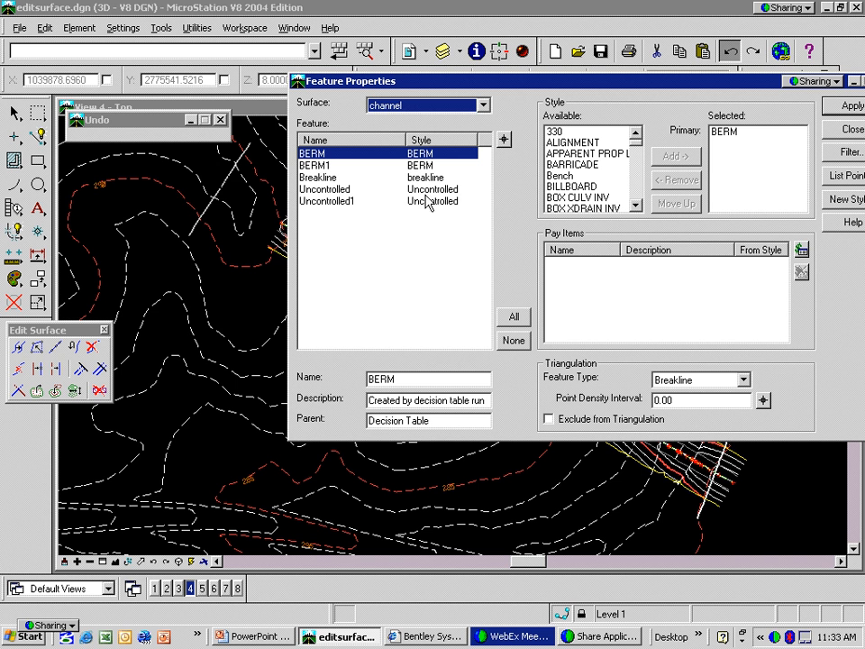
click(848, 133)
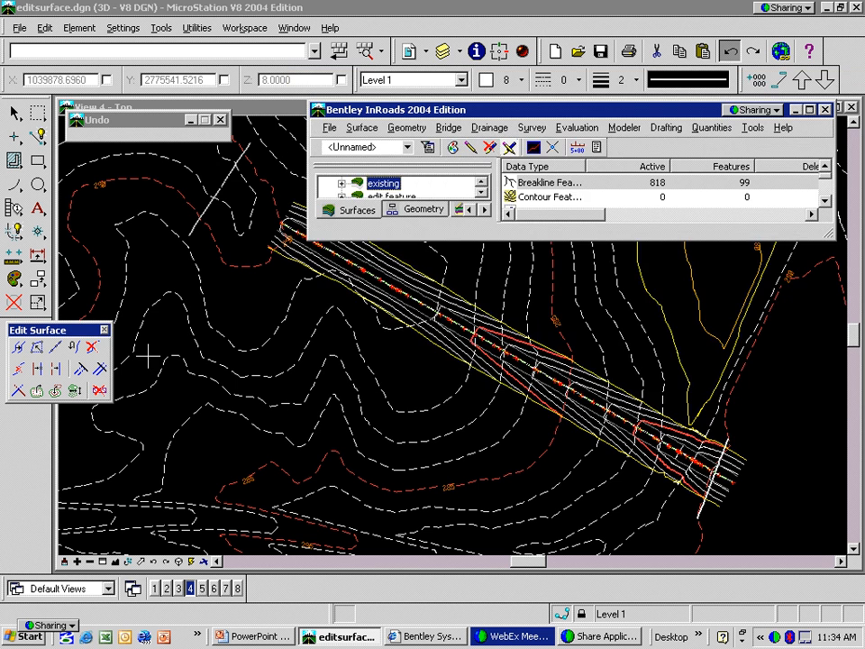
Extend all channel surface features to the drawn line at the northwest end, matching elevation at the intersection.
click(78, 370)
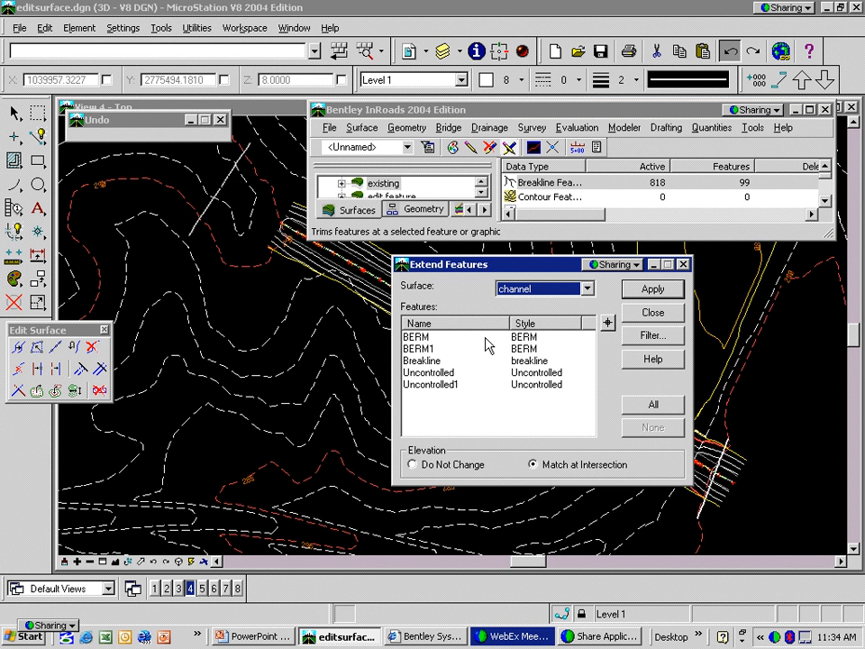
click(665, 408)
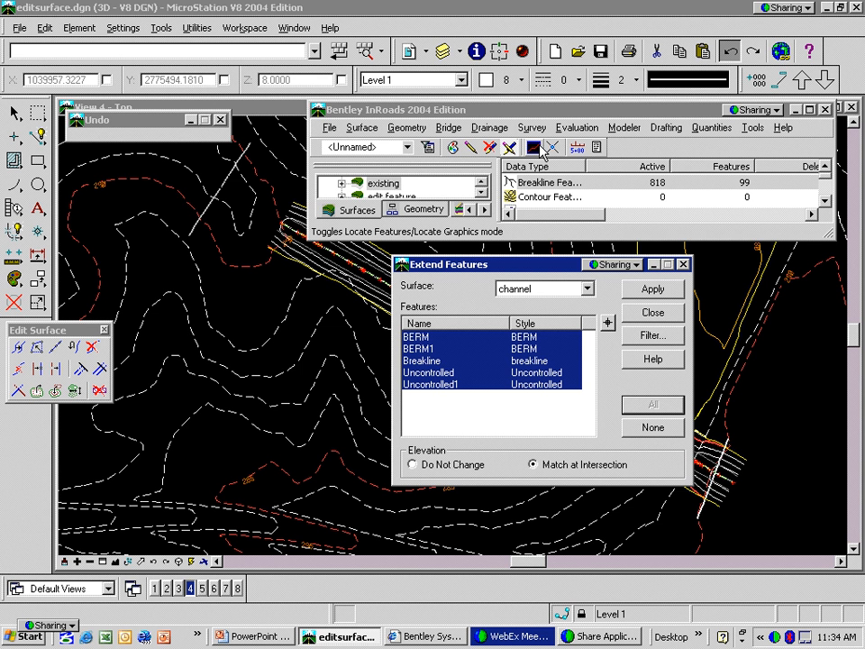
click(654, 290)
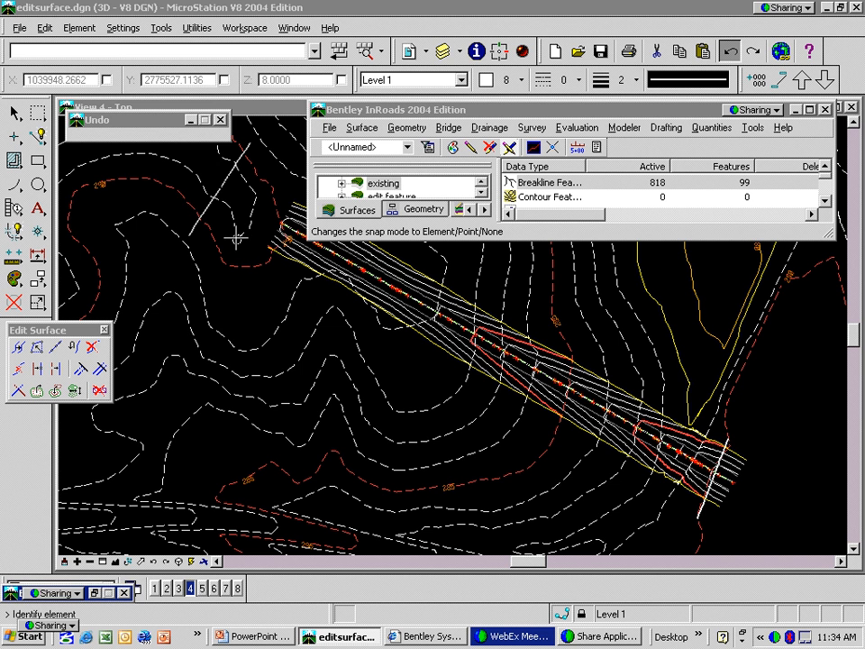
click(224, 186)
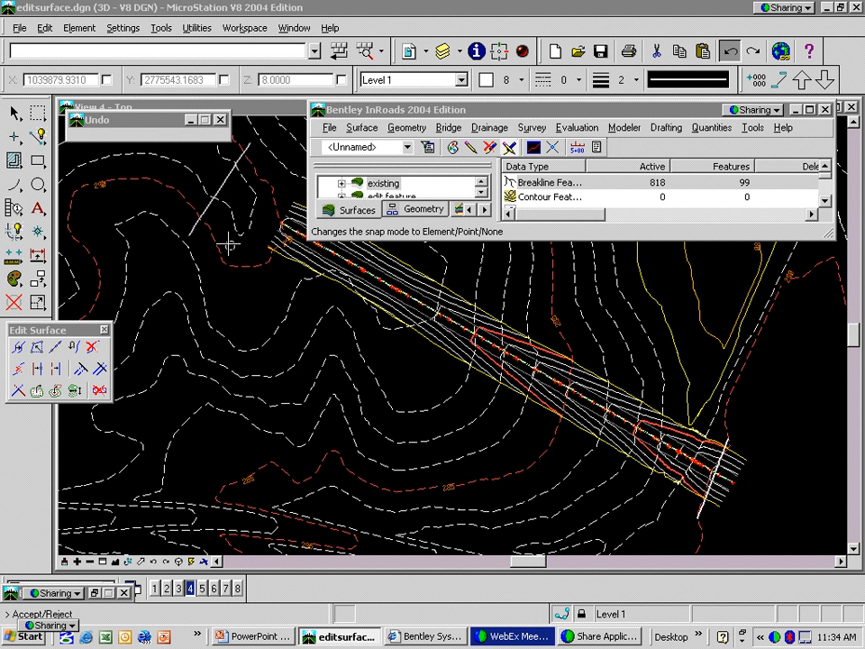
click(224, 237)
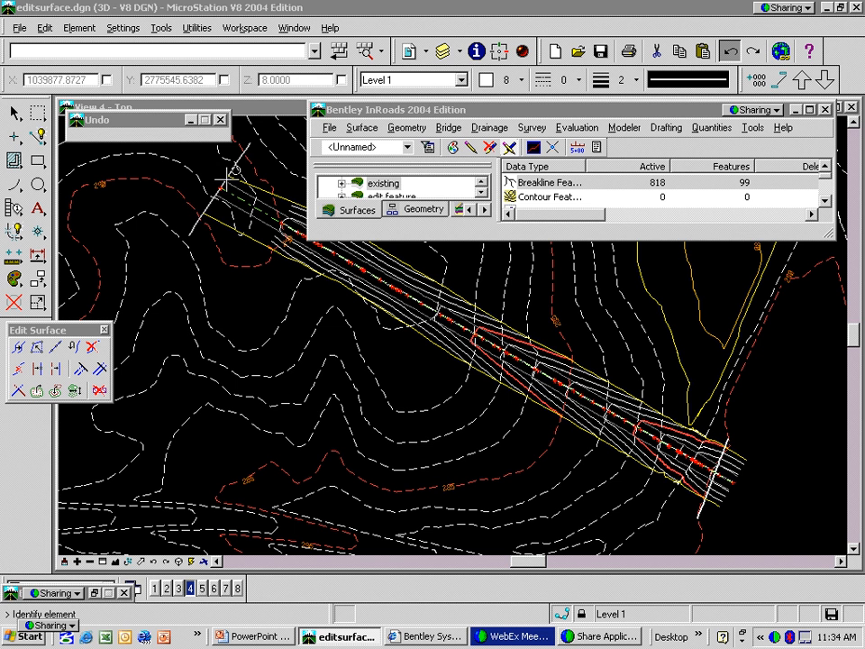
right_click(249, 281)
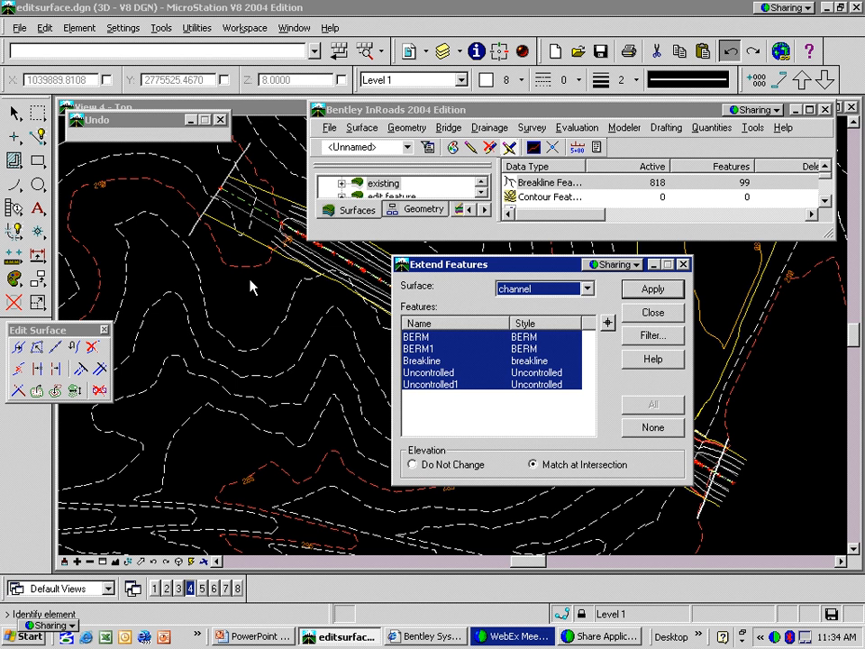
click(666, 312)
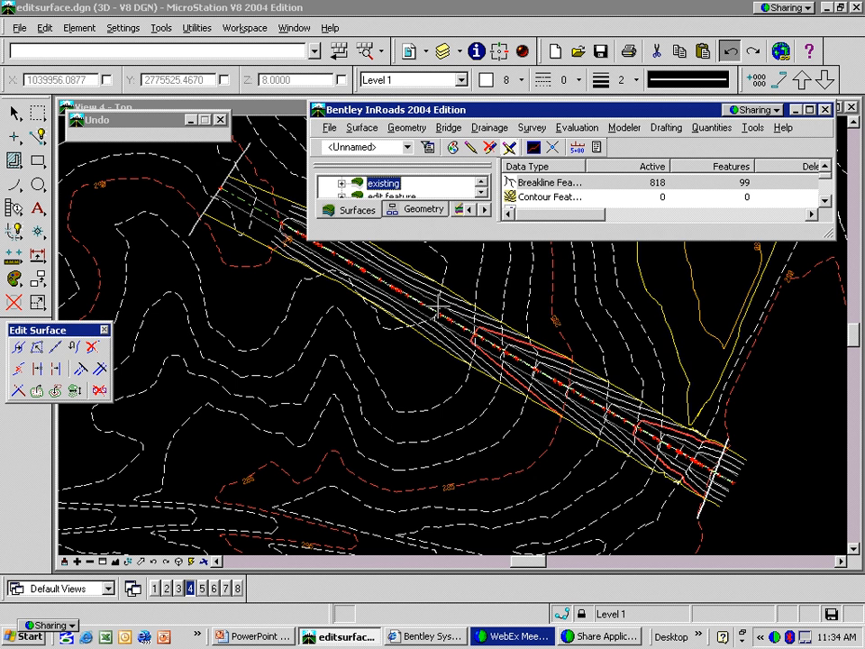
Trim all channel features to one side at the drawn line near the southeast end, removing the part beyond it with Match at Intersection elevation.
click(103, 370)
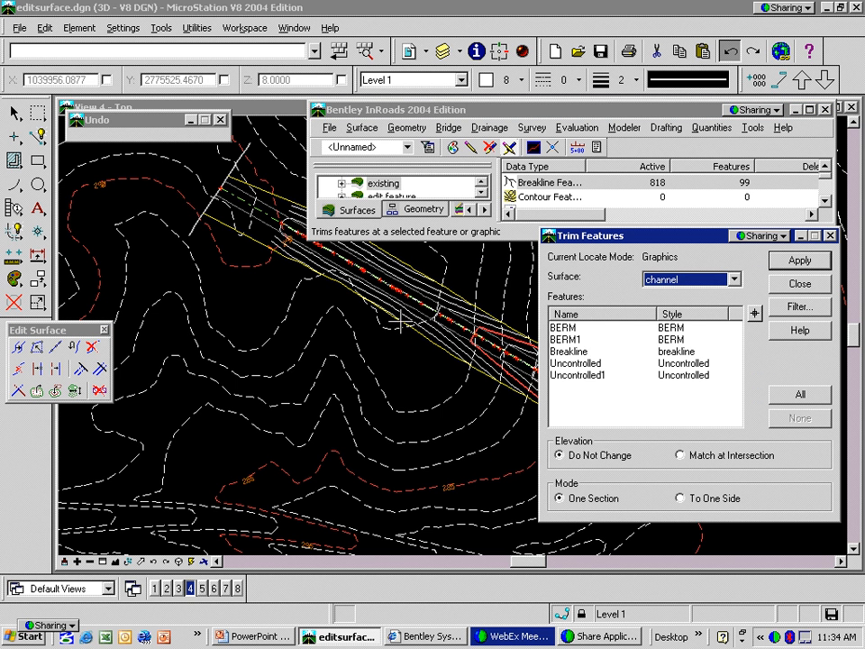
click(801, 398)
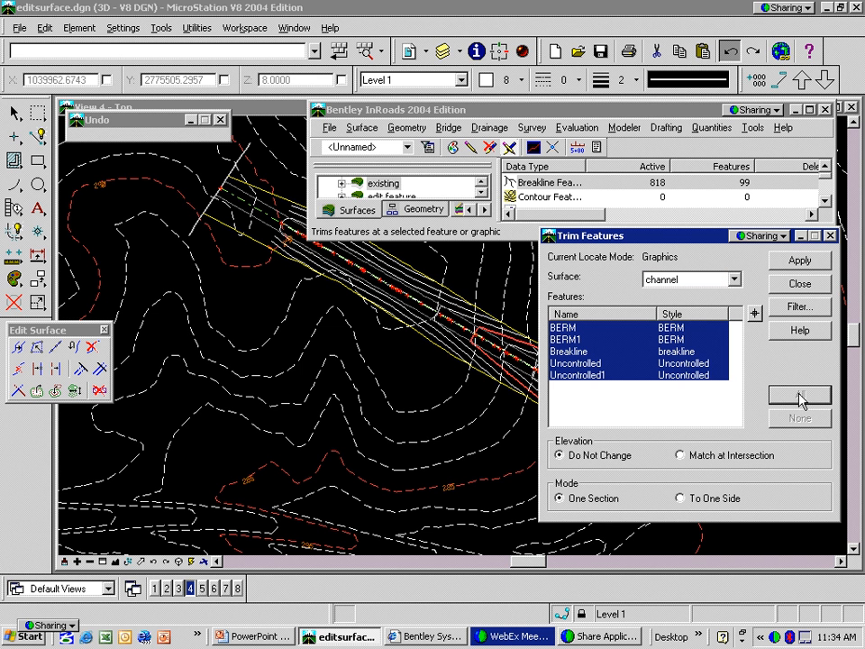
click(683, 457)
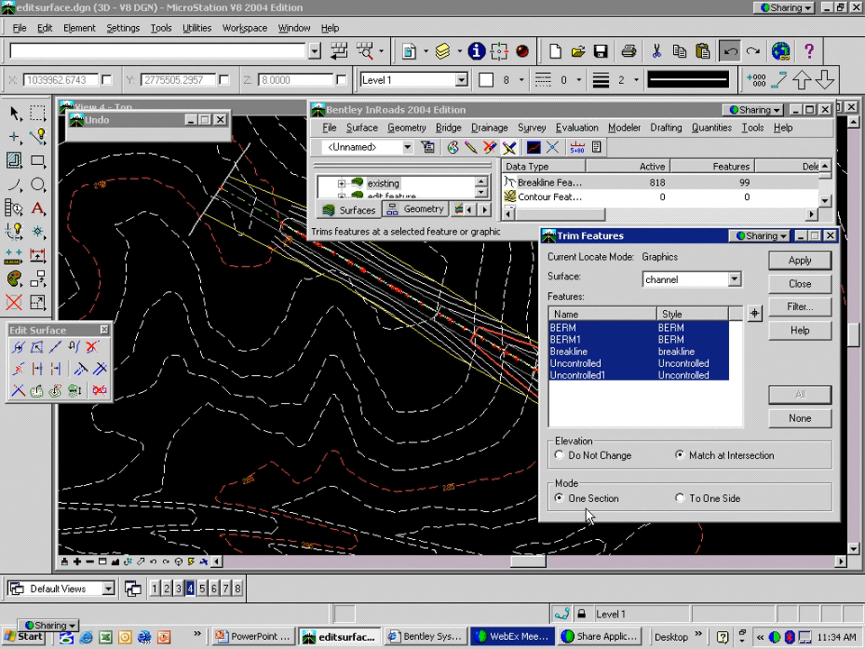
click(682, 501)
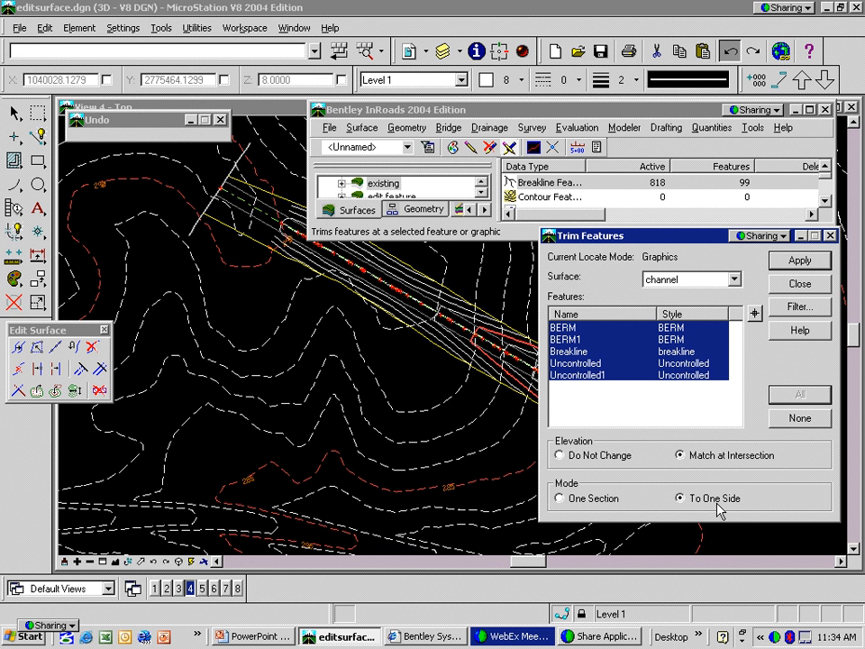
click(799, 262)
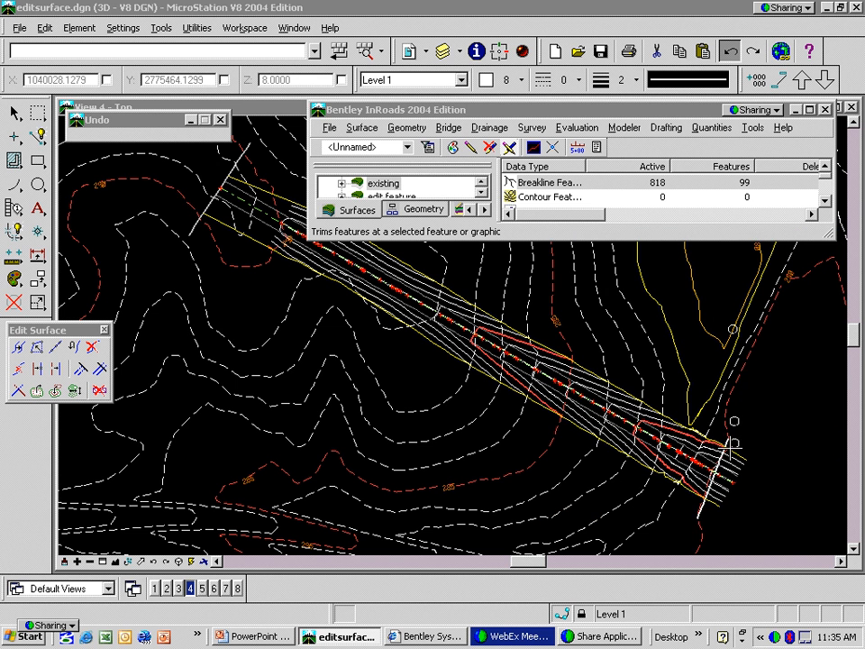
click(716, 507)
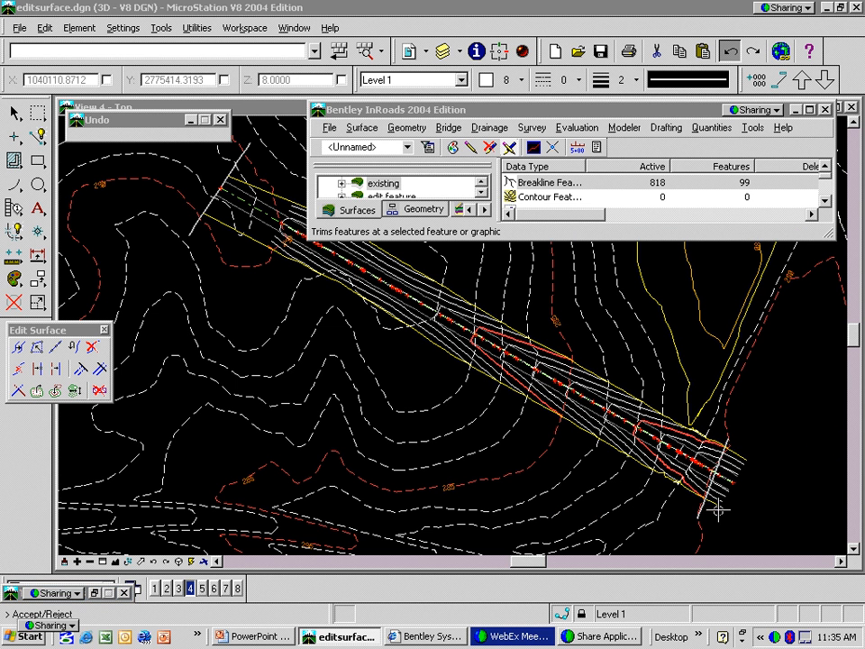
click(770, 419)
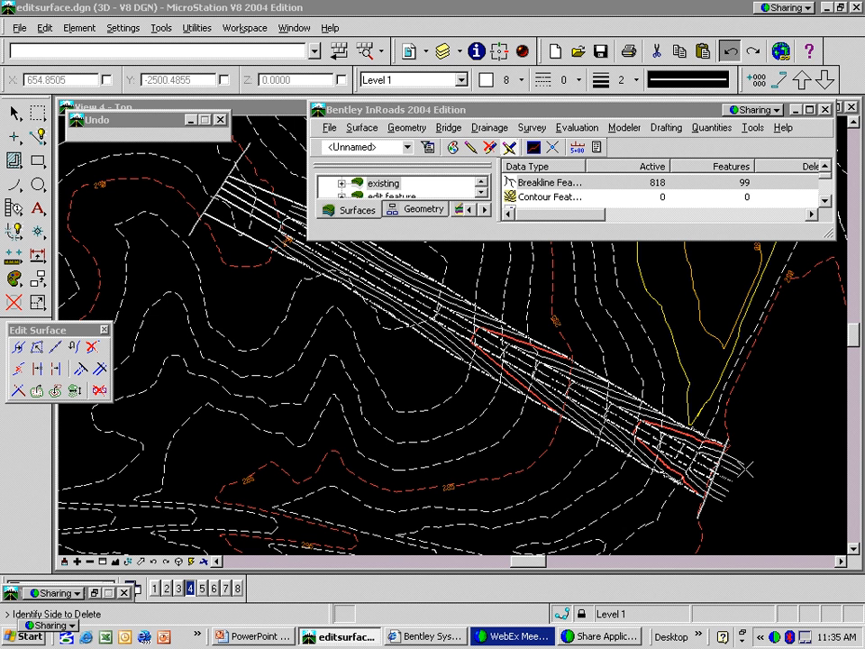
click(728, 437)
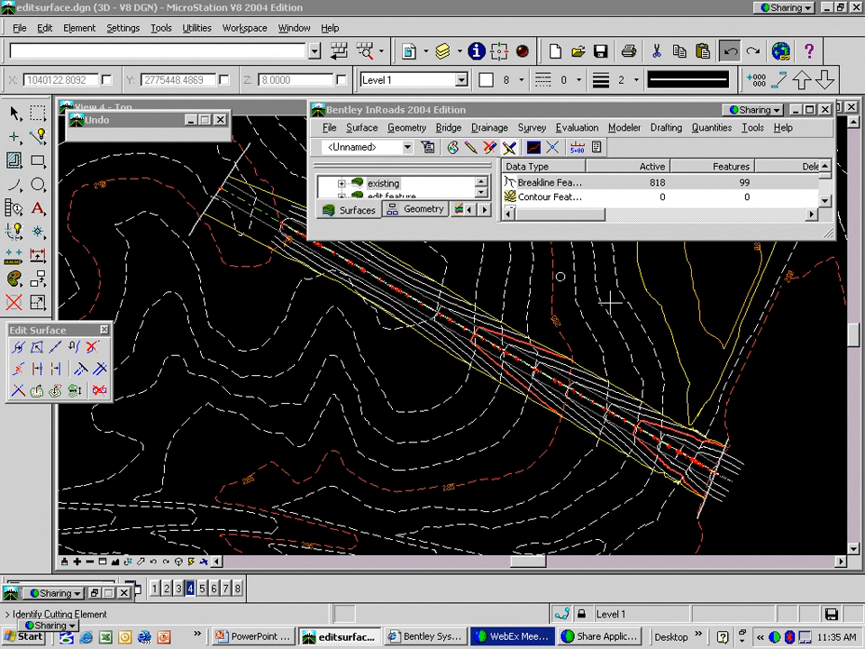
Re-triangulate the channel surface and display its contours at a 1.00 interval.
click(363, 128)
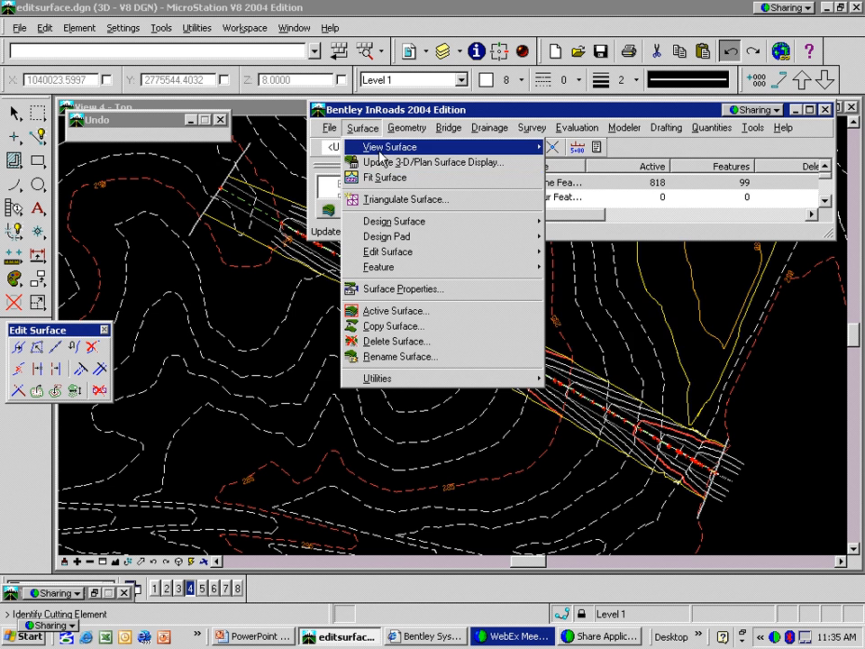
mouse_move(381, 156)
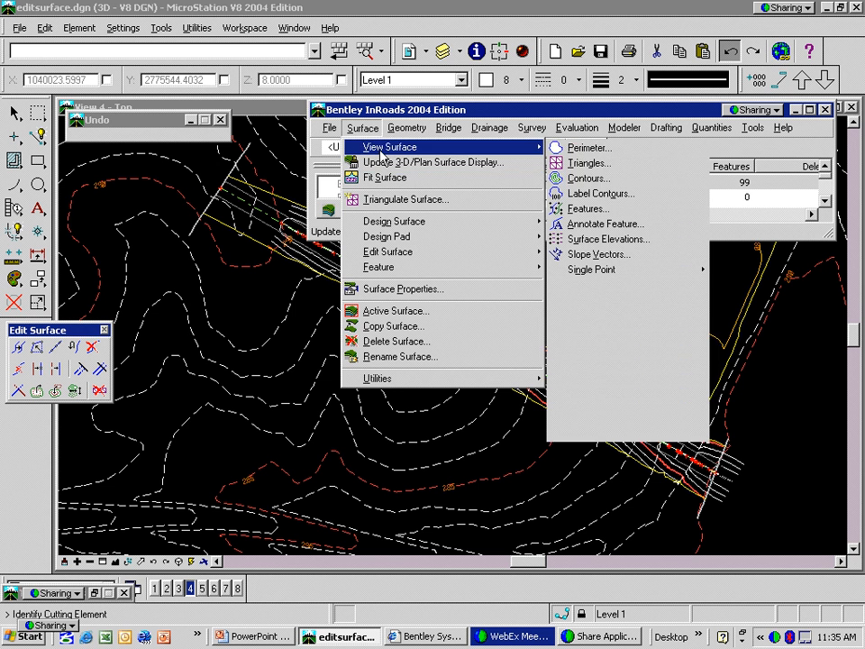
click(583, 183)
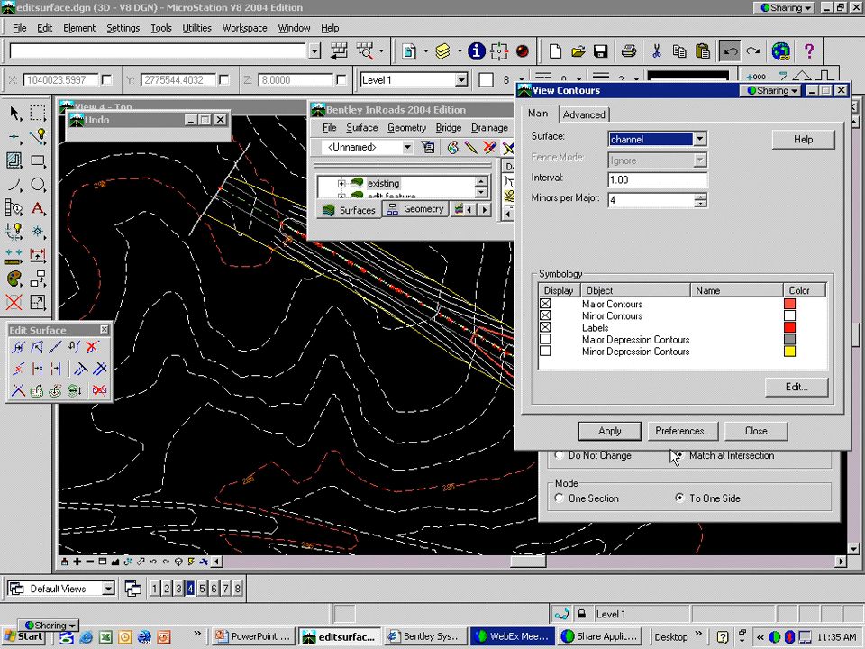
click(610, 431)
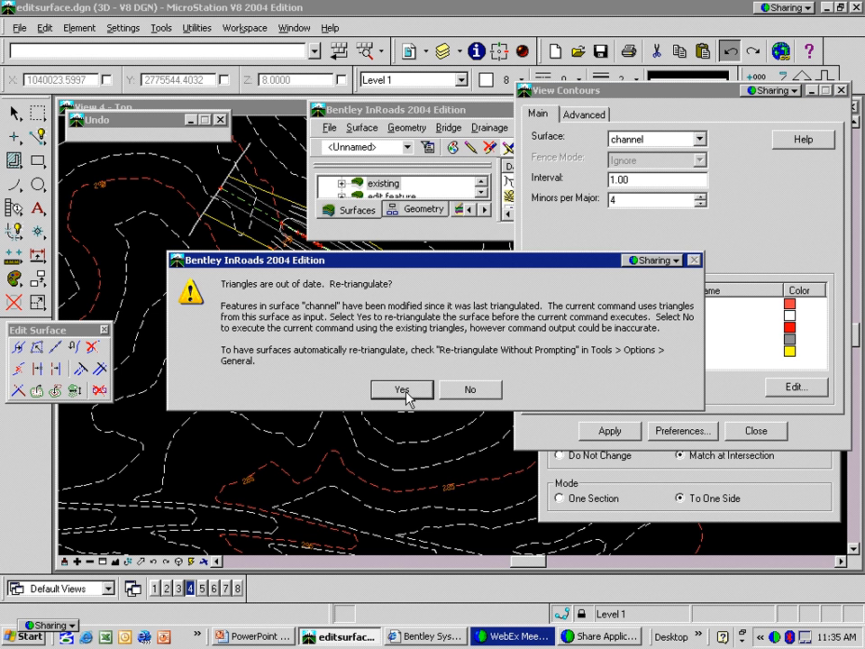
click(405, 390)
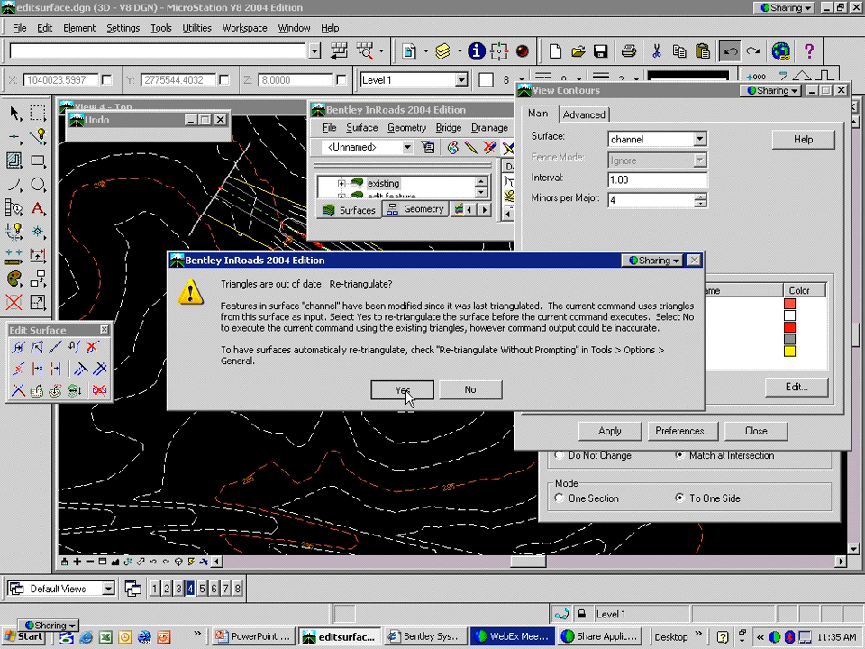
click(762, 434)
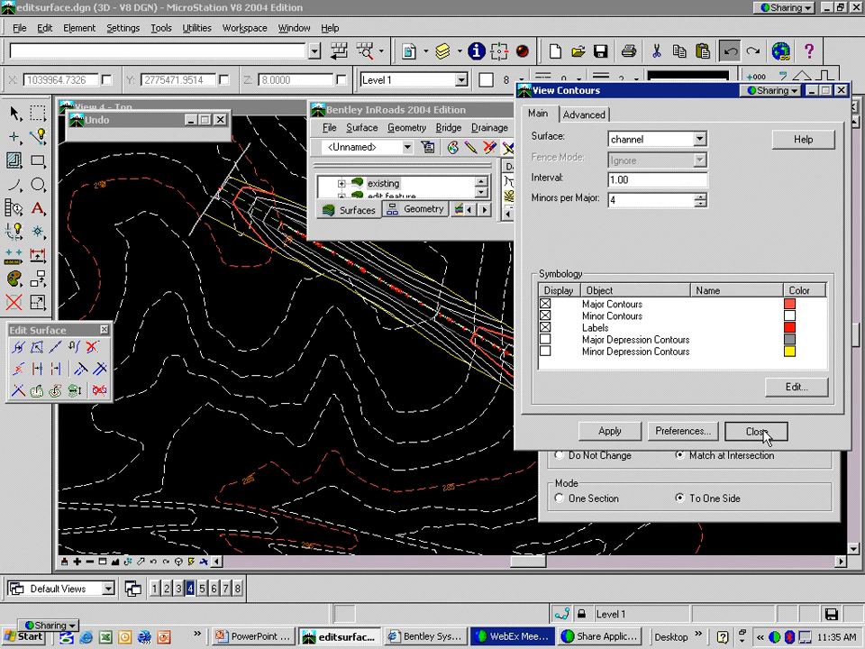
click(800, 283)
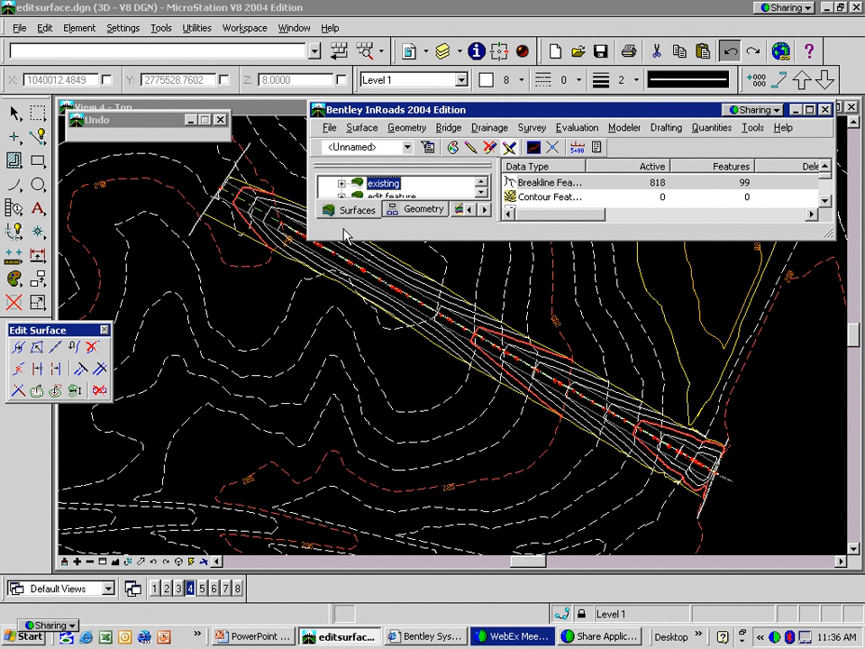
key(alt+Tab)
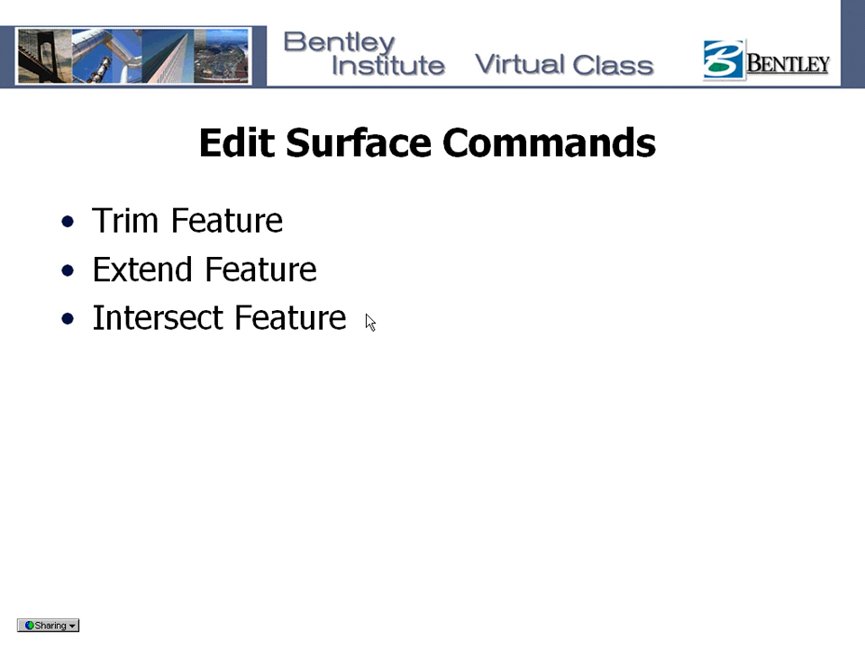
key(alt+Tab)
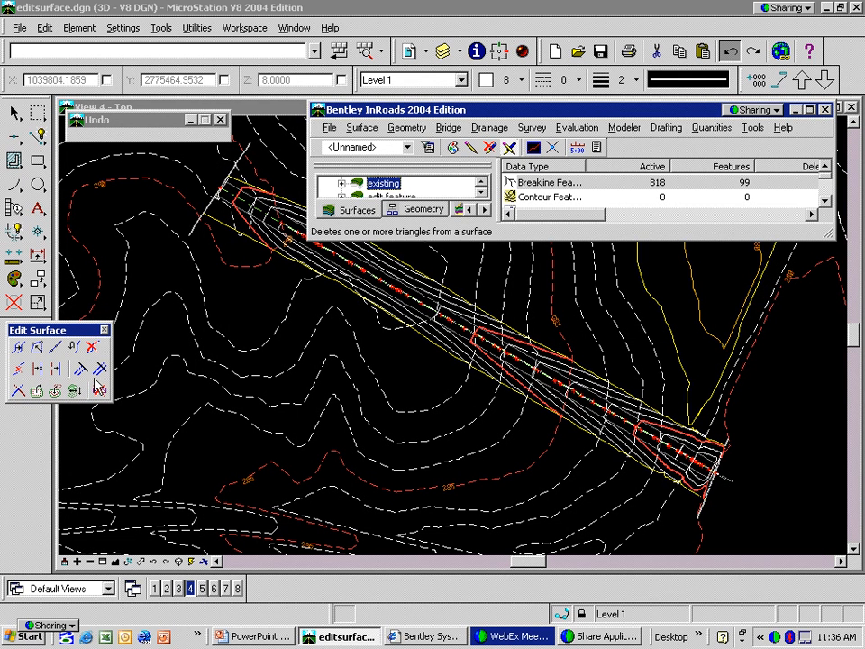
Start Intersect Features in feature locate mode with channel as the surface for both Feature 1 and Feature 2.
click(18, 393)
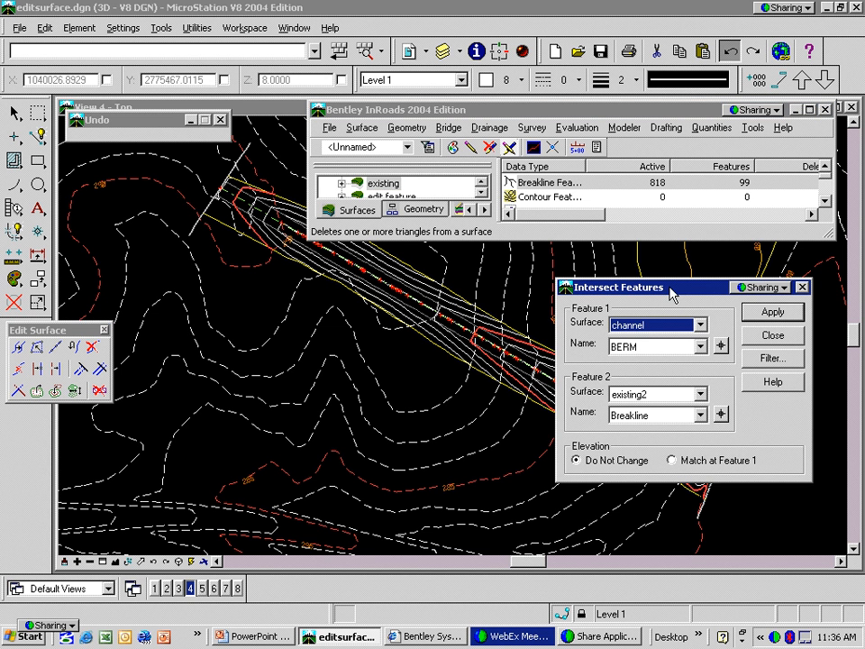
click(535, 148)
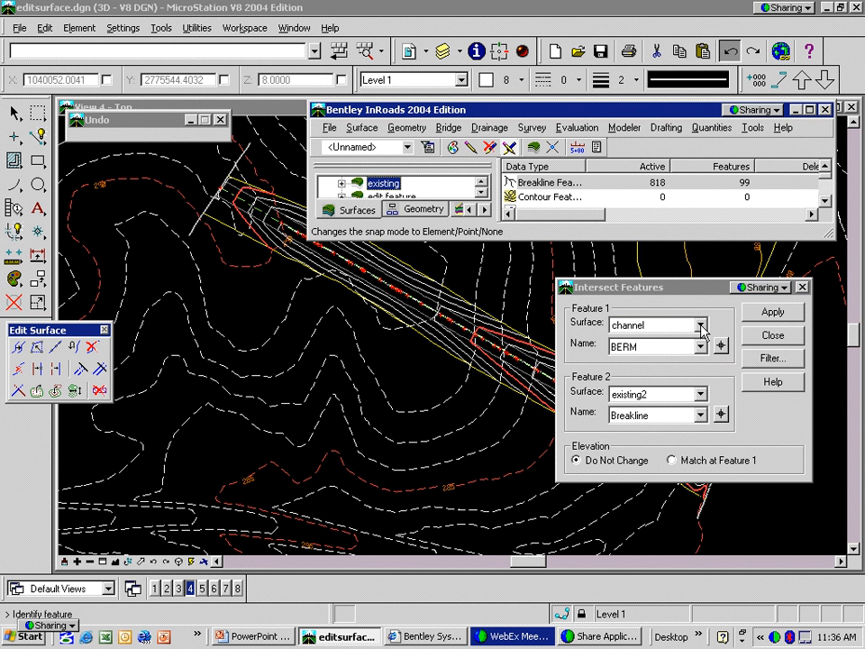
click(700, 326)
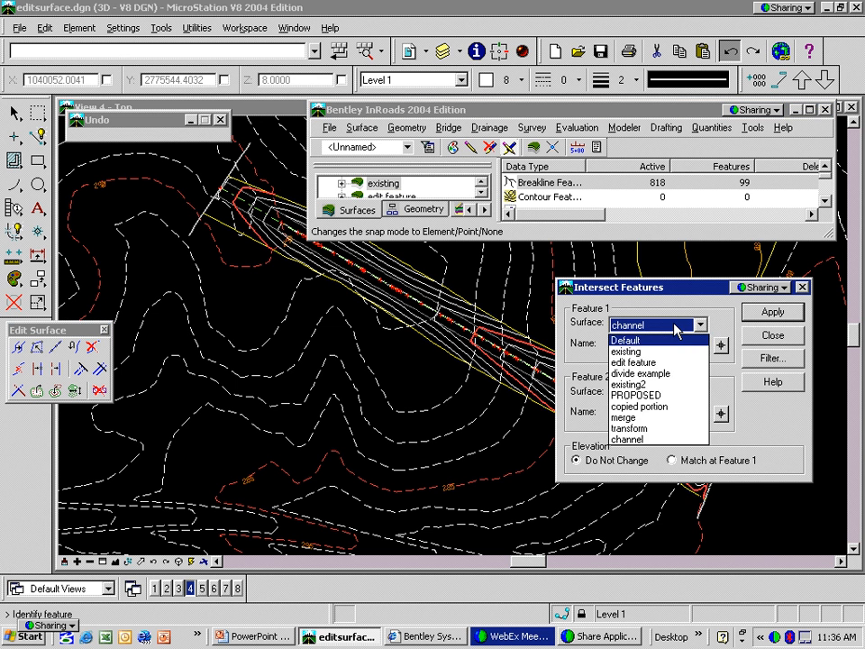
click(677, 330)
click(697, 394)
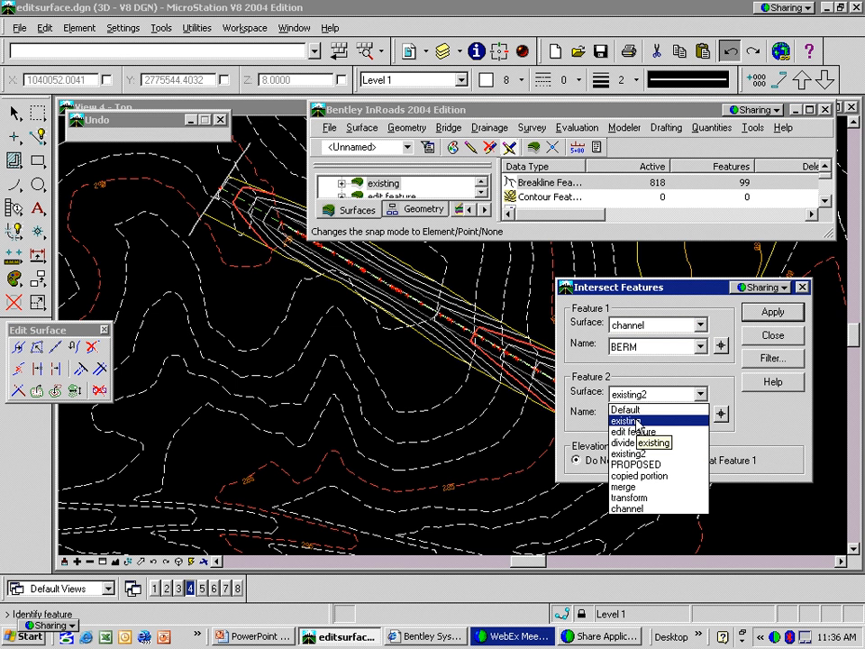
click(641, 508)
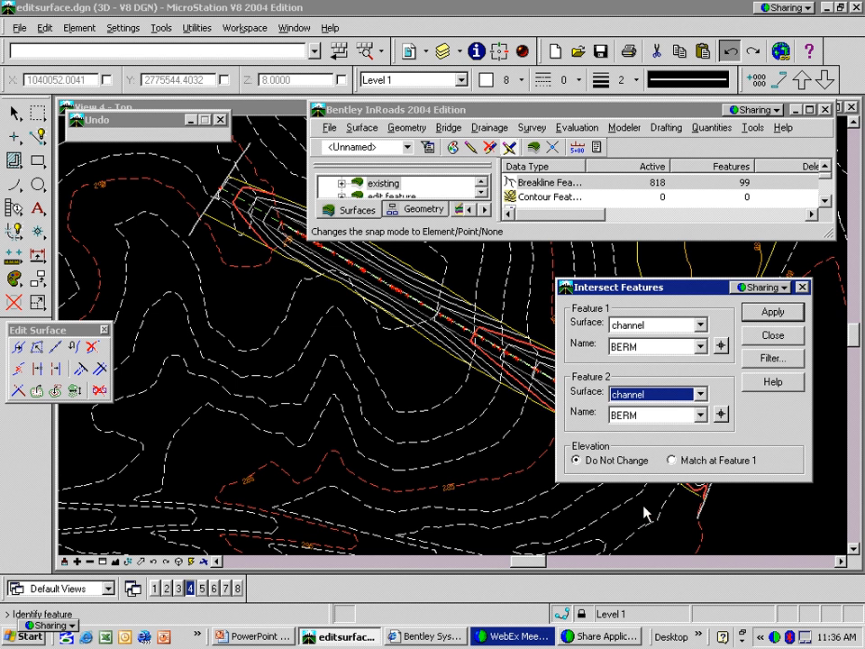
Pick Uncontrolled1 as Feature 1 and Uncontrolled as Feature 2 in the drawing, with elevation set to Match at Feature 1.
click(720, 345)
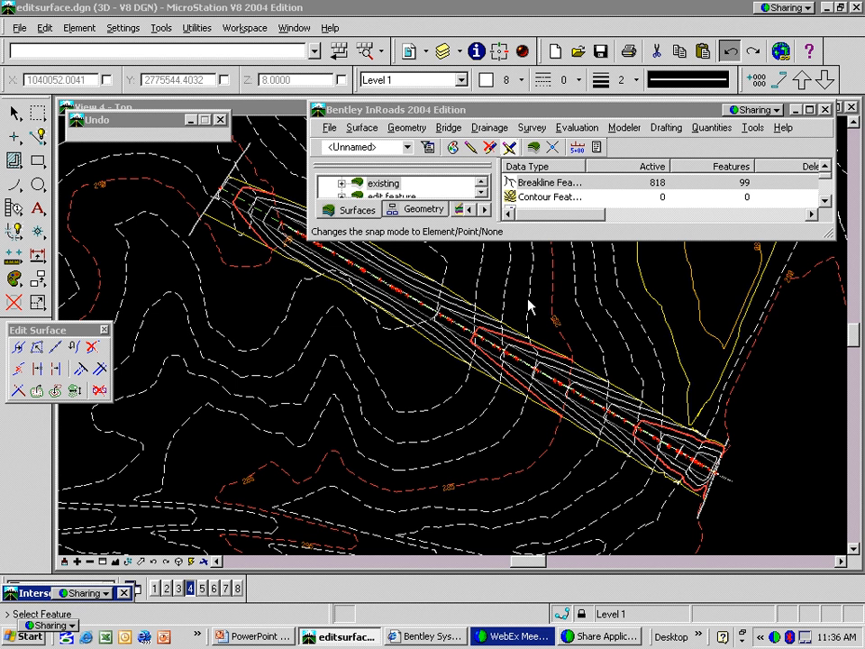
click(217, 222)
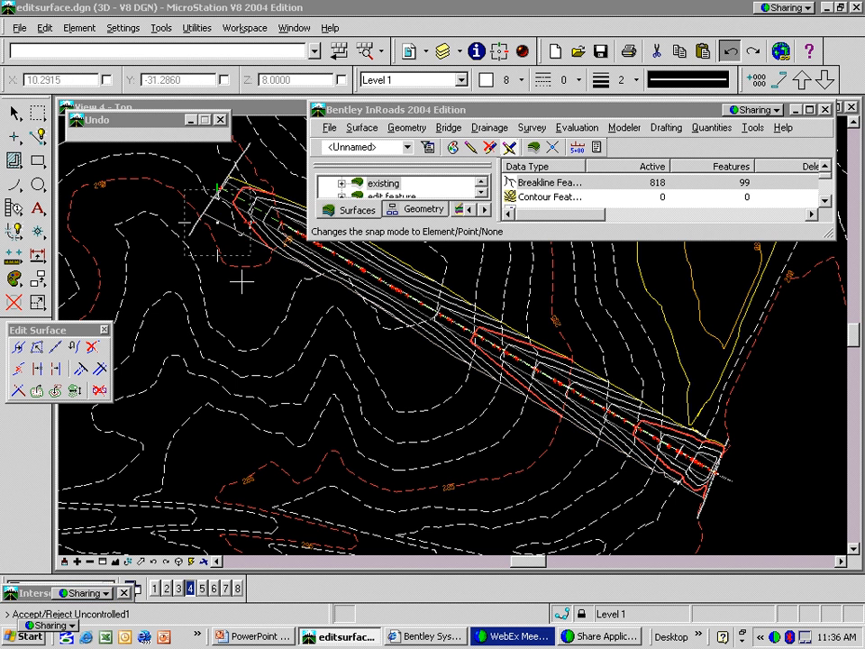
click(242, 283)
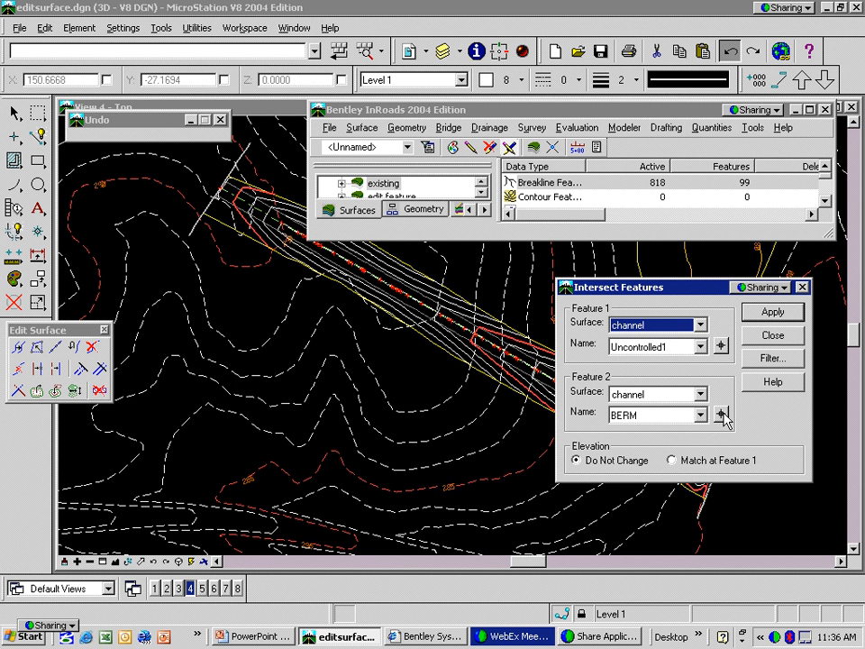
click(721, 414)
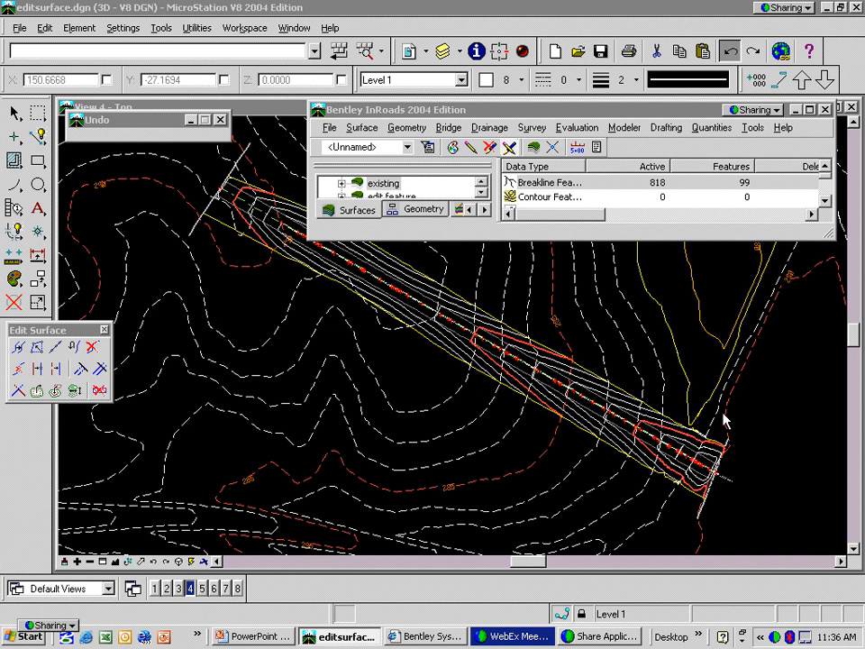
click(236, 185)
click(248, 271)
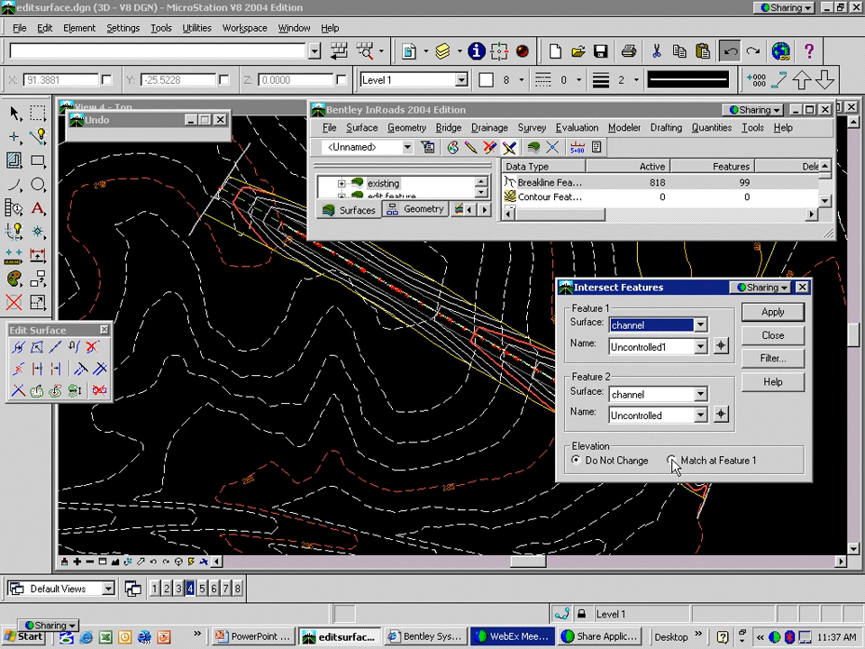
click(671, 461)
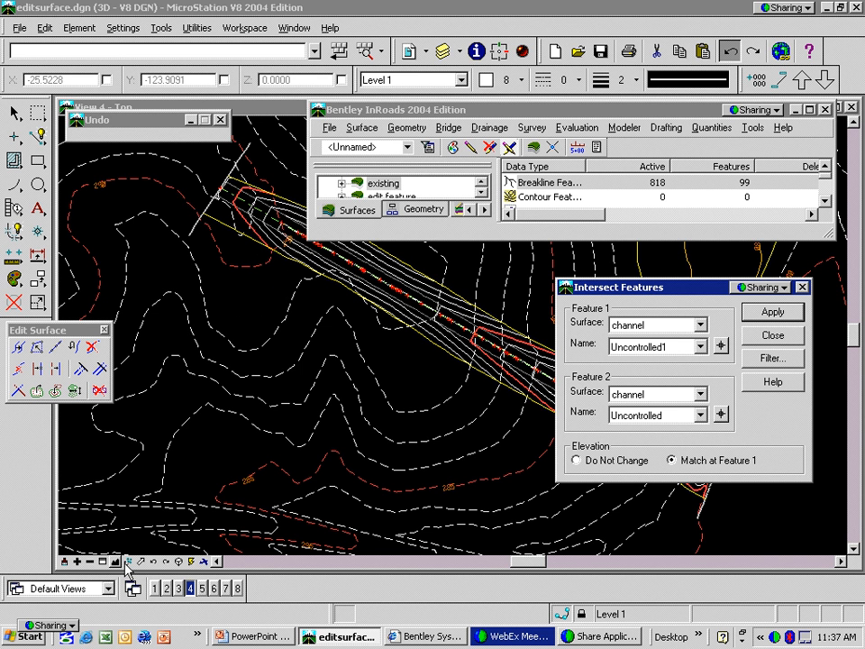
Apply the intersection of the two picked channel features and examine the point where they meet northwest of the channel.
click(93, 563)
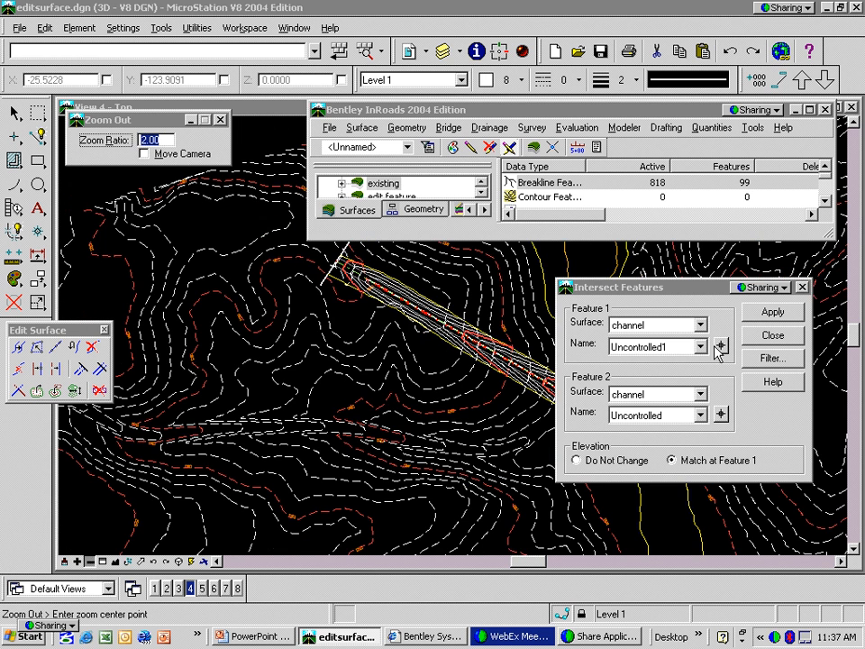
click(773, 312)
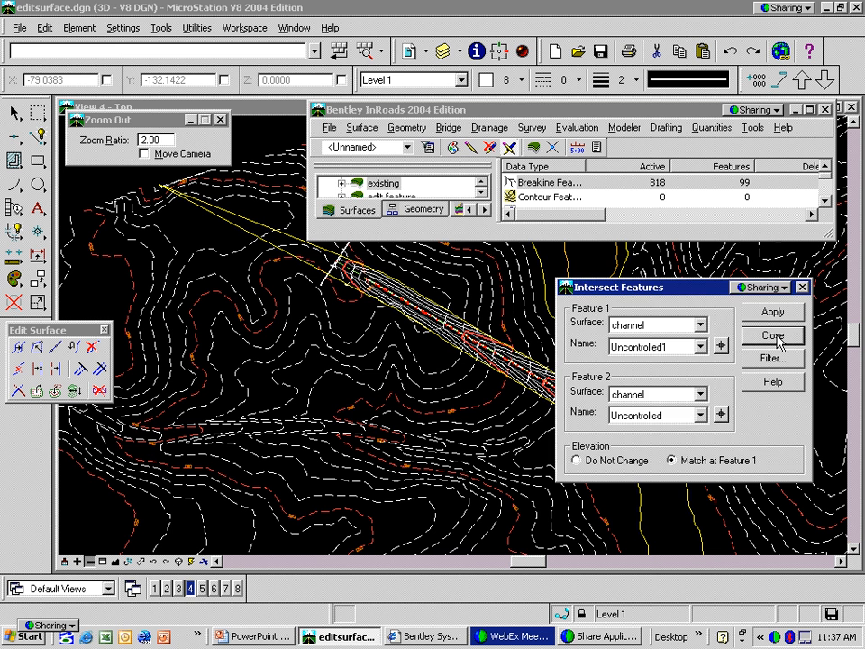
click(777, 338)
click(103, 562)
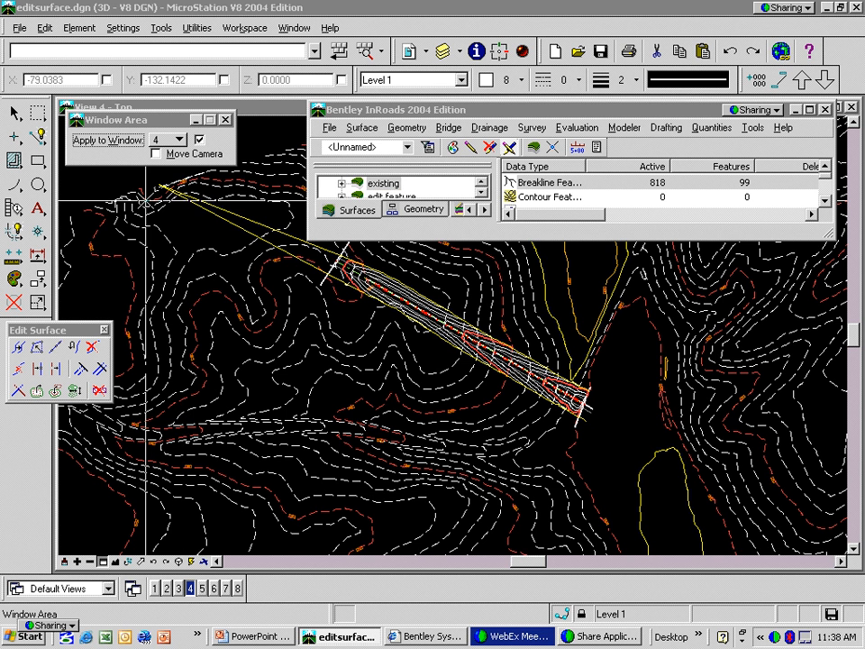
click(142, 171)
click(238, 222)
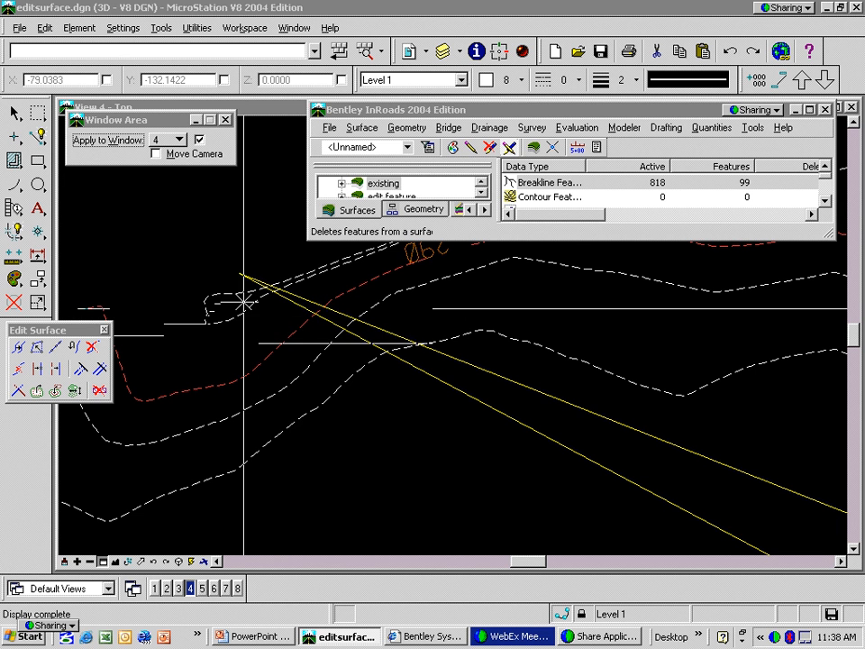
middle_click(298, 307)
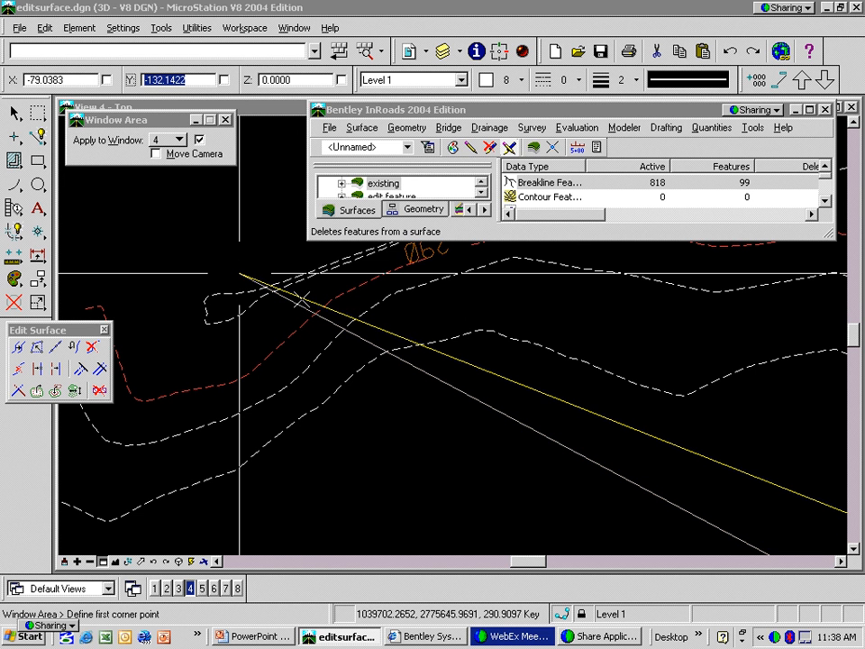
middle_click(301, 300)
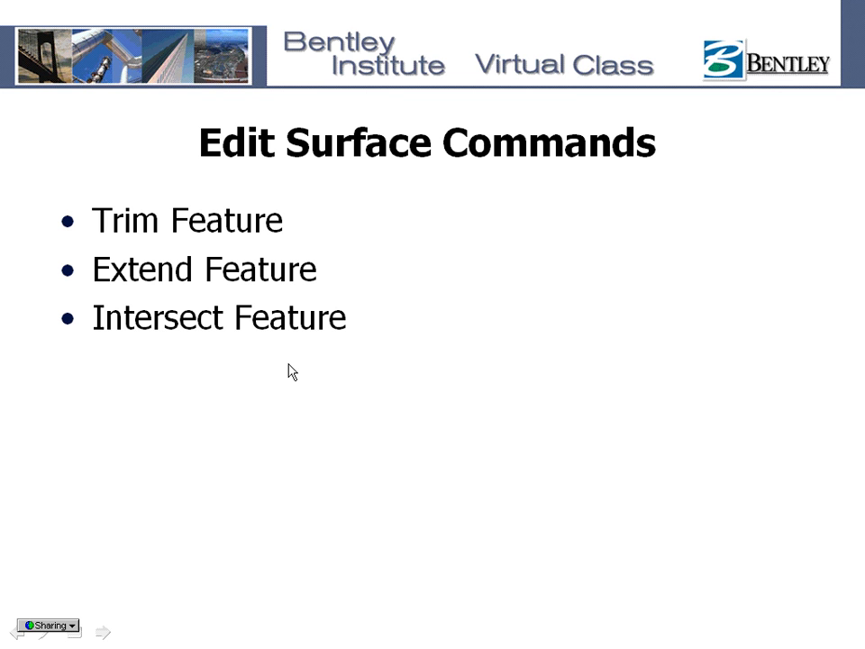
click(290, 365)
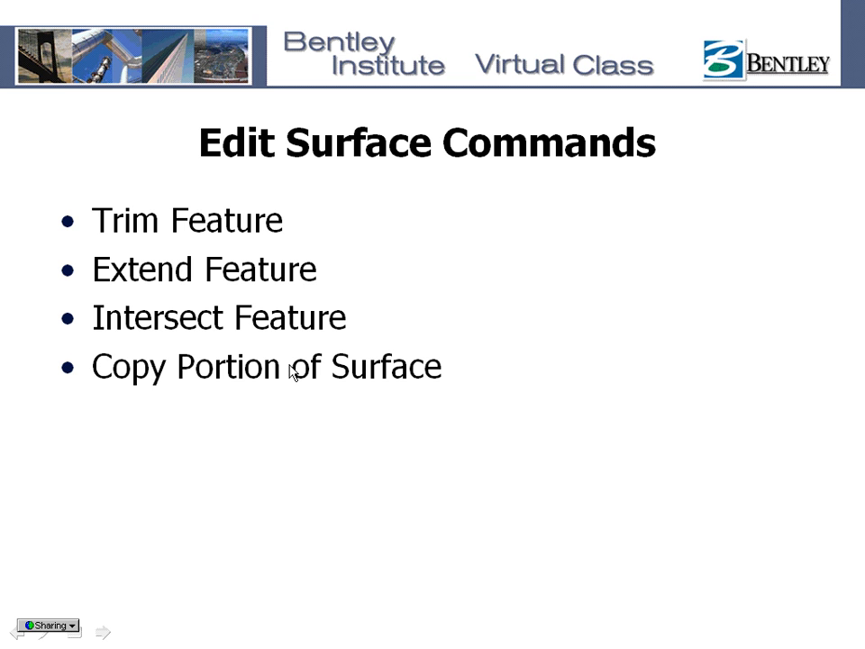
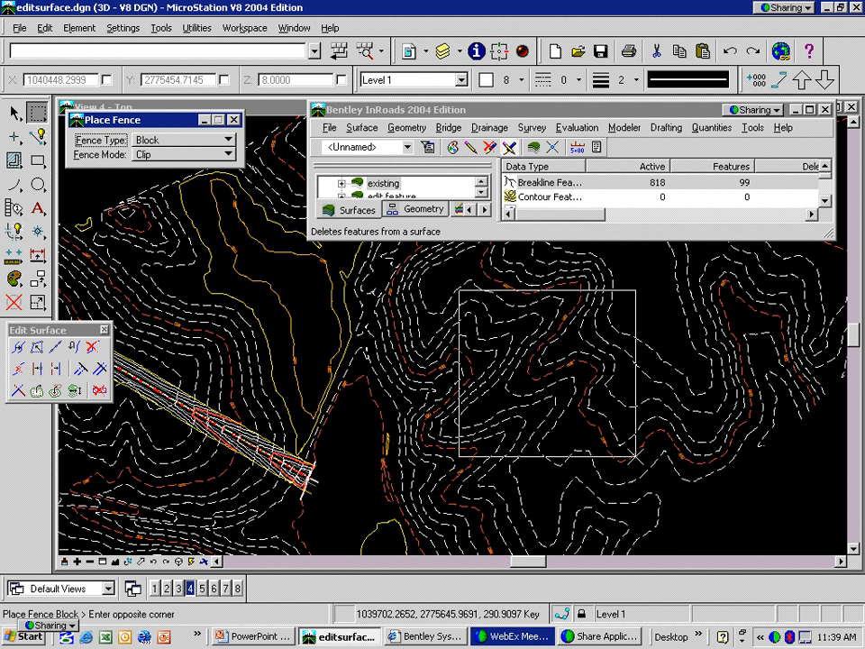
Place a block fence over the contours east of the channel and set Copy Portion of Surface from existing2 to copied portion.
click(636, 456)
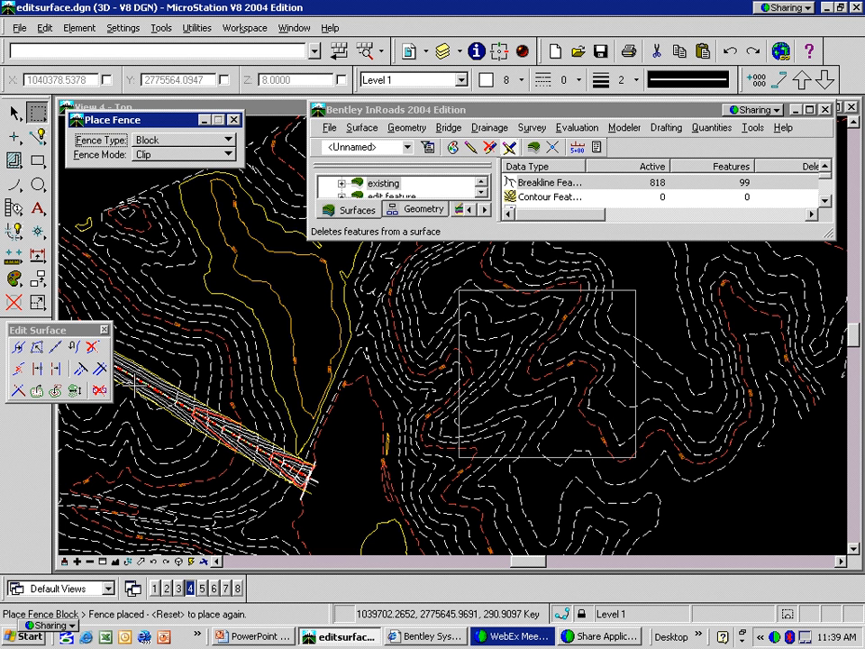
click(36, 390)
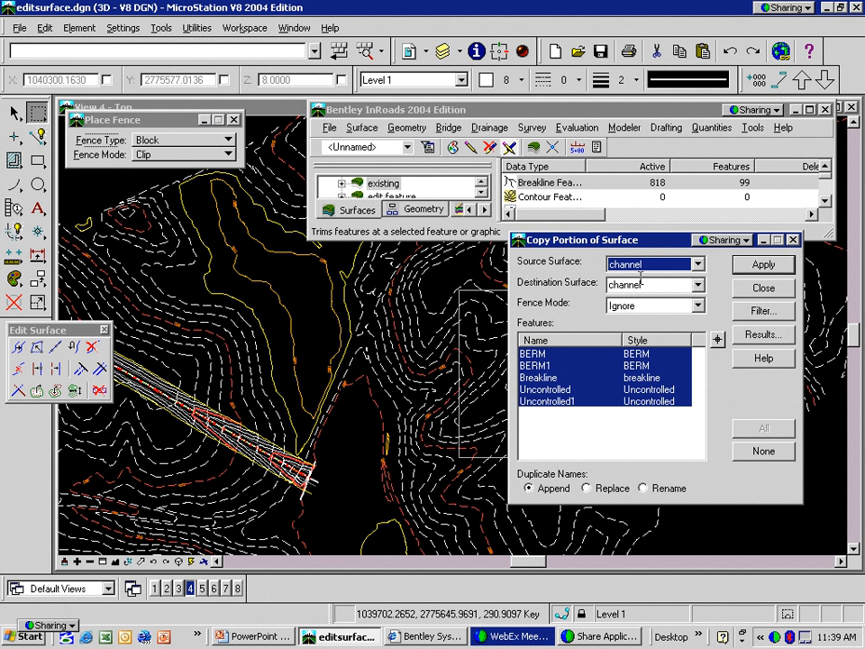
click(696, 264)
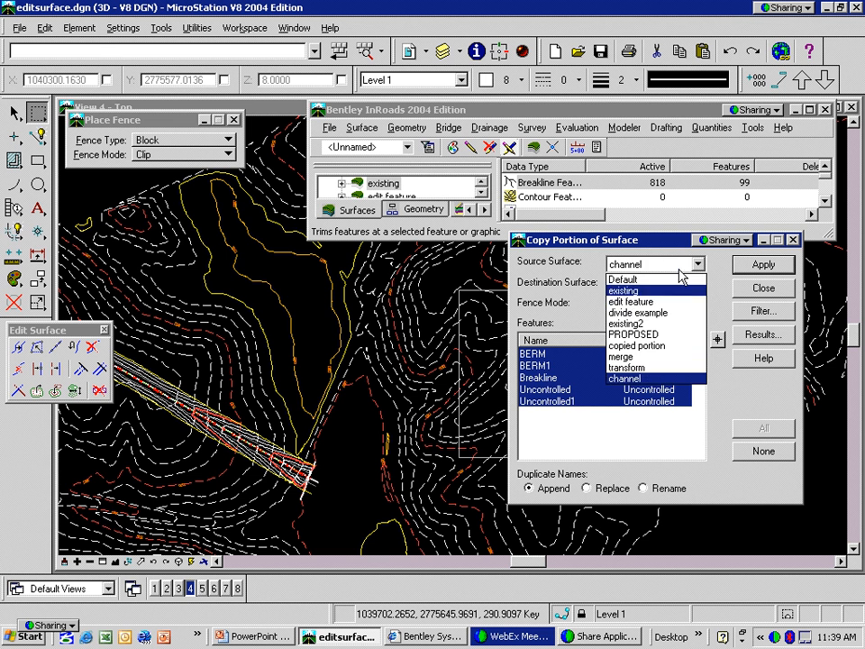
click(642, 323)
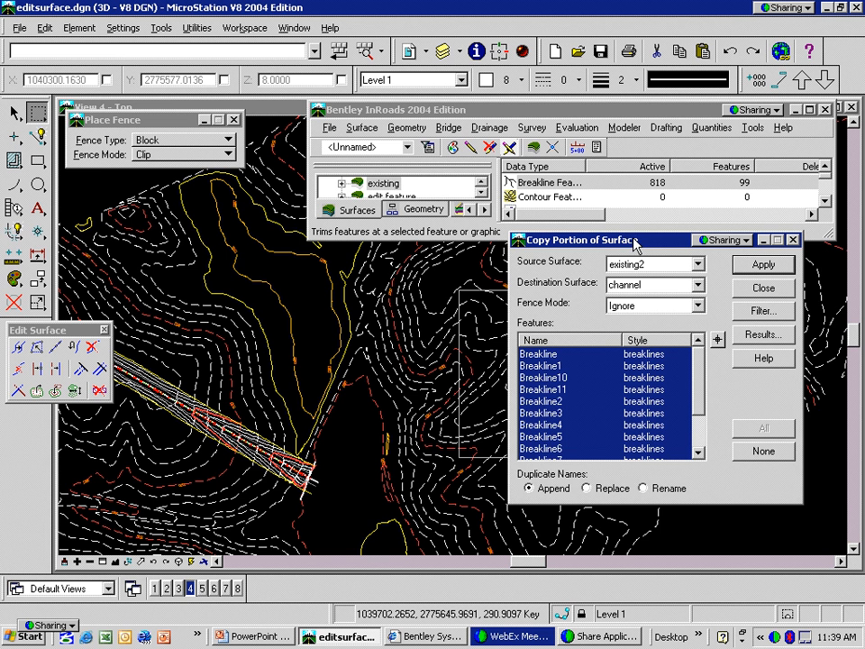
drag(635, 242, 685, 241)
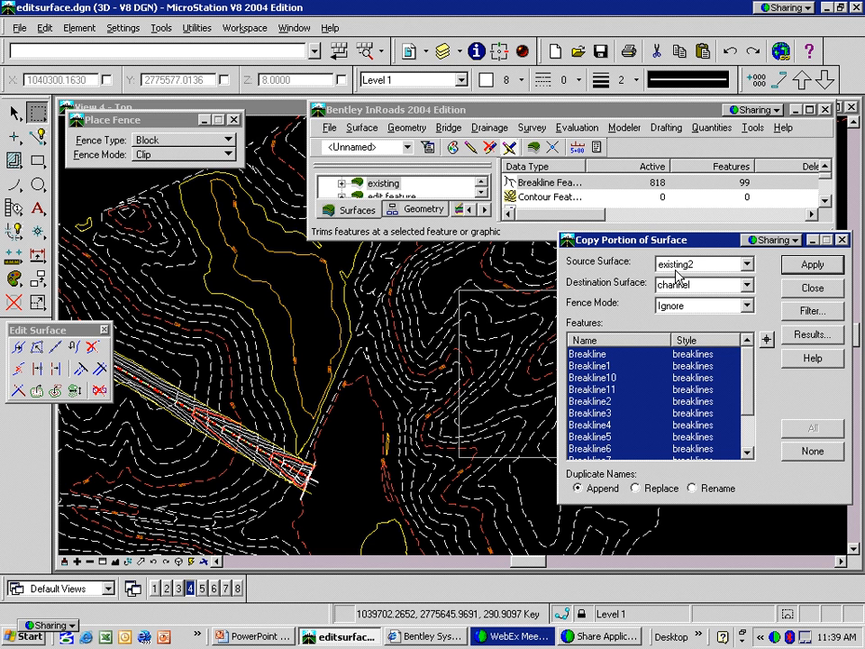
click(748, 286)
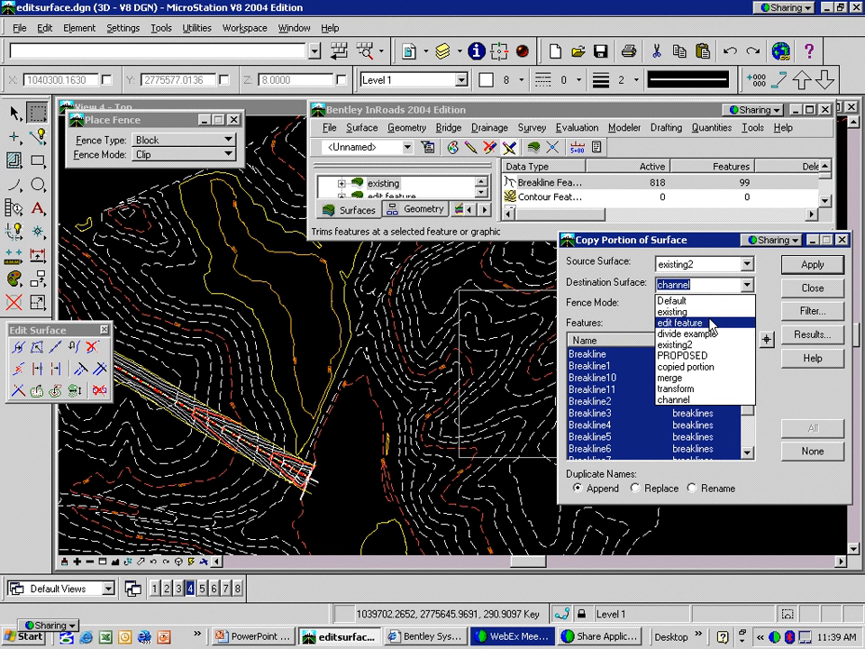
click(716, 372)
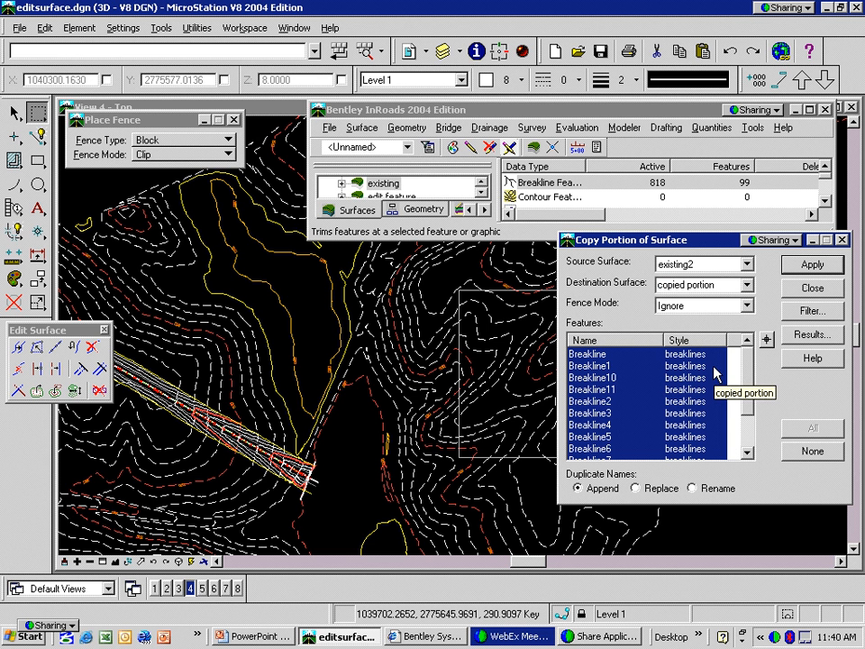
Copy all listed existing2 features to the destination surface with the fence mode set to Inside.
click(744, 307)
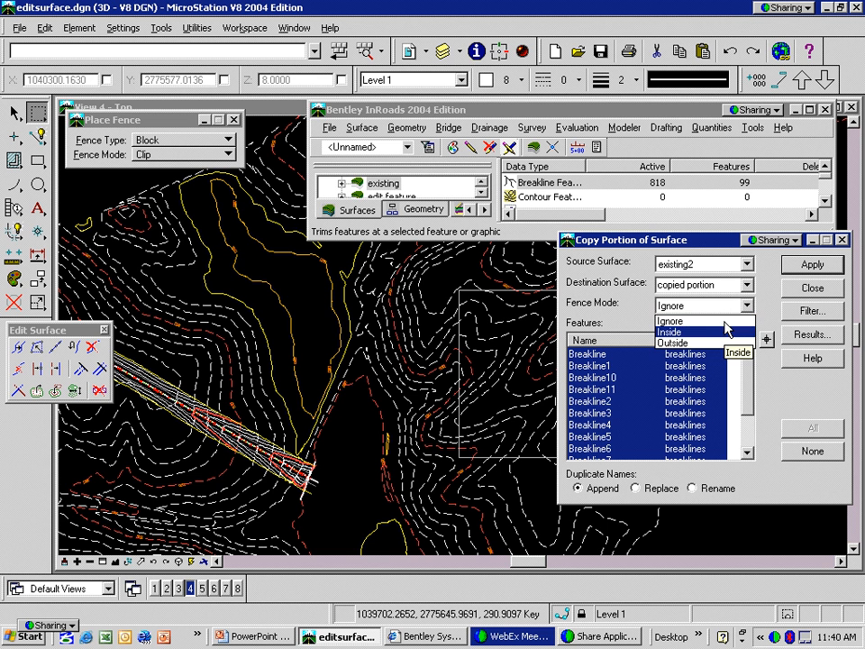
click(727, 333)
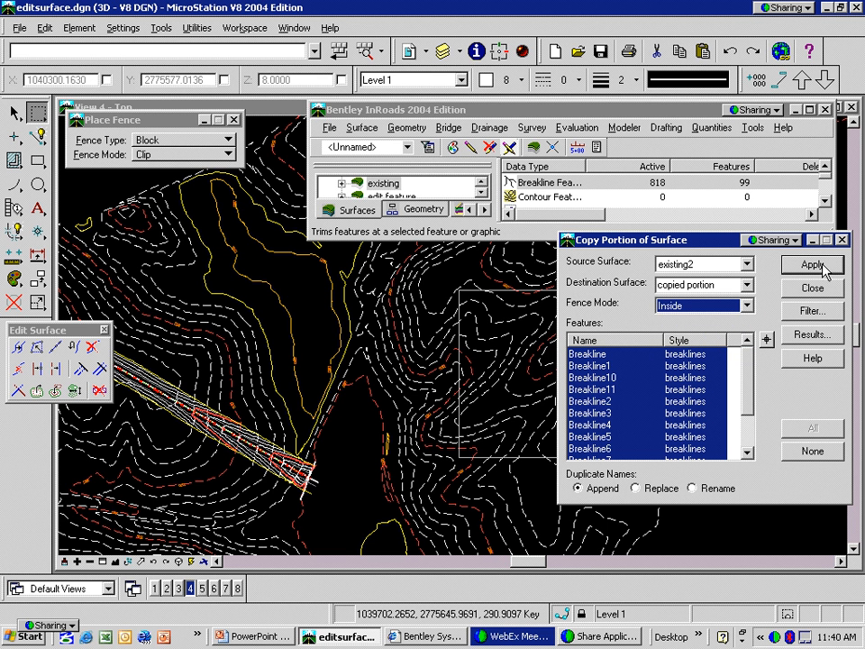
mouse_move(749, 364)
mouse_down()
mouse_move(748, 405)
mouse_move(752, 364)
mouse_up()
click(814, 264)
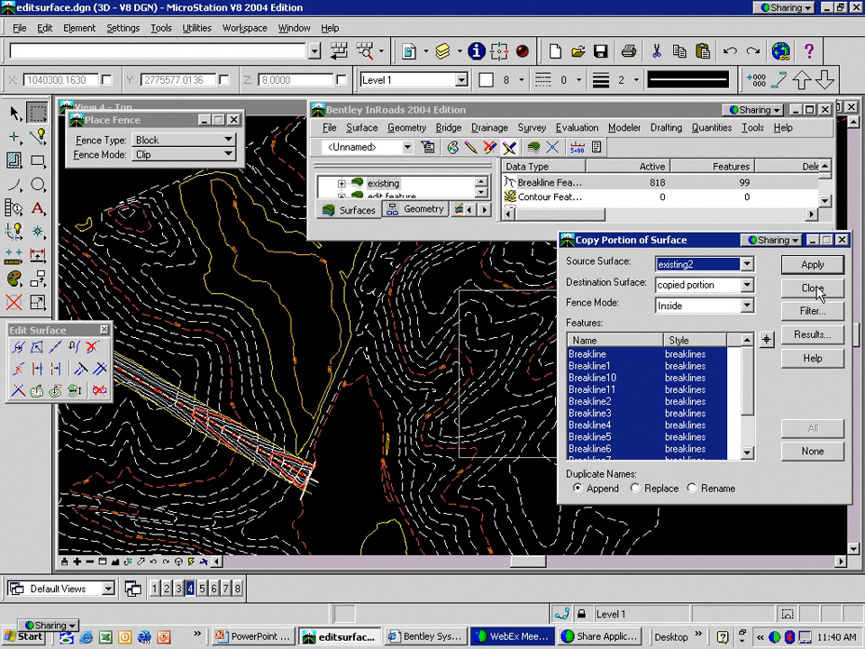
click(815, 289)
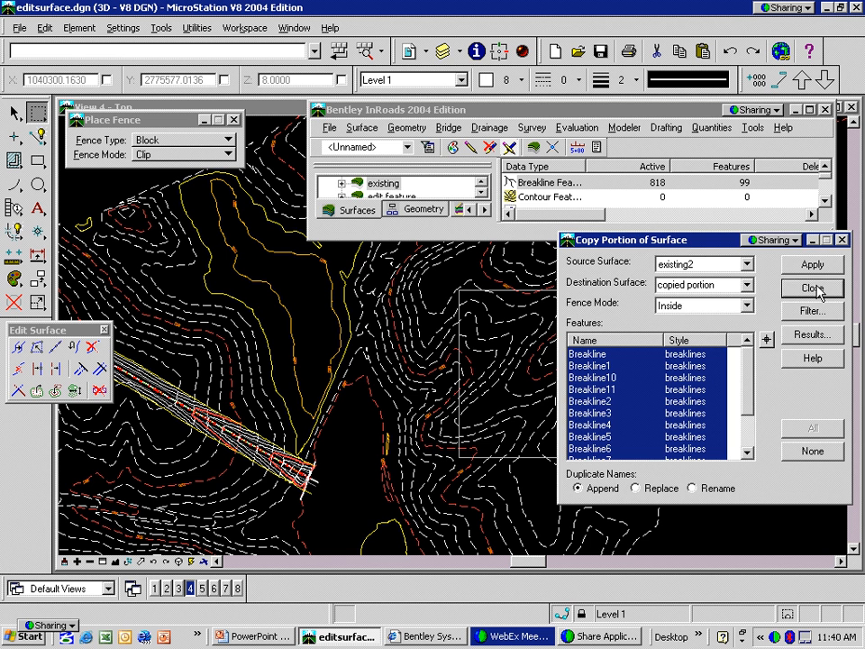
Triangulate the copied portion surface.
click(362, 128)
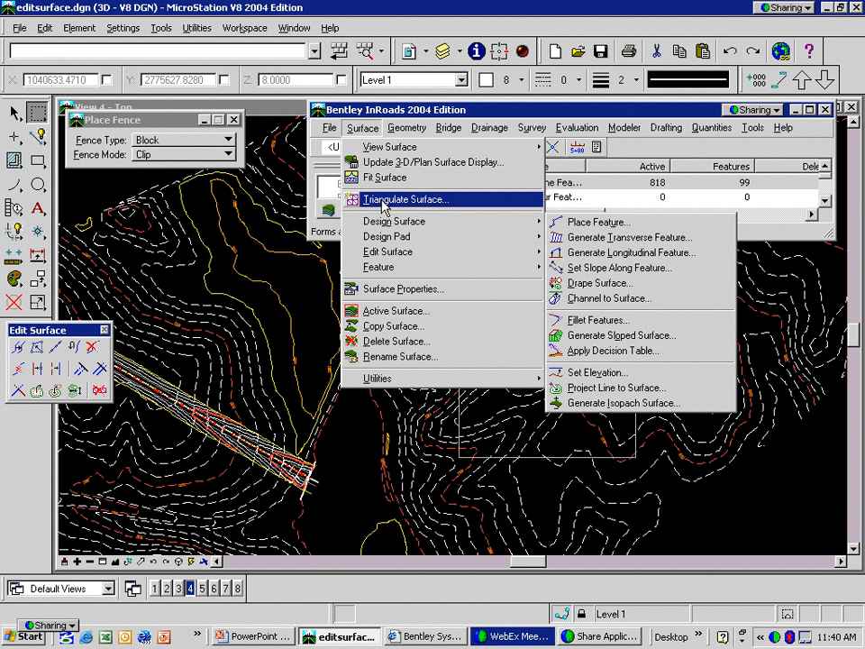
click(384, 200)
click(550, 199)
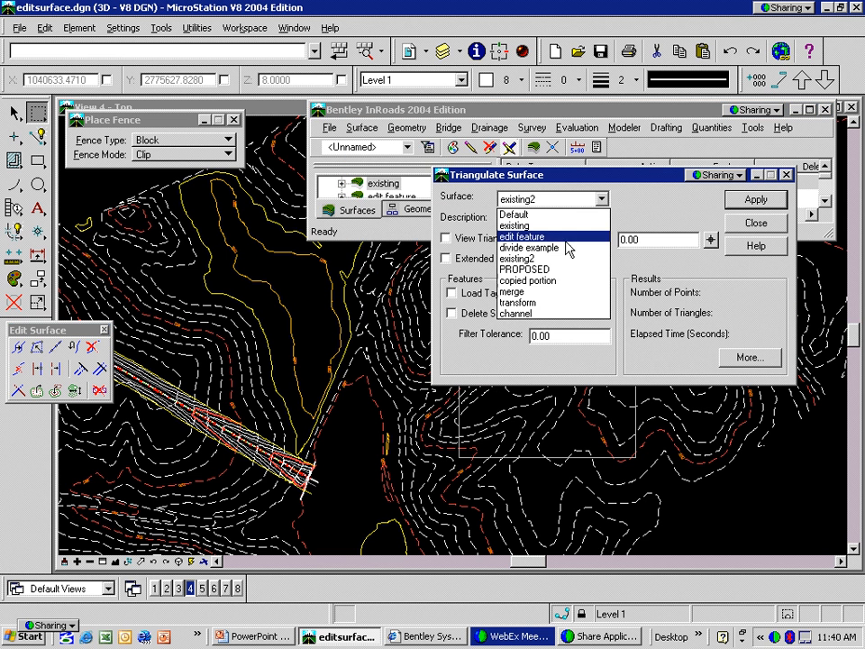
click(549, 283)
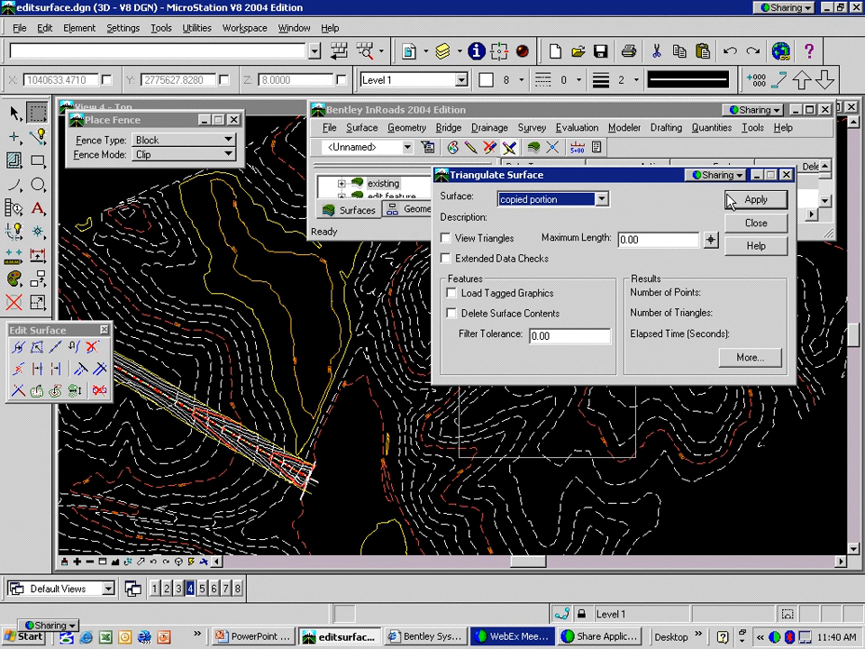
click(757, 200)
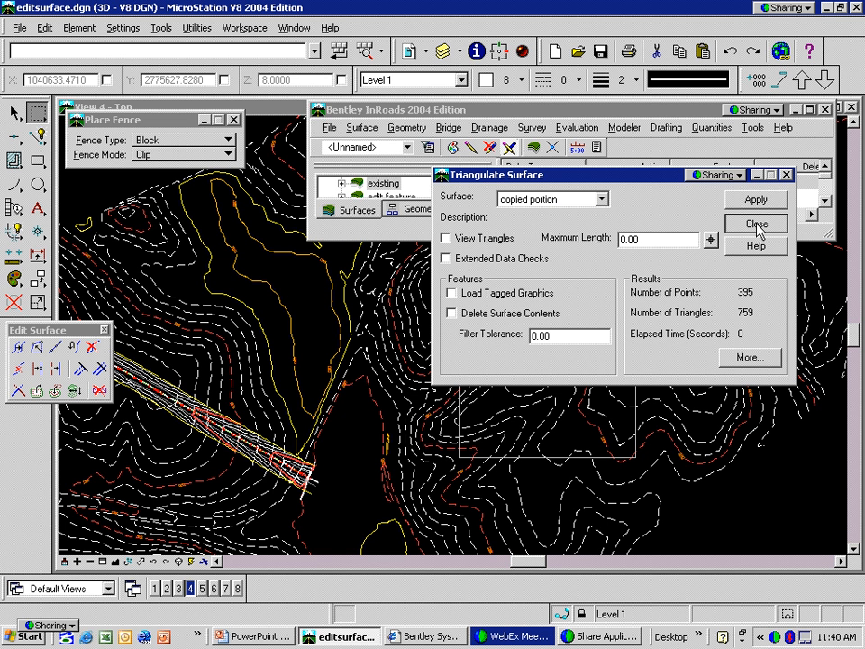
click(757, 225)
Display the contours of the copied portion surface at a 1.00 interval with the fence mode set to Ignore.
click(363, 127)
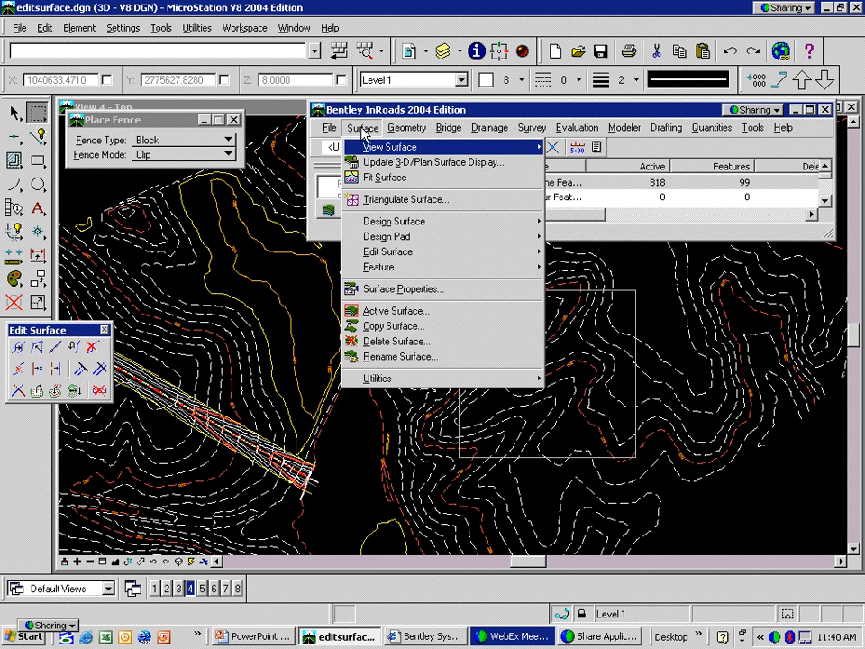
mouse_move(481, 149)
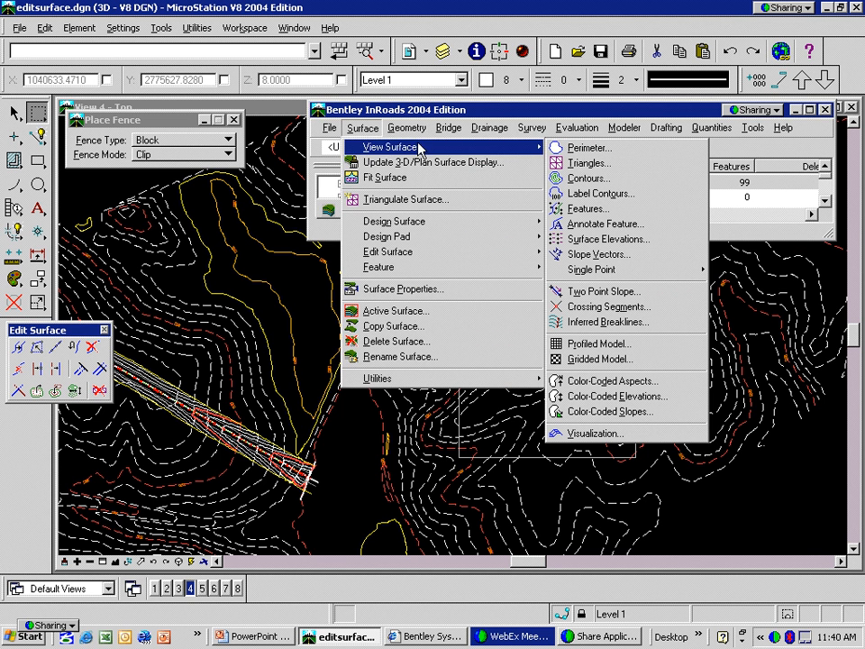
click(586, 180)
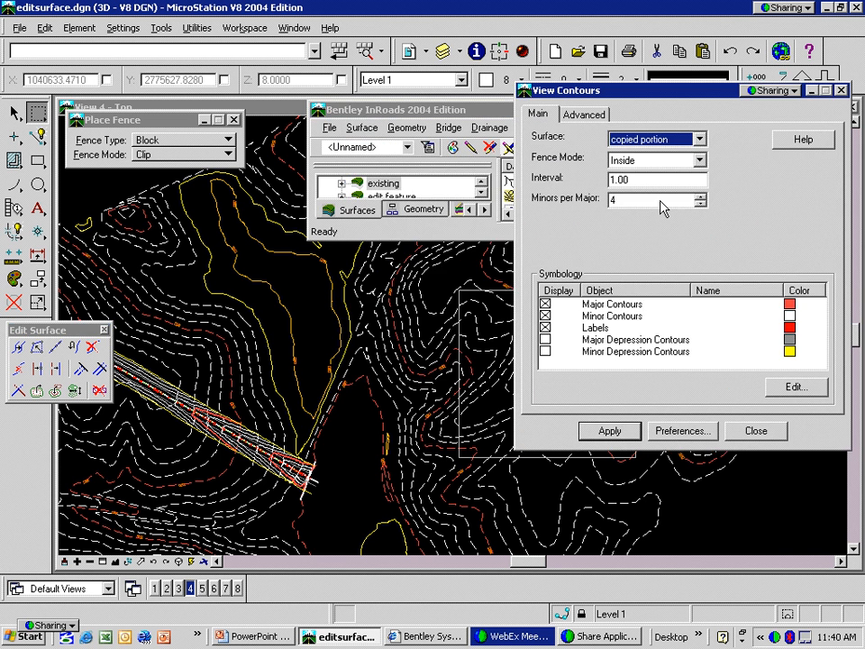
click(699, 161)
click(659, 175)
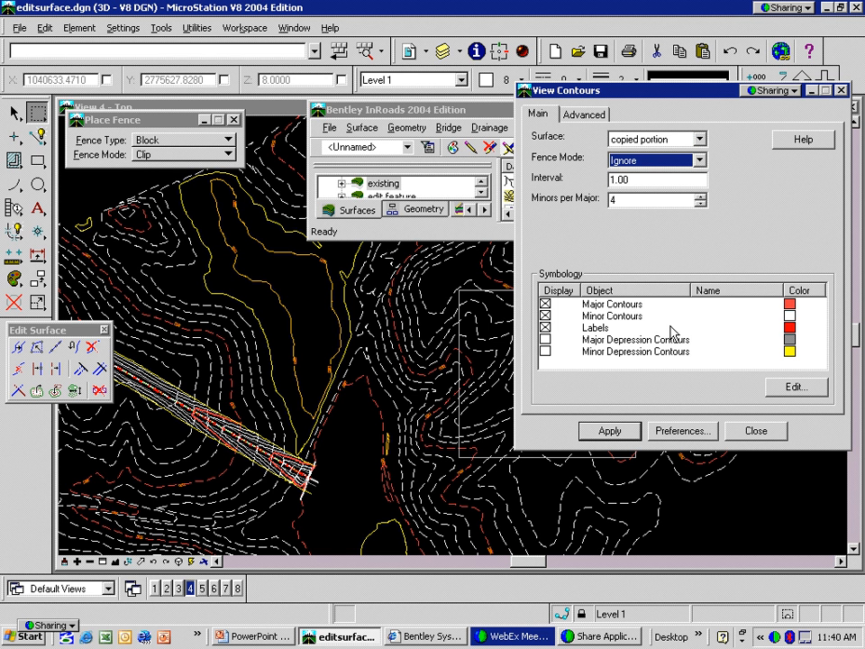
click(609, 432)
click(611, 432)
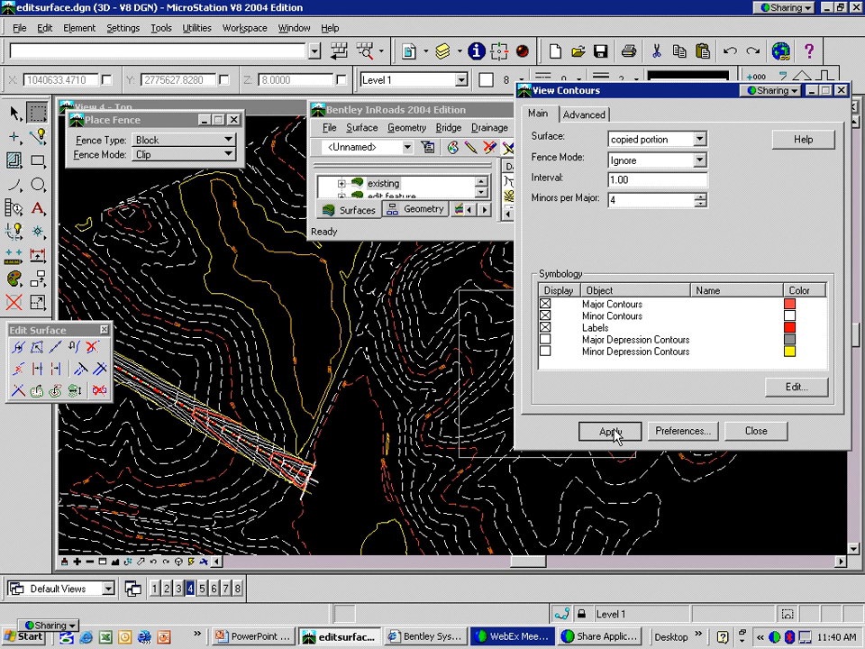
click(755, 432)
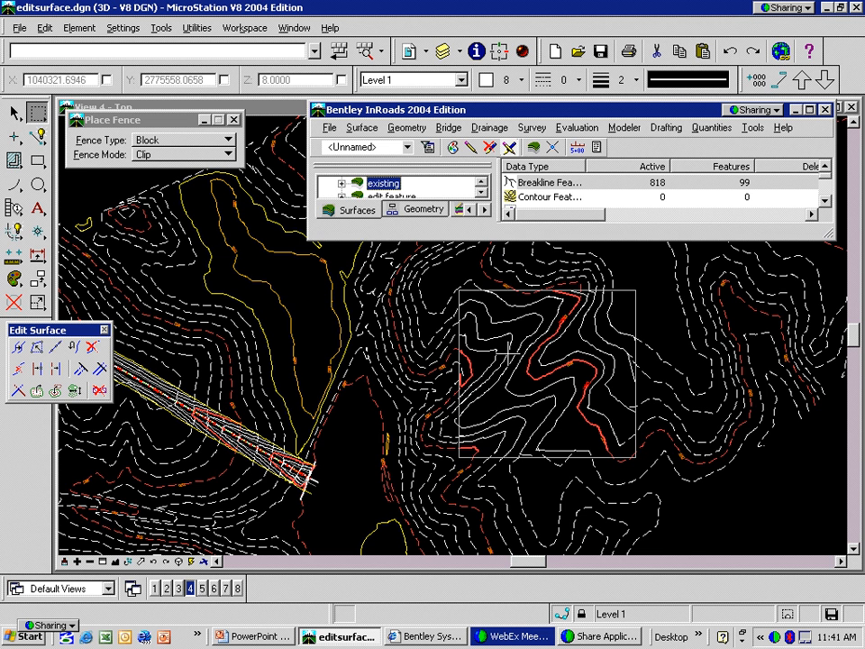
key(alt+Tab)
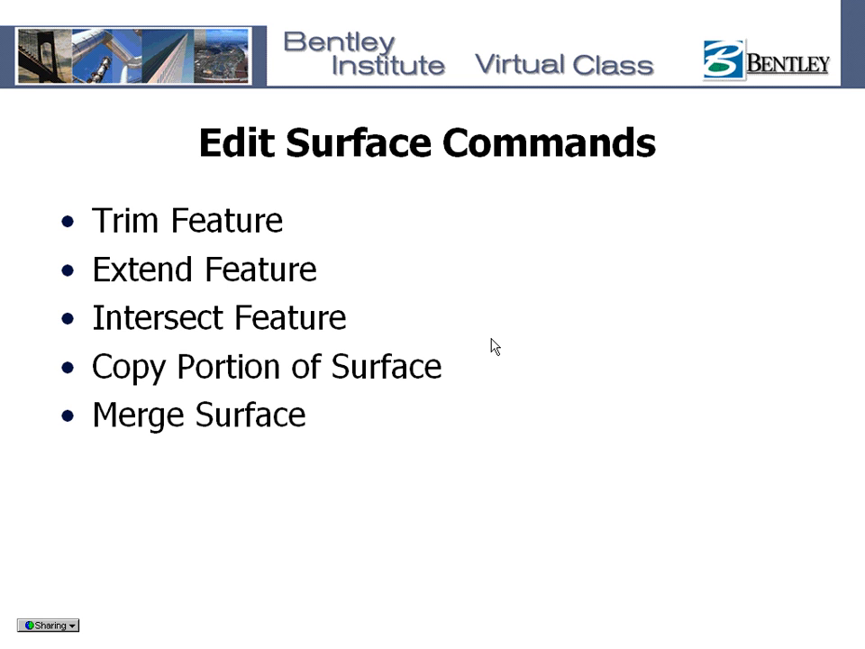
key(alt+Tab)
key(alt+Tab)
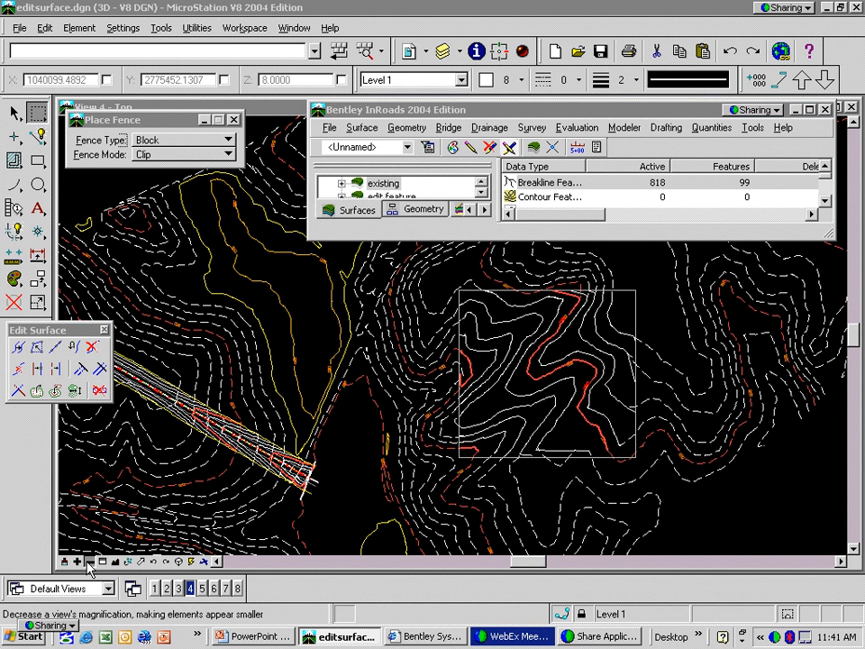
Merge the channel design surface with existing2 into the merge destination surface, including all listed design features and appending duplicate names.
click(89, 561)
click(102, 562)
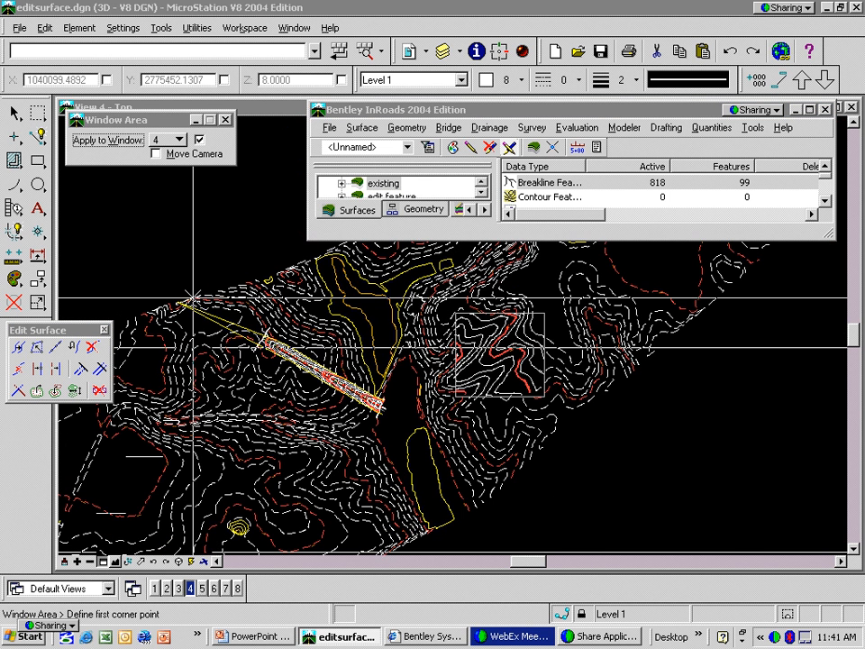
click(147, 285)
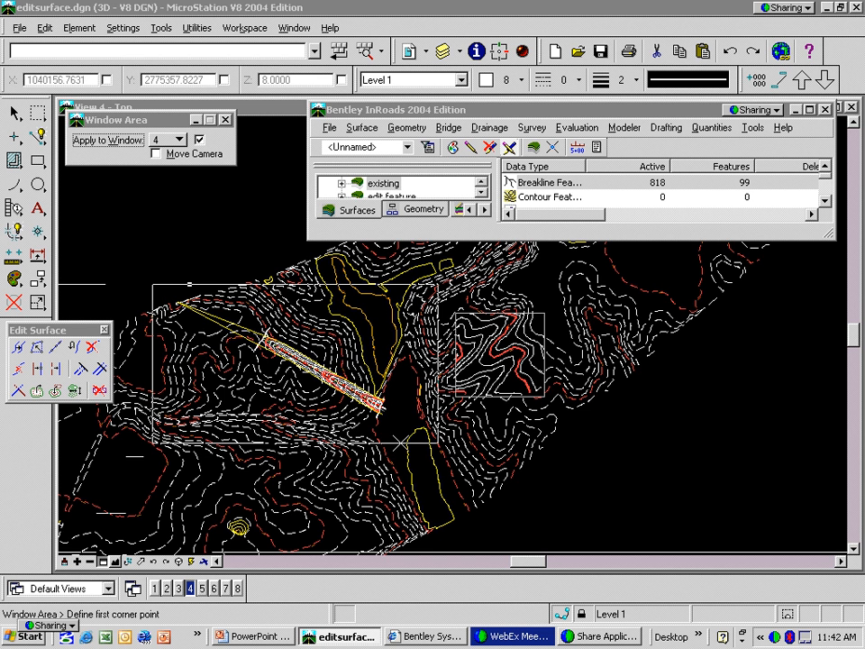
click(438, 443)
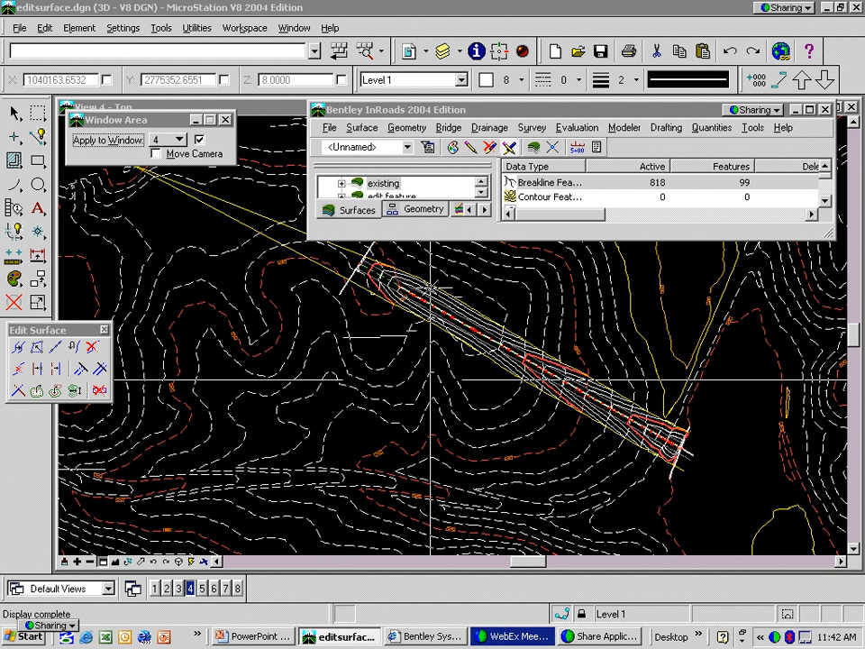
click(56, 391)
click(638, 260)
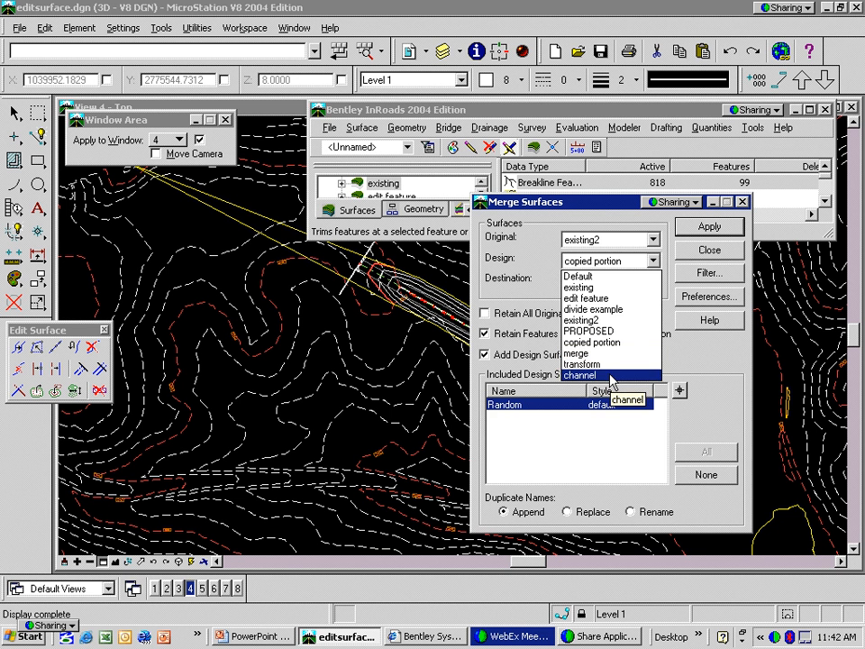
click(615, 373)
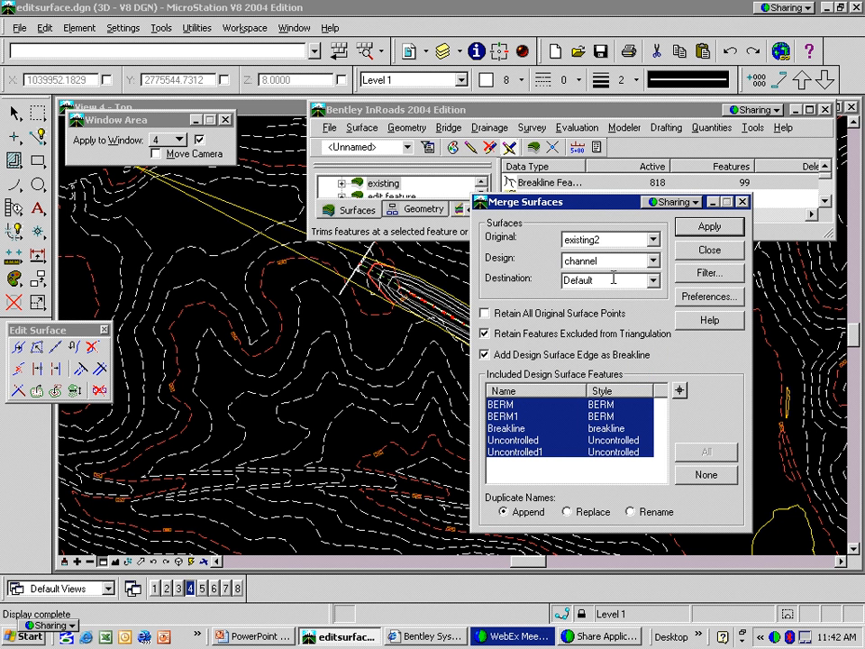
click(655, 280)
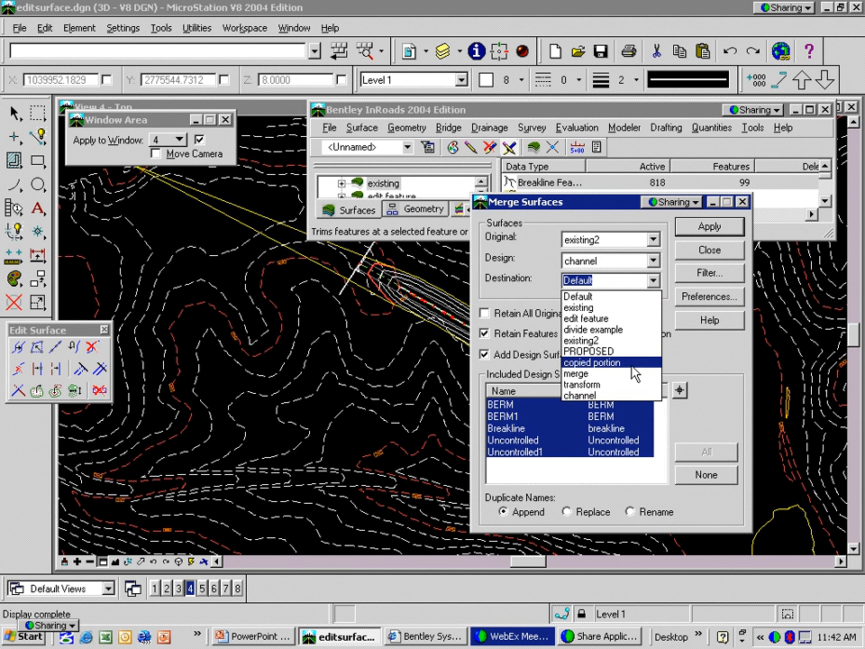
click(630, 373)
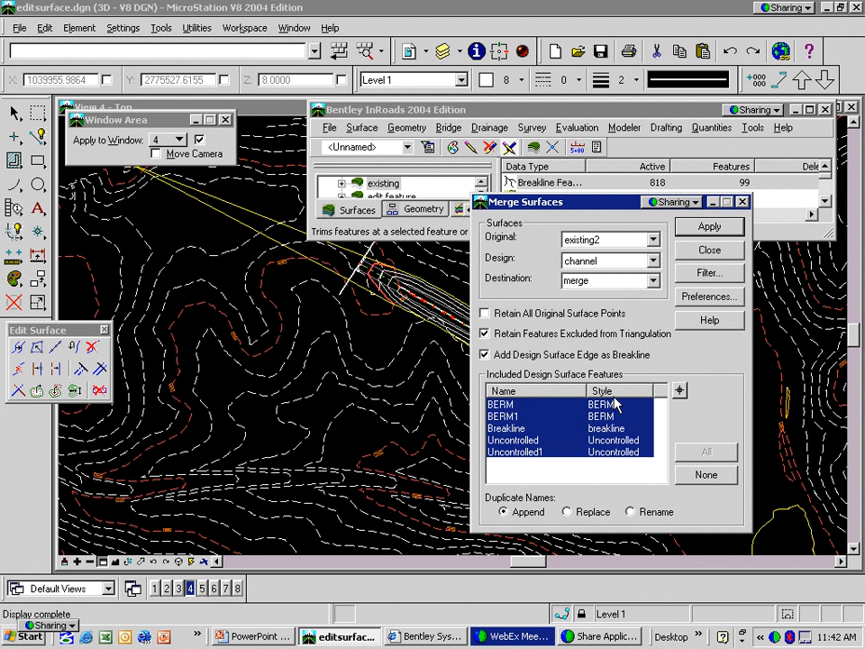
click(711, 229)
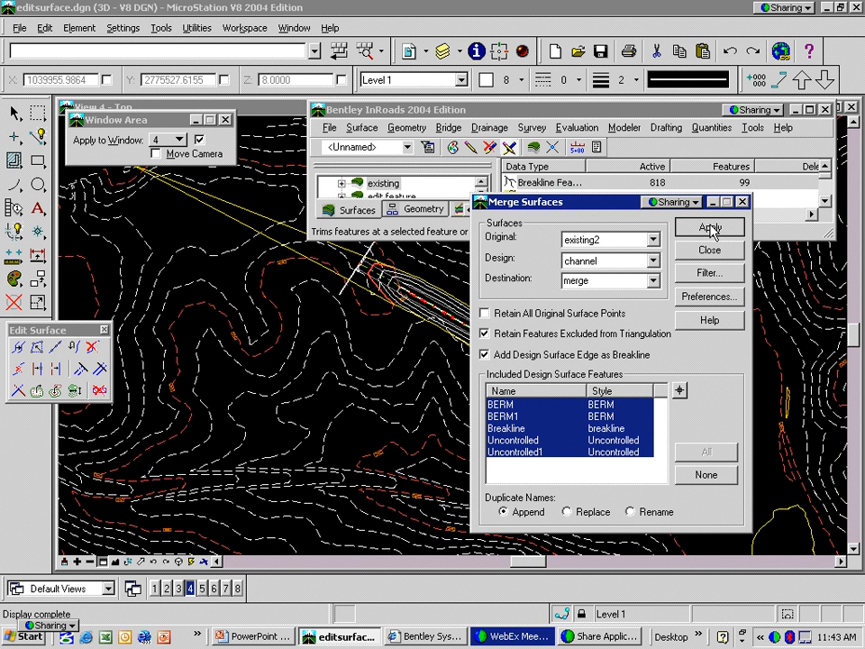
click(711, 251)
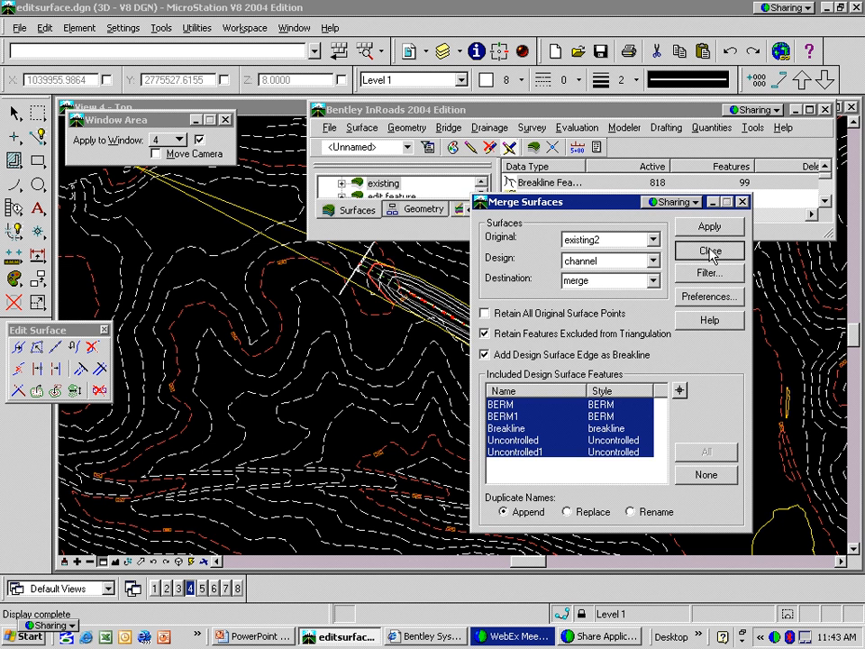
Triangulate the merge surface.
click(362, 127)
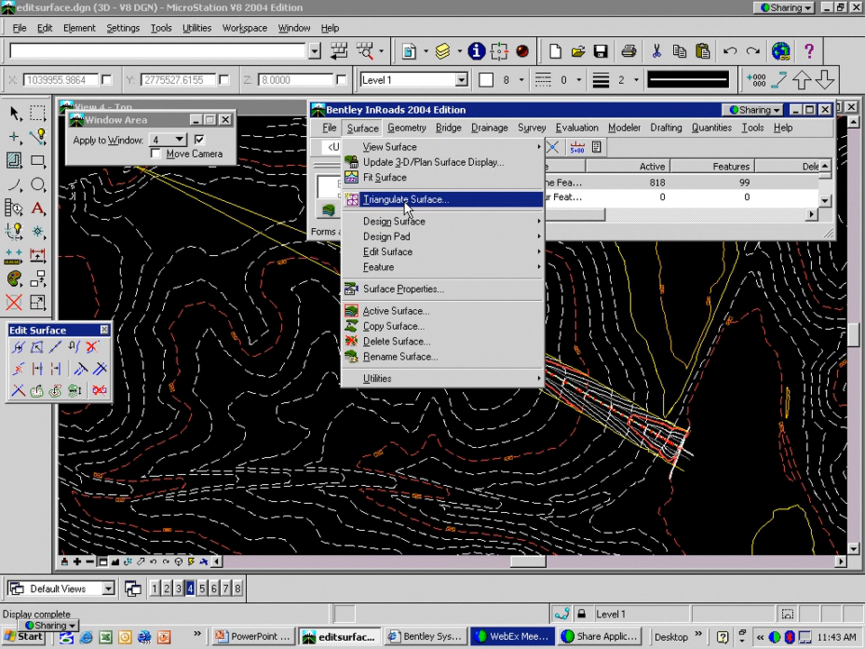
click(405, 199)
click(601, 198)
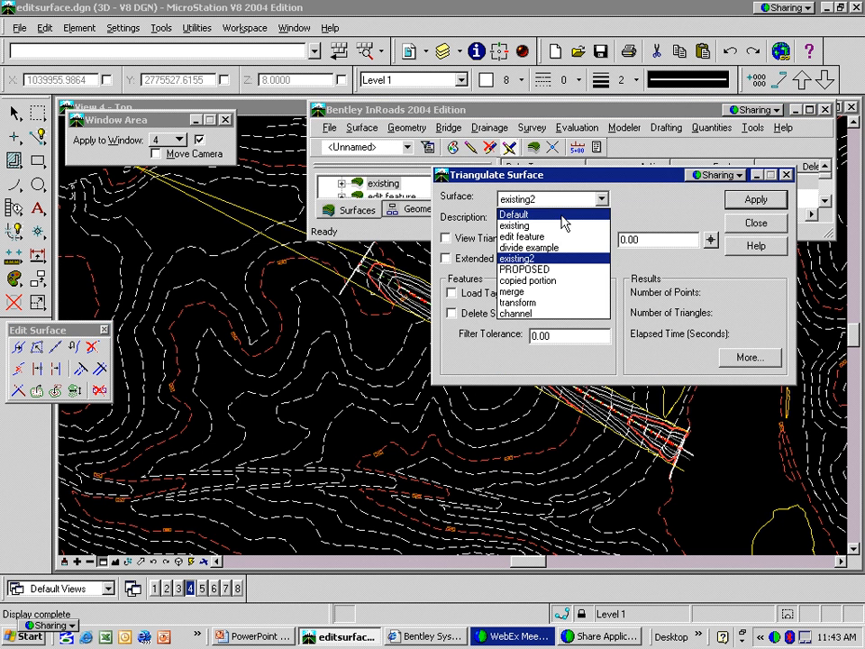
click(550, 292)
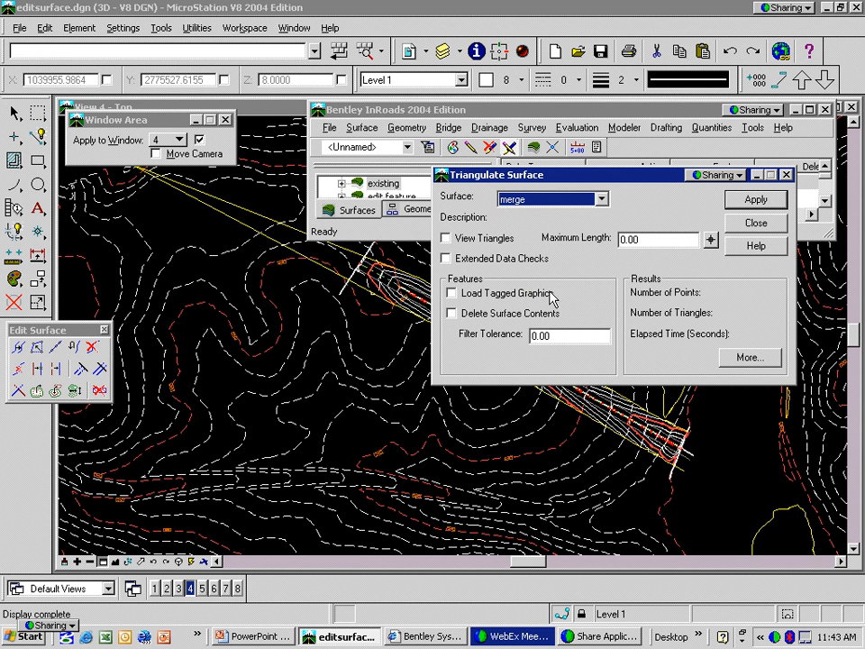
click(756, 200)
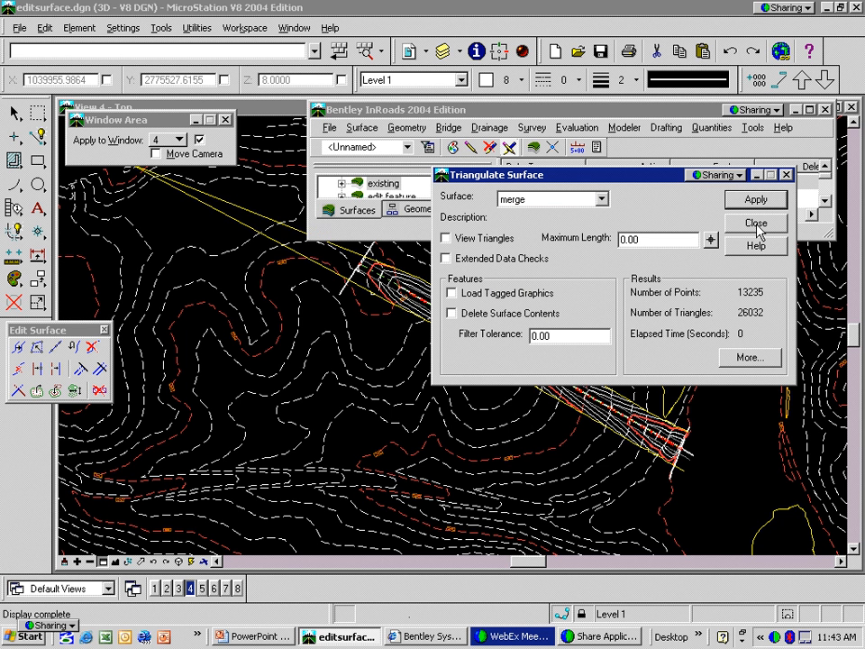
click(757, 226)
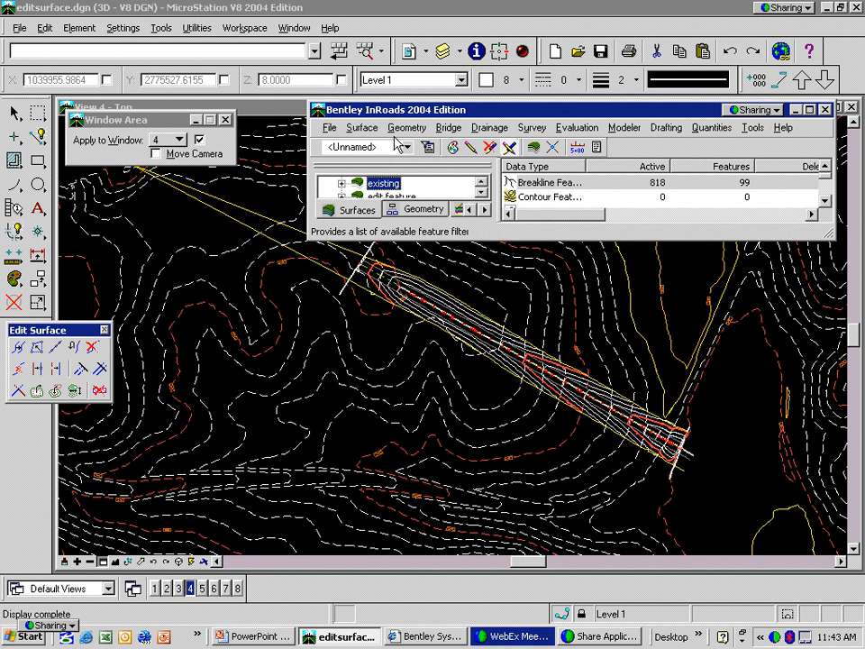
Display the contours of the merge surface at a 1.00 interval with the fence mode set to Ignore.
click(362, 128)
mouse_move(532, 149)
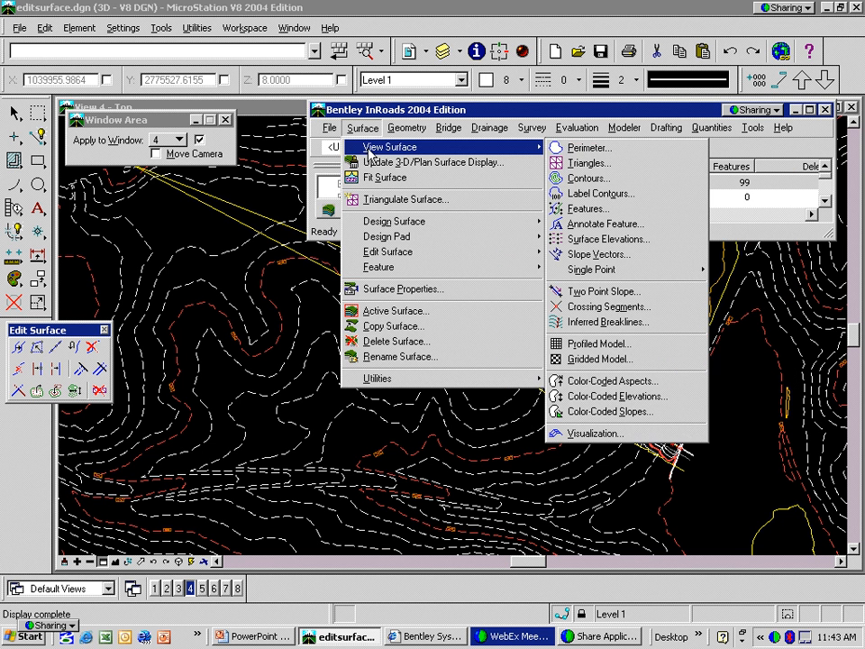
click(588, 180)
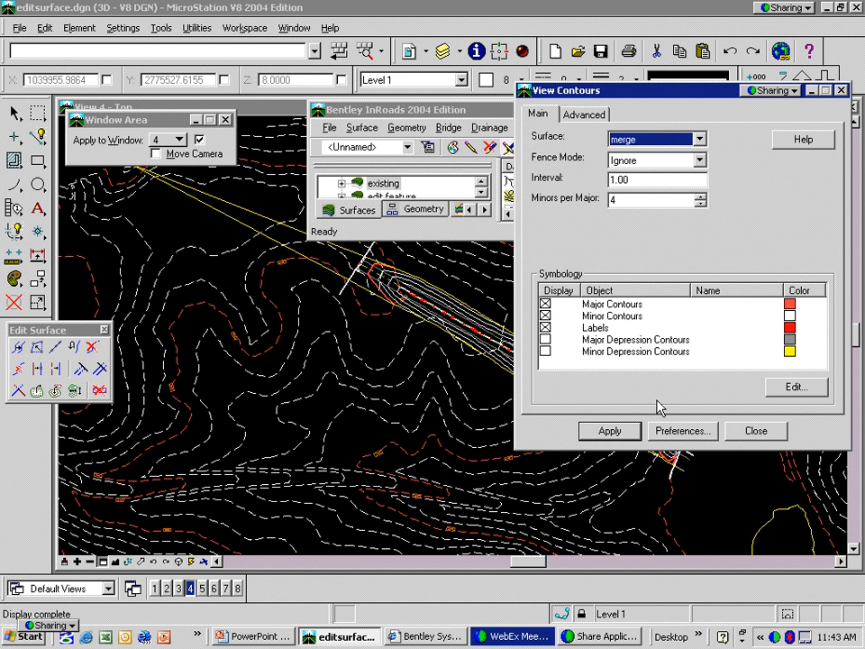
click(671, 430)
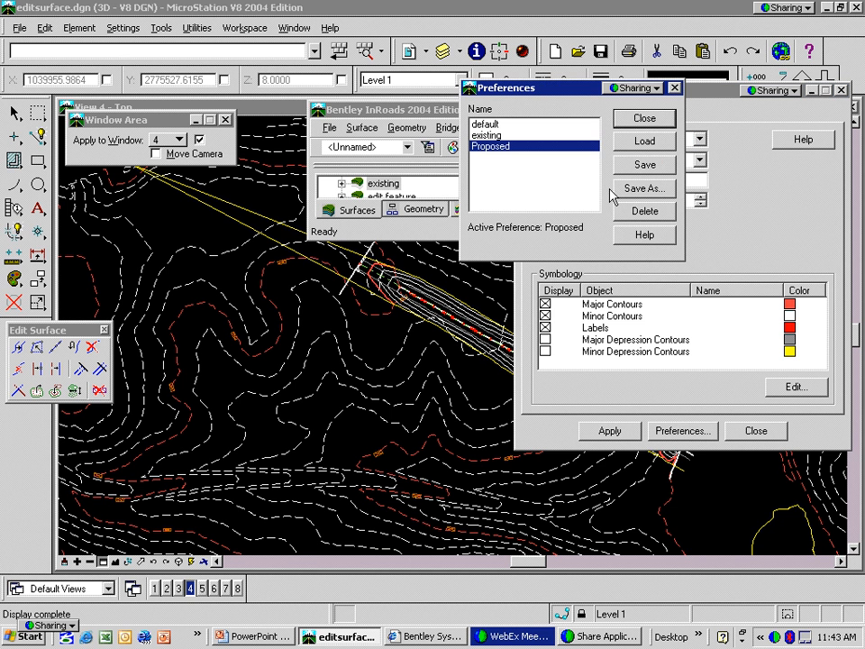
click(647, 119)
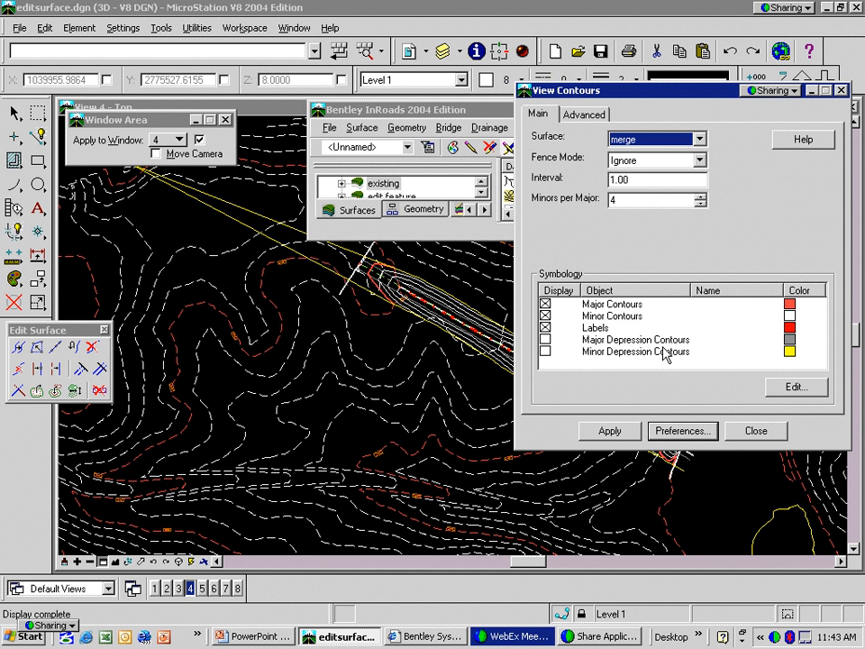
click(624, 433)
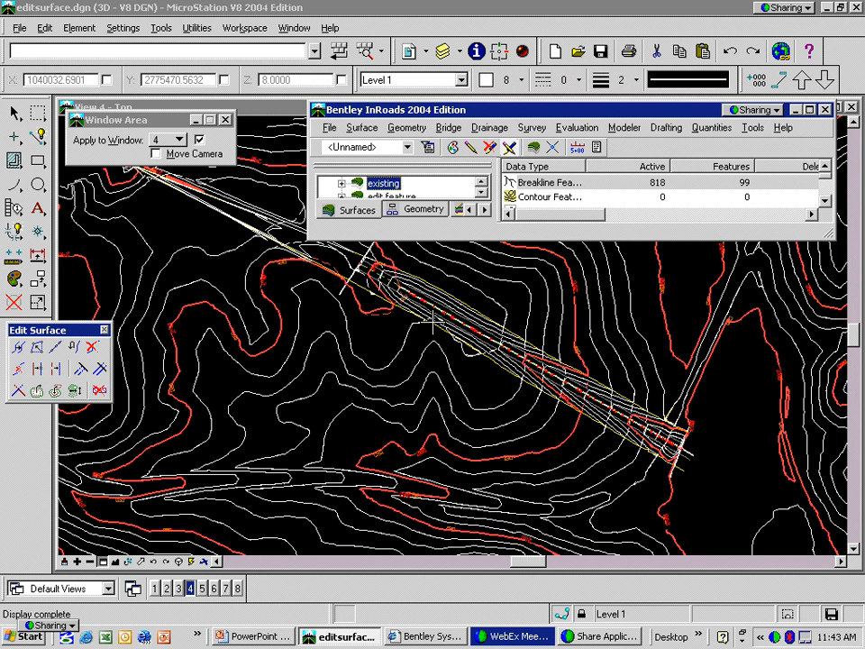
Examine how the merged contours tie into the channel near its northwest end against the original dashed contours.
click(127, 561)
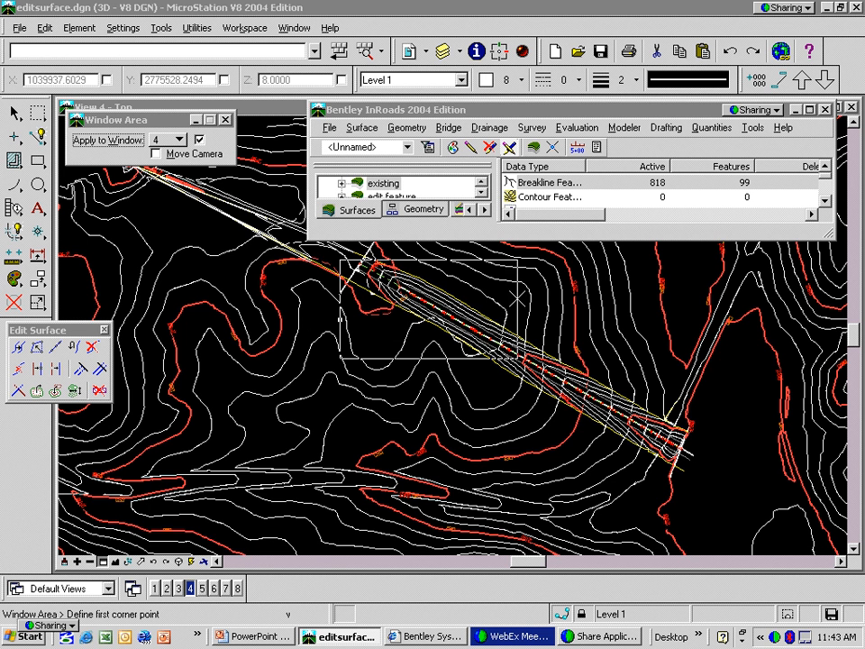
click(342, 251)
click(509, 356)
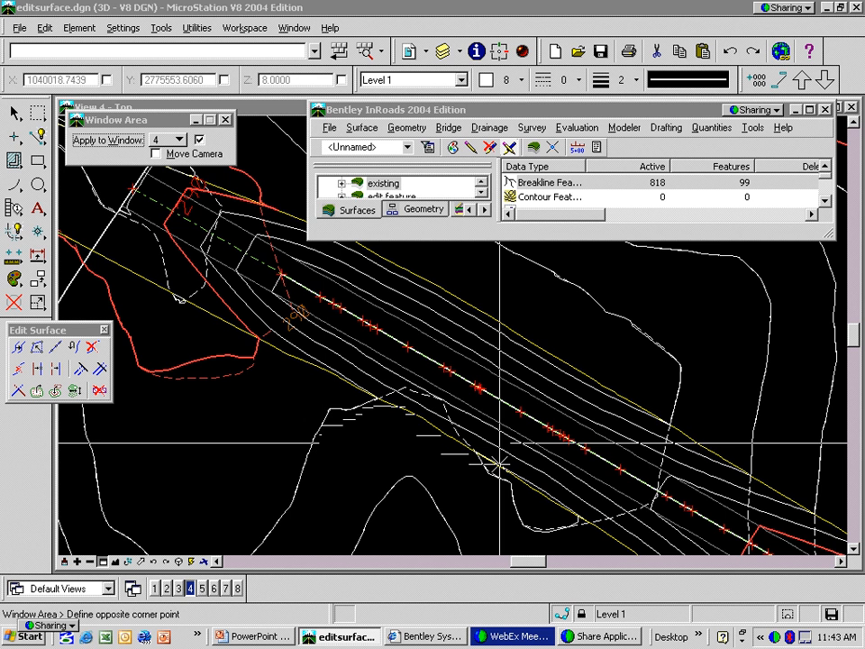
click(652, 469)
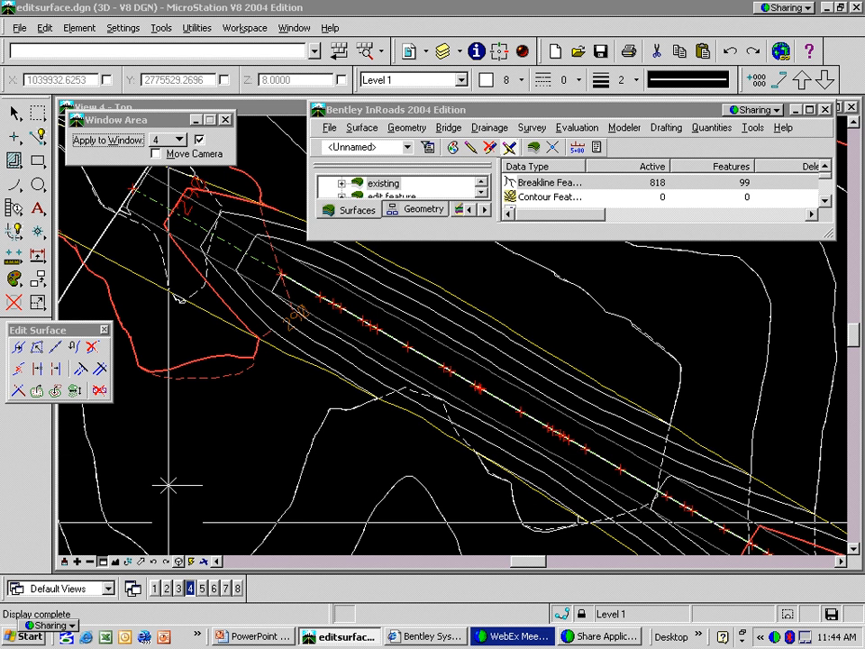
click(89, 562)
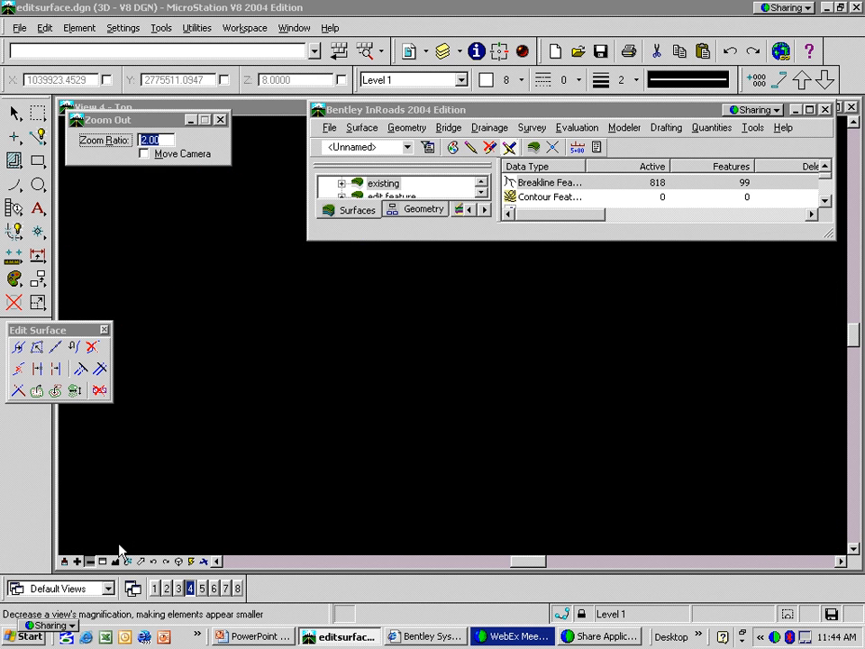
click(547, 432)
click(536, 417)
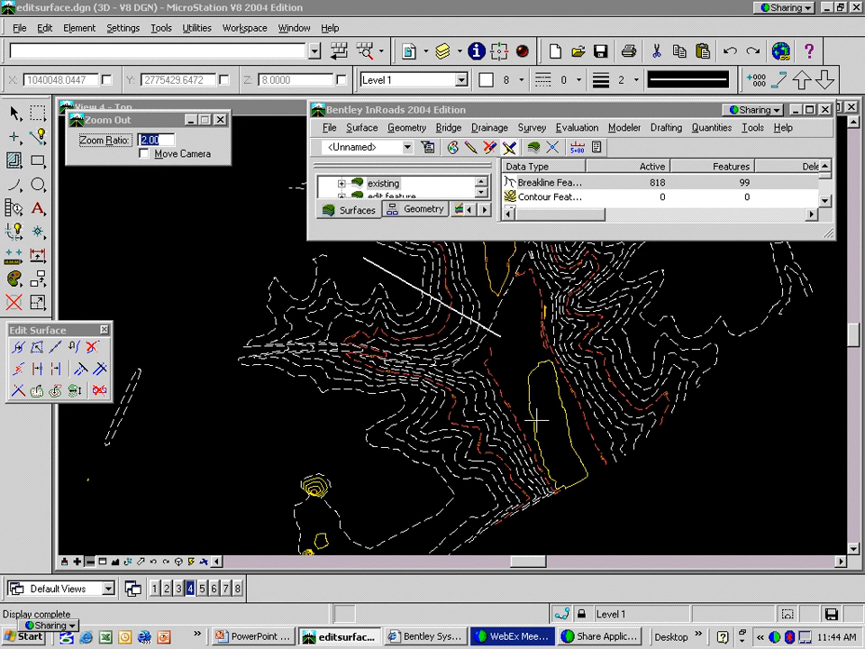
key(alt+Tab)
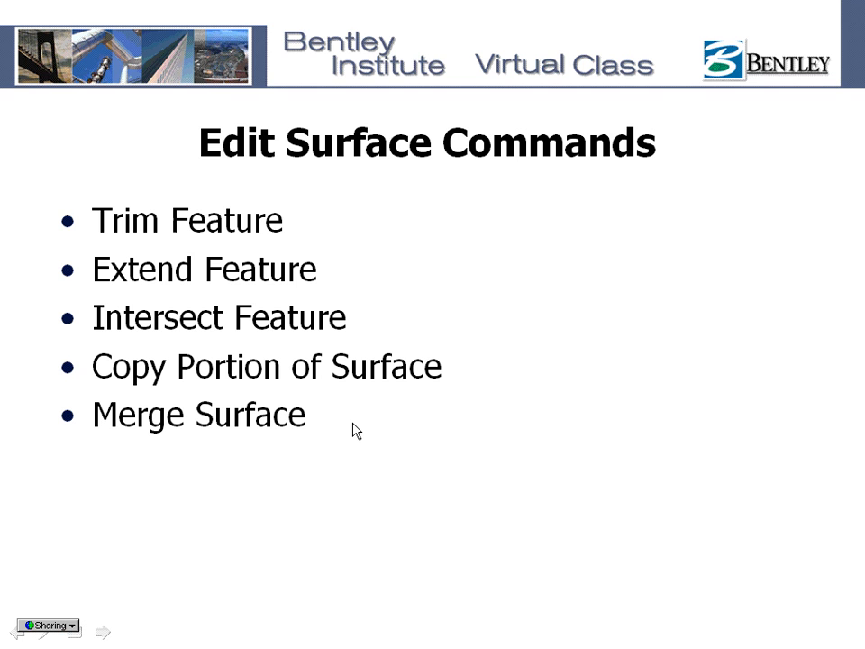
click(353, 423)
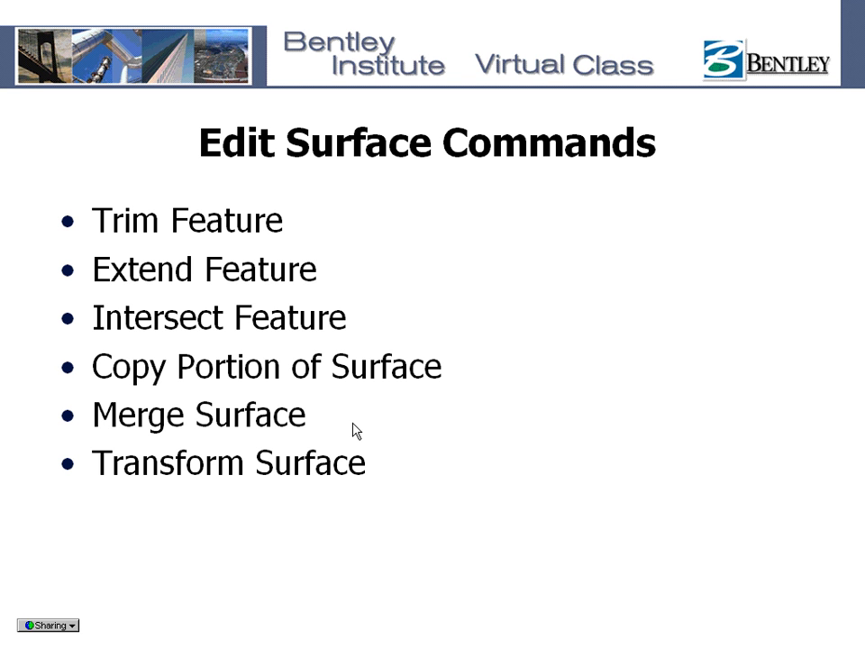
key(alt+Tab)
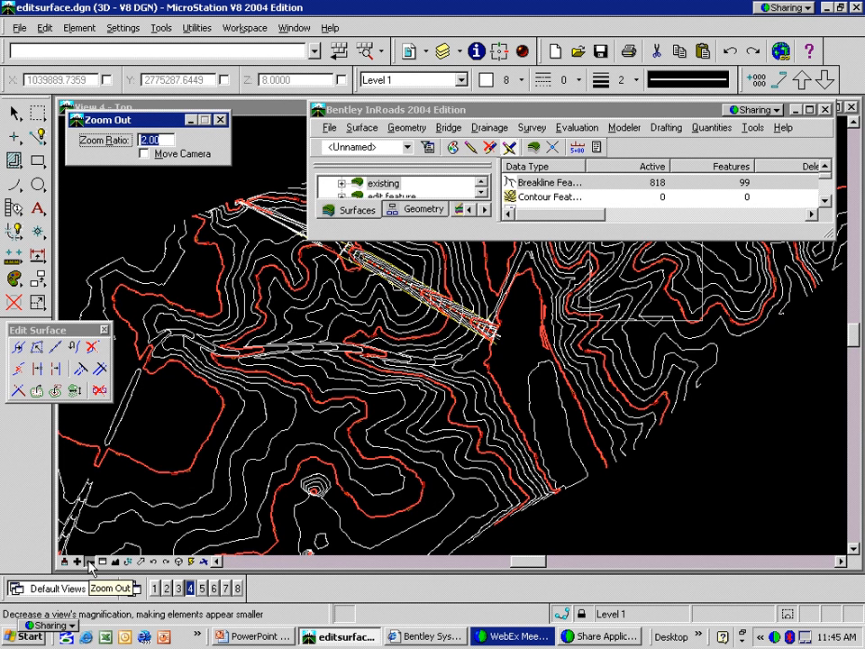
Start a Transform Surface operation on the merge surface and set its destination surface to transform.
click(89, 561)
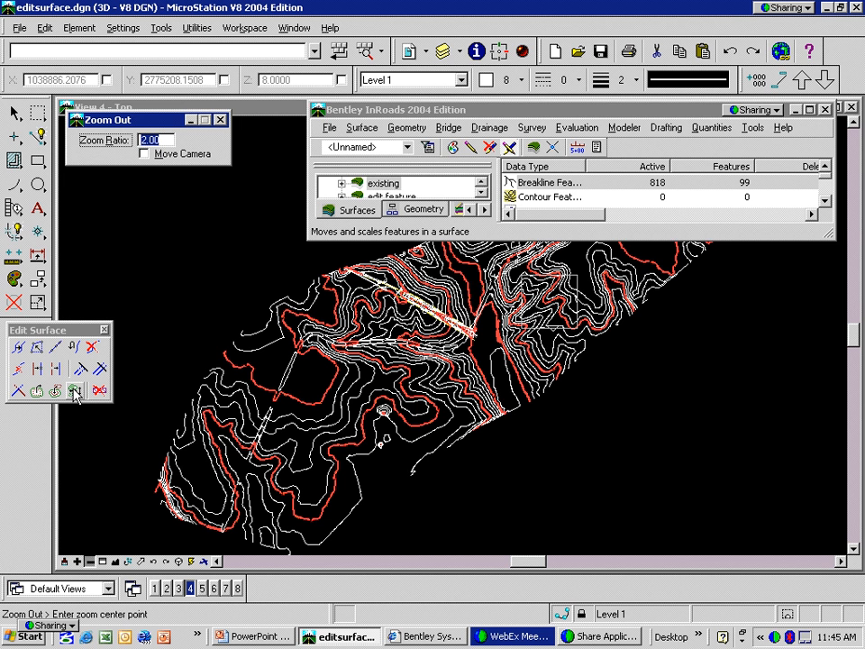
click(75, 392)
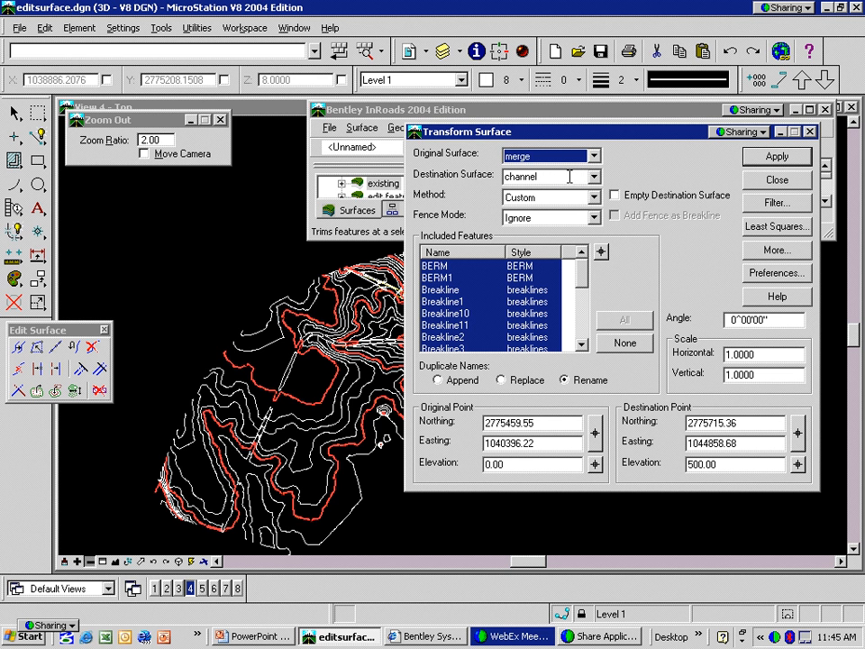
click(570, 177)
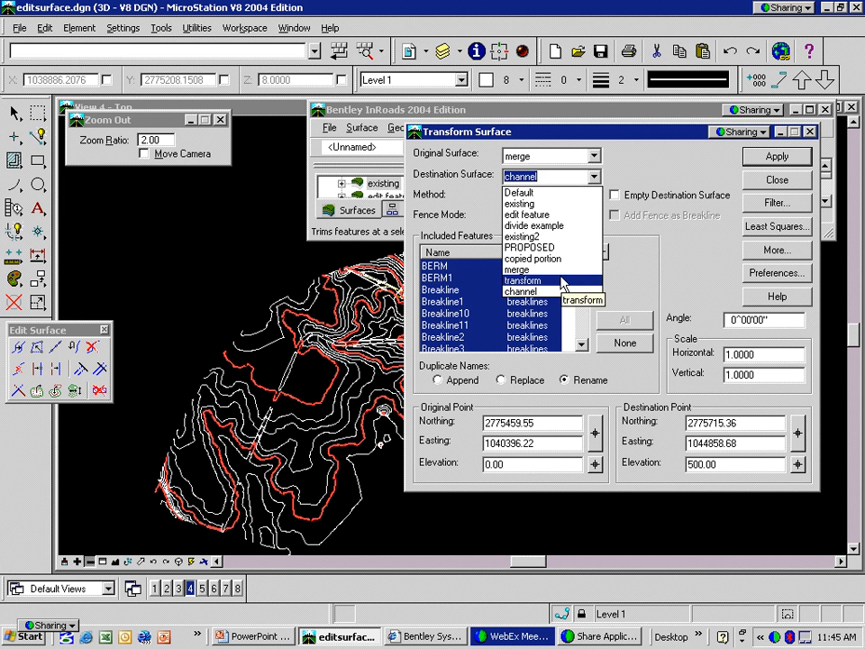
click(563, 282)
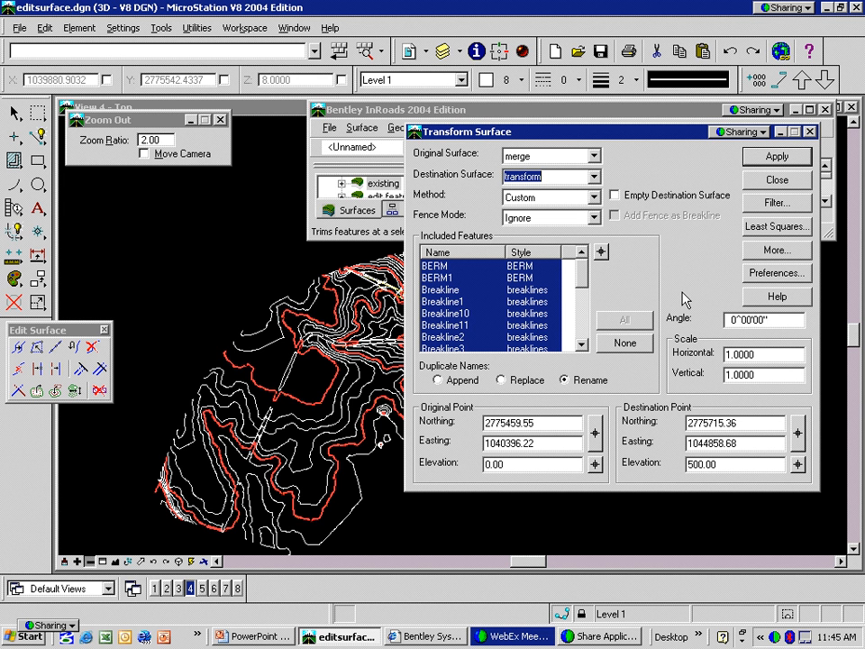
Switch the transform method to Feet to Meters and return it to Custom.
click(593, 199)
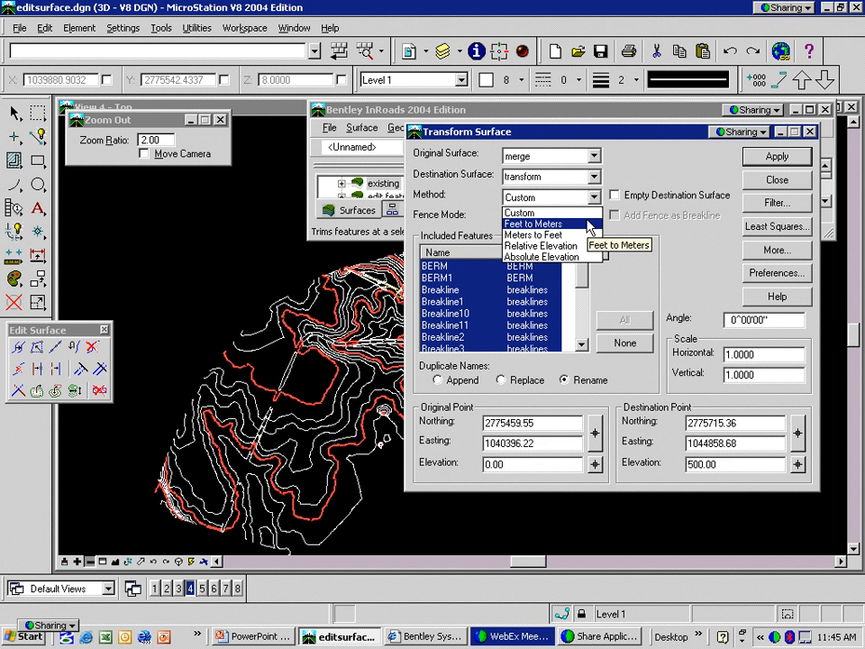
click(588, 224)
click(593, 200)
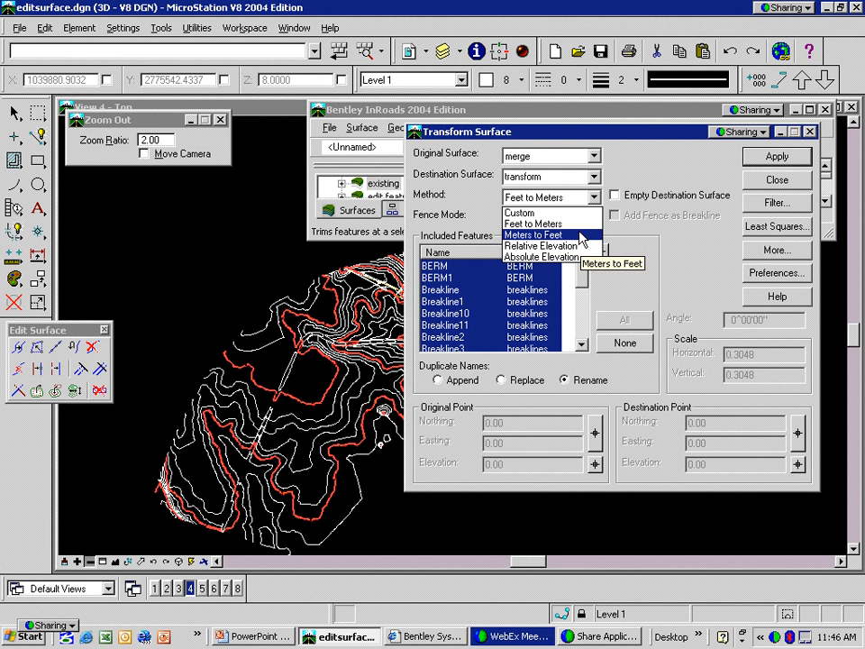
click(574, 215)
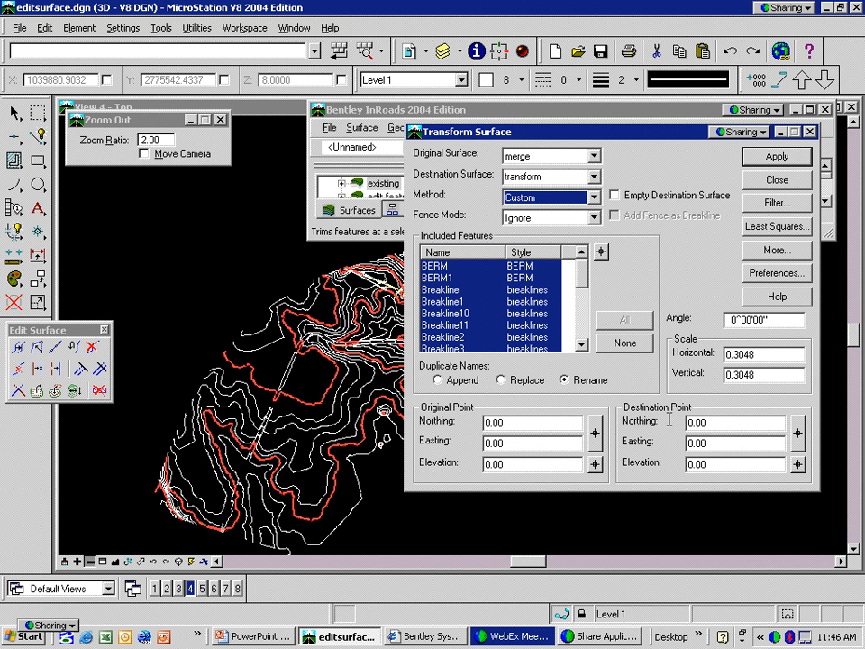
Pick the original point near N 2775284.25, E 1039826.55 and the destination point near N 2774941.81, E 1041082.15, with destination elevation 200.00.
click(596, 433)
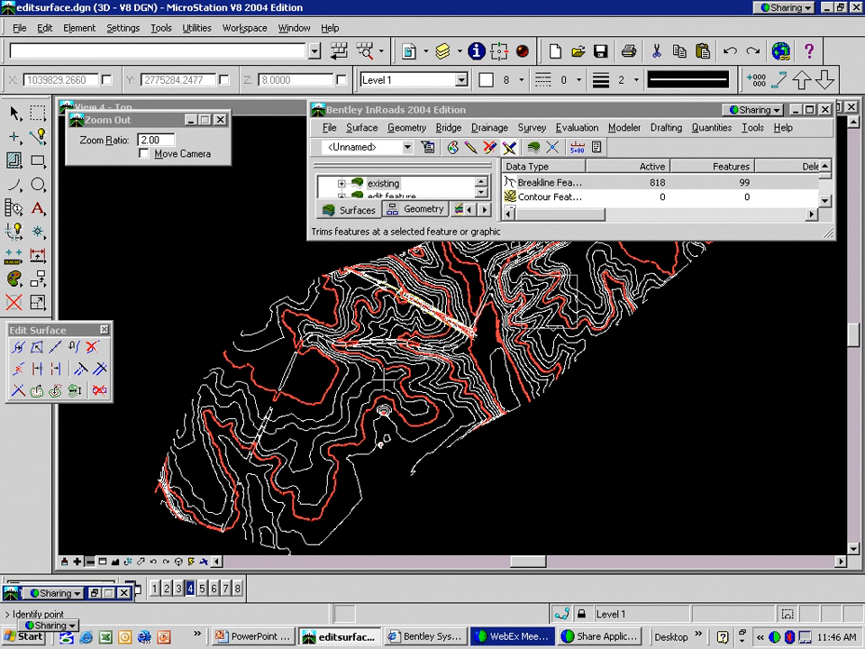
click(383, 383)
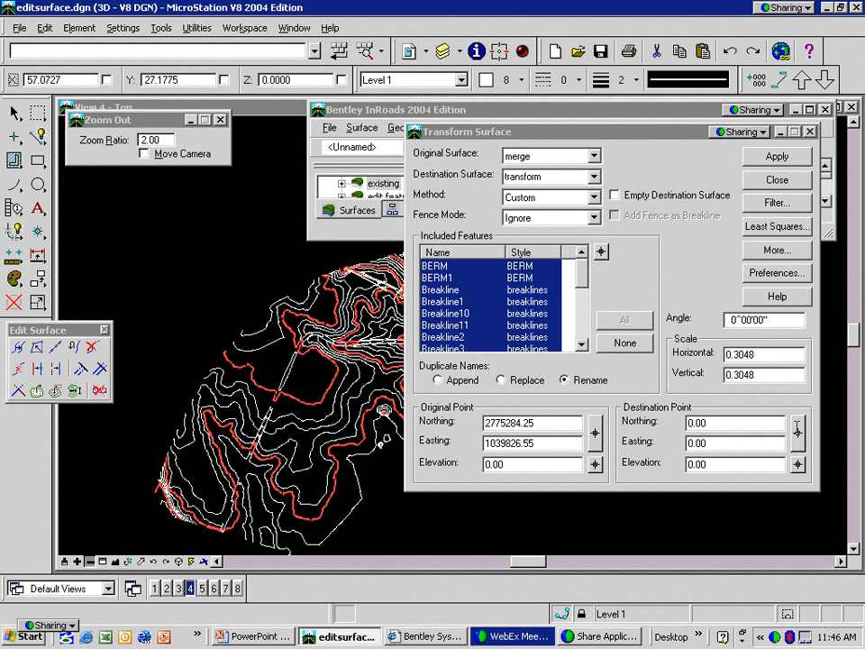
click(798, 434)
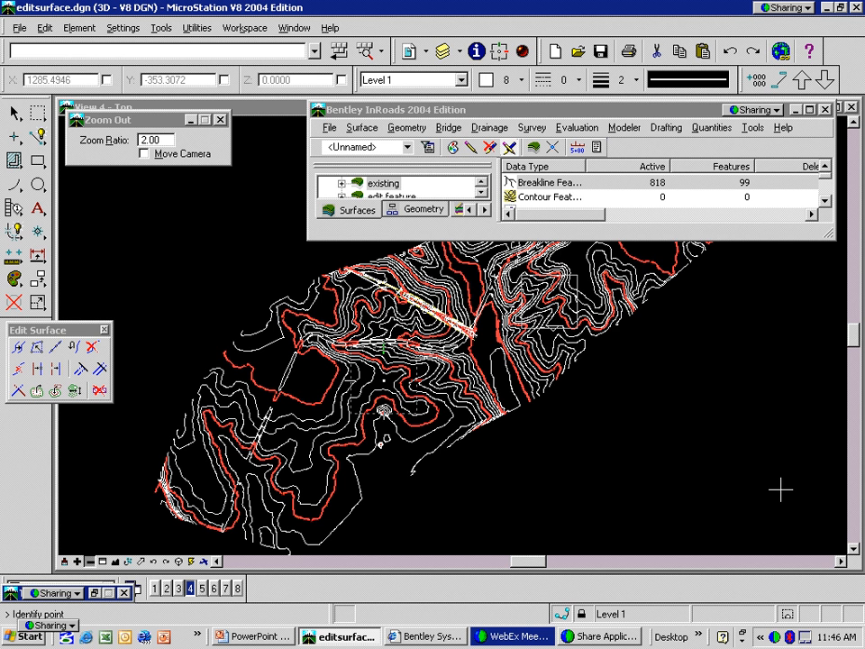
click(773, 487)
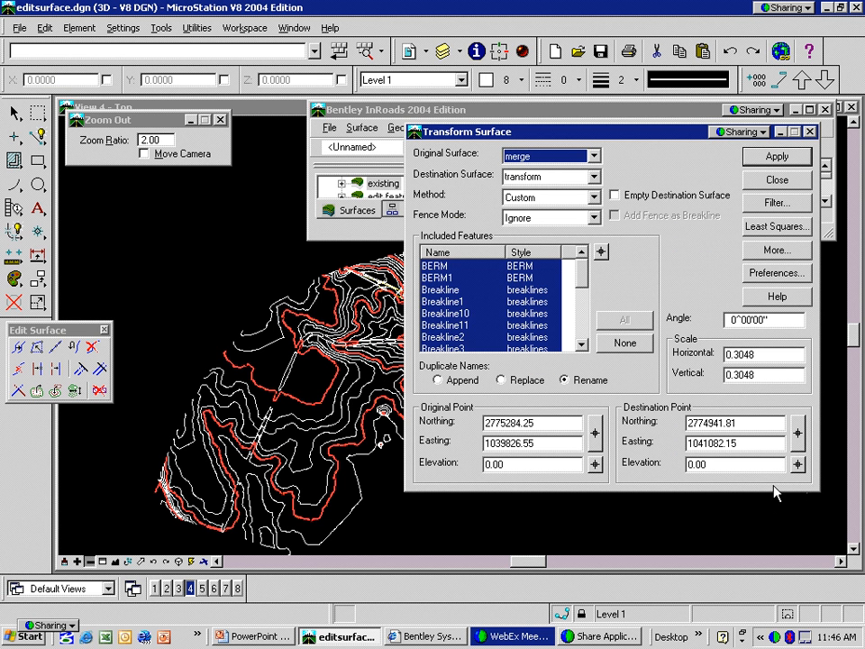
drag(734, 463, 683, 461)
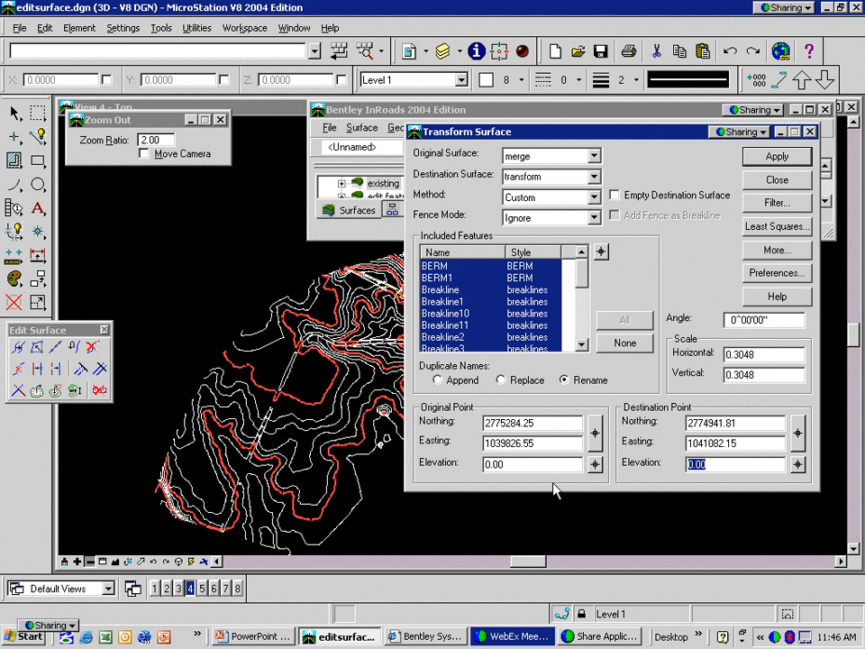
text(200)
Keep the Custom method, set the horizontal and vertical scale to 1.0000, and apply the transformation of the merge surface.
click(594, 198)
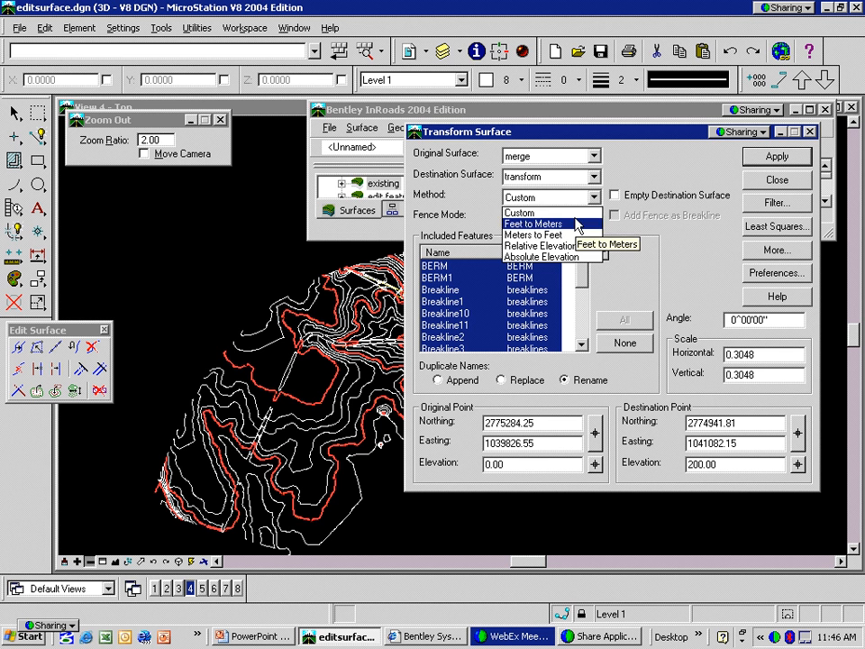
click(575, 214)
click(756, 354)
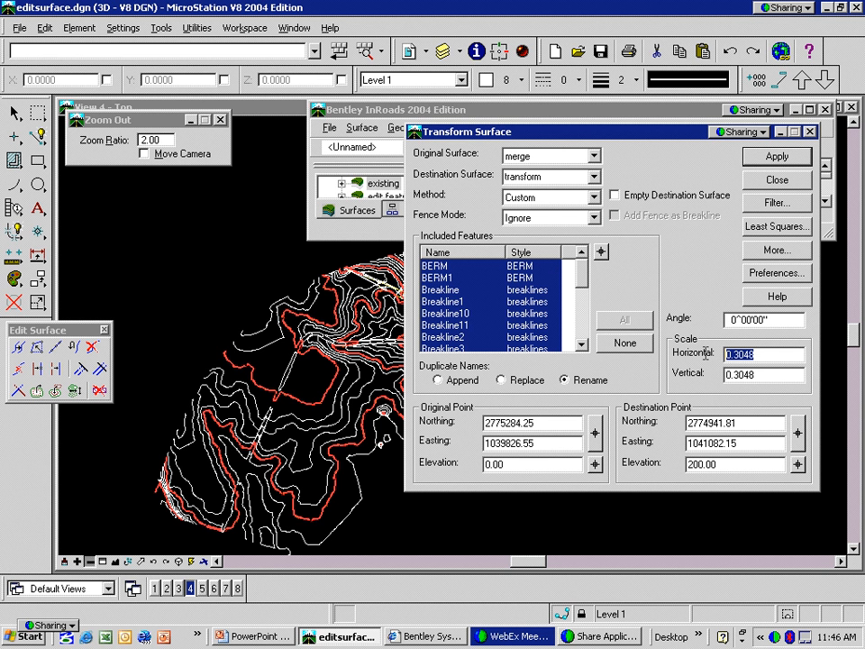
text(1)
click(754, 377)
double_click(754, 376)
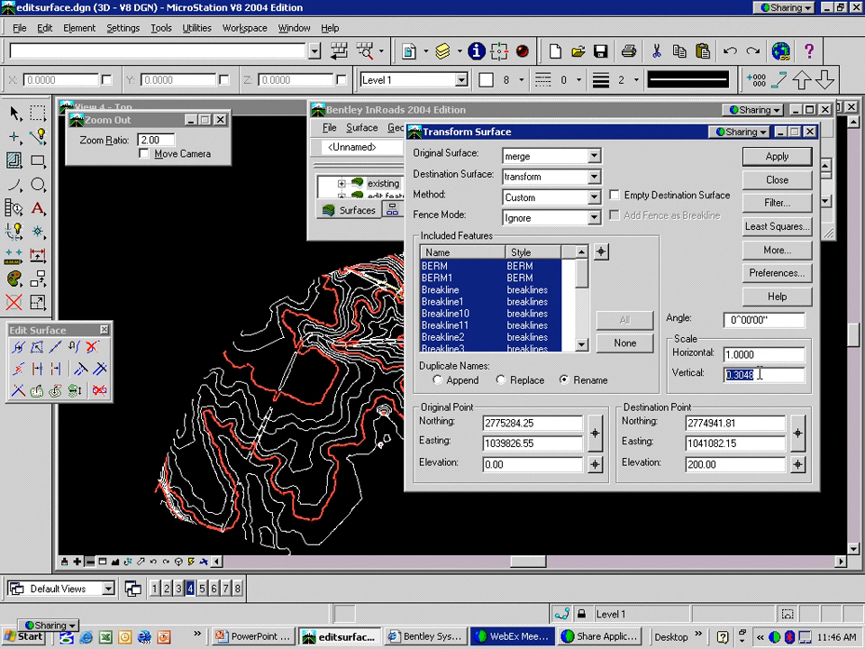
text(1)
key(Tab)
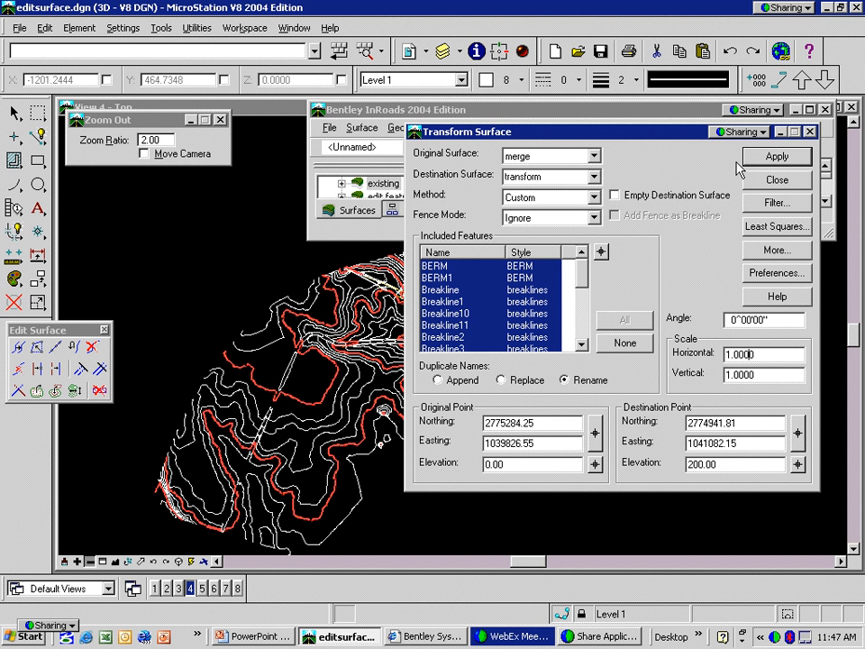
click(777, 184)
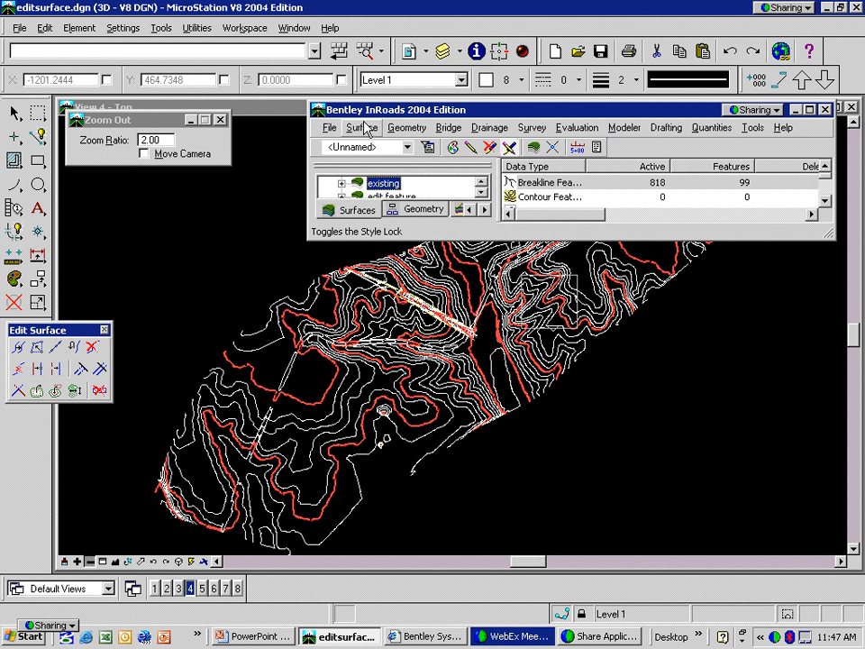
Triangulate the transform surface.
click(362, 127)
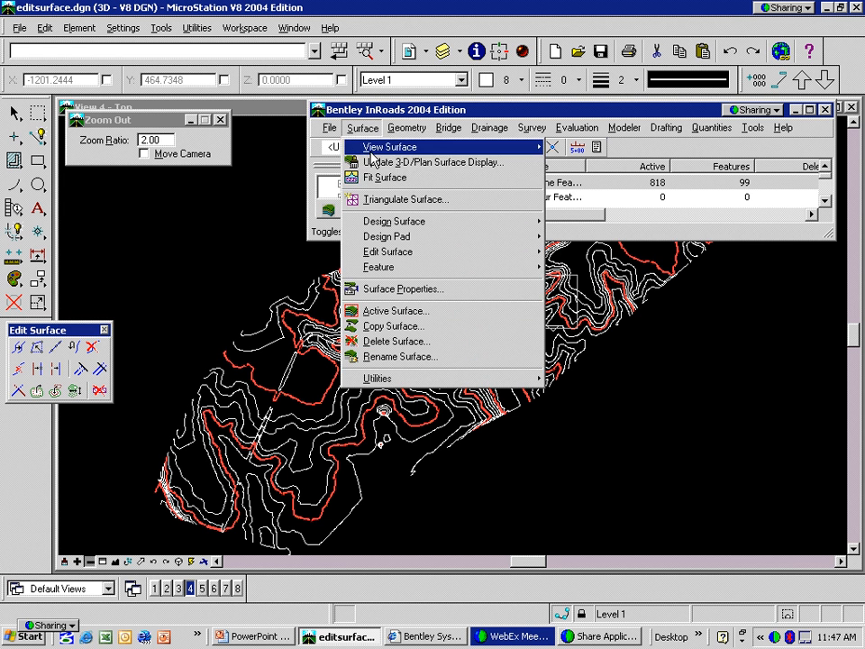
click(392, 200)
click(591, 200)
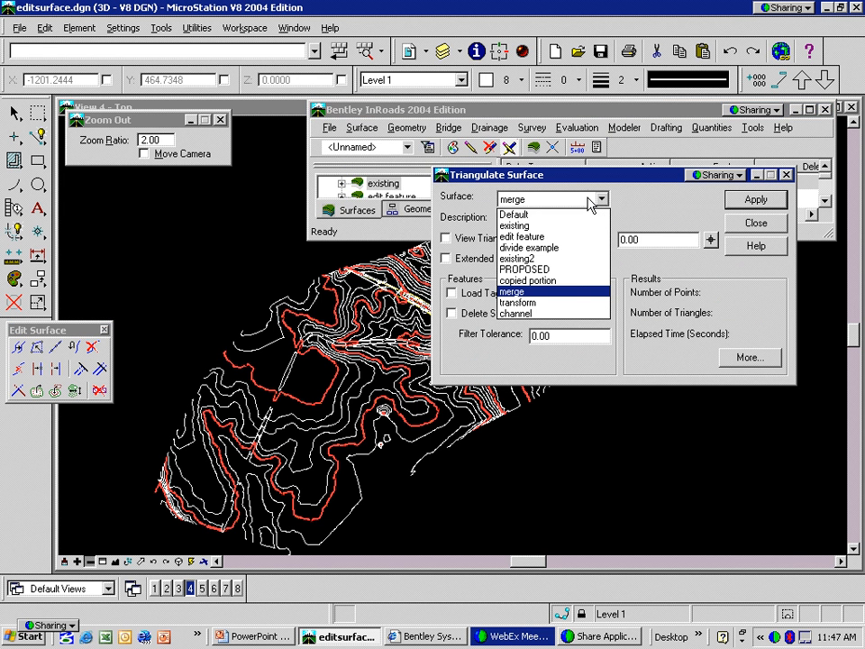
click(560, 303)
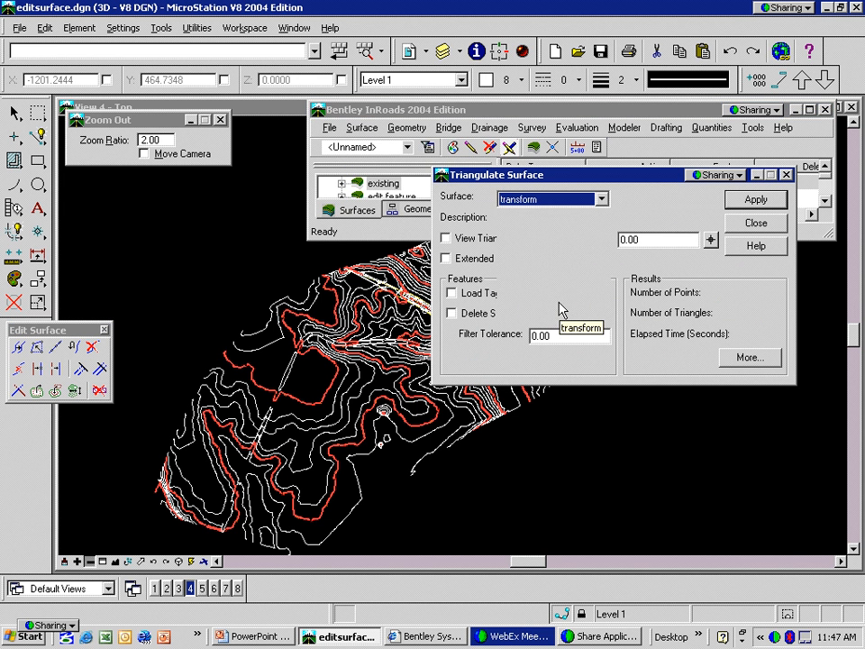
click(757, 200)
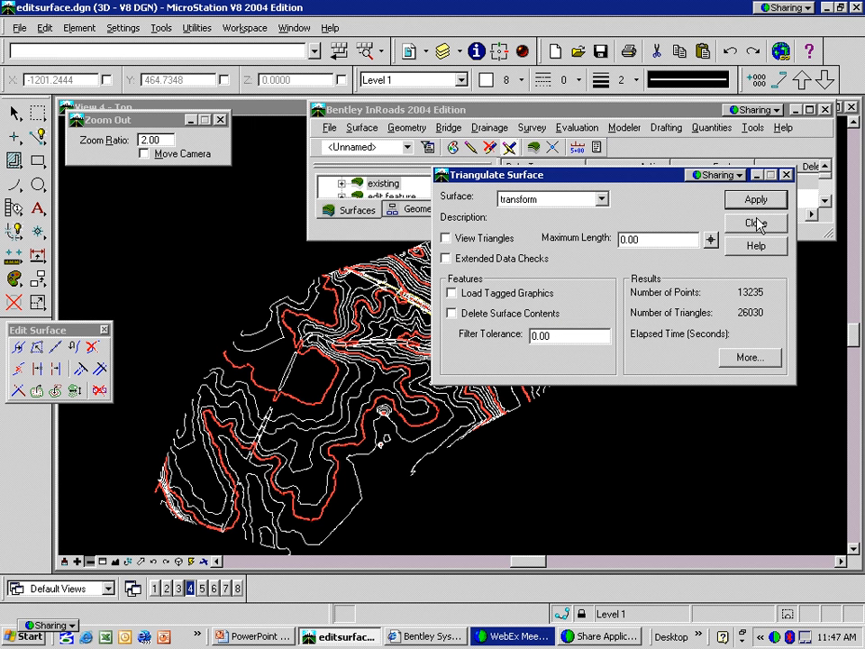
click(757, 224)
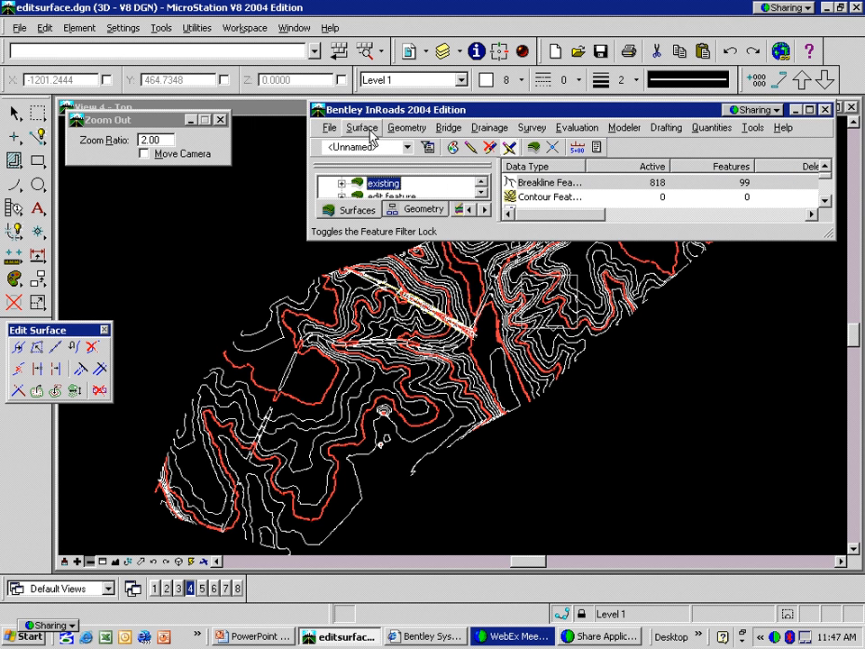
Display the contours of the transform surface at a 1.00 interval and check a contour's elevation.
click(364, 128)
mouse_move(385, 147)
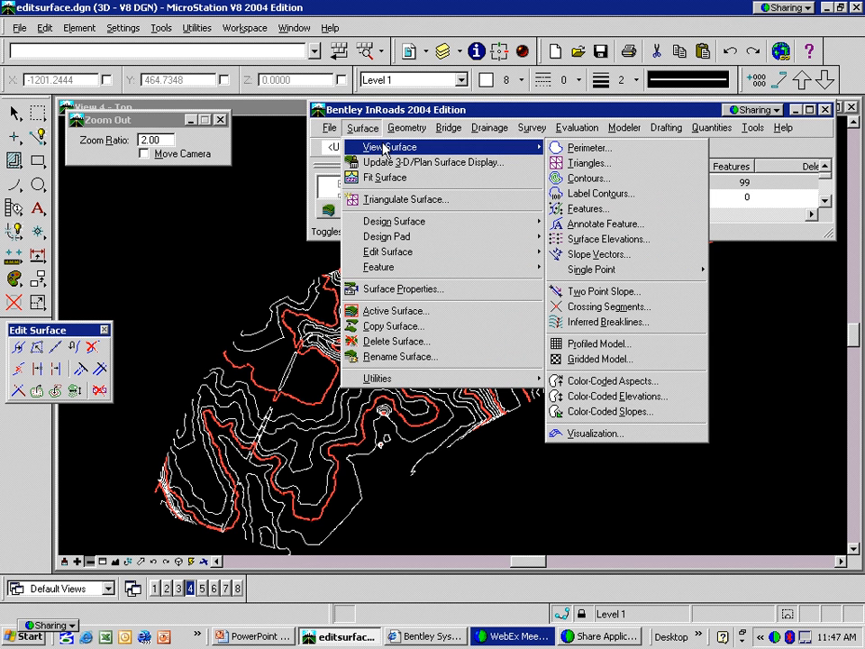
click(605, 187)
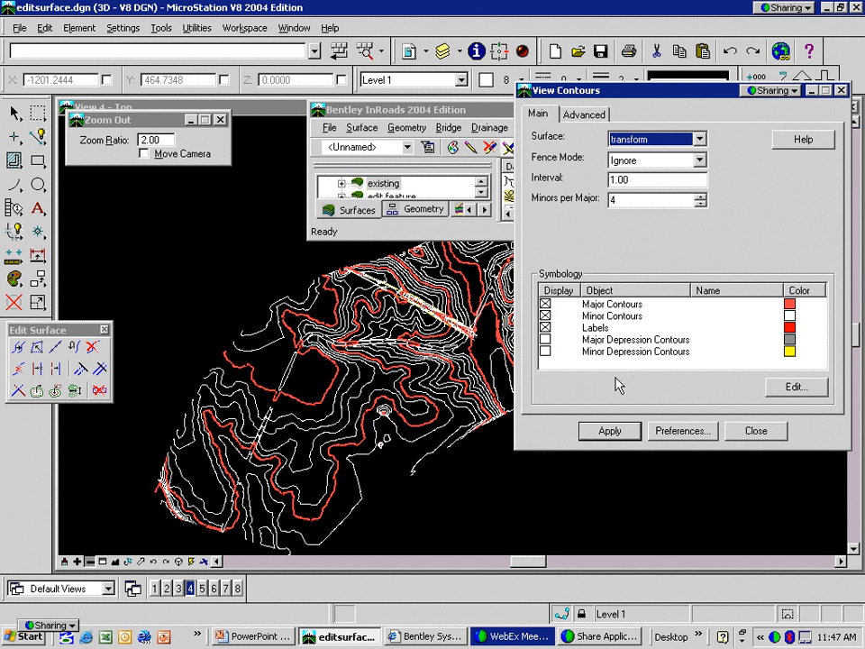
click(609, 431)
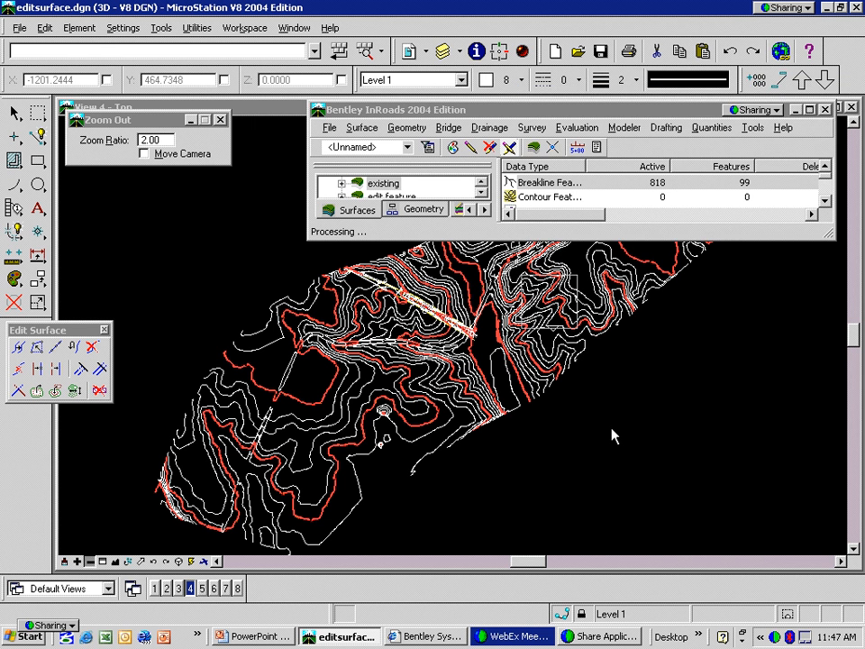
click(768, 430)
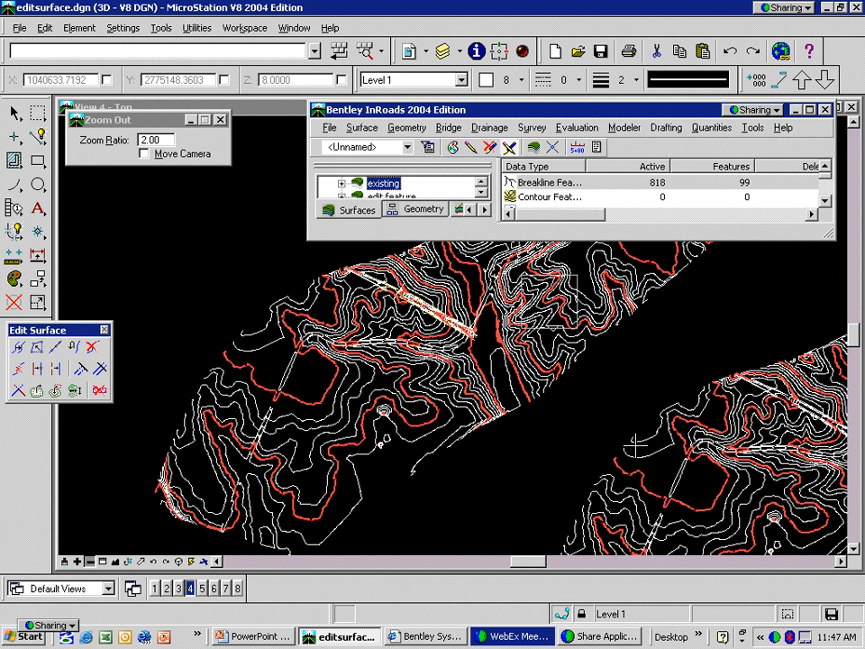
middle_click(316, 403)
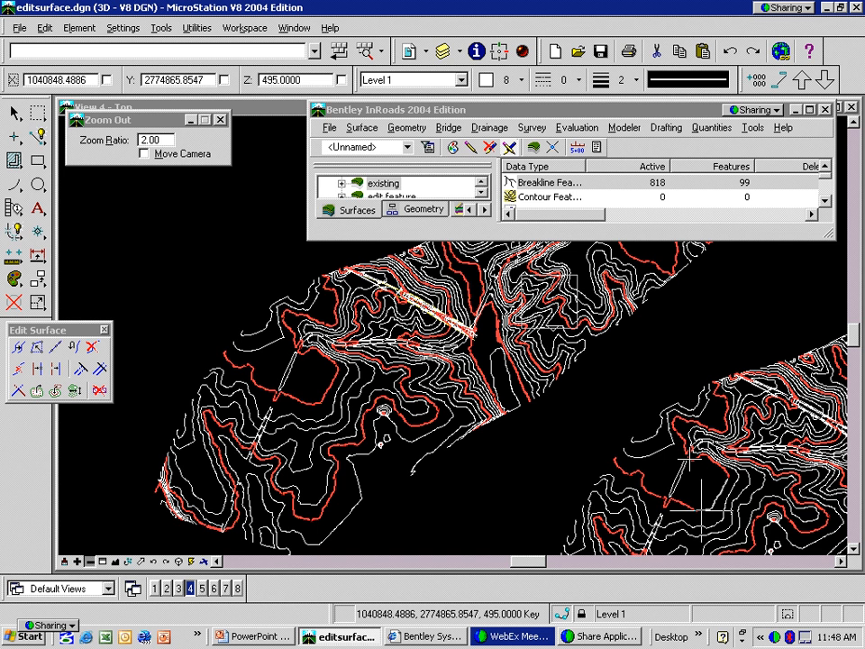
key(alt+Tab)
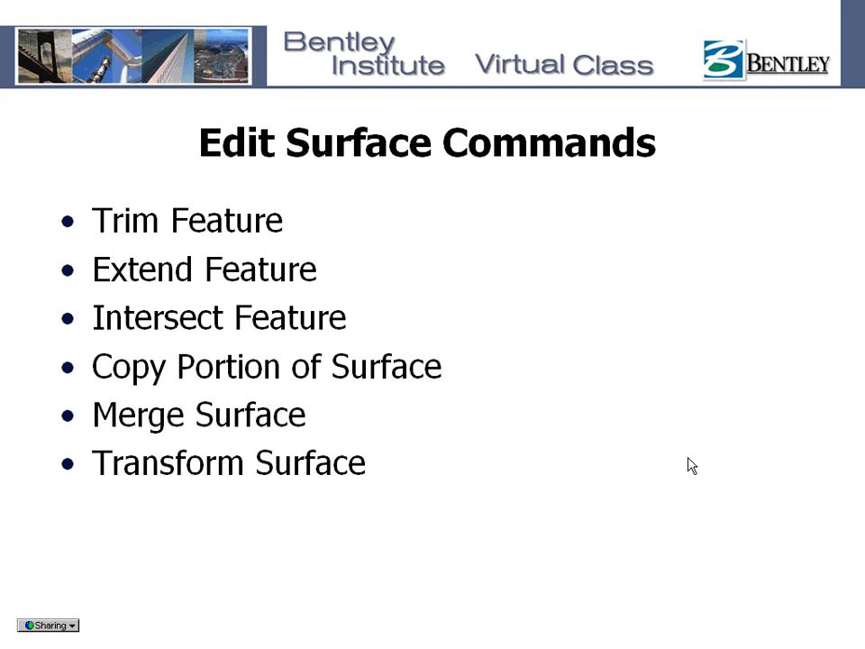
click(689, 457)
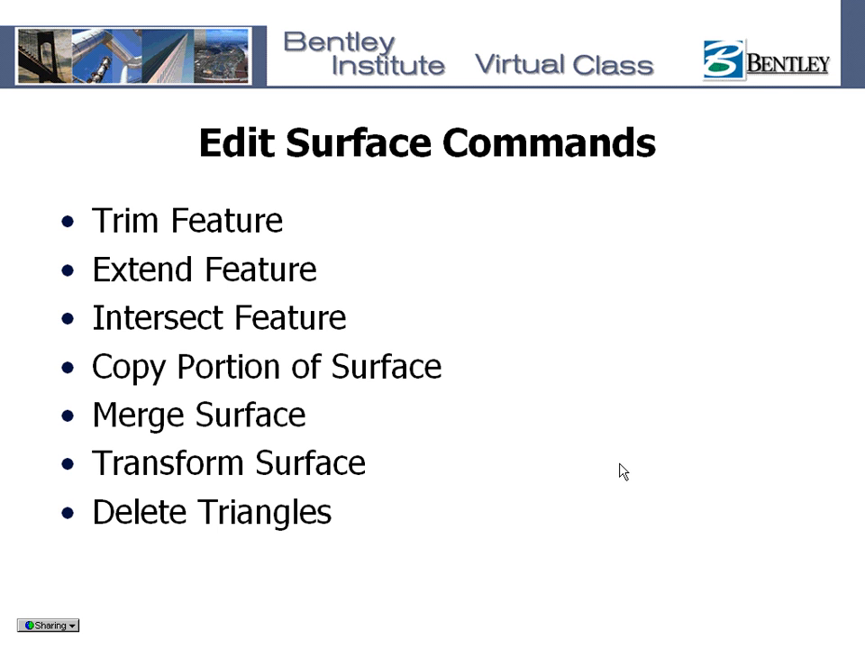
key(alt+Tab)
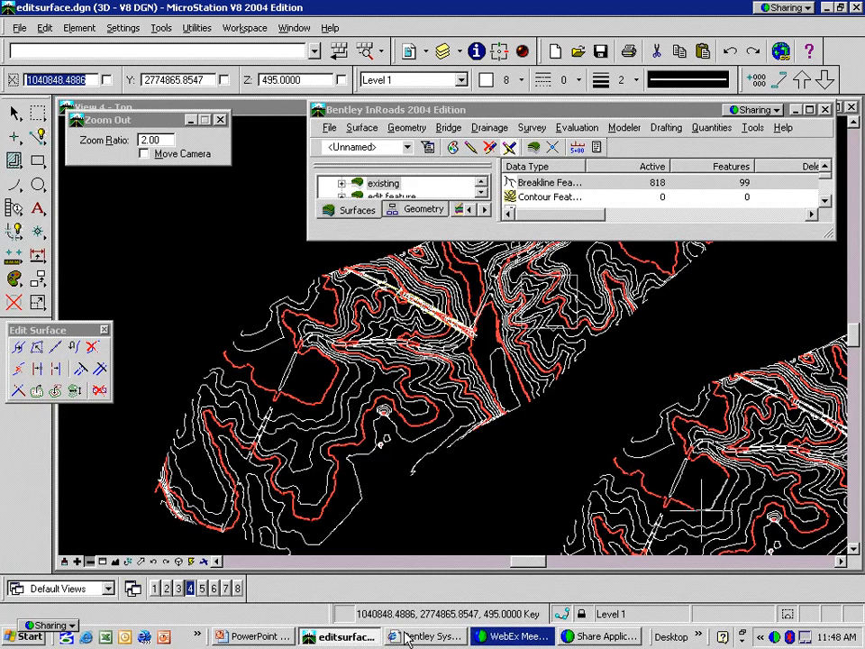
Display the triangles of the existing surface over the long curved corridor area, framed in the view.
click(90, 564)
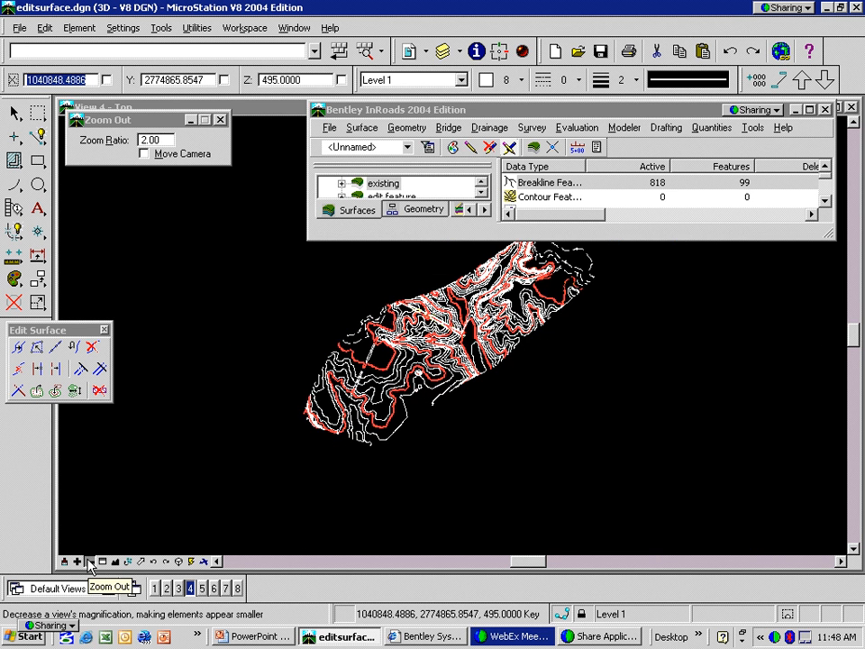
click(435, 275)
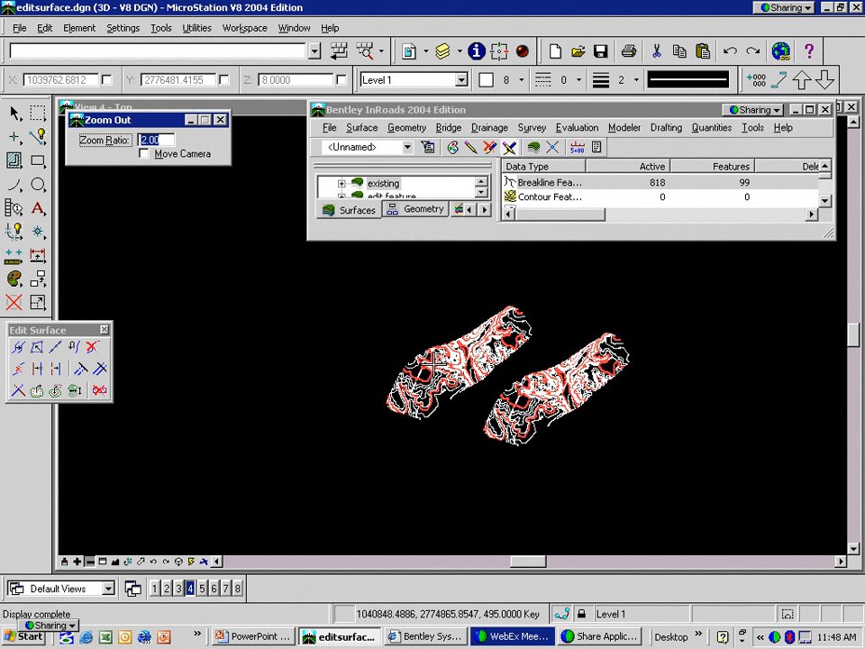
mouse_move(393, 426)
shift+mouse_down()
mouse_move(401, 371)
mouse_move(394, 342)
mouse_move(398, 351)
shift+mouse_up()
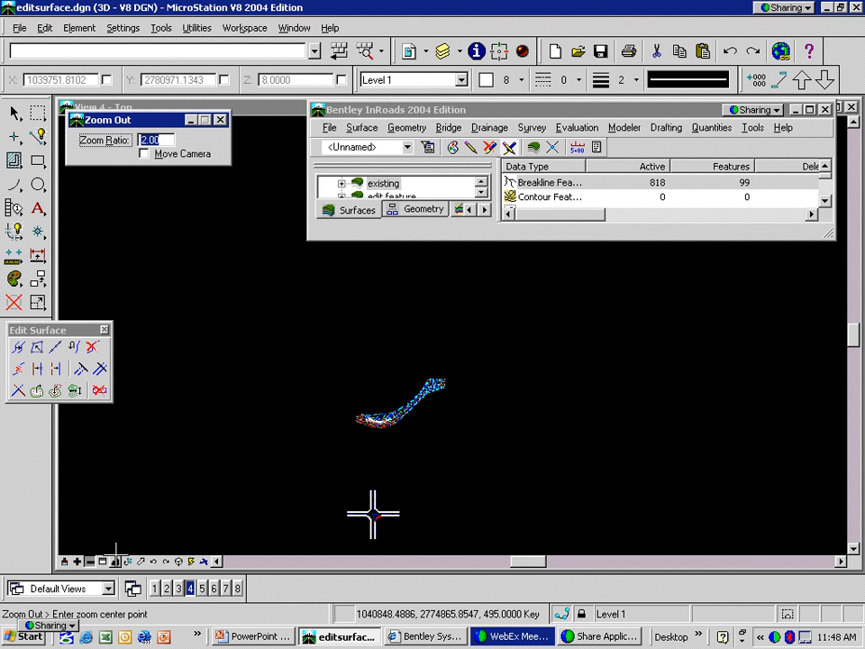
click(103, 561)
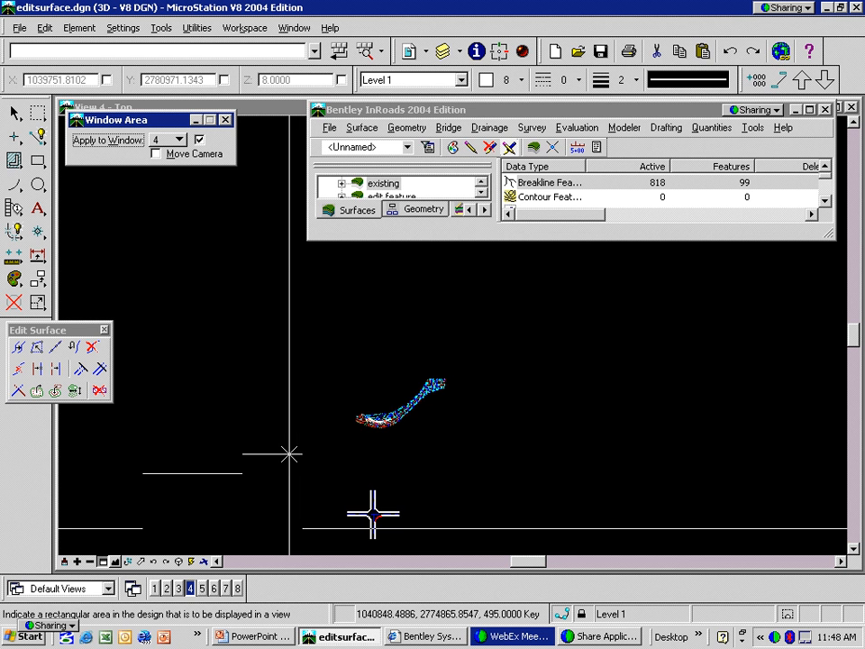
click(396, 356)
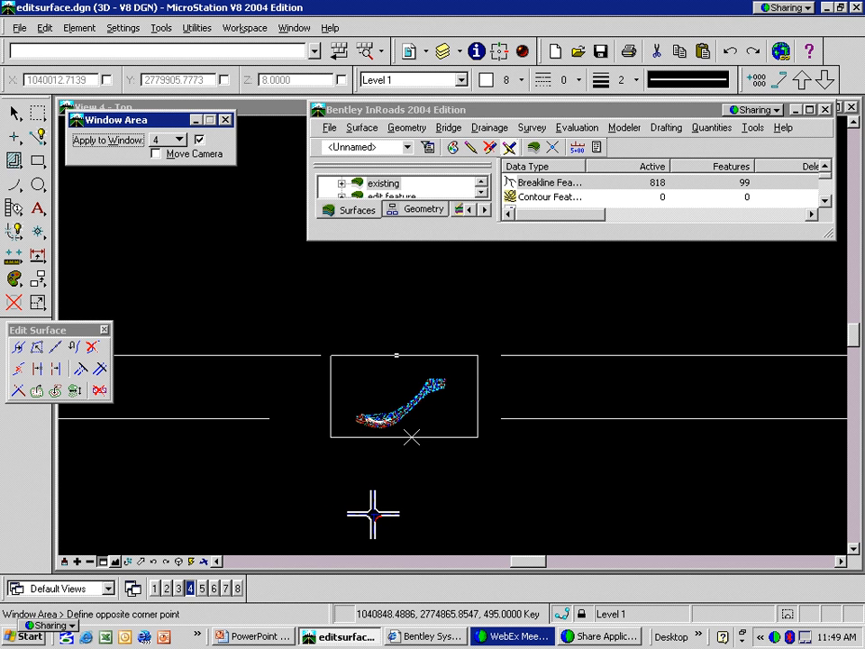
click(411, 437)
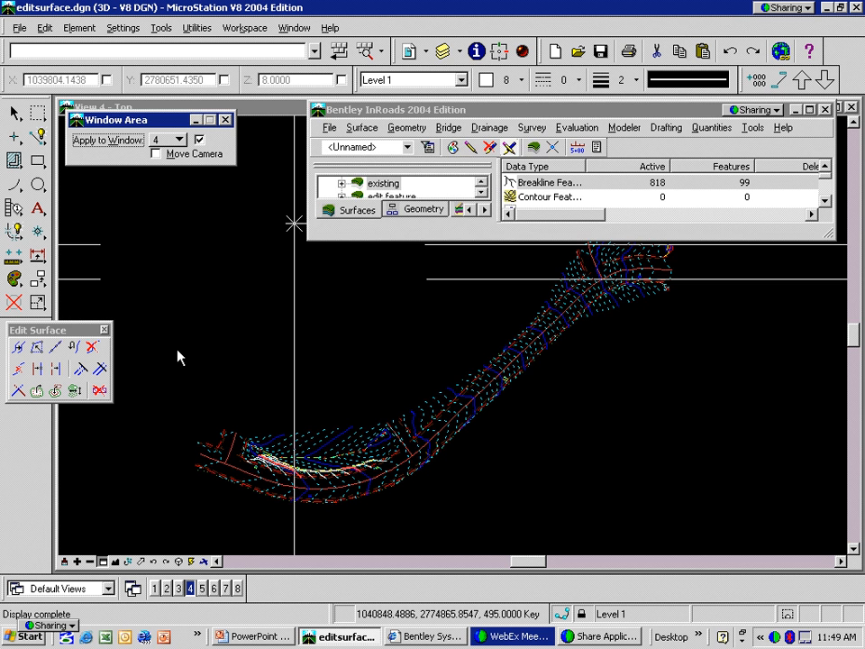
click(362, 127)
mouse_move(416, 146)
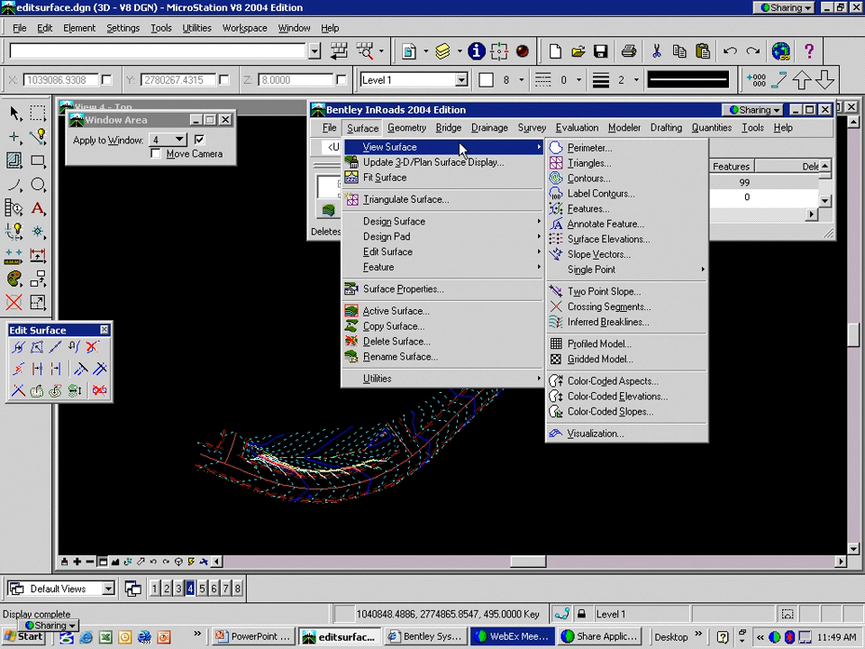
click(590, 162)
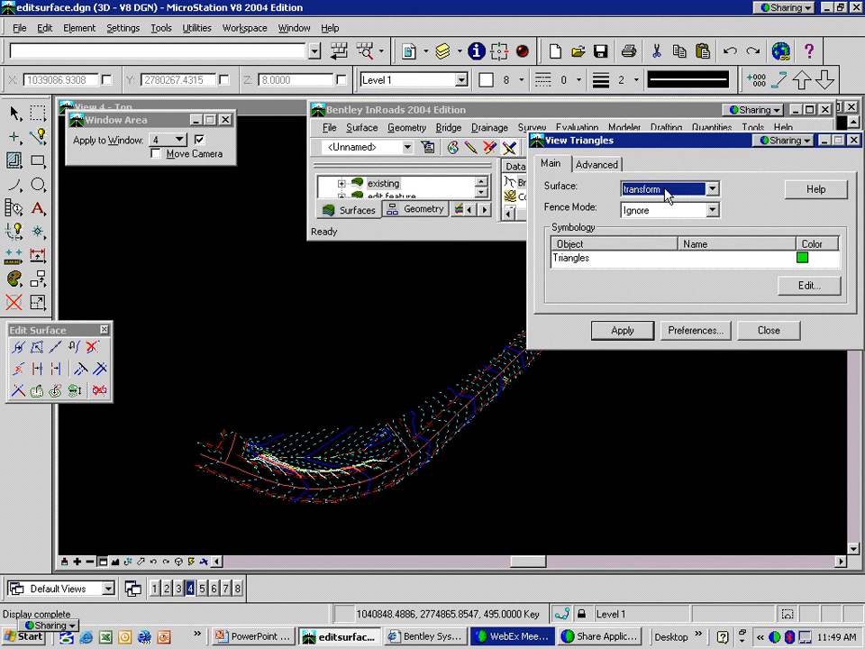
click(666, 191)
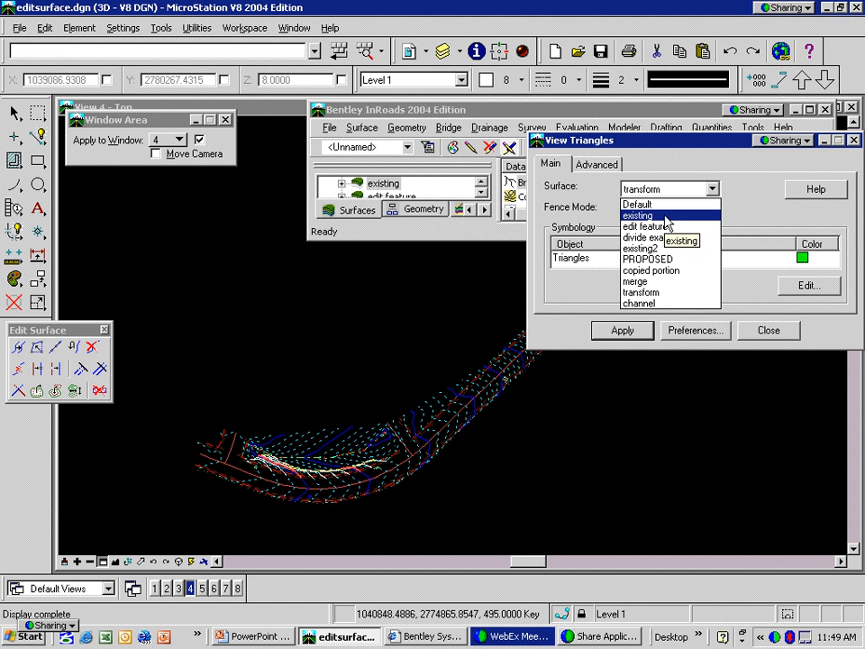
click(667, 216)
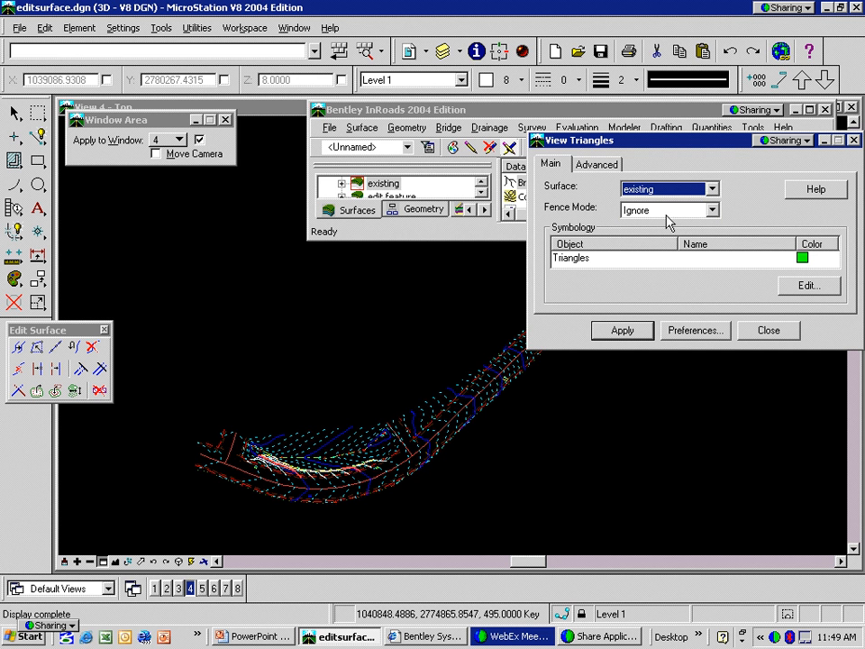
click(622, 331)
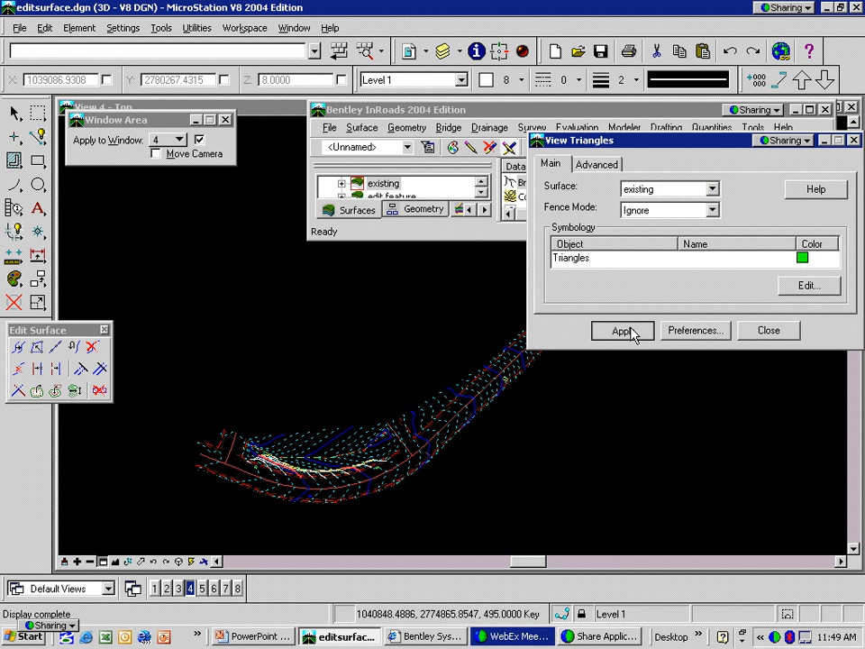
click(767, 330)
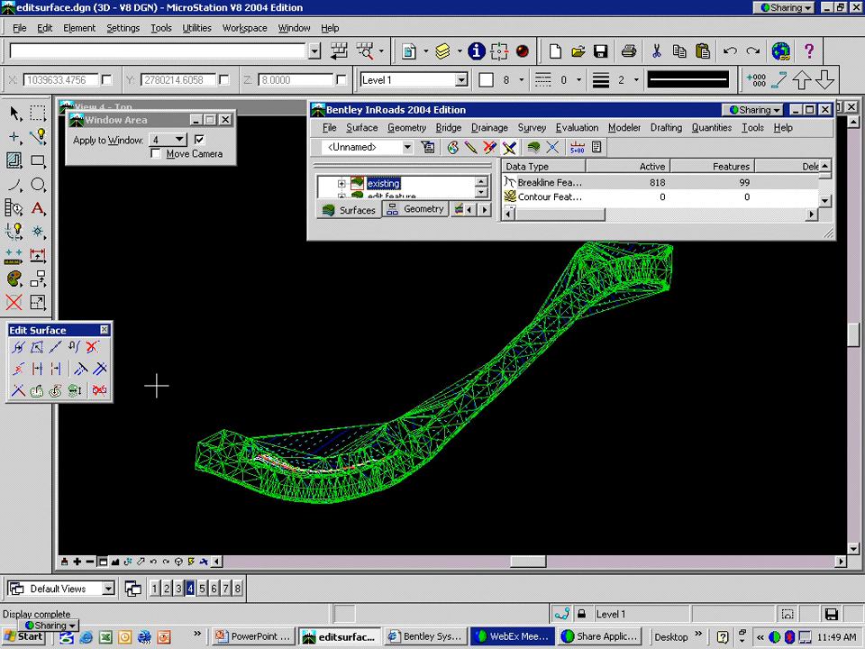
Delete the long edge triangles of the existing surface across the inside of the lower curve and along the underside of the upper curve.
click(100, 393)
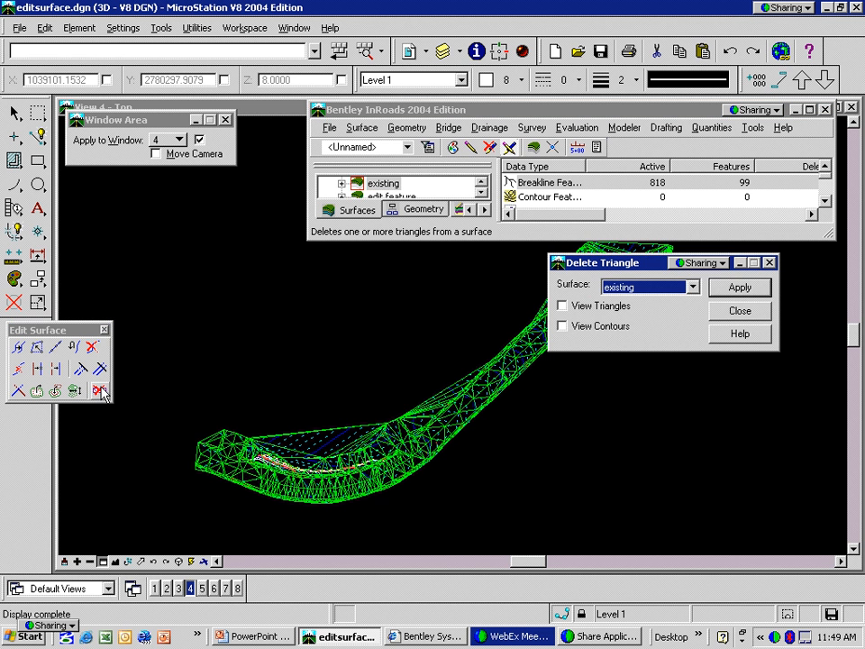
click(739, 288)
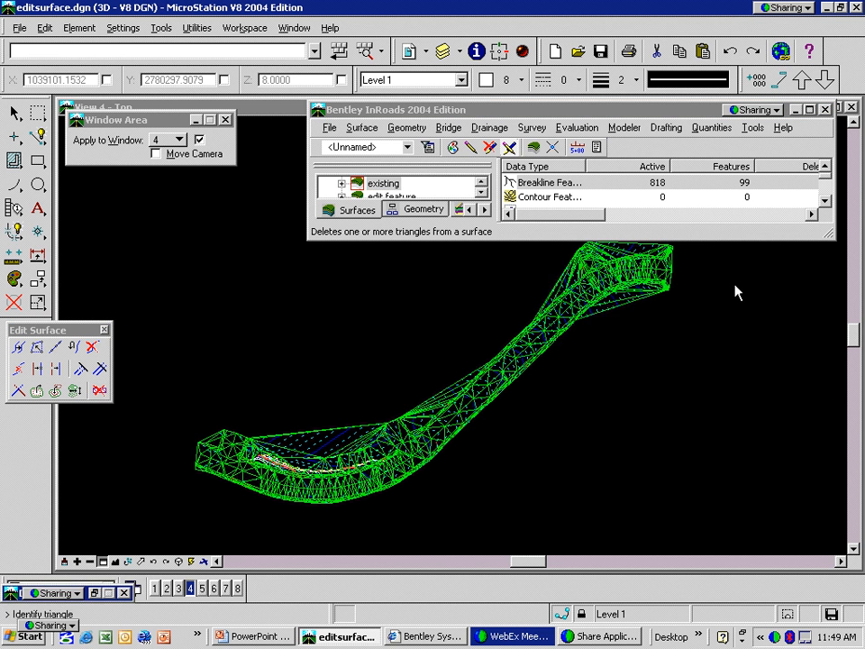
click(291, 448)
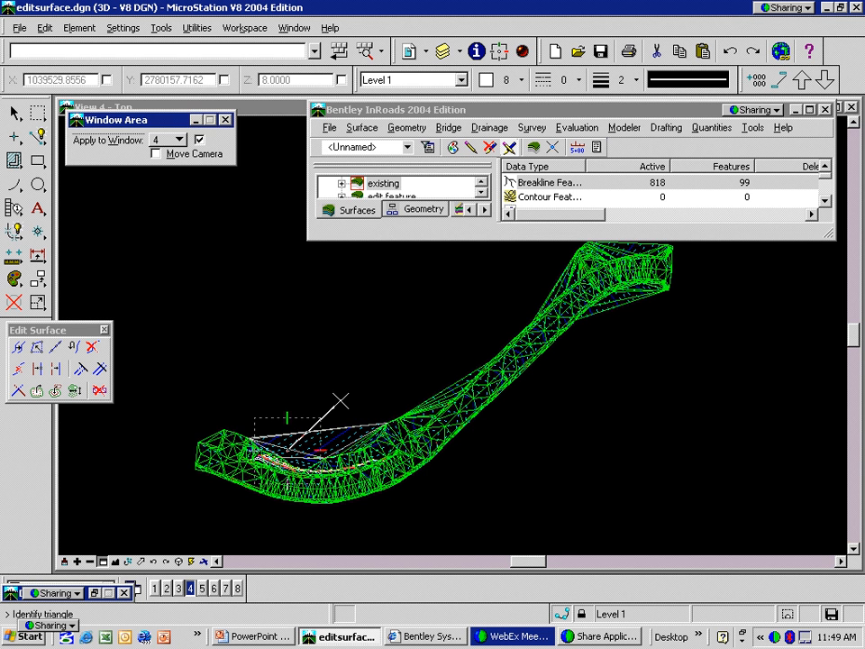
click(355, 375)
click(355, 362)
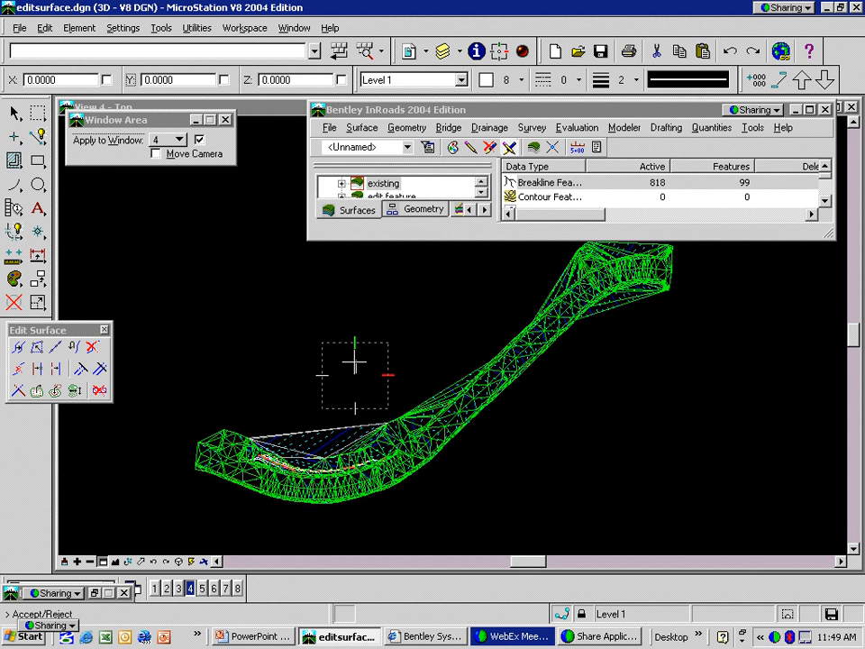
click(624, 309)
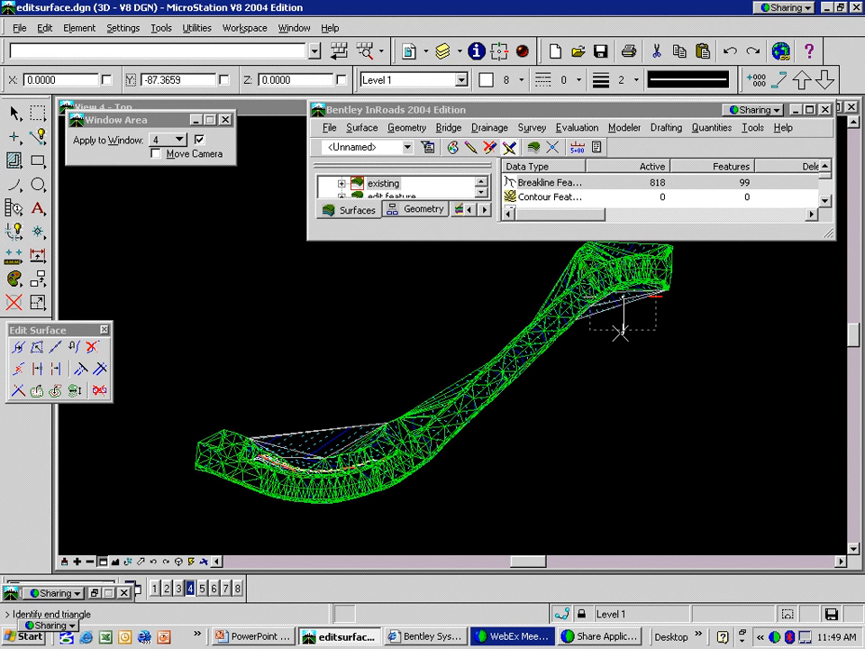
click(622, 332)
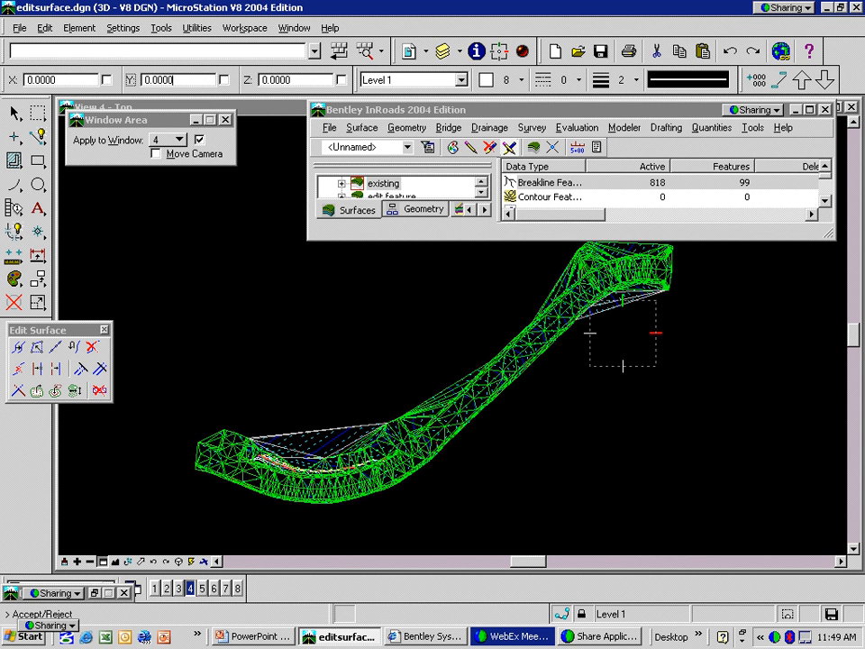
click(375, 340)
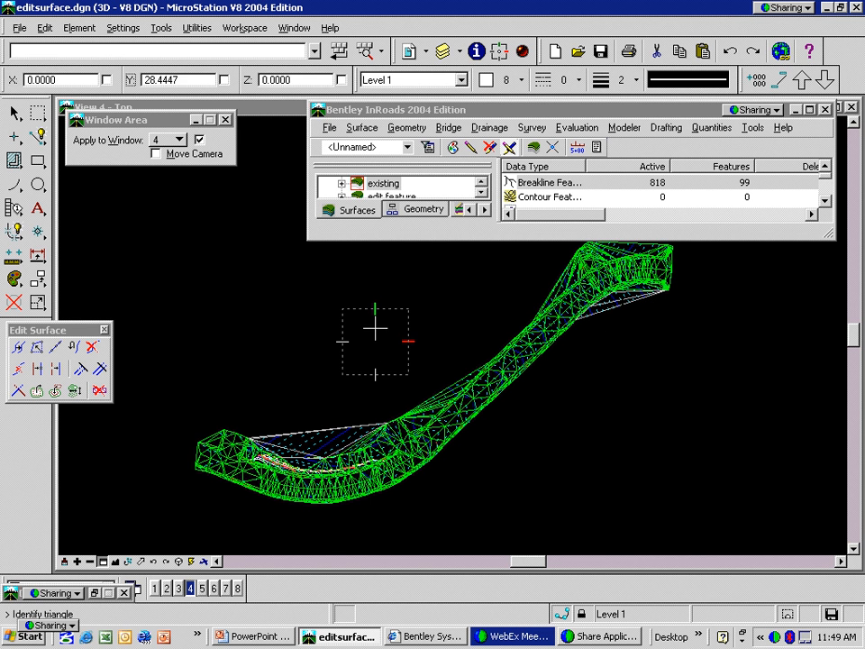
right_click(375, 329)
click(766, 311)
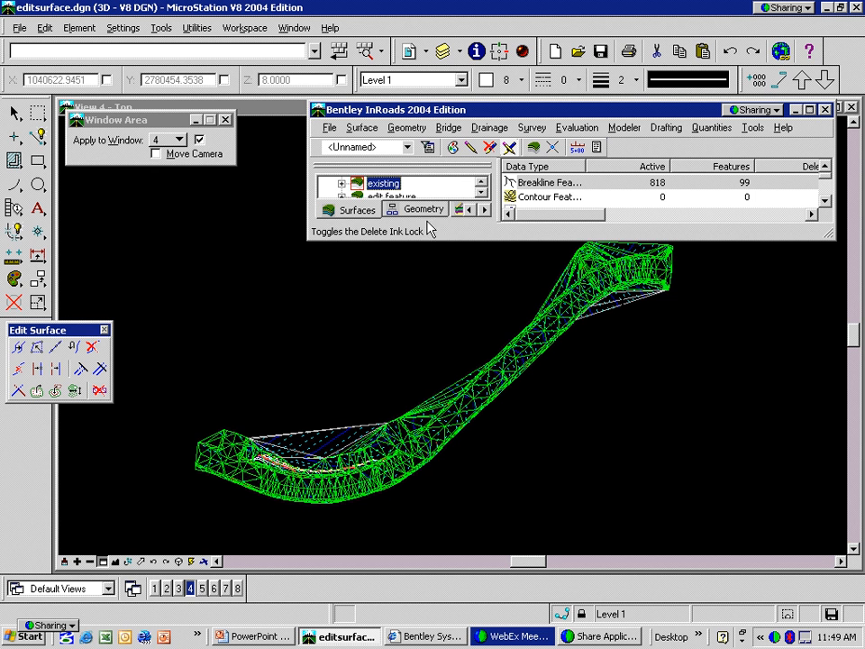
Delete the displayed triangle graphics of the existing surface from the drawing and refresh the view.
click(13, 302)
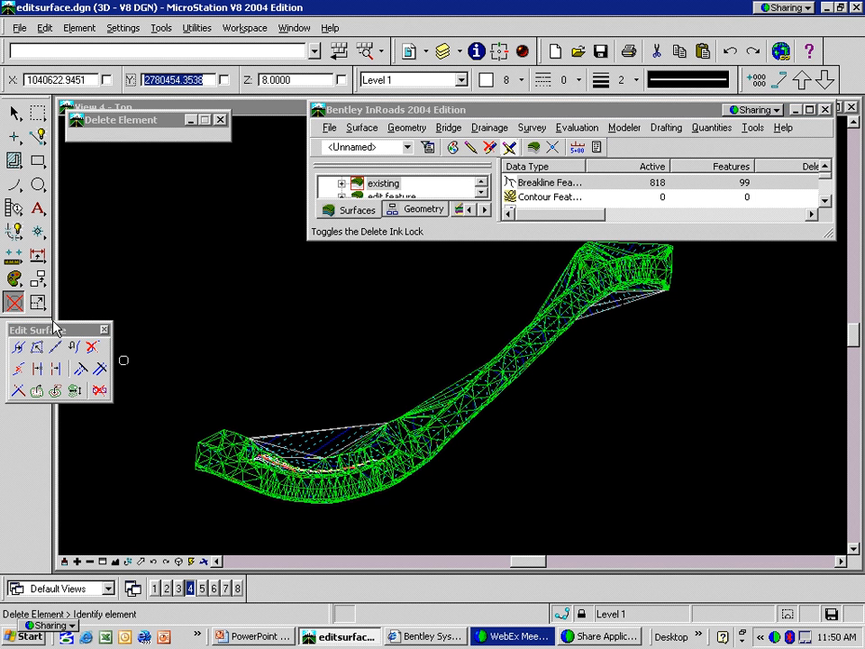
click(208, 434)
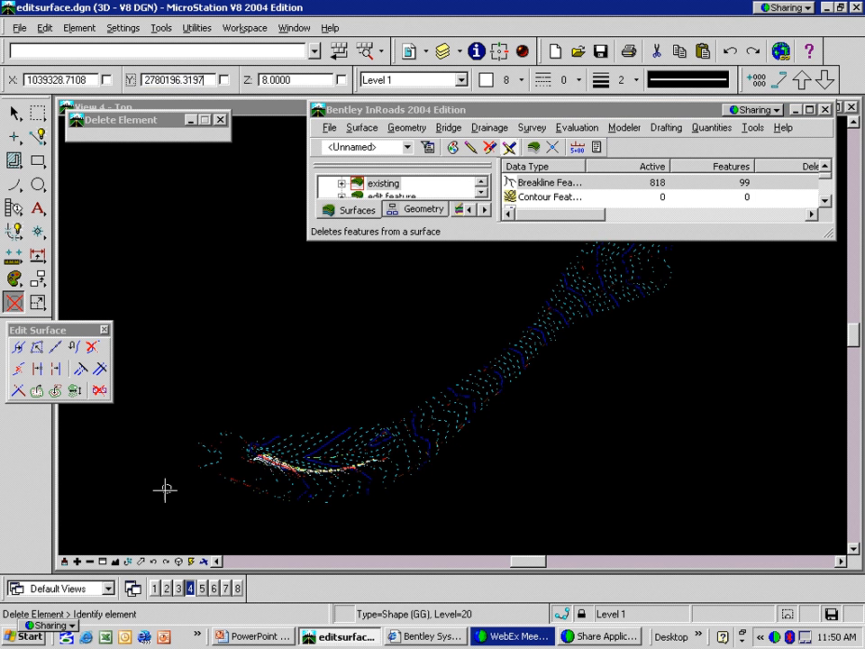
click(64, 563)
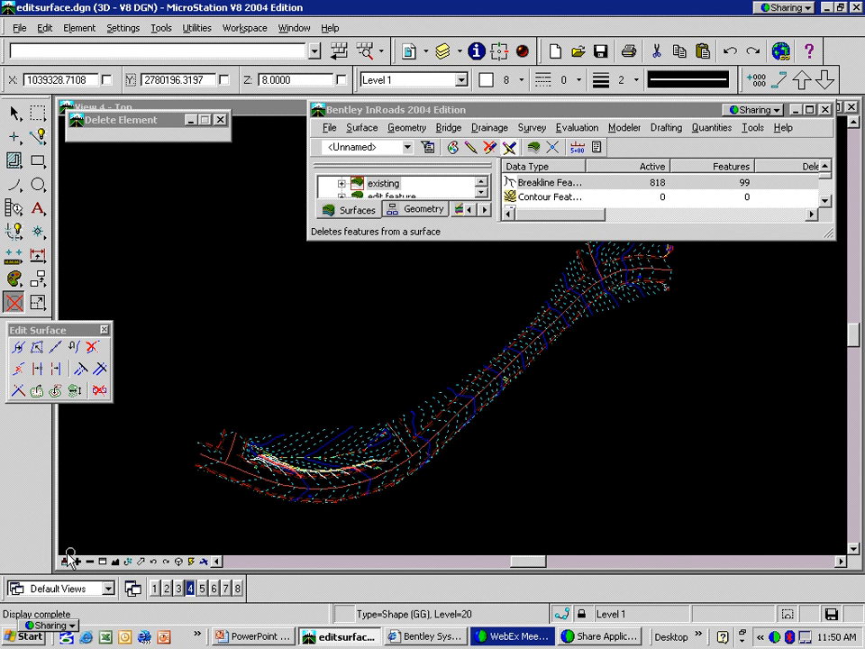
Display the contours of the existing surface at a 1.00 interval with 4 minors per major to check the triangle deletions.
click(363, 128)
mouse_move(365, 149)
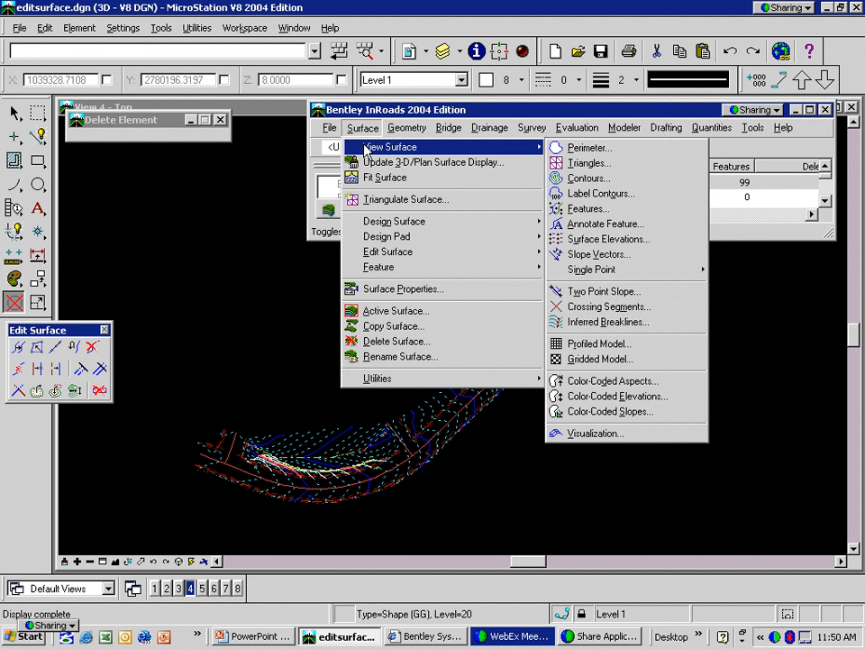
click(577, 180)
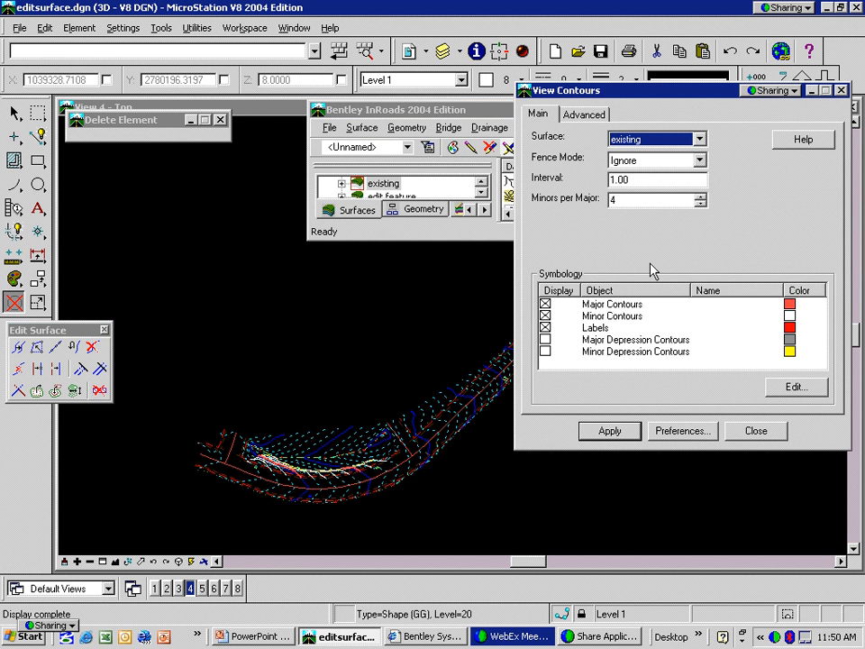
click(610, 432)
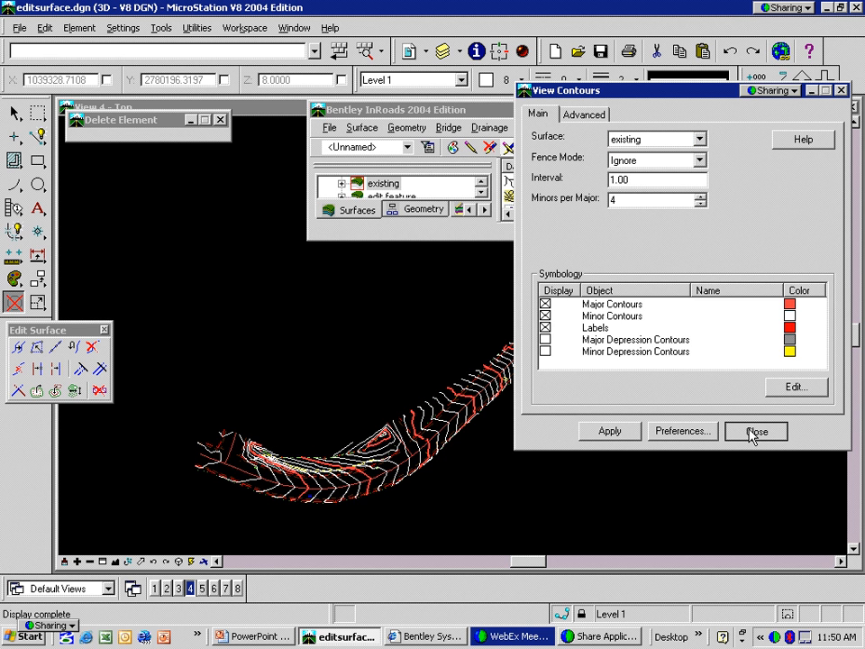
click(754, 432)
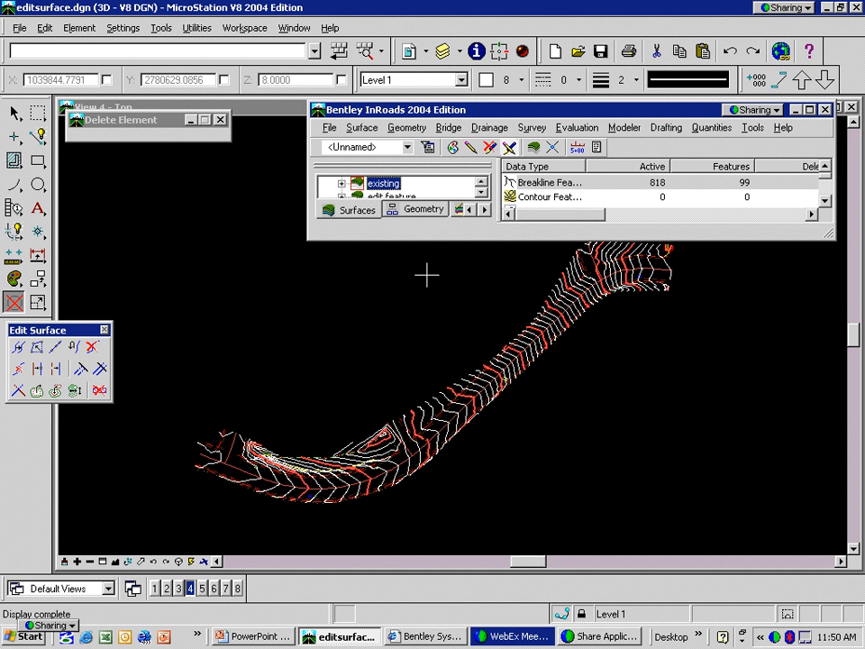
Retriangulate the existing surface with a maximum length of 0.00.
click(364, 129)
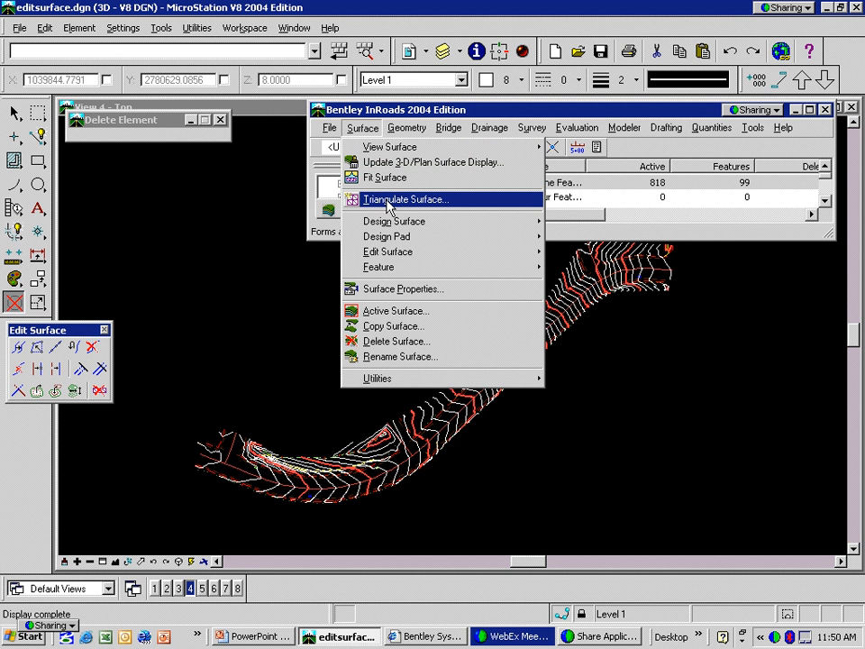
click(387, 202)
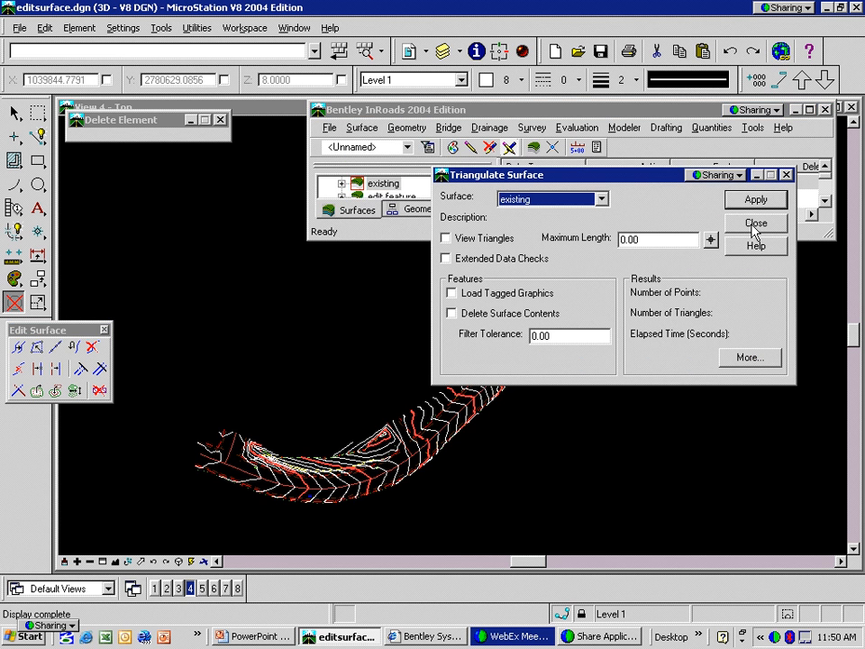
click(752, 201)
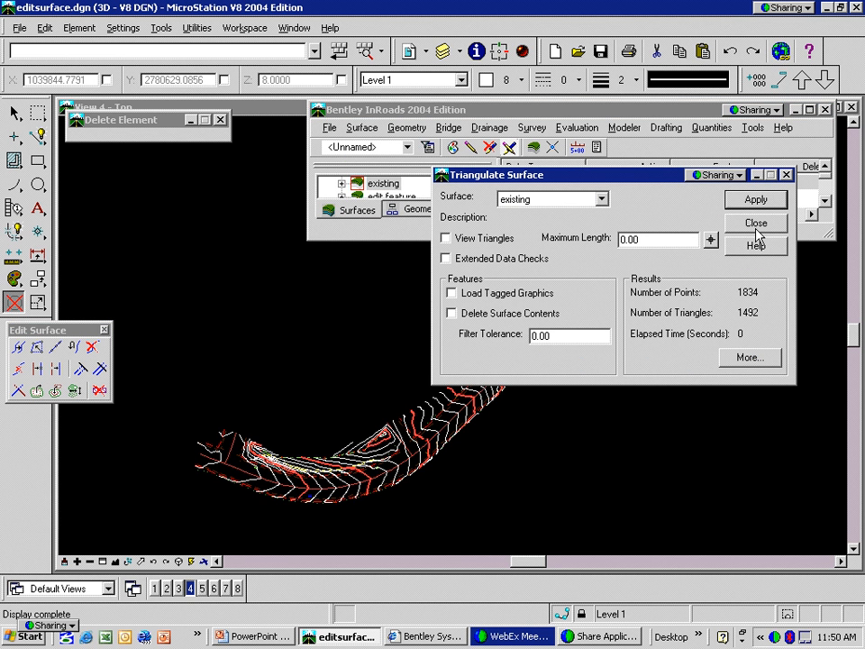
click(757, 225)
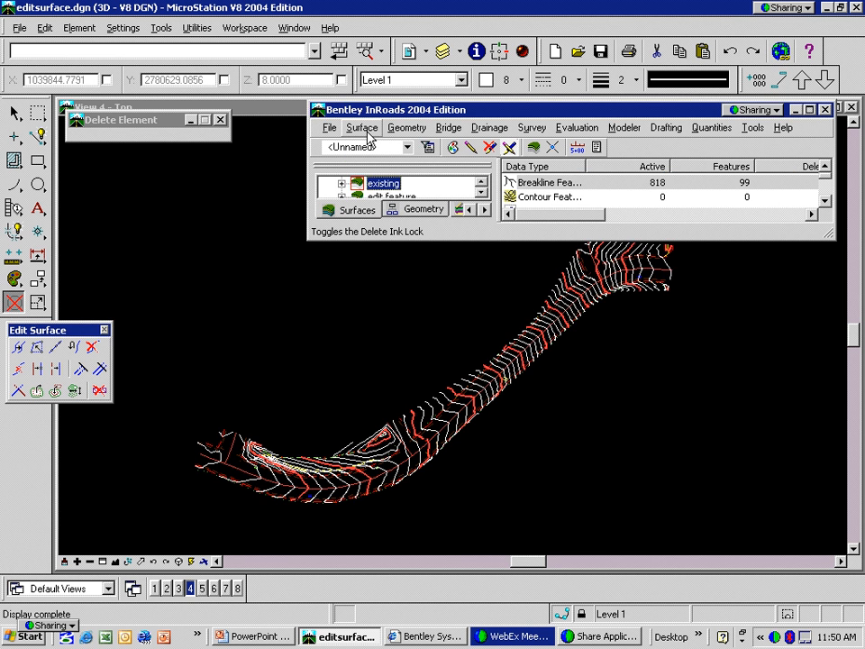
Redisplay the retriangulated existing surface's contours at a 1.00 interval with 4 minors per major.
click(364, 129)
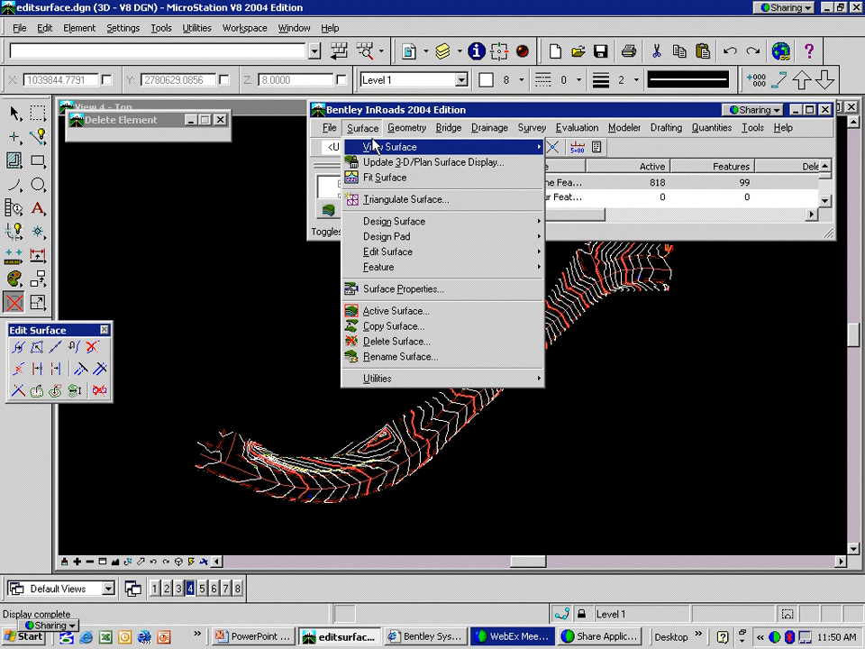
mouse_move(374, 146)
click(590, 178)
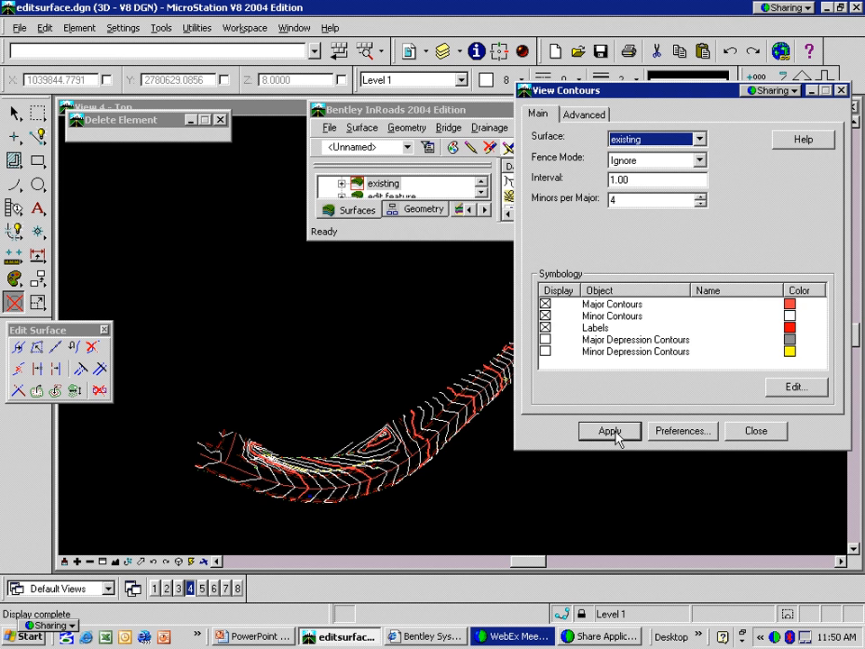
click(616, 434)
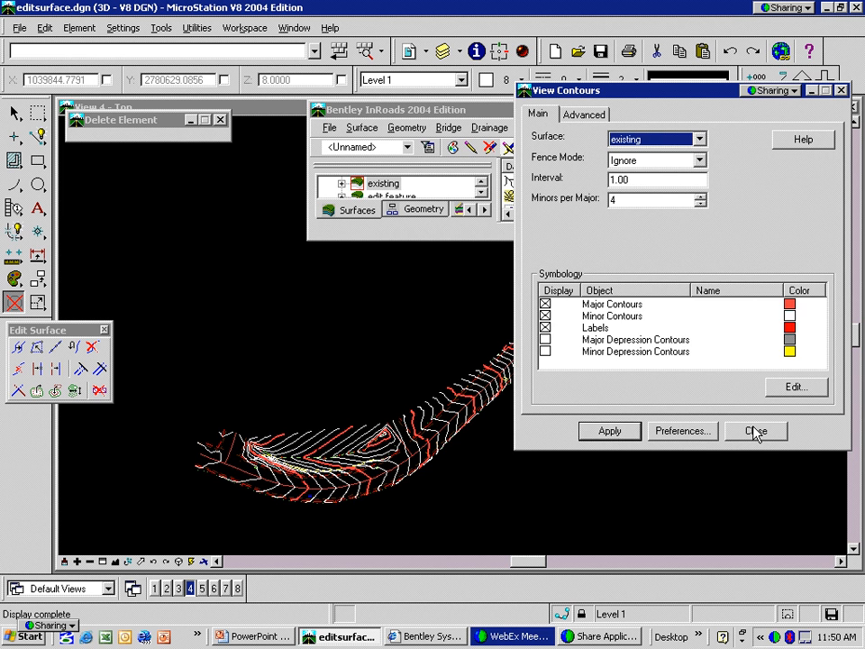
click(756, 432)
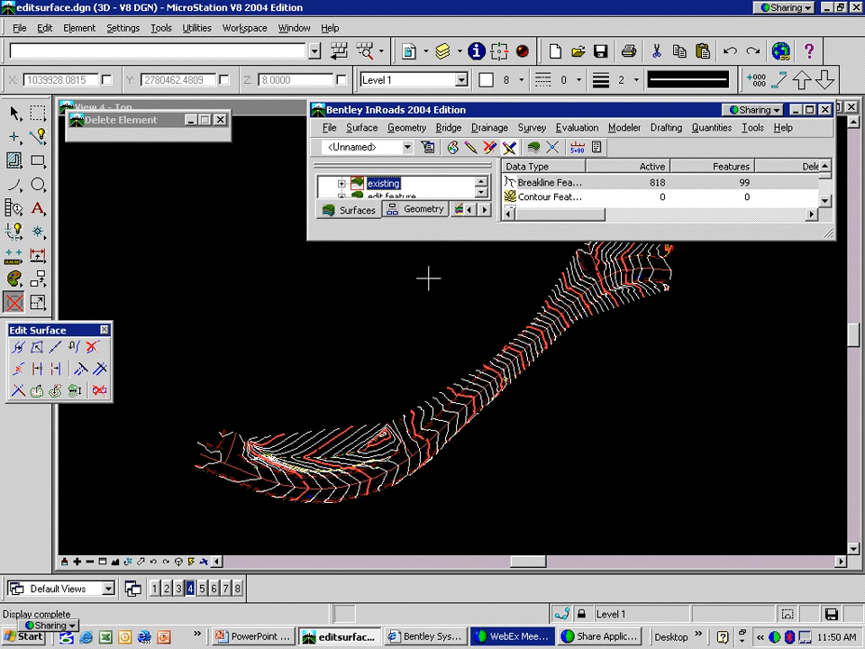
Delete the existing surface's edge triangles inside the lower curve and on both sides near the upper curve, with View Triangles enabled.
click(99, 390)
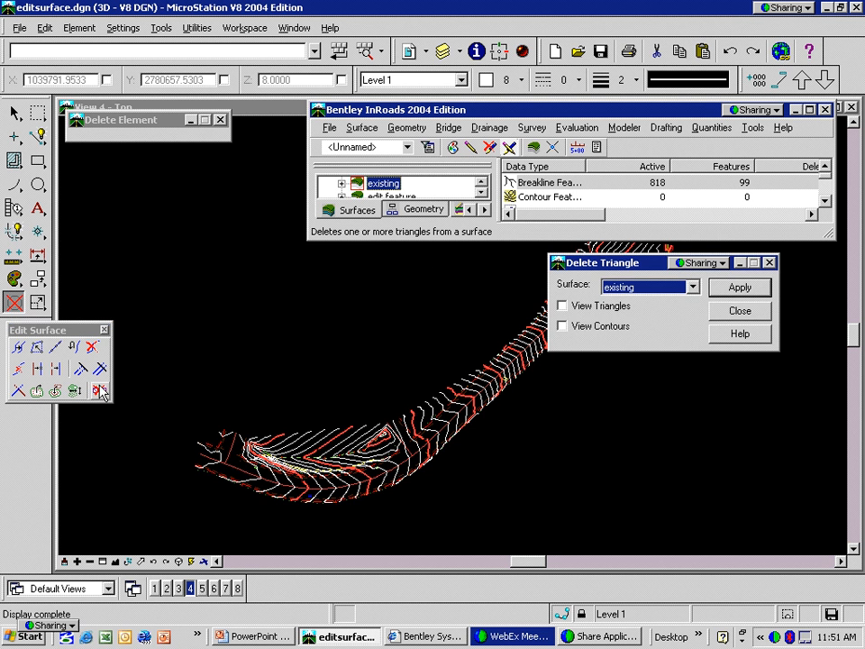
click(563, 306)
click(740, 287)
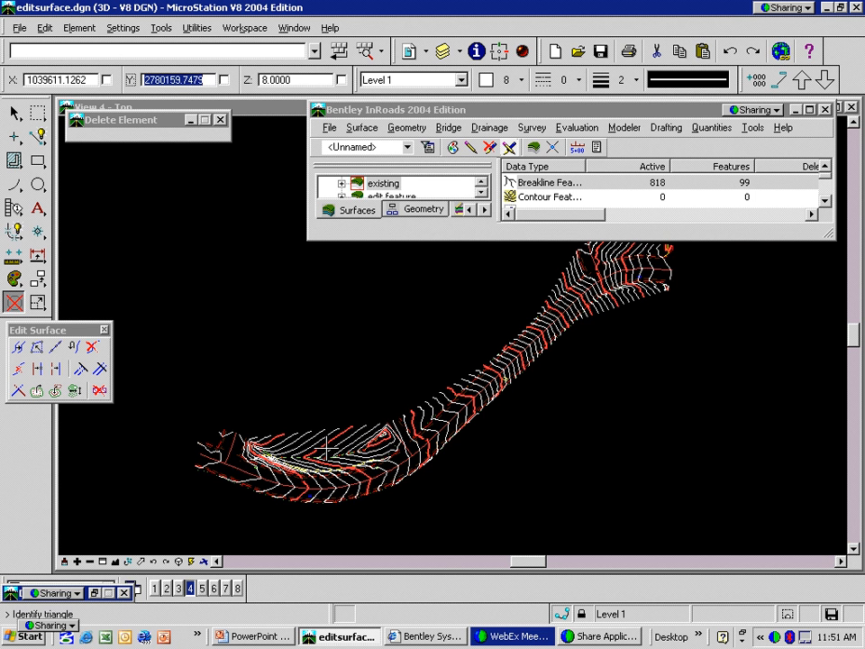
click(310, 371)
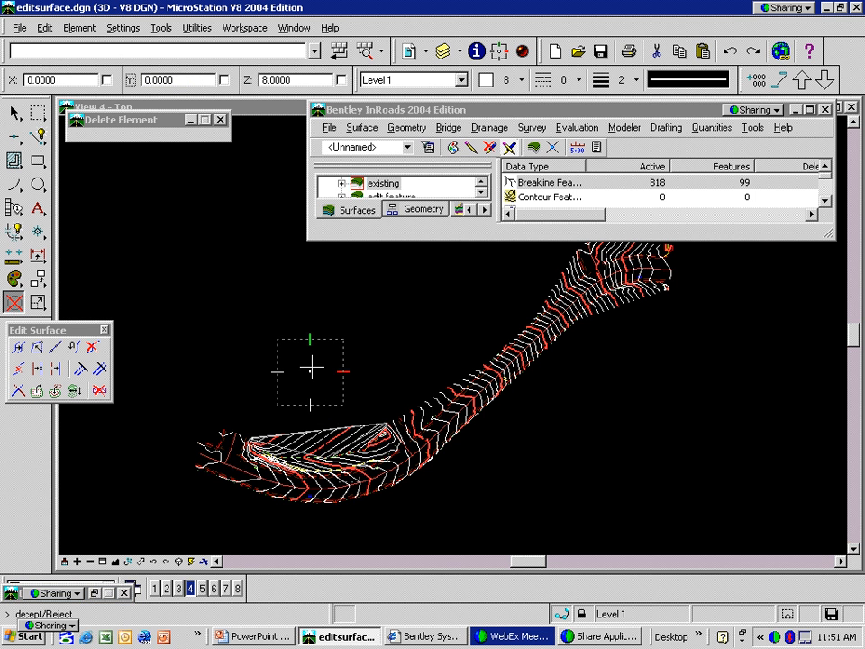
click(371, 325)
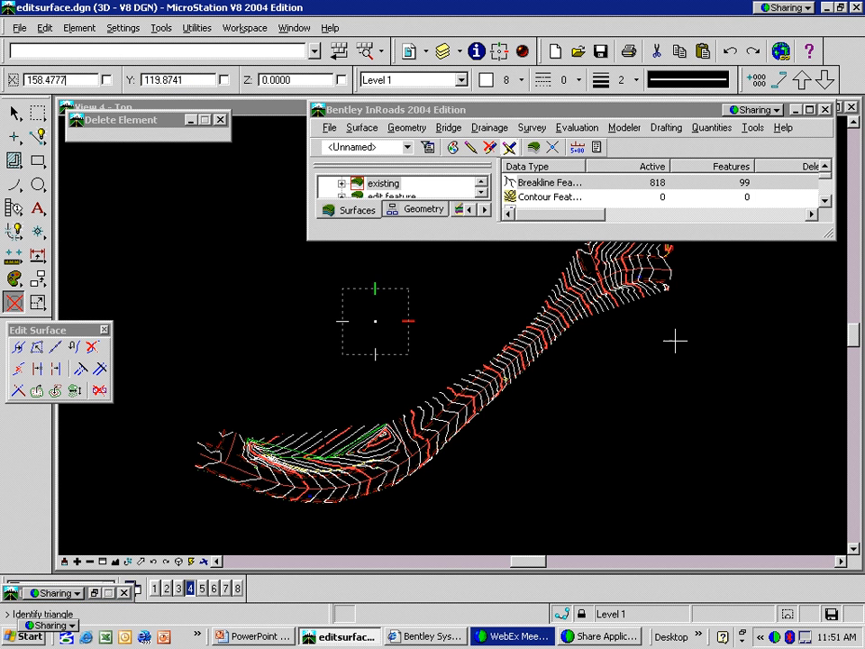
click(631, 316)
click(631, 354)
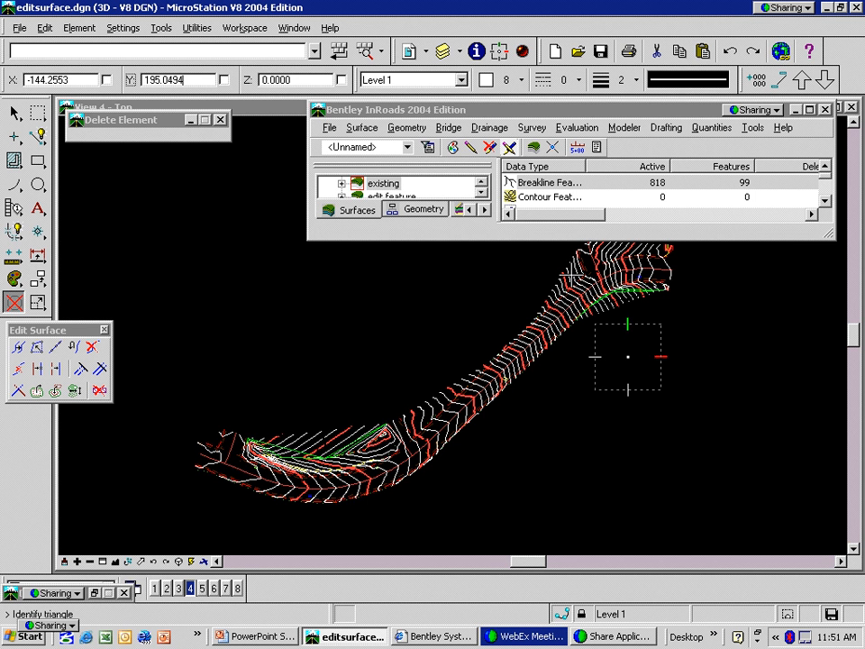
click(527, 266)
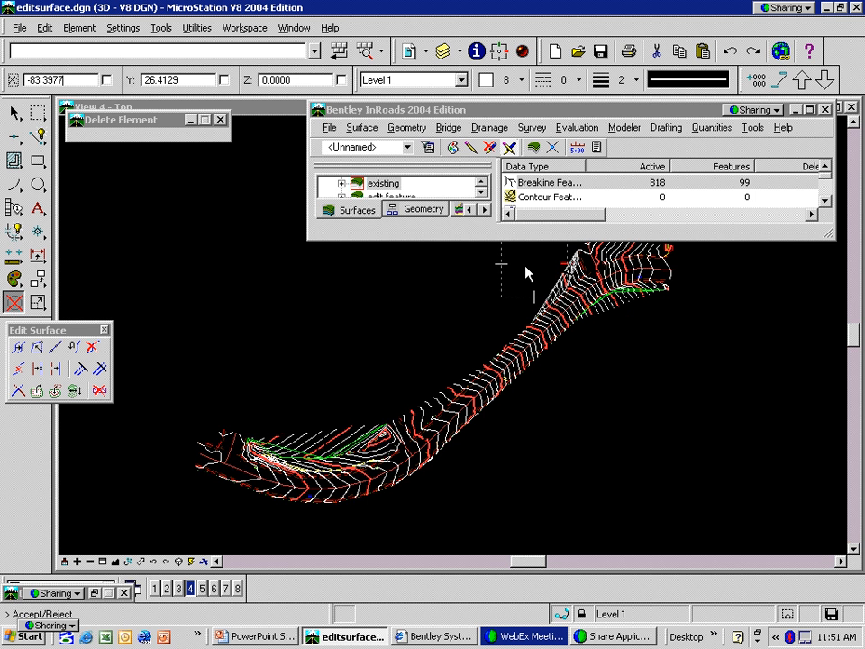
click(458, 286)
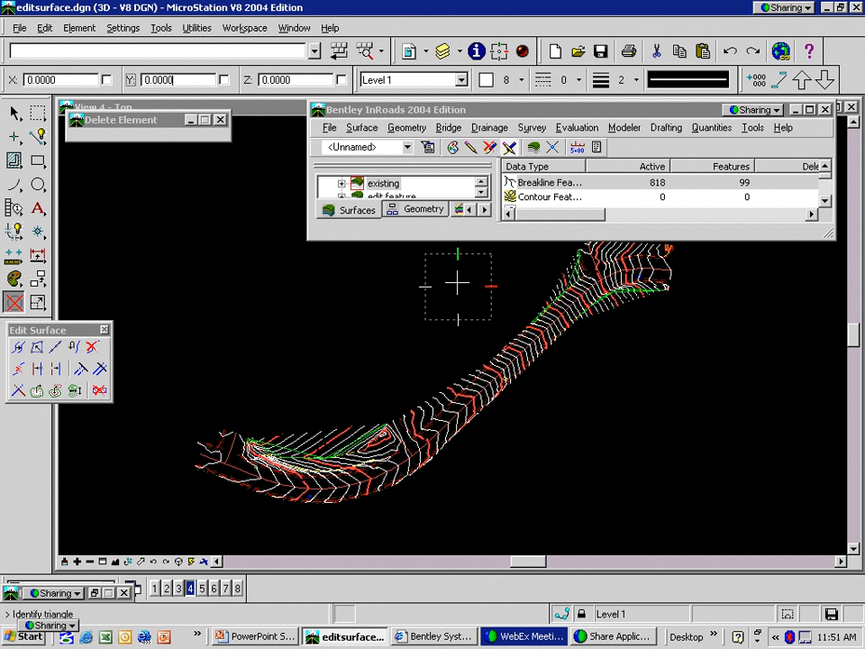
click(742, 313)
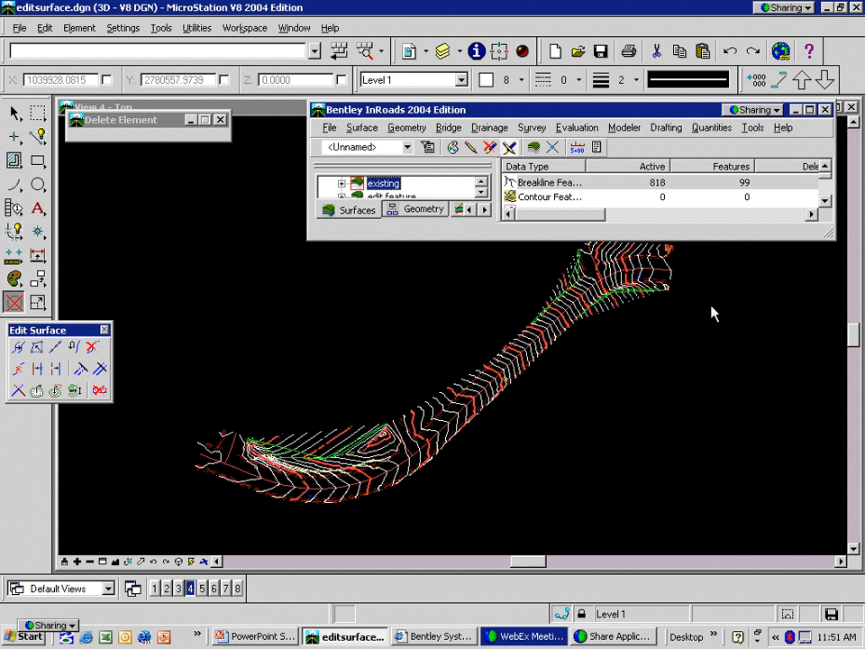
Display the perimeter of the existing surface.
click(365, 128)
mouse_move(374, 151)
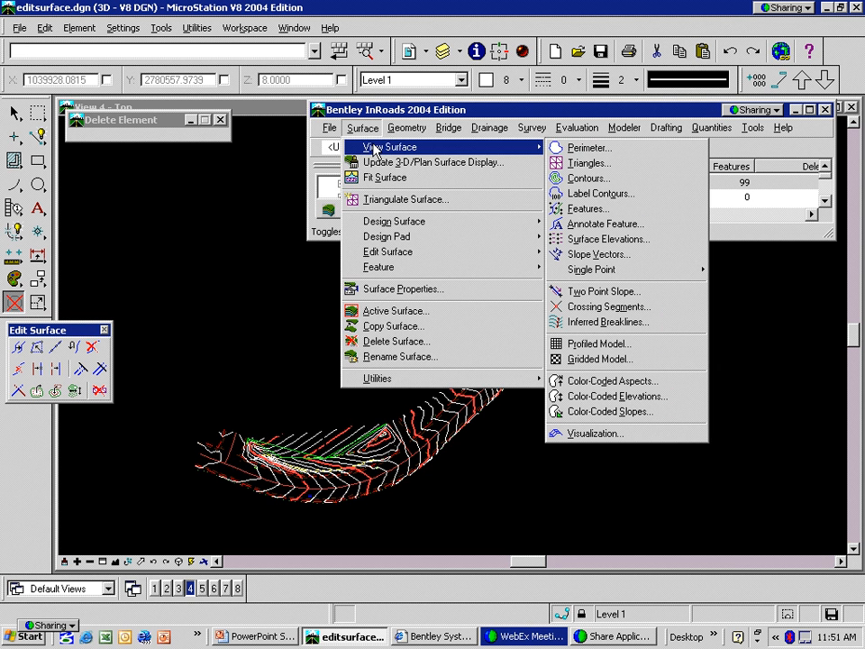
click(617, 149)
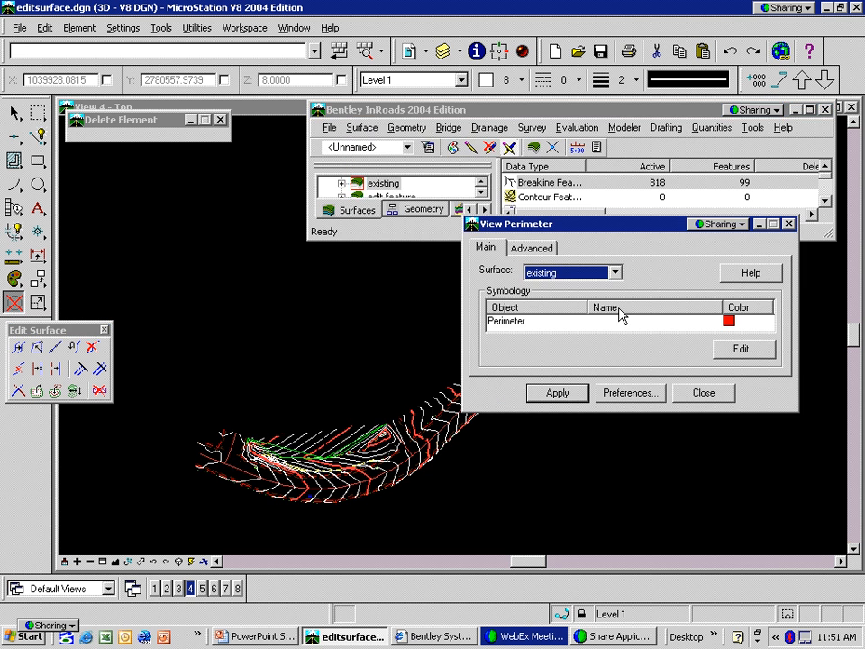
click(564, 396)
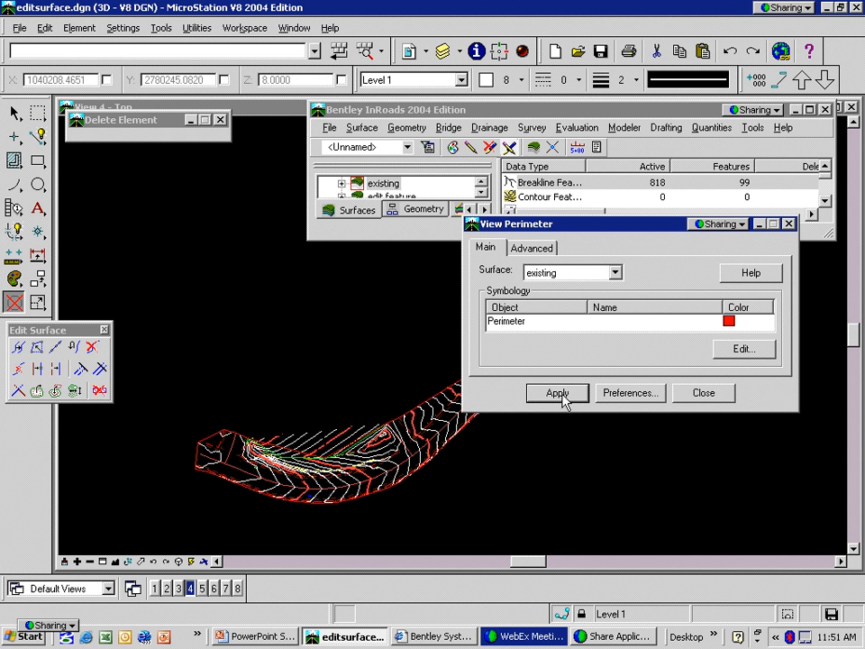
click(713, 397)
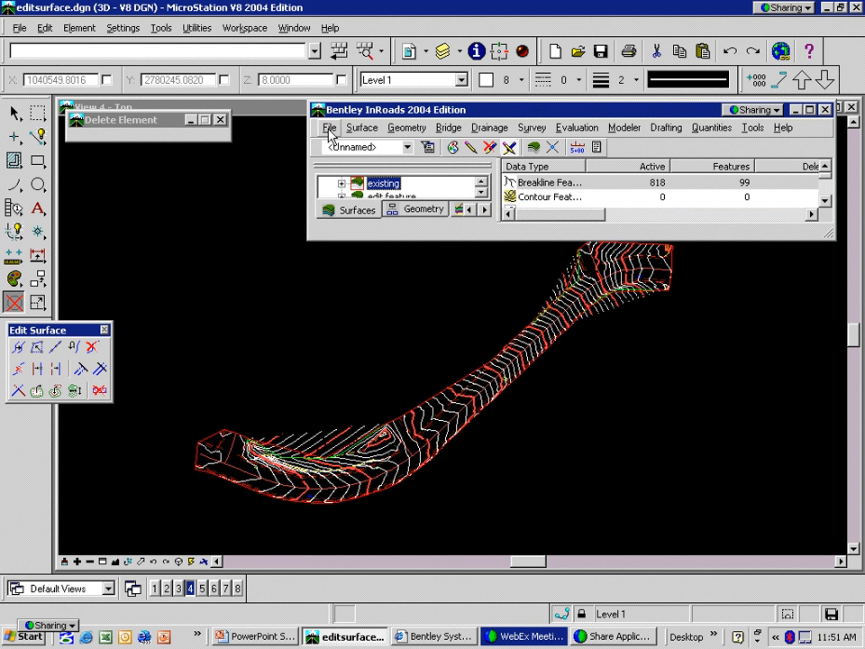
Start a surface import from graphics into the existing surface, loading from a single element with the seed name EXTERIOR.
click(330, 128)
mouse_move(383, 249)
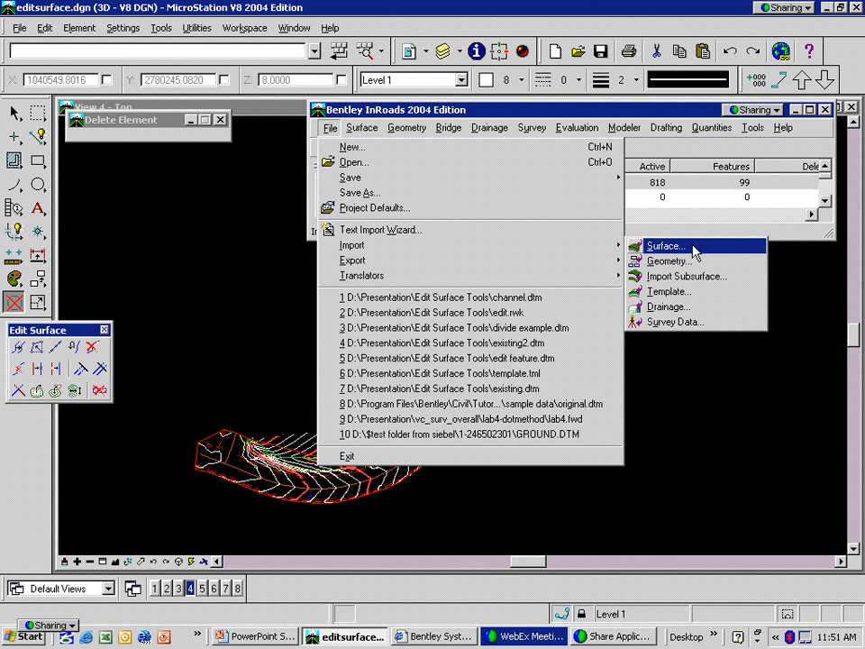
click(693, 248)
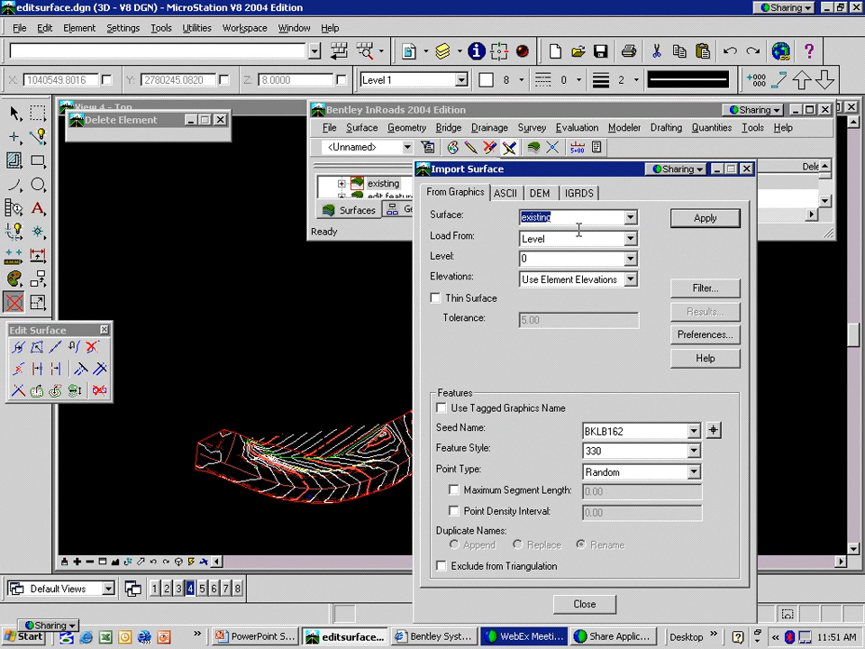
click(569, 239)
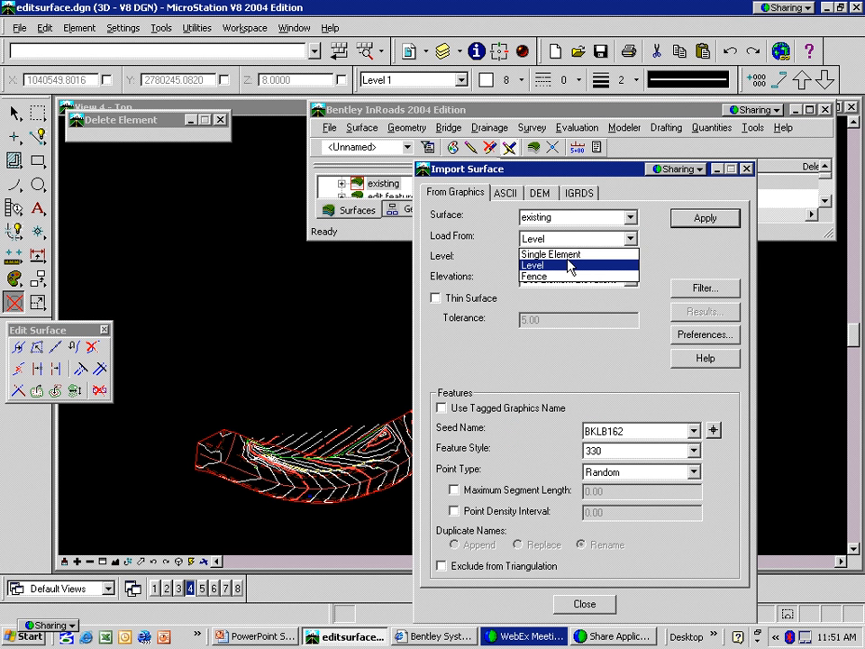
click(567, 255)
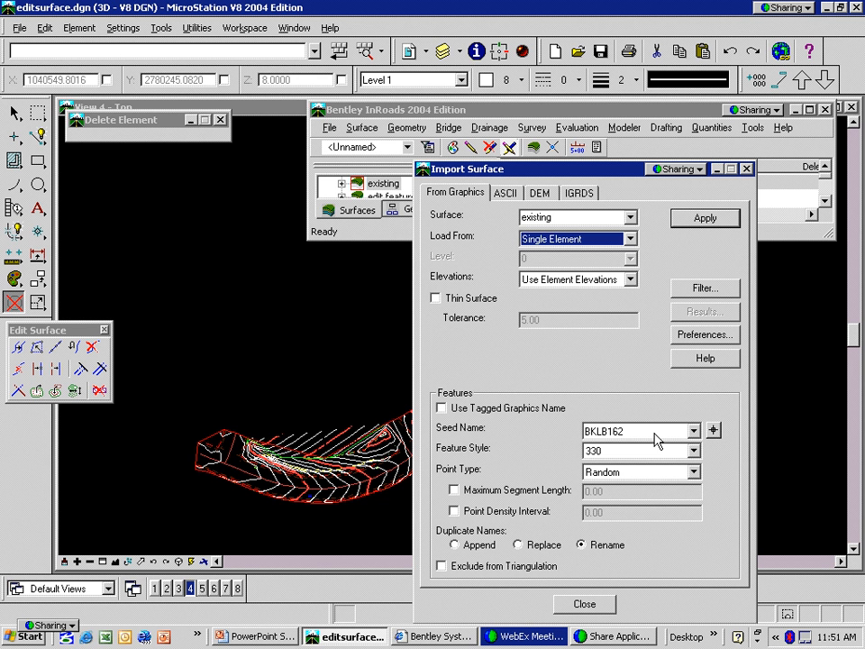
drag(655, 436, 555, 431)
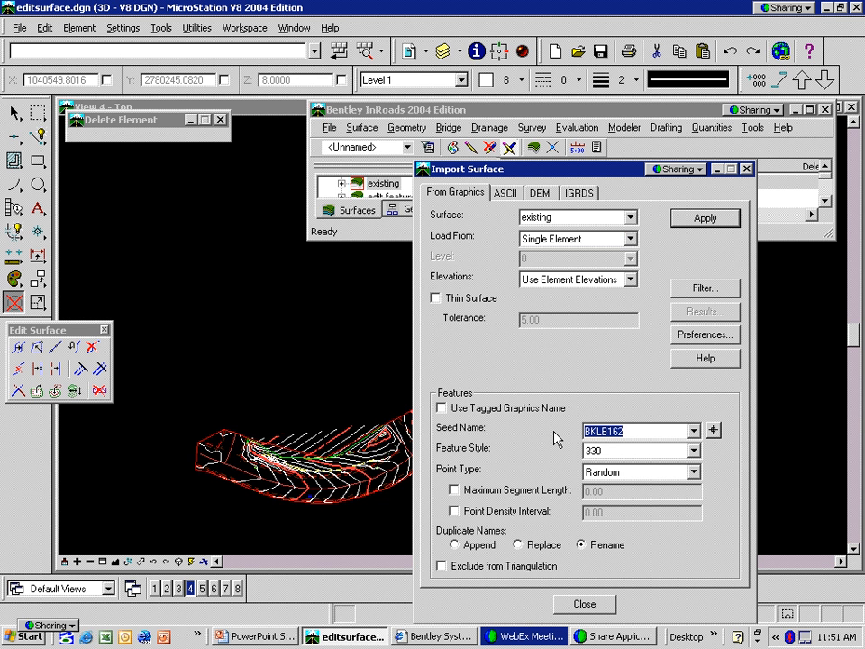
text(EXTERIOR)
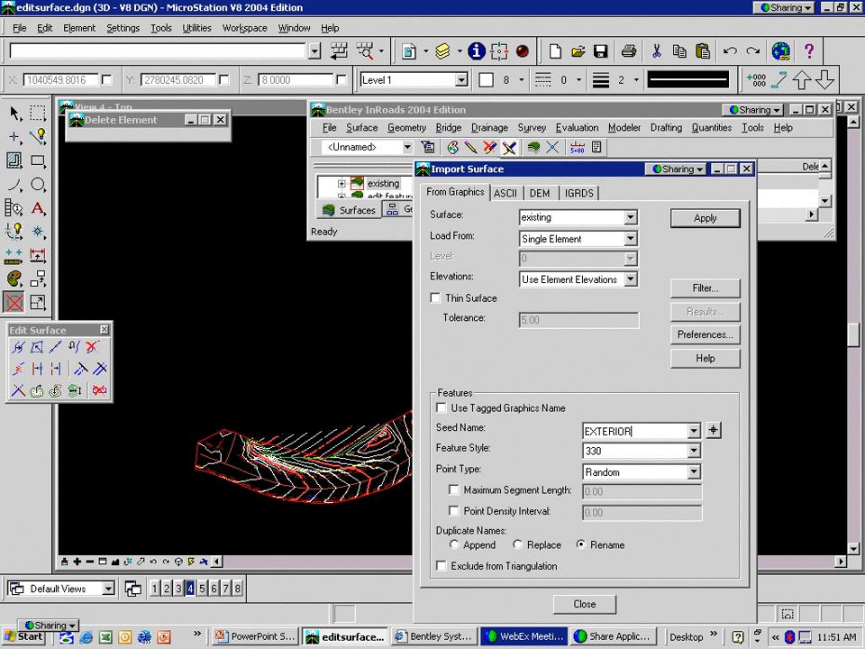
Set the imported feature's style to Exterior Boundary and its point type to Exterior.
click(693, 451)
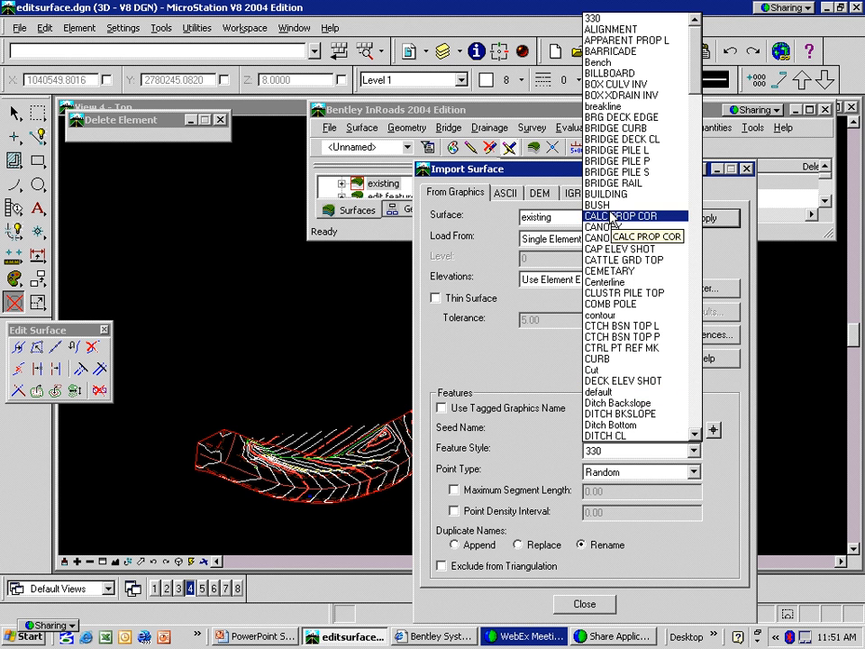
scroll(620, 328, down, 5)
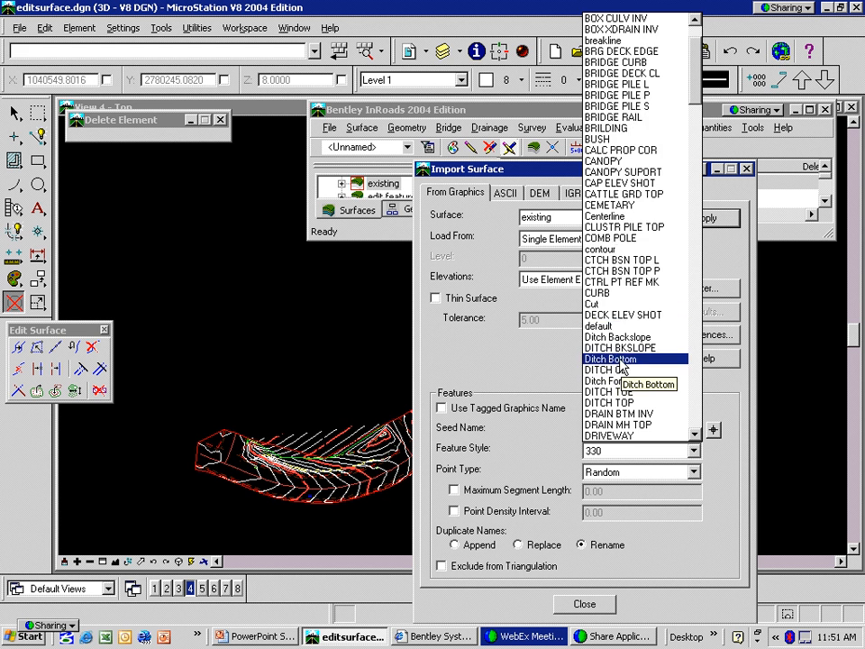
scroll(619, 392, down, 1)
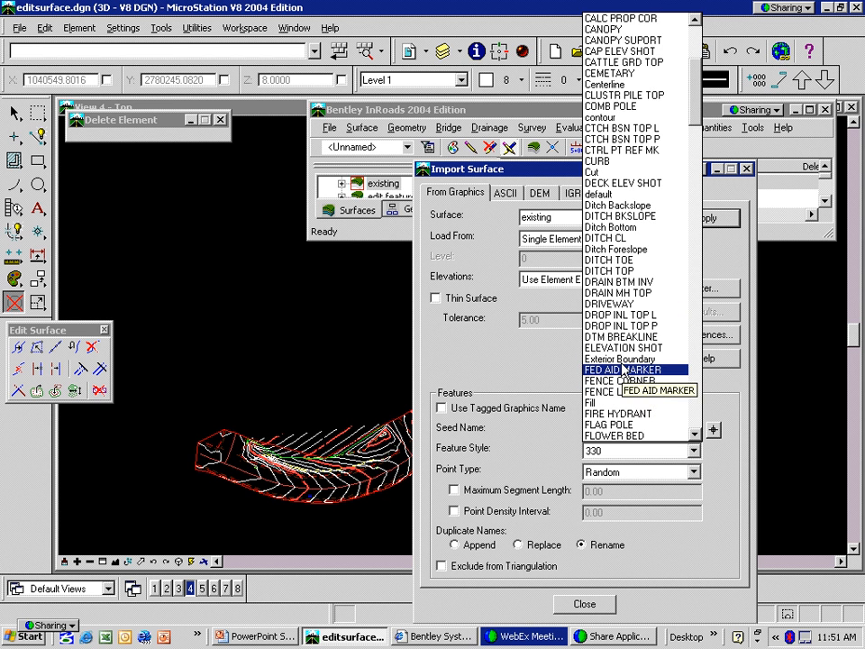
click(626, 359)
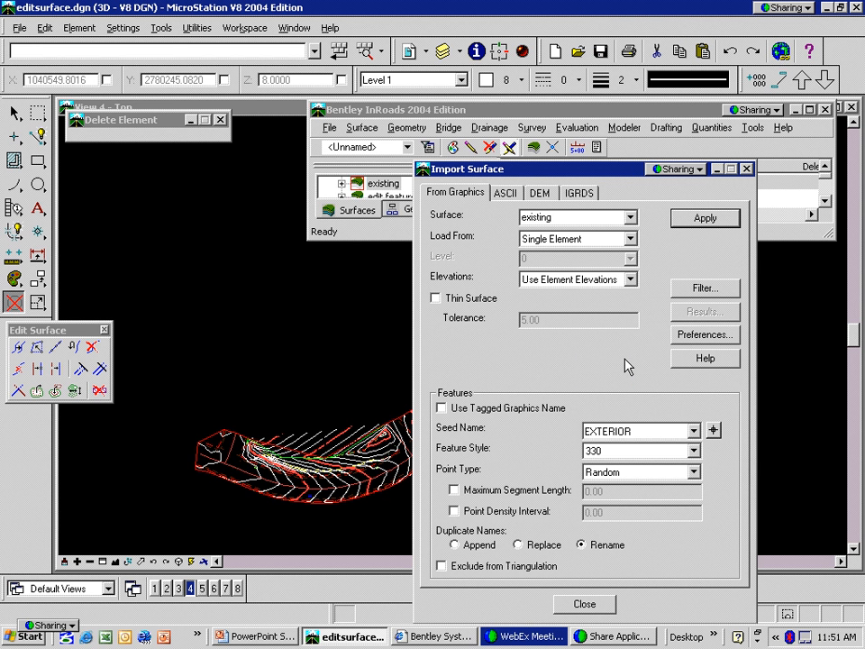
click(650, 475)
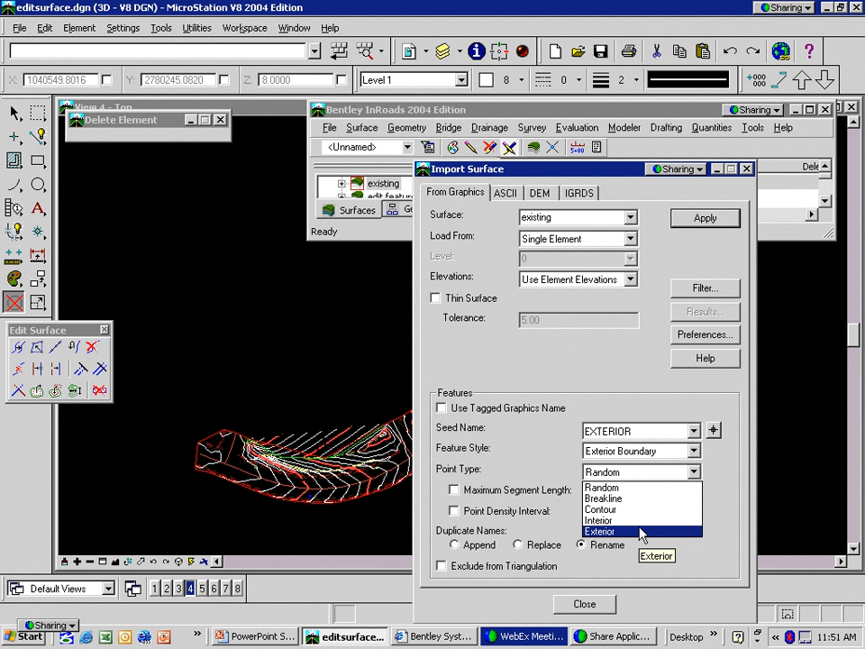
click(641, 532)
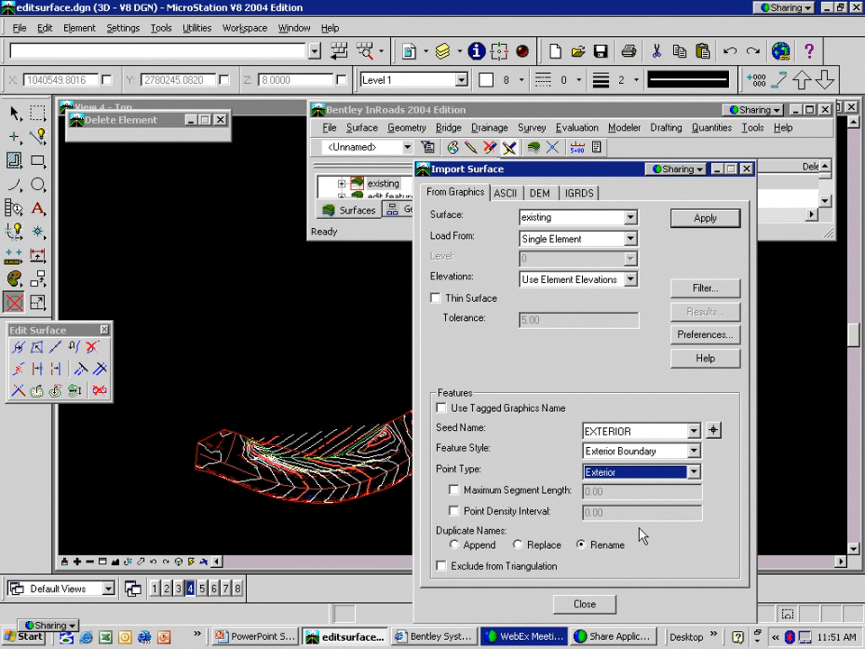
Import the displayed perimeter element into the existing surface as its exterior boundary and close the import dialog.
click(705, 220)
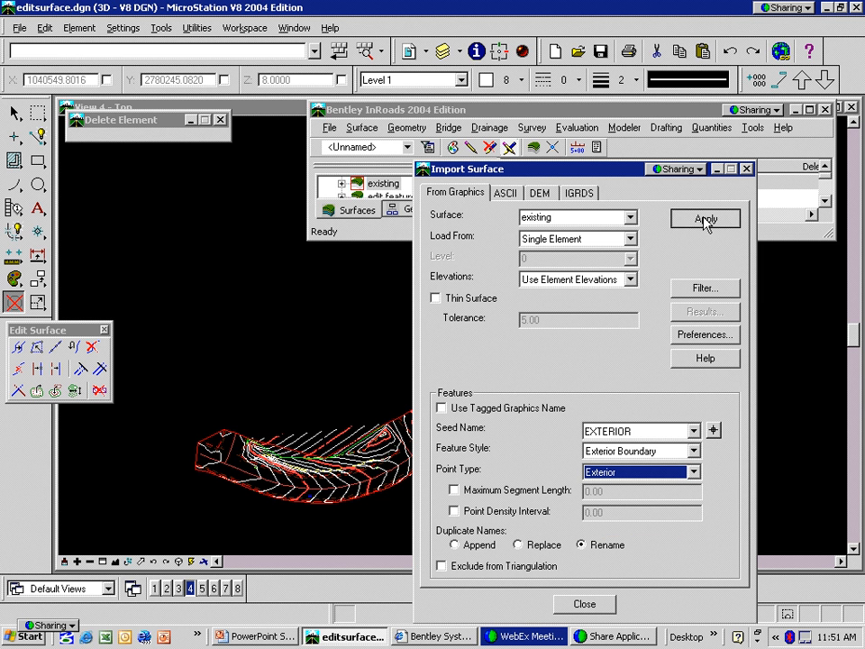
click(210, 434)
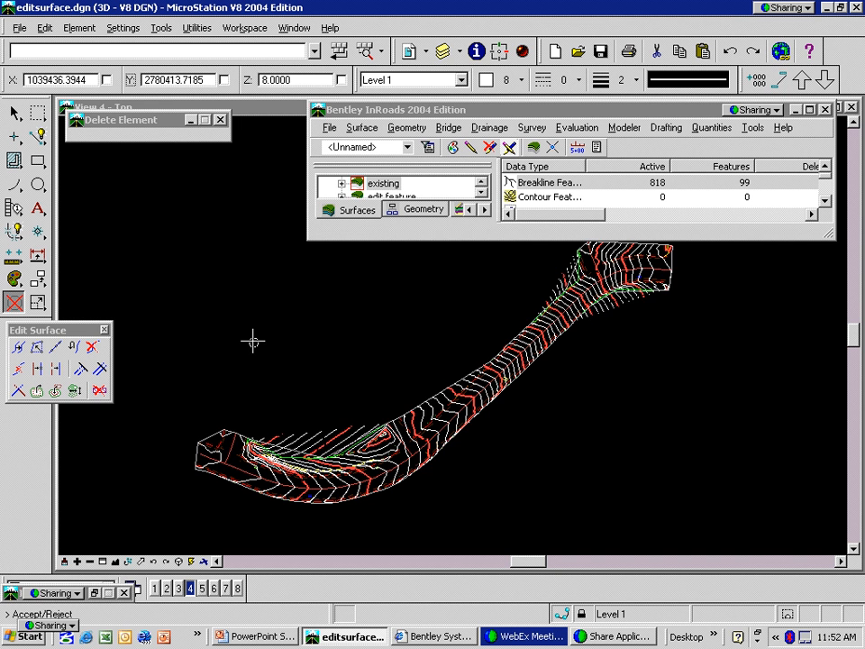
click(253, 341)
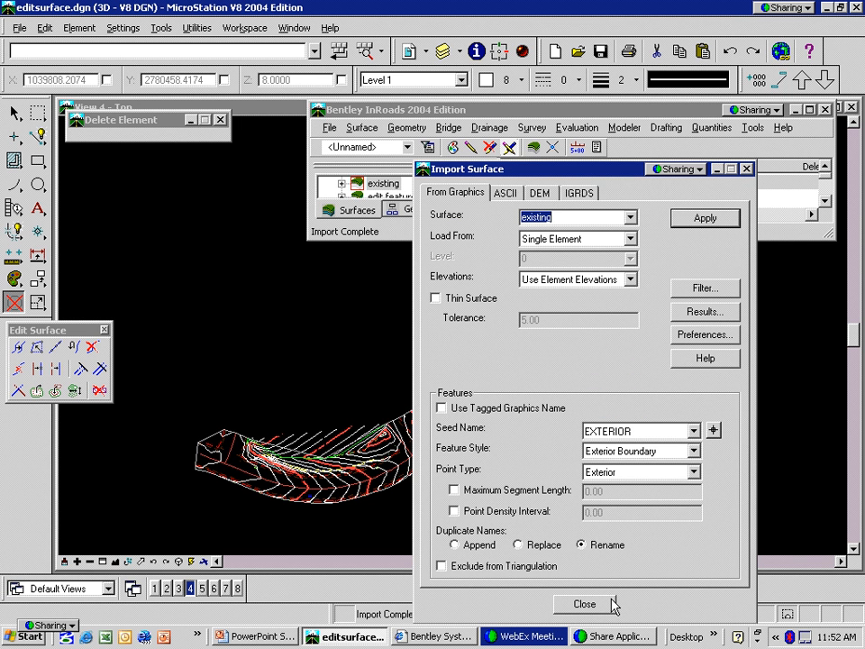
click(585, 604)
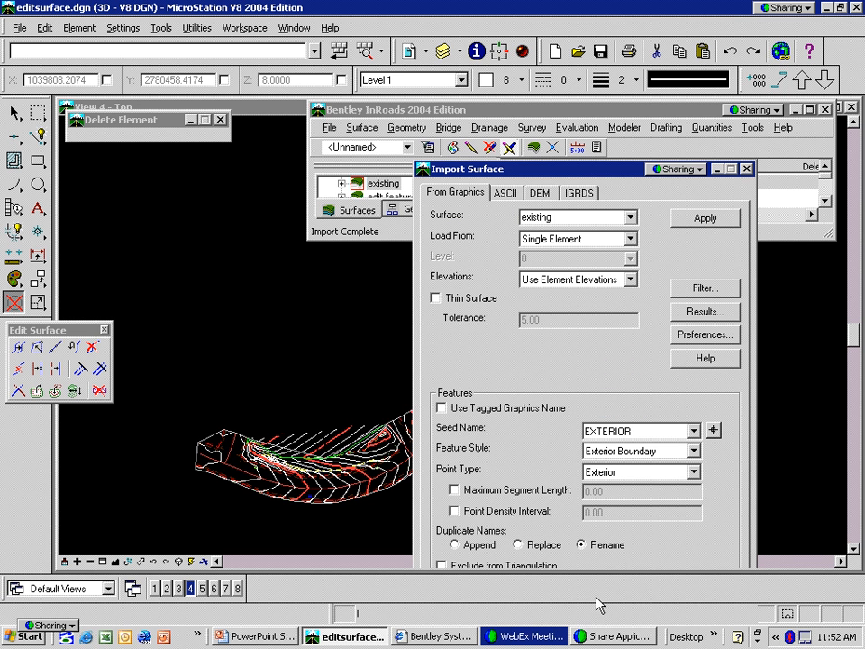
Retriangulate the existing surface with the imported exterior boundary, keeping a maximum length of 0.00.
click(362, 128)
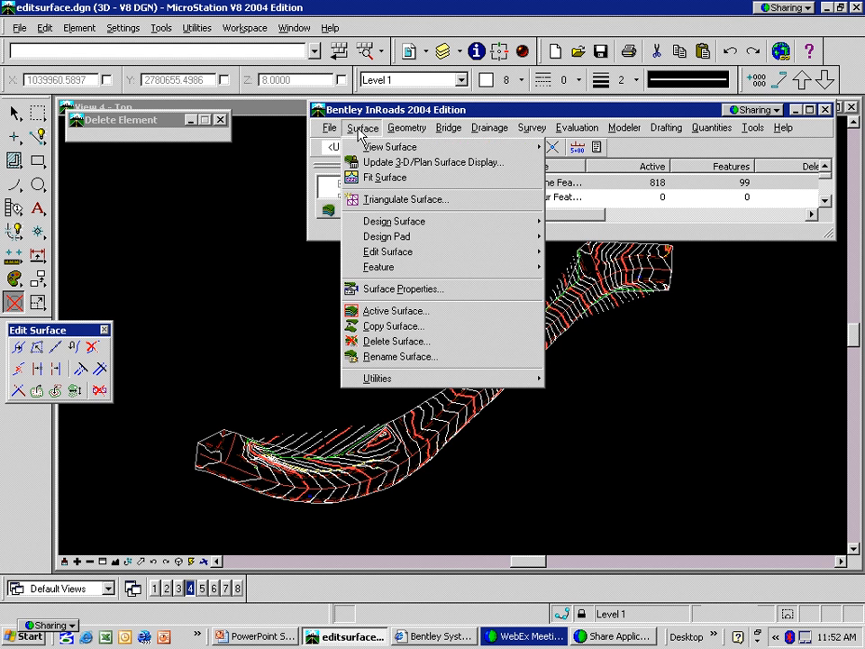
click(377, 201)
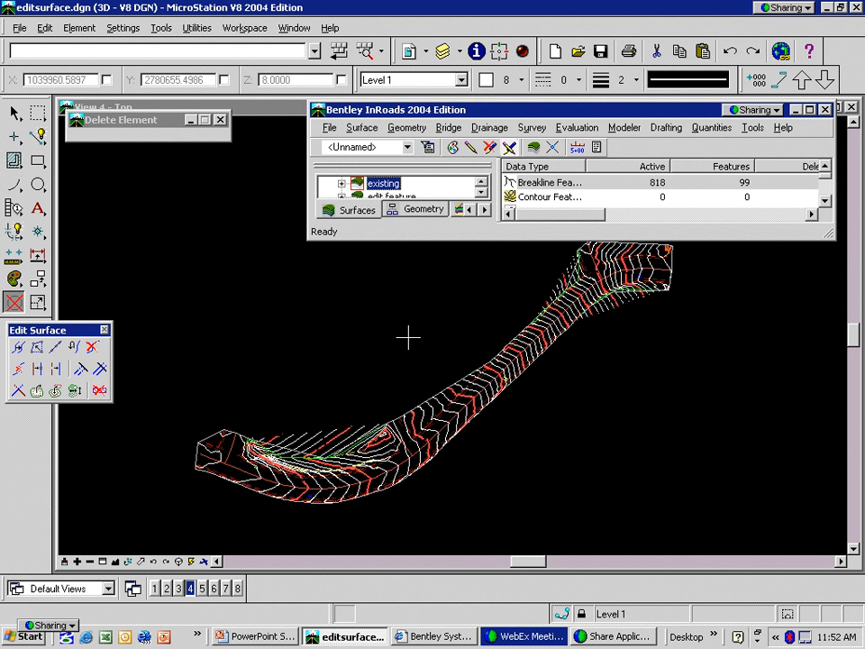
click(363, 128)
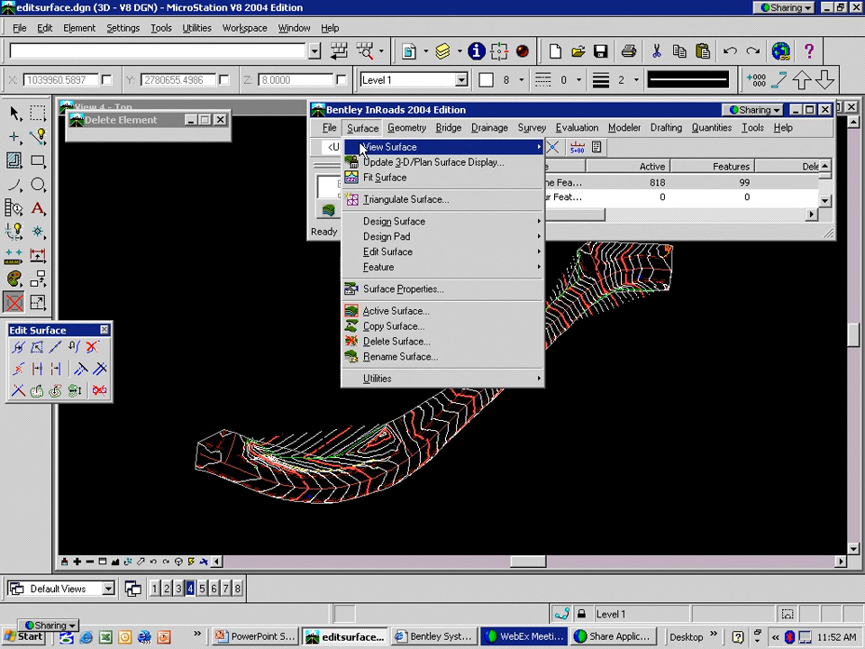
click(378, 201)
click(745, 224)
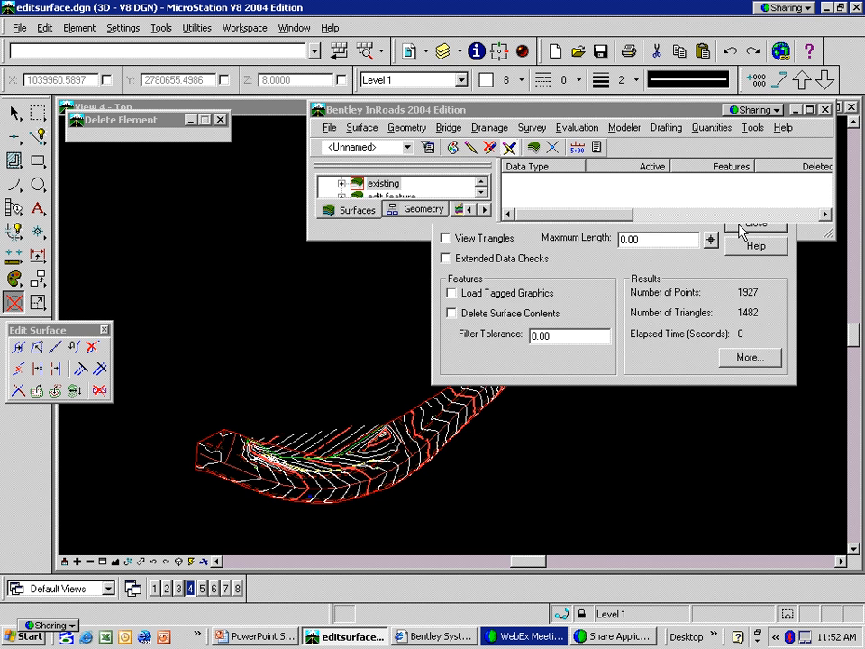
Redisplay the existing surface's contours within the exterior boundary, at a 1.00 interval with 4 minors per major.
click(364, 129)
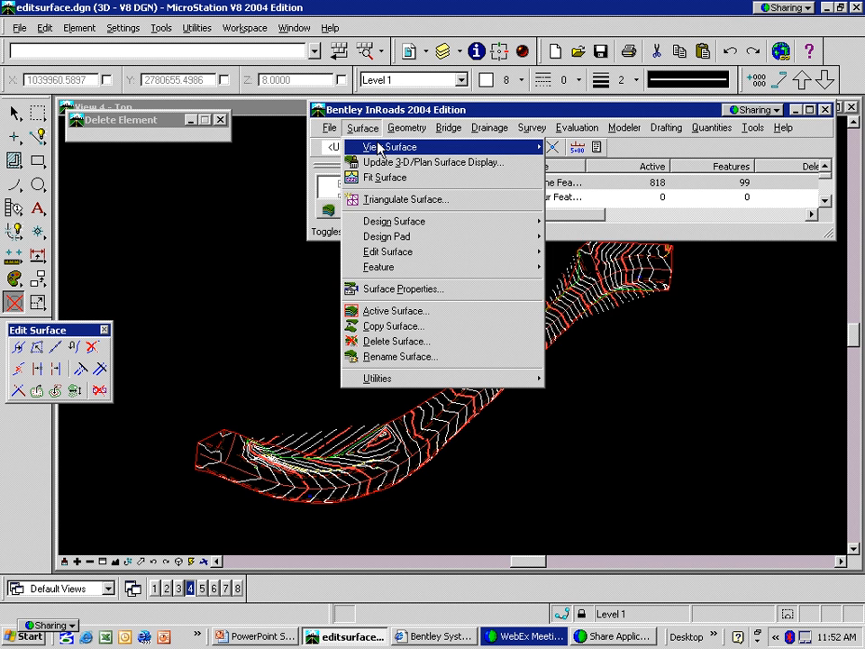
mouse_move(387, 146)
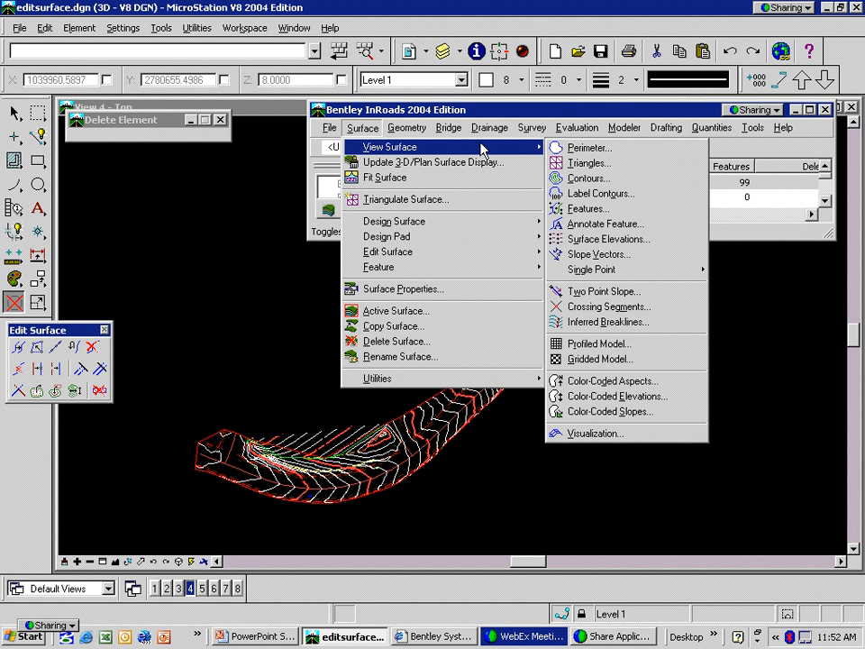
click(587, 180)
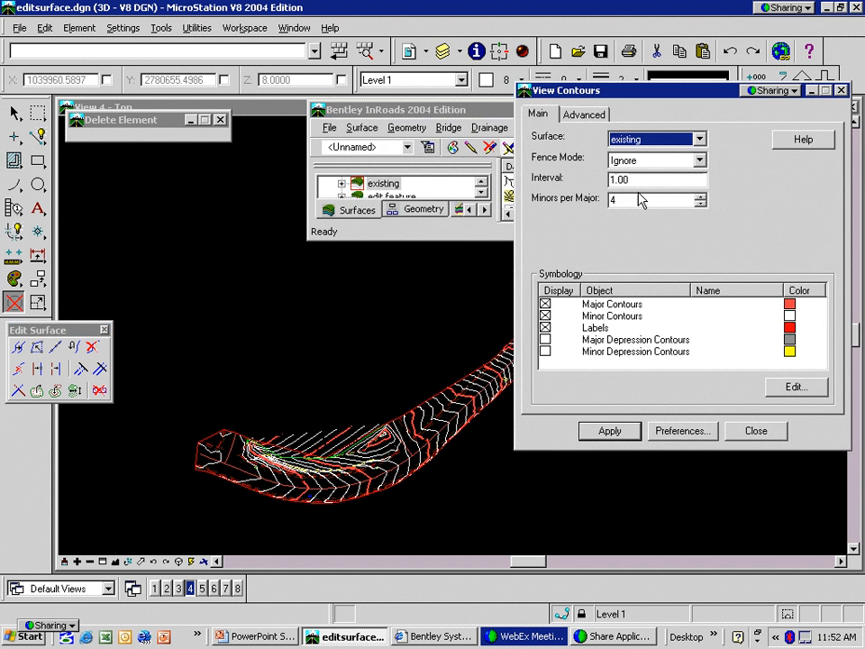
click(612, 432)
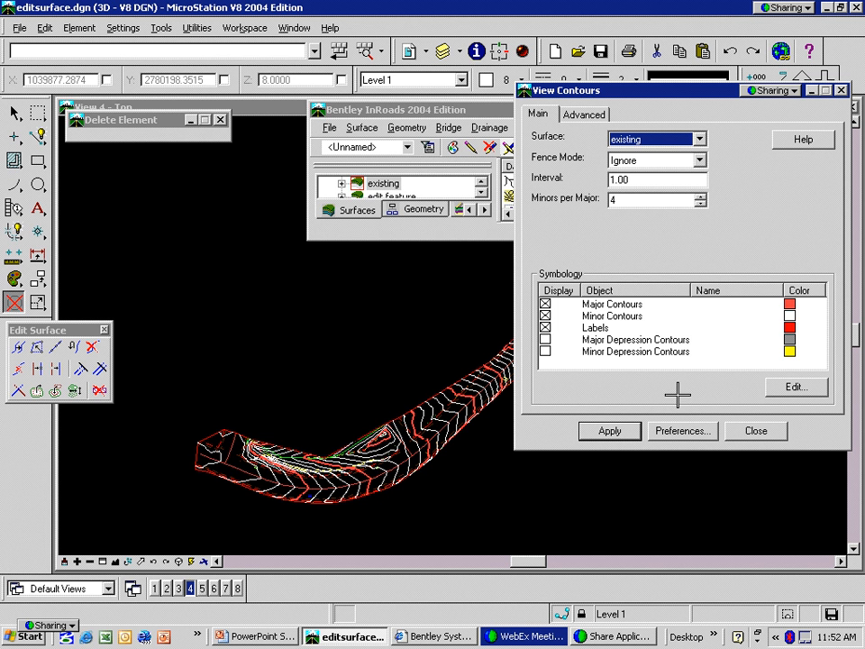
click(769, 432)
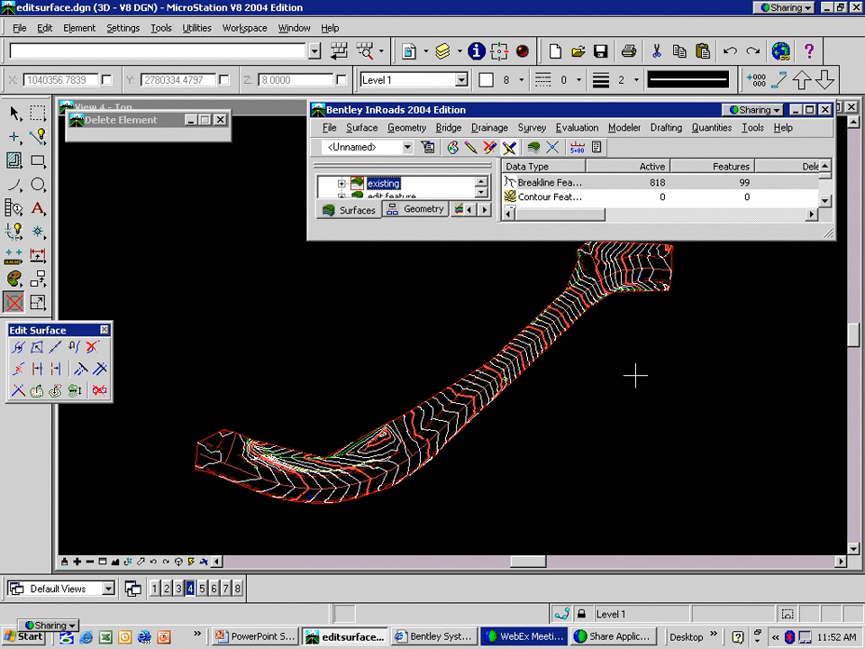
key(alt+Tab)
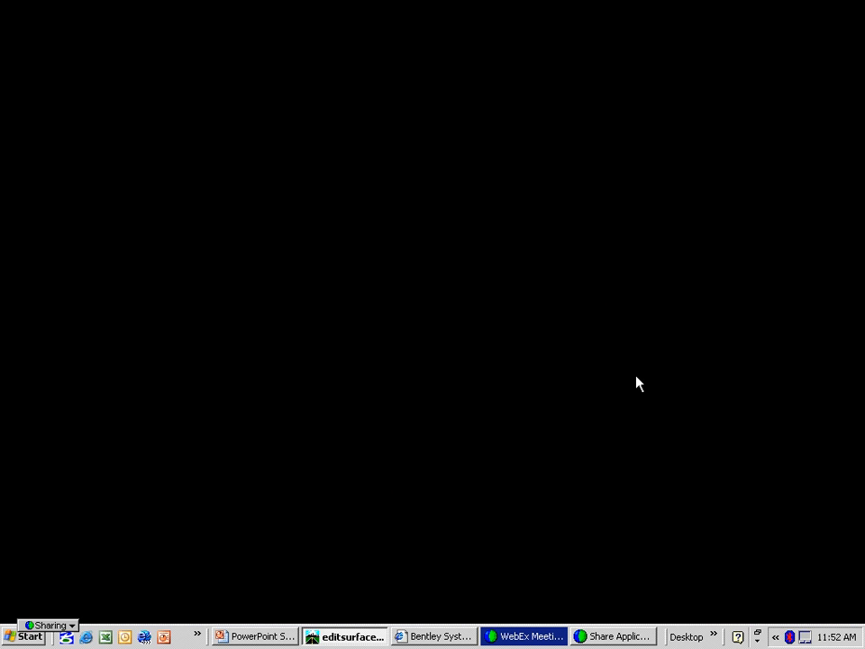